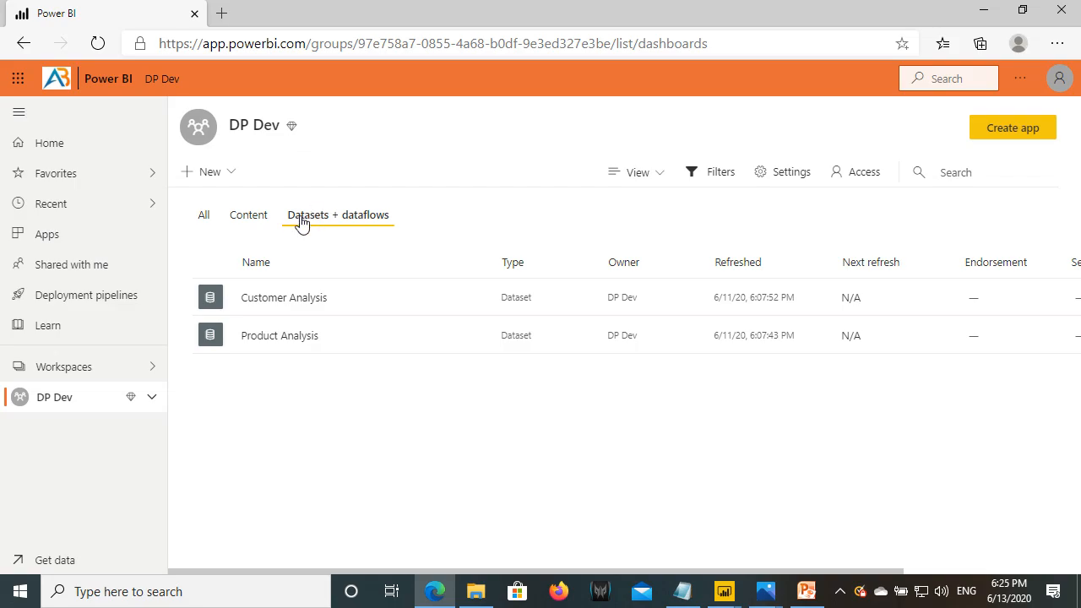
- Annotate the DP and Dev parts of the DP Dev workspace name on screen
left_click_drag(250, 127, 172, 138)
left_click_drag(254, 135, 279, 135)
key("Escape")
left_click(243, 138)
key("ctrl+2")
mouse_move(226, 116)
left_mouse_down()
mouse_move(249, 134)
mouse_move(287, 133)
left_mouse_up()
key("Escape")
- Highlight the full DP Dev name, then bring up the Deployment Pipelines.png diagram in Photos
left_click_drag(229, 125, 281, 125)
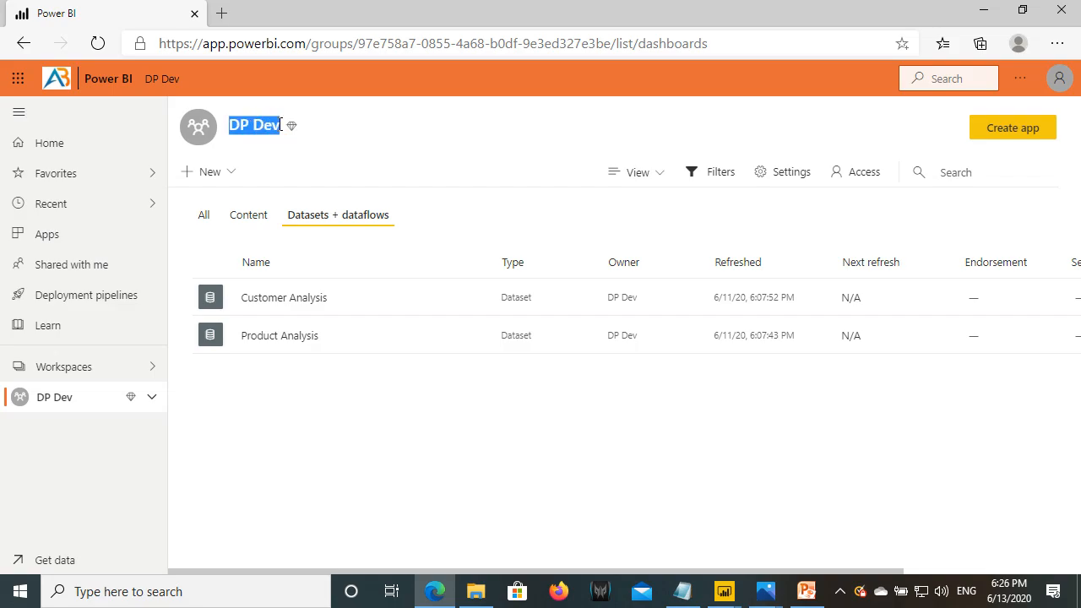
left_click(765, 592)
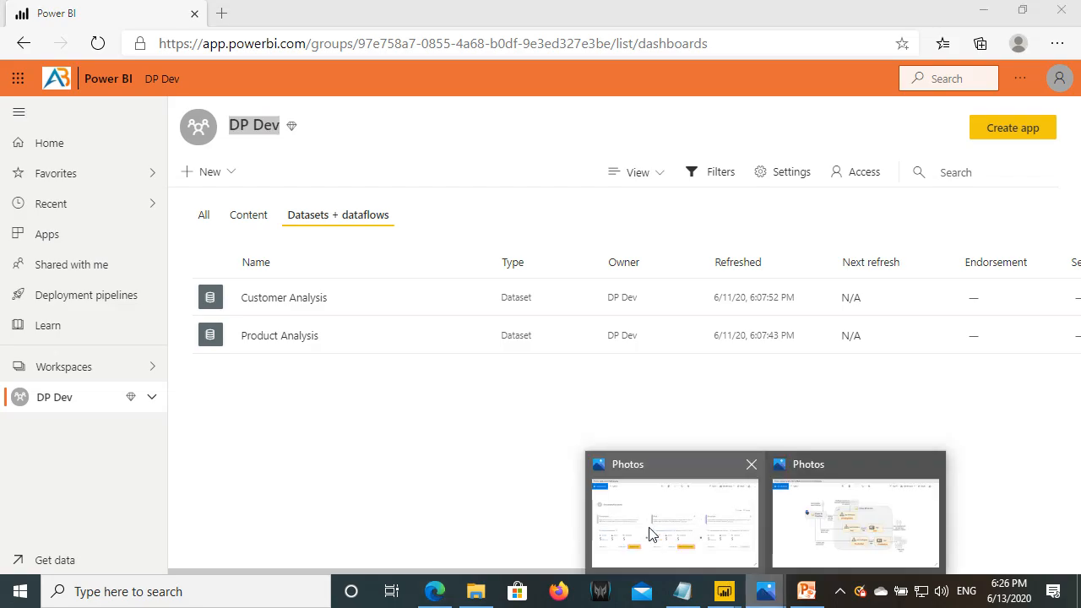
left_click(650, 534)
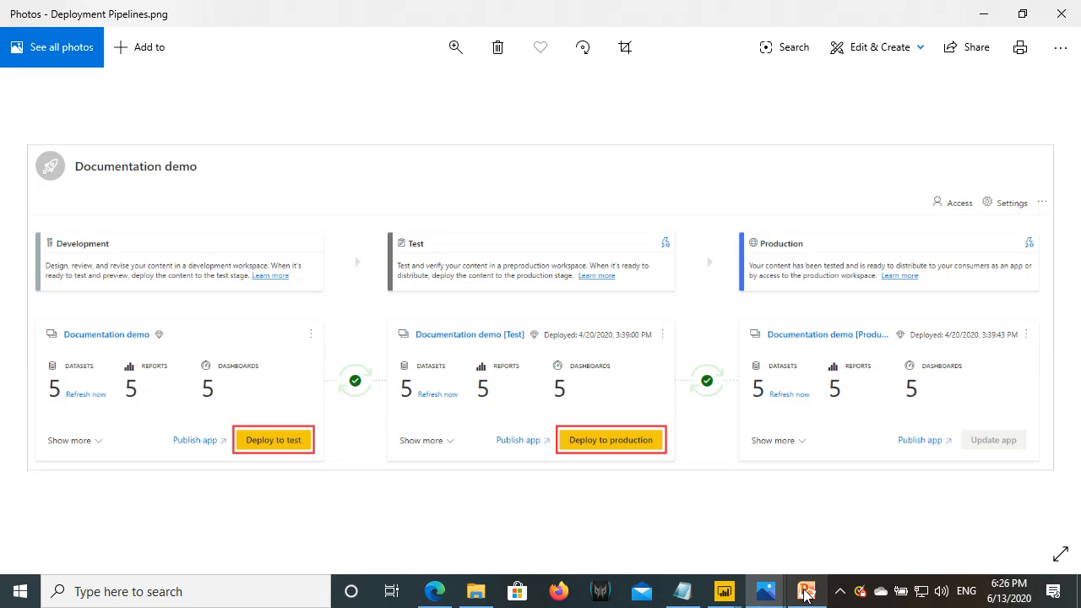
- Leave the Deployment Pipelines.png diagram and return to Power BI in Edge
left_click(433, 593)
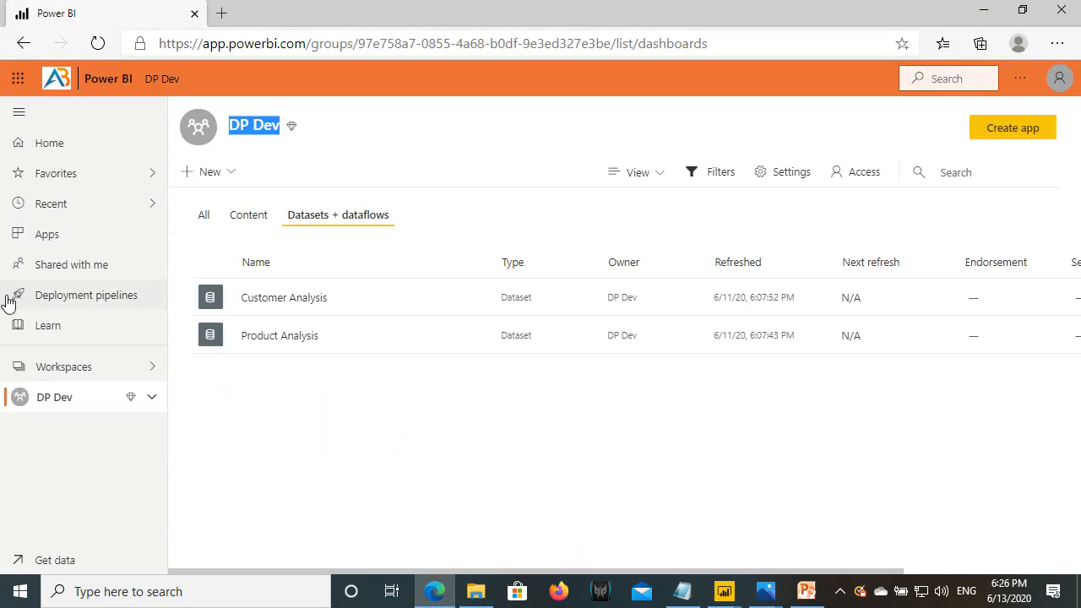
- Create a new deployment pipeline named 'Deployment Pipeline Demo'
left_click(82, 297)
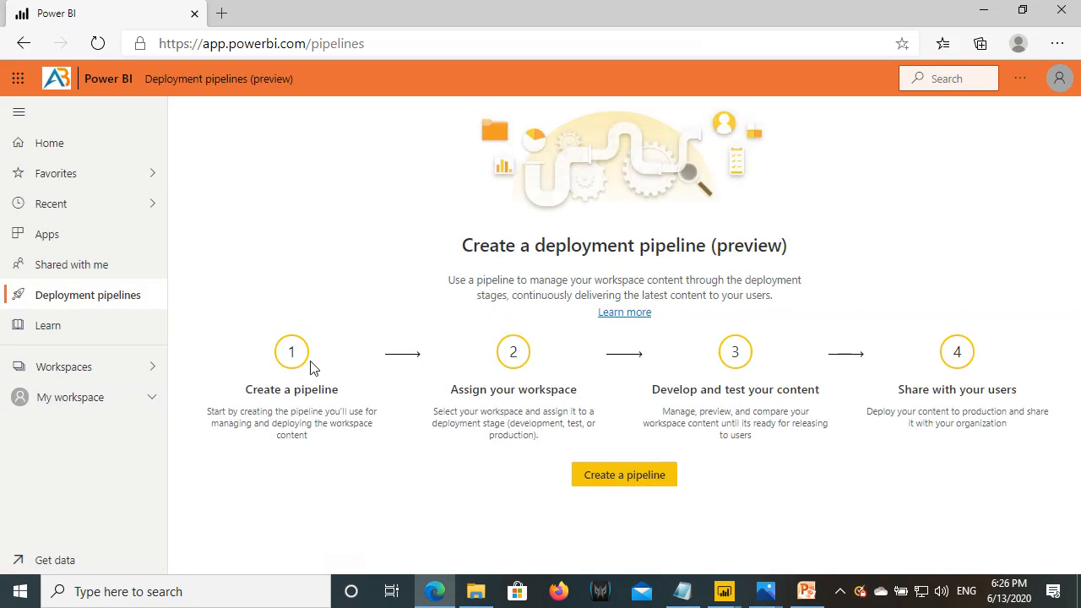
left_click(614, 475)
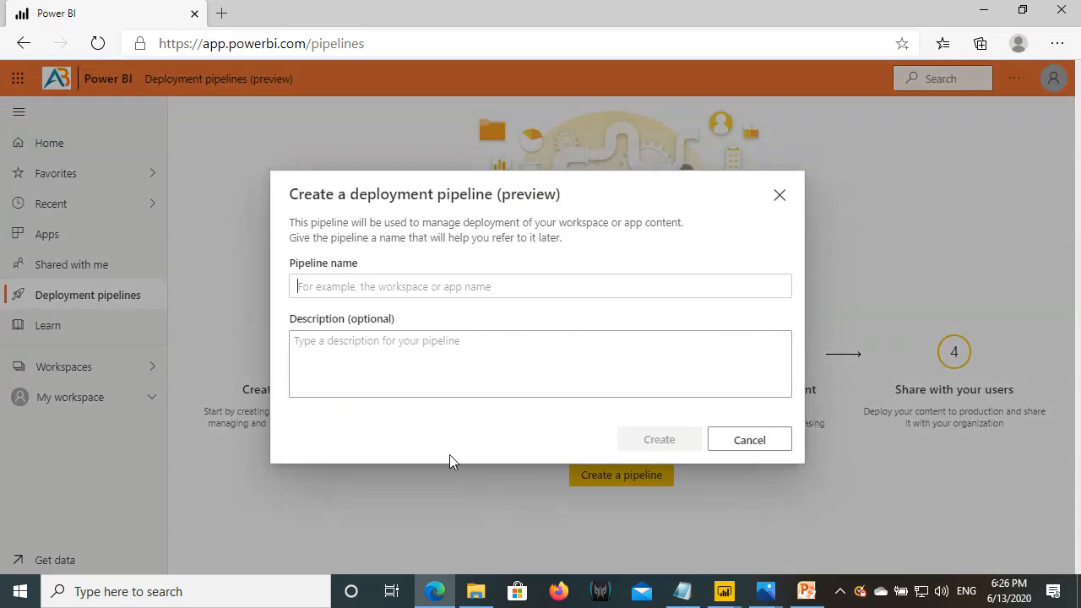
left_click(316, 282)
type("Deployment")
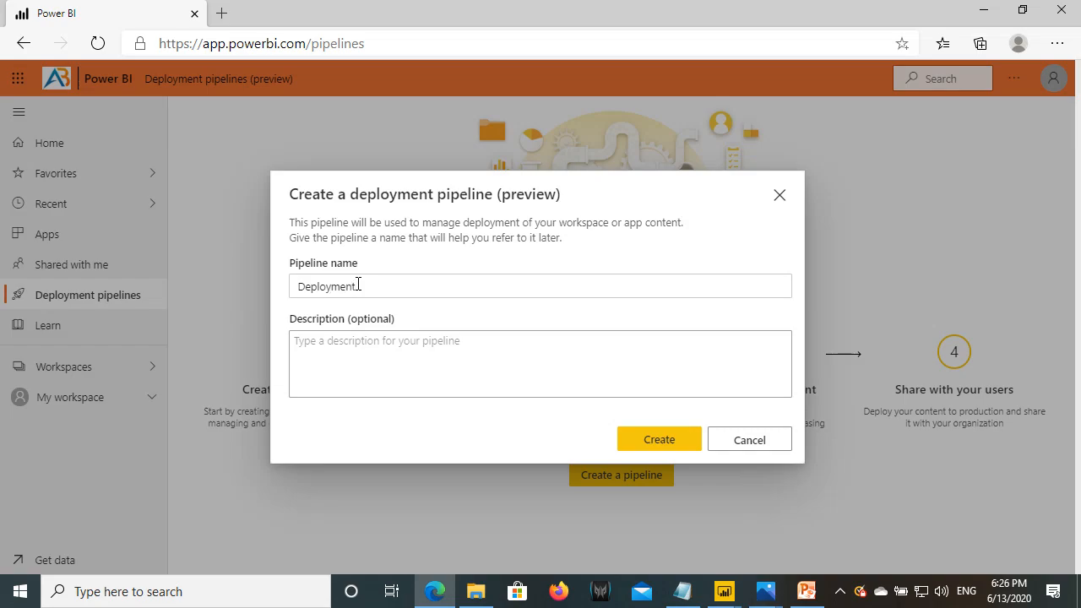
type(" Pipeline Demo")
left_click(321, 378)
left_click(659, 439)
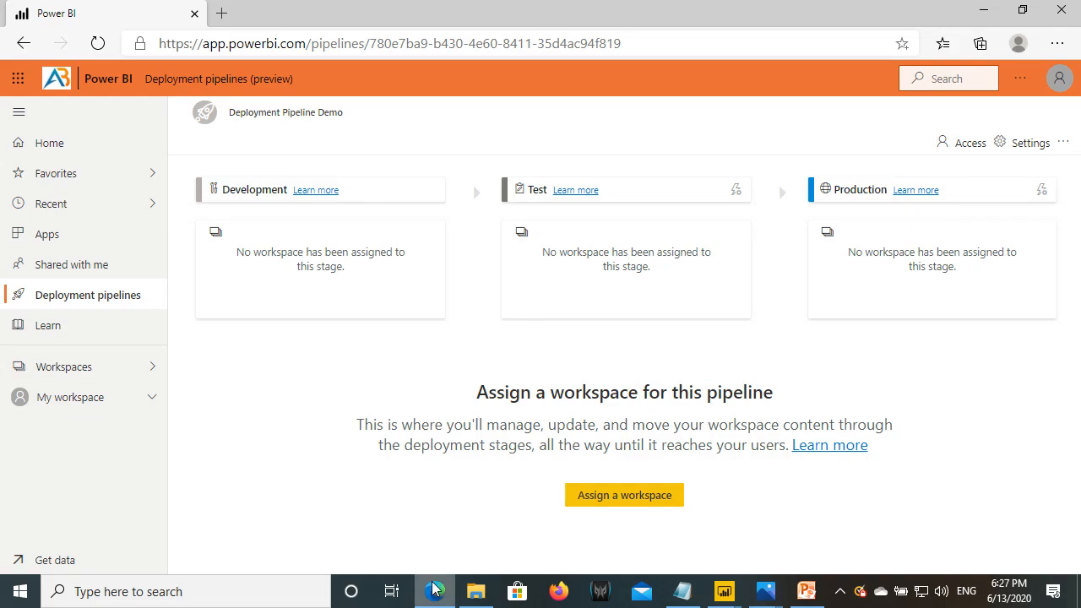
- Open the DP Dev workspace and mark its datasets view
left_click(53, 372)
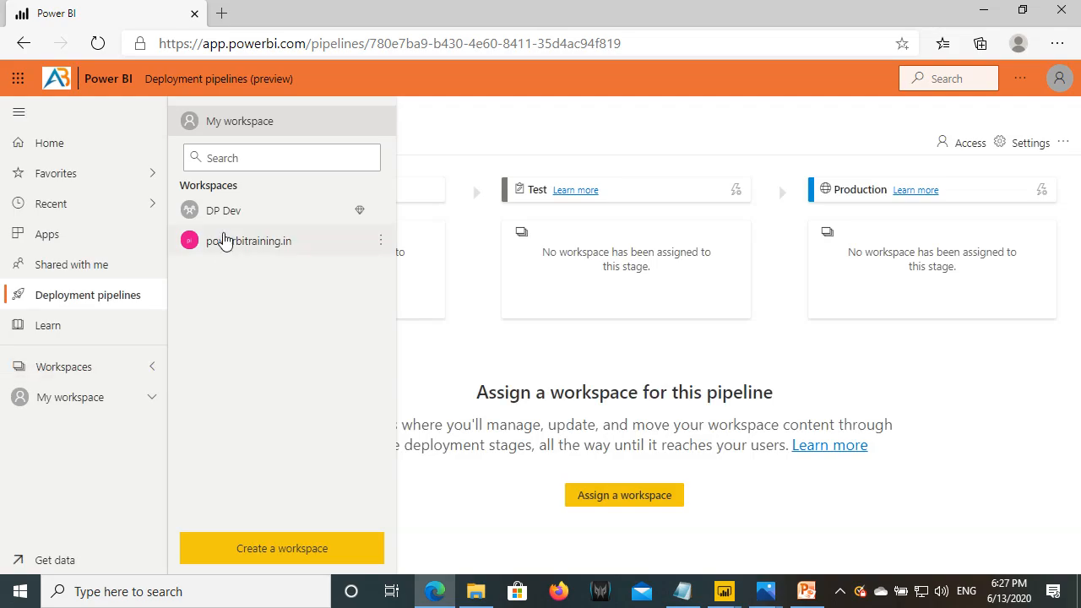
left_click(228, 215)
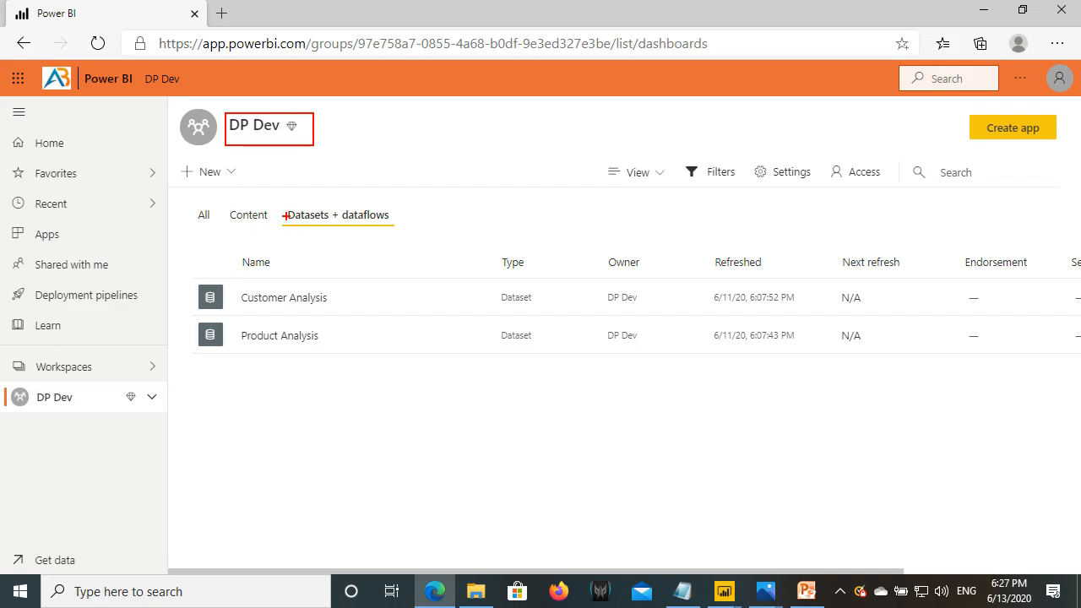
left_click_drag(284, 204, 404, 226)
key("Escape")
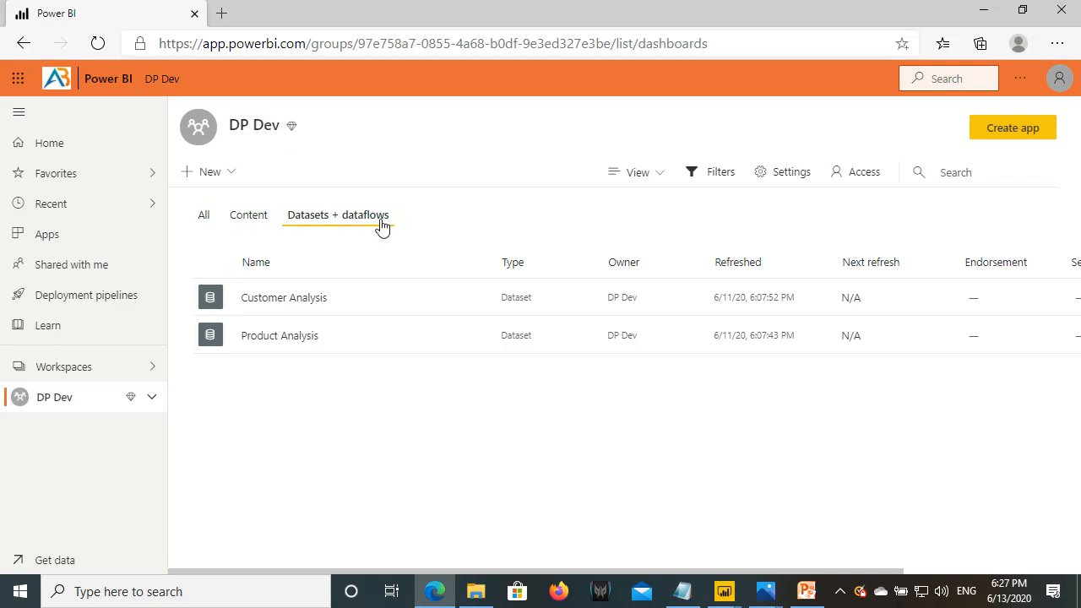
- Show DP Dev's content and outline the two reports, Sales Dashboard and workspace name
left_click(249, 217)
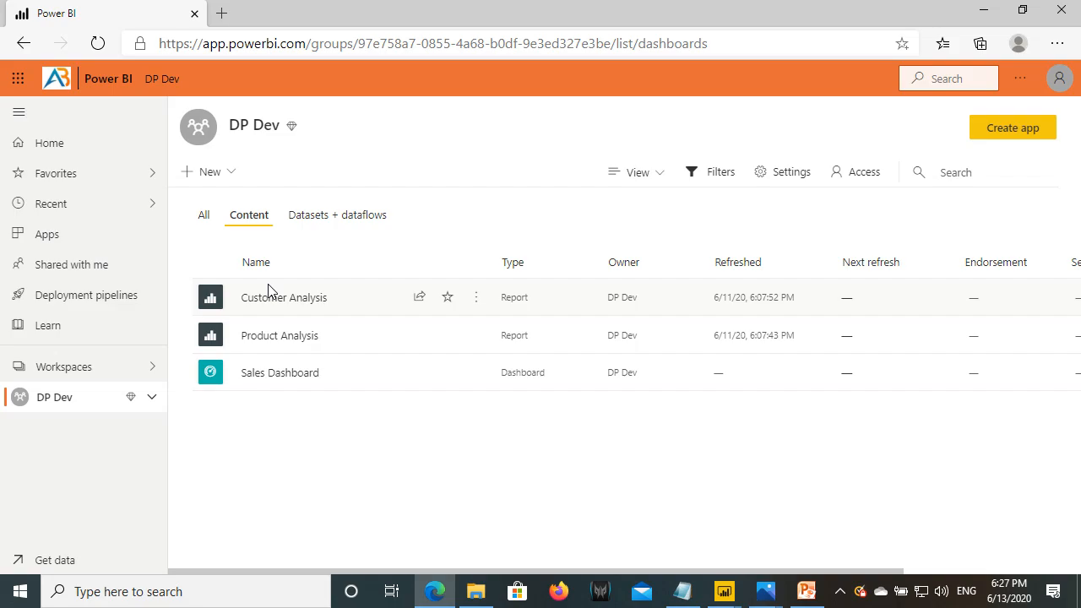
left_click(322, 216)
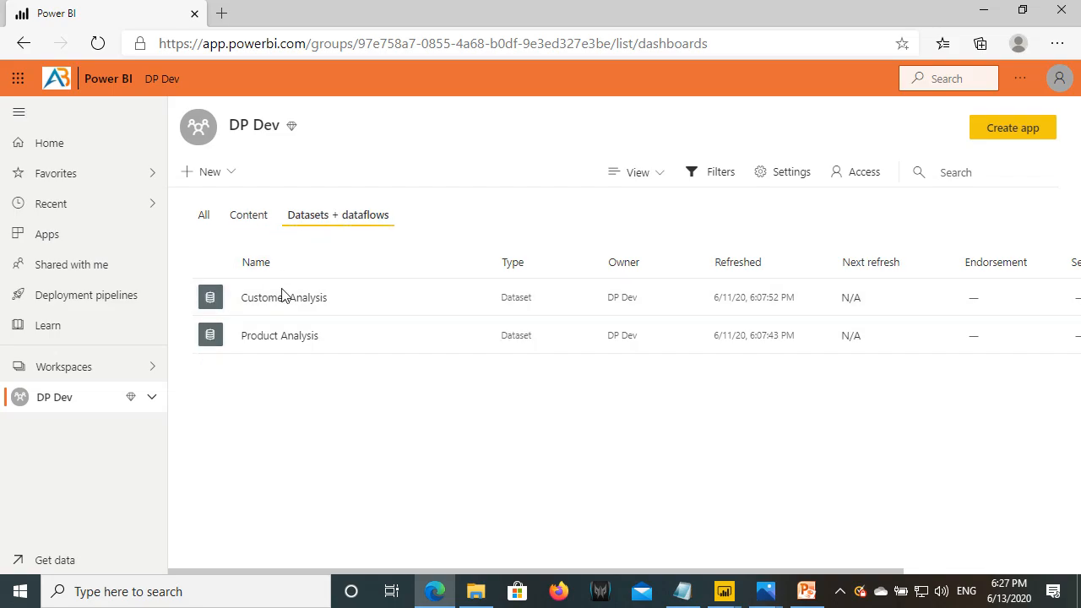
left_click(260, 237)
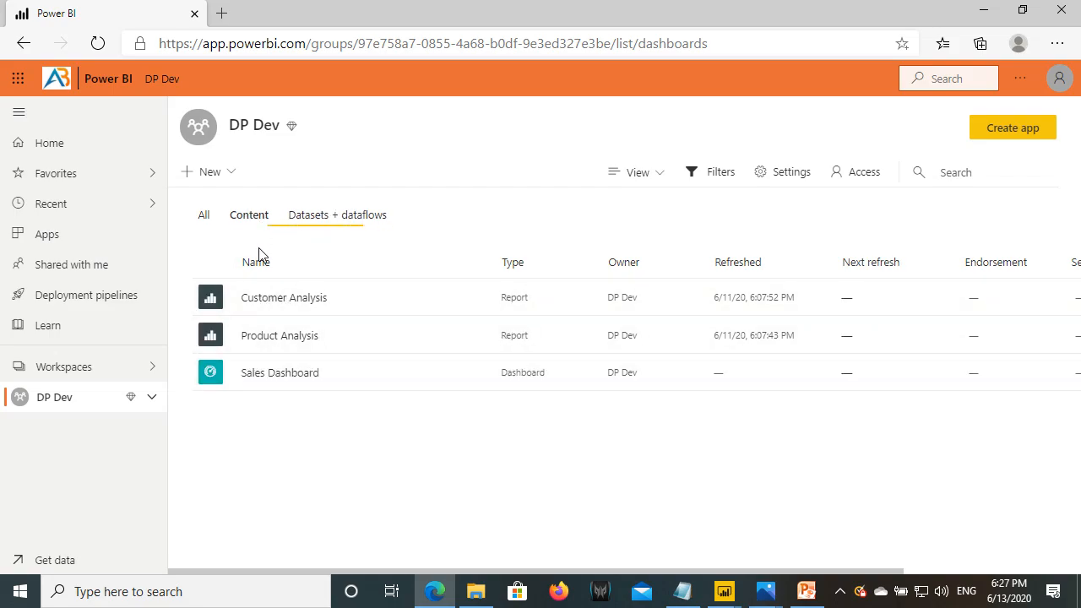
left_click_drag(274, 320, 555, 348)
mouse_move(192, 358)
left_mouse_down()
mouse_move(423, 394)
mouse_move(559, 396)
left_mouse_up()
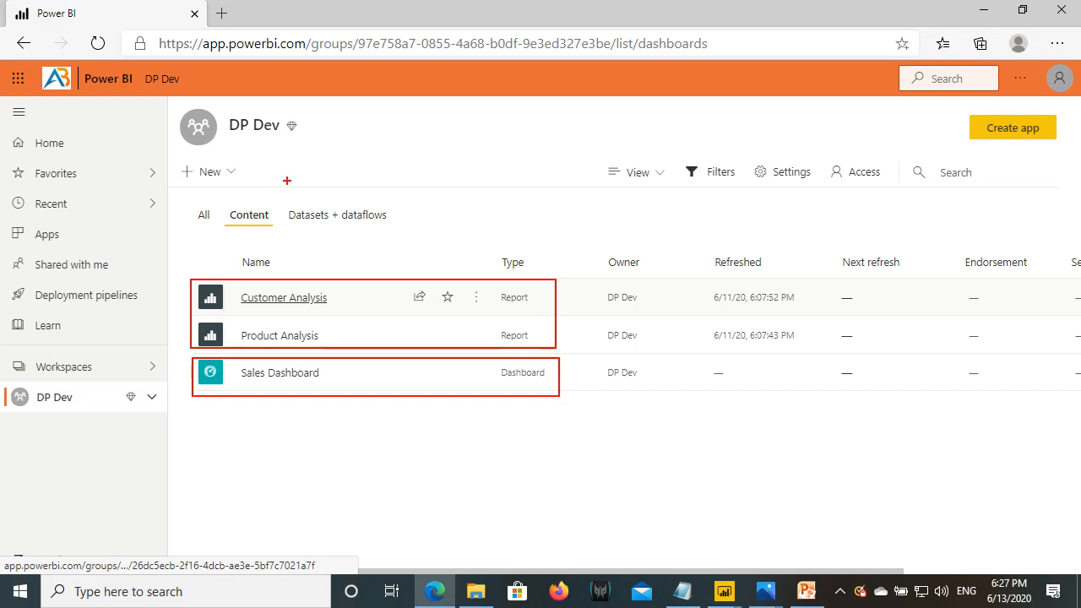
left_click_drag(224, 115, 337, 144)
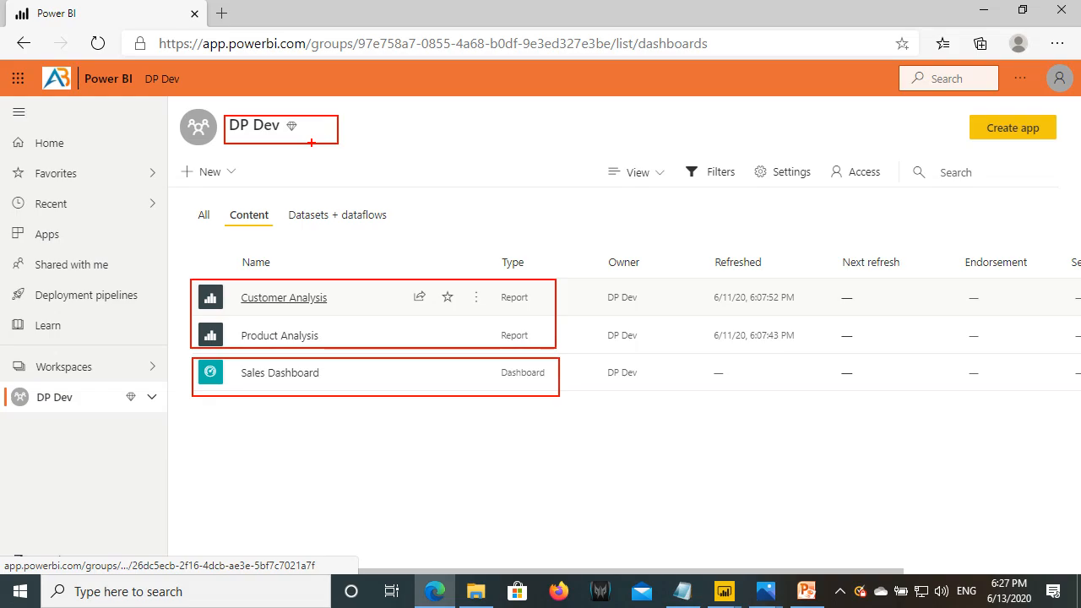
key("Escape")
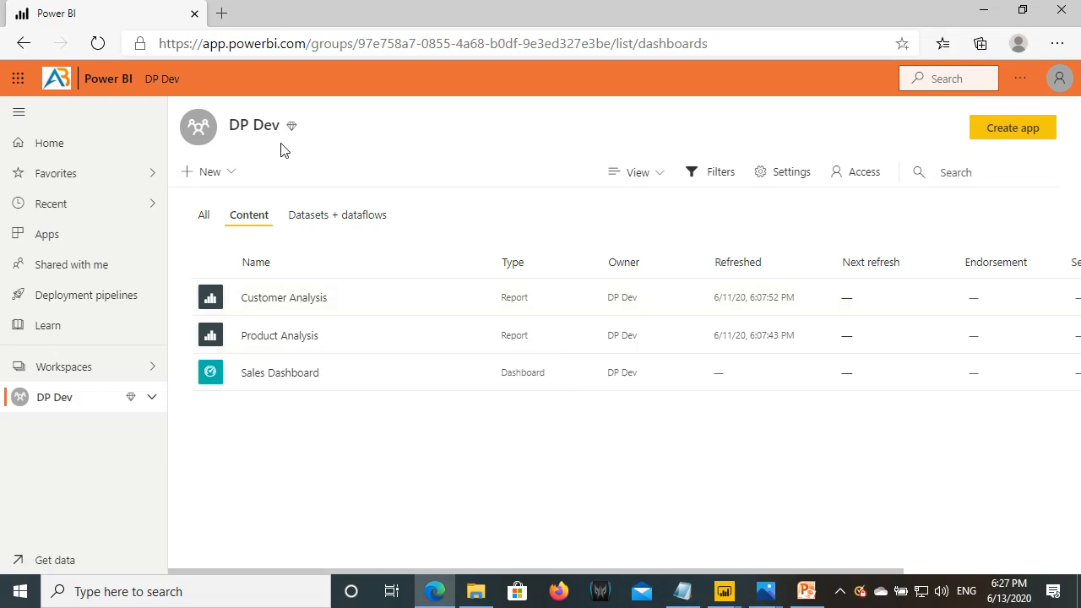
- Open the workspaces list and sketch a boxed 'DP Test' note beside it
left_click(84, 367)
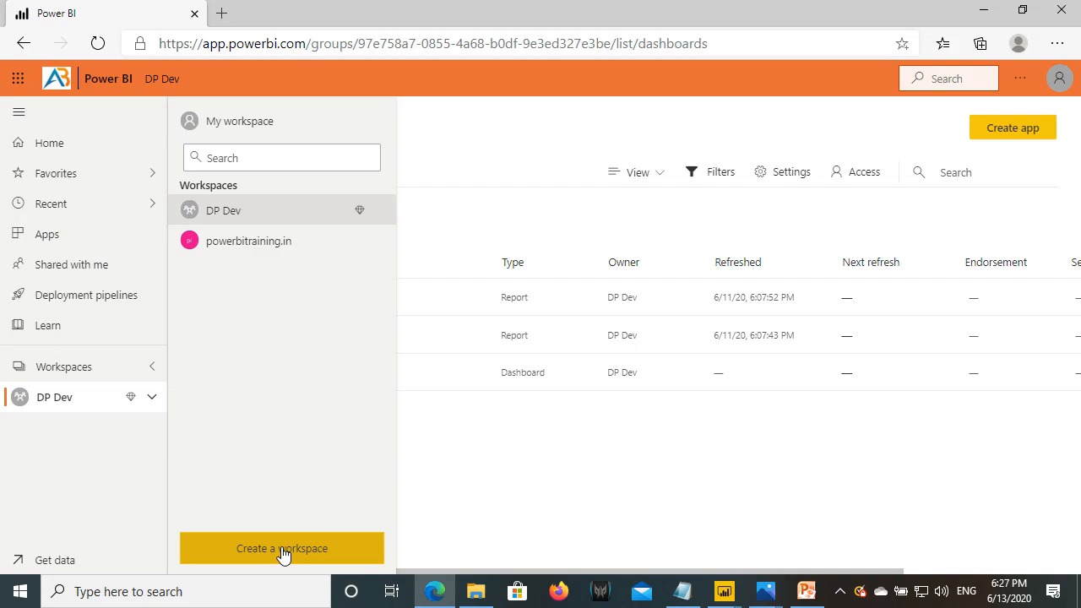
mouse_move(314, 460)
left_mouse_down()
mouse_move(320, 483)
mouse_move(362, 470)
left_mouse_up()
mouse_move(407, 456)
left_mouse_down()
mouse_move(407, 476)
mouse_move(418, 450)
mouse_move(439, 468)
left_mouse_up()
mouse_move(452, 443)
left_mouse_down()
mouse_move(452, 456)
mouse_move(476, 454)
left_mouse_up()
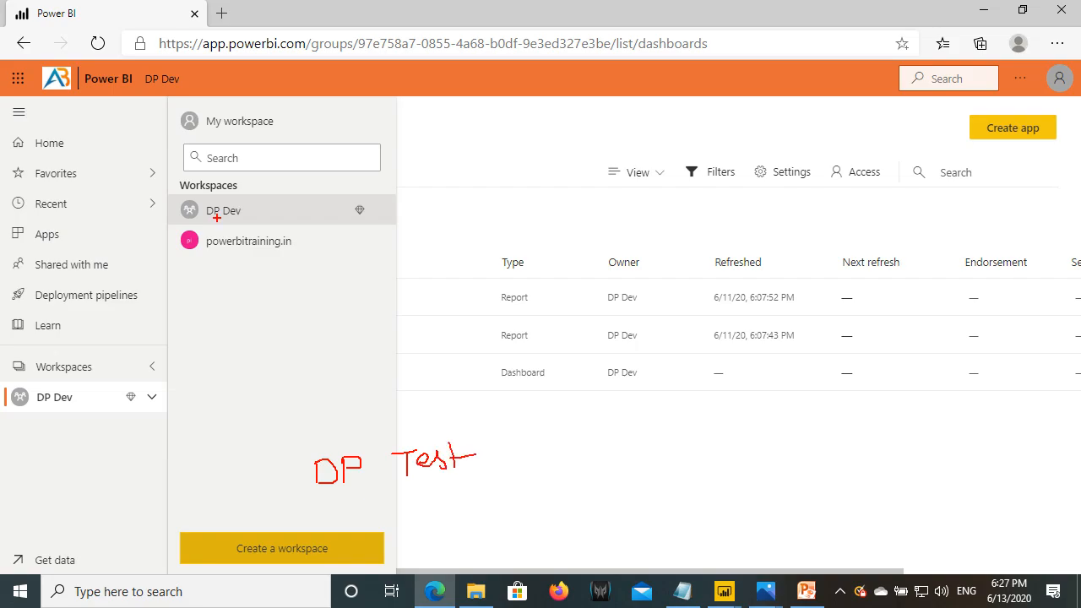
mouse_move(304, 421)
left_mouse_down()
mouse_move(478, 512)
mouse_move(490, 503)
left_mouse_up()
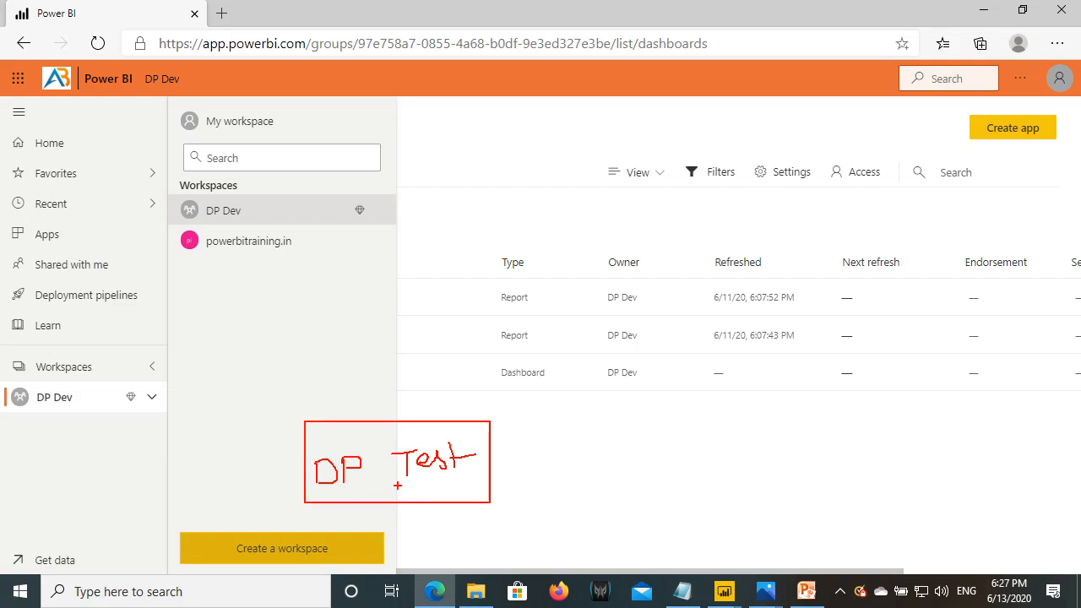
left_click_drag(382, 500, 409, 503)
mouse_move(308, 422)
left_mouse_down()
mouse_move(441, 497)
mouse_move(490, 502)
left_mouse_up()
- Add QA, UAT and DP notes with arrows, then clear them and close the list
mouse_move(496, 452)
left_mouse_down()
mouse_move(589, 433)
mouse_move(603, 406)
mouse_move(588, 422)
mouse_move(612, 420)
mouse_move(608, 452)
left_mouse_up()
mouse_move(640, 403)
left_mouse_down()
mouse_move(630, 429)
mouse_move(659, 424)
mouse_move(651, 414)
left_mouse_up()
mouse_move(627, 461)
left_mouse_down()
mouse_move(649, 461)
mouse_move(658, 480)
mouse_move(677, 476)
mouse_move(667, 469)
mouse_move(700, 474)
mouse_move(707, 445)
left_mouse_up()
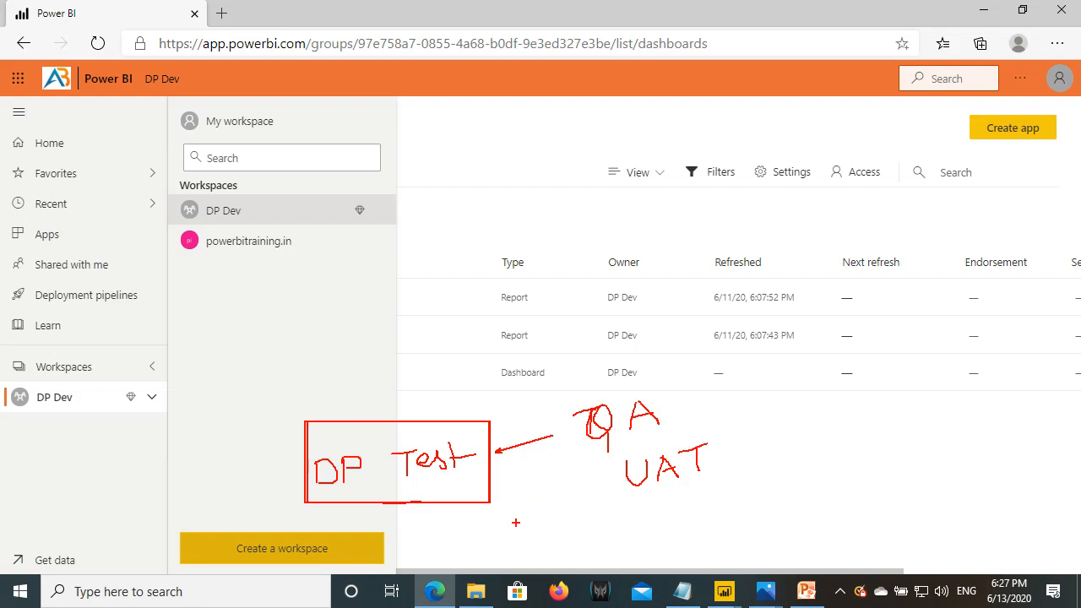
left_click_drag(744, 506, 836, 554)
mouse_move(760, 534)
left_mouse_down()
mouse_move(811, 517)
mouse_move(792, 525)
left_mouse_up()
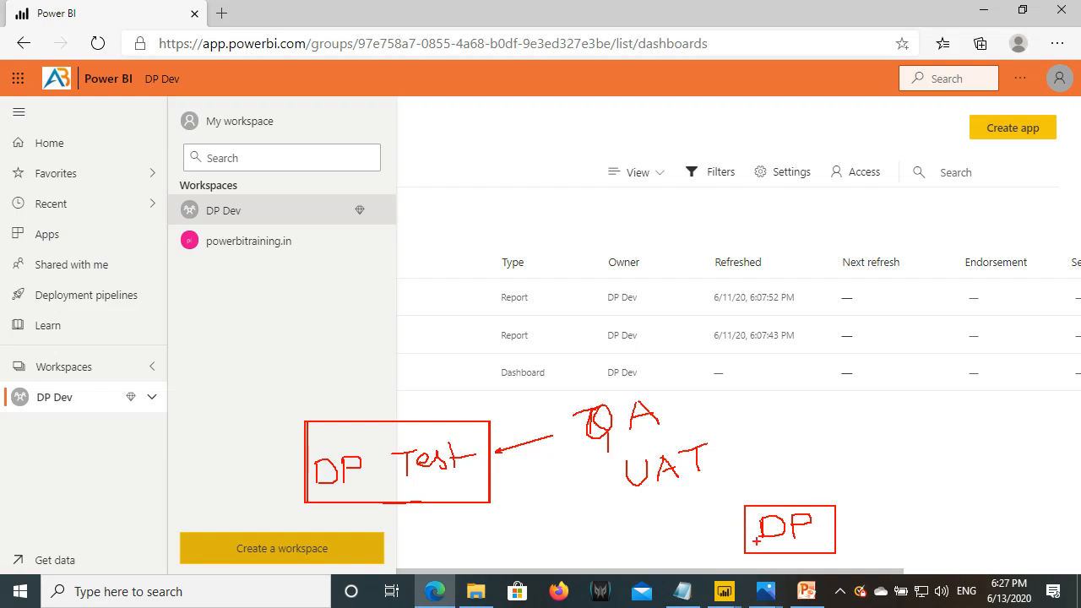
left_click_drag(844, 517, 916, 492)
key("Escape")
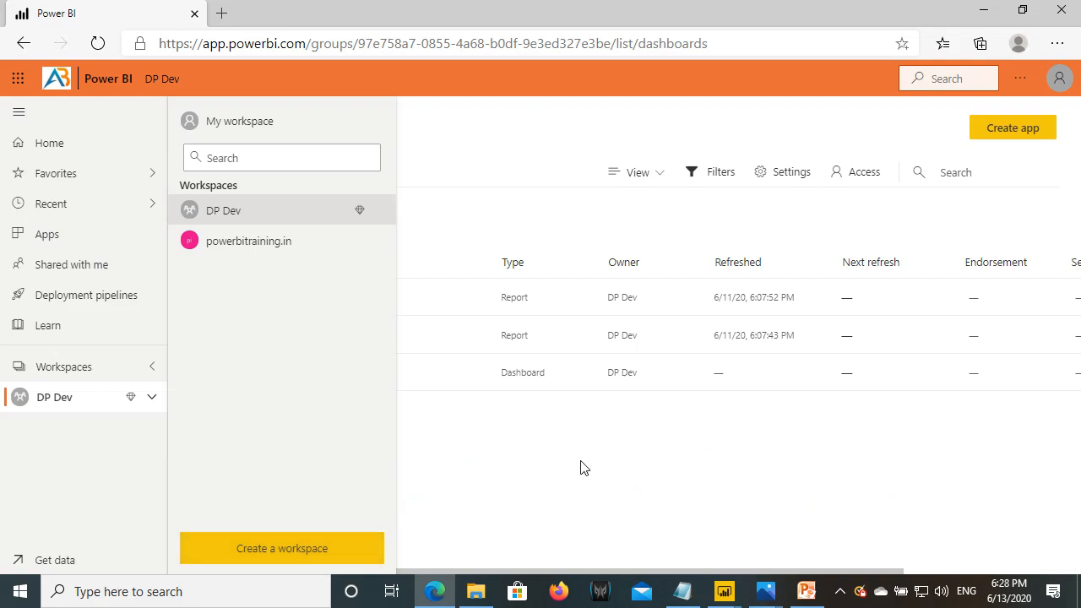
left_click(580, 468)
- Open Deployment Pipeline Demo and assign the DP Dev workspace to its Development stage
left_click(134, 299)
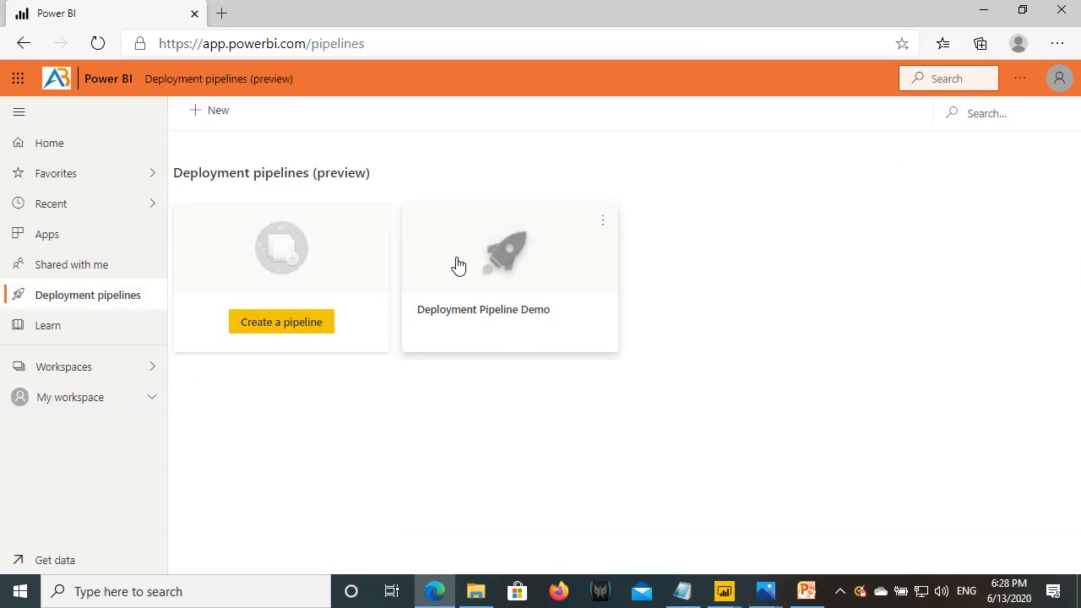
left_click(497, 265)
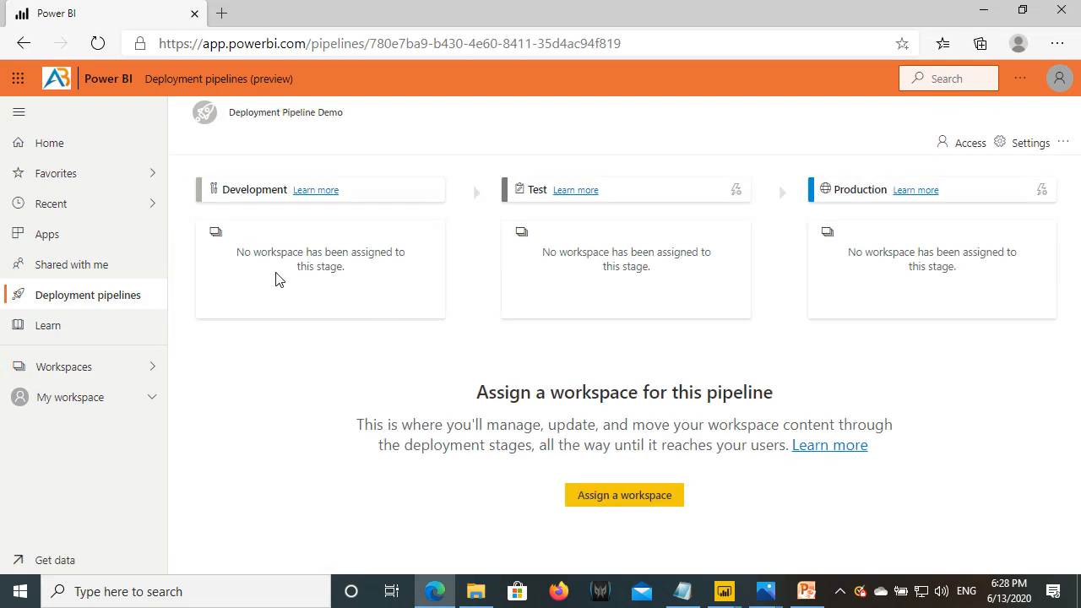
left_click(655, 505)
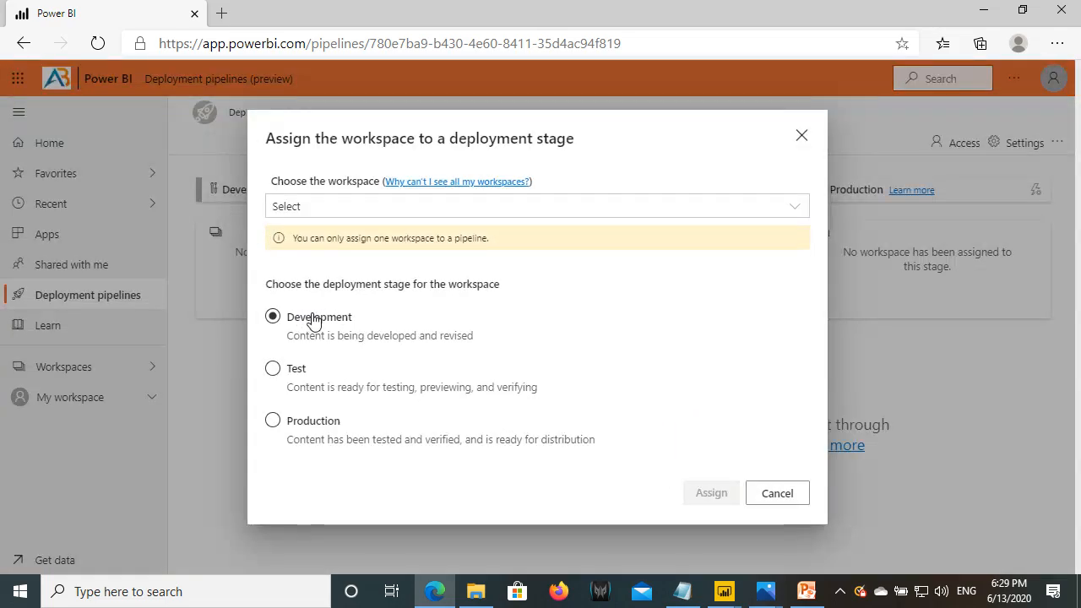
left_click(330, 211)
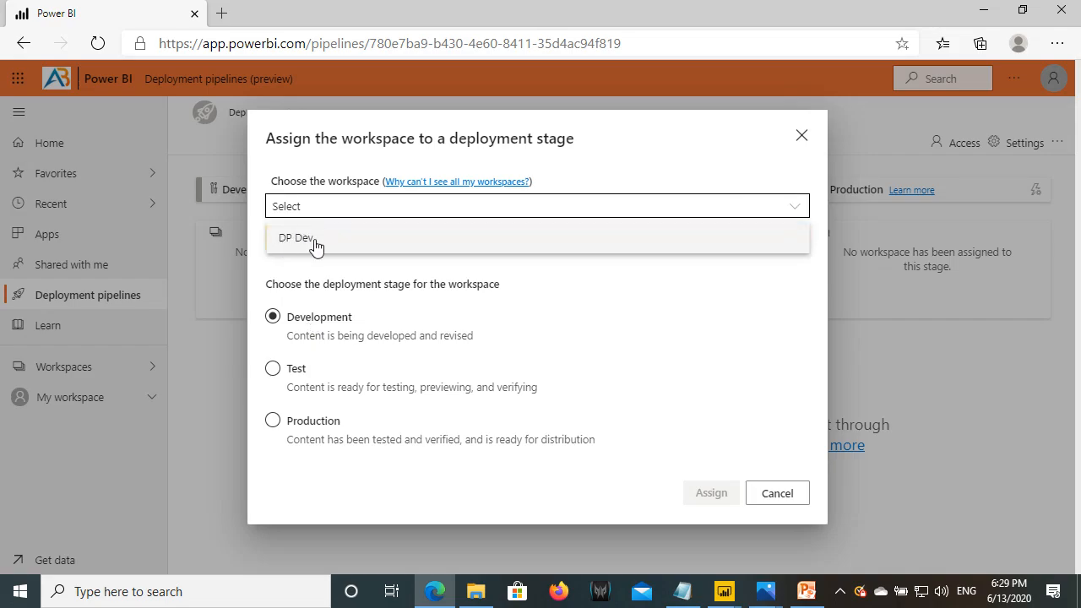
left_click(315, 241)
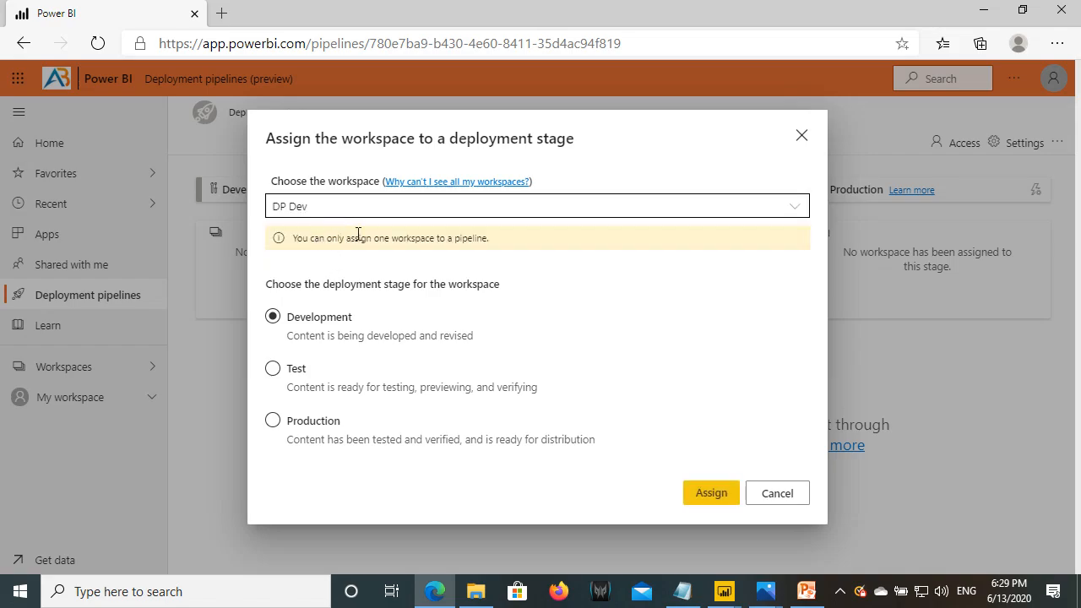
left_click(723, 496)
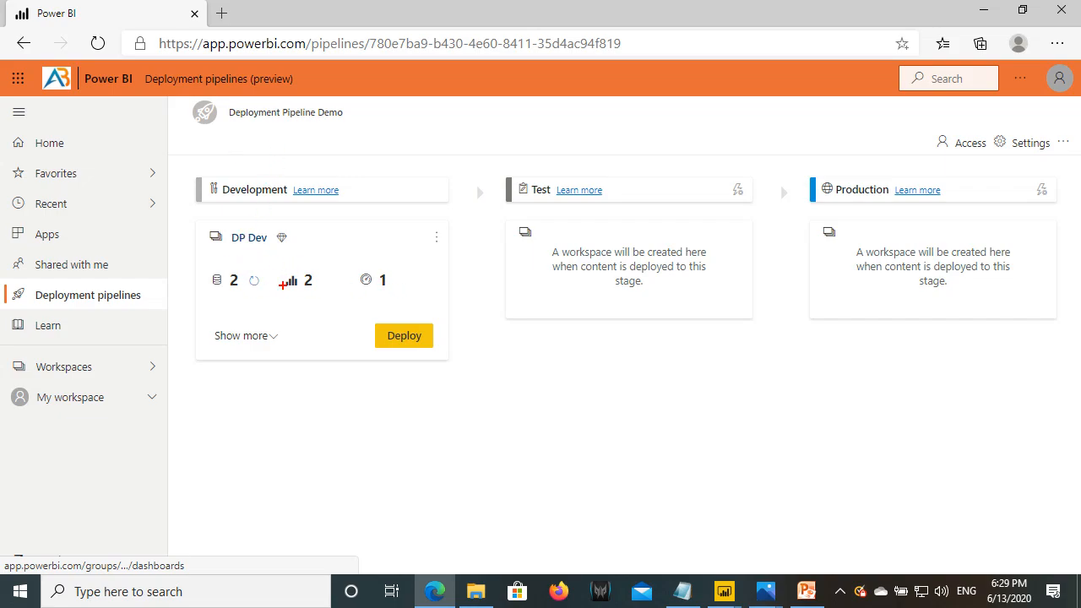
mouse_move(205, 266)
left_mouse_down()
mouse_move(275, 302)
mouse_move(382, 291)
mouse_move(400, 299)
left_mouse_up()
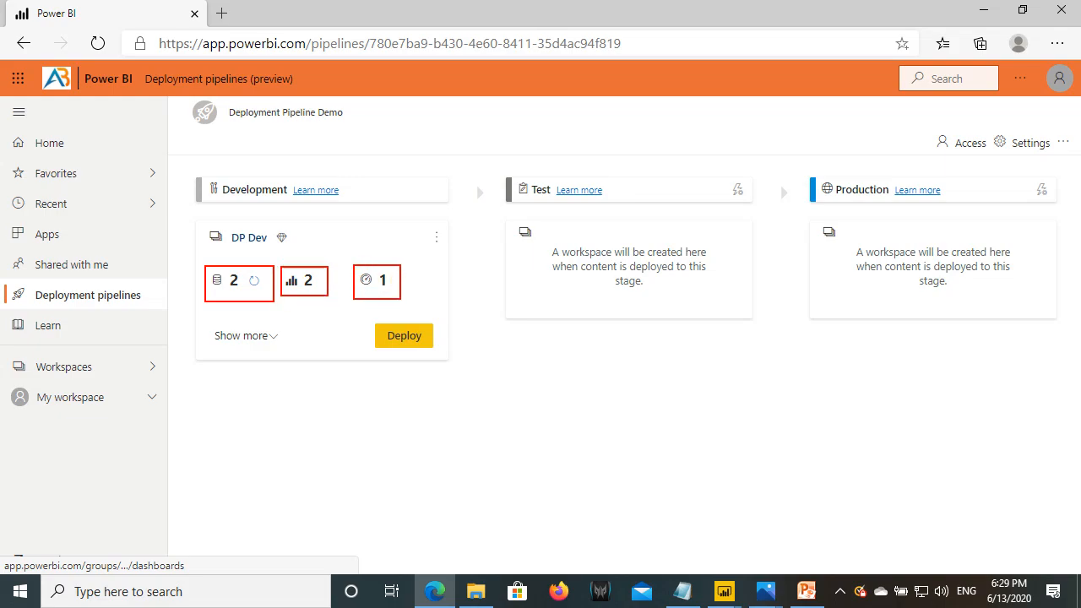
key("Escape")
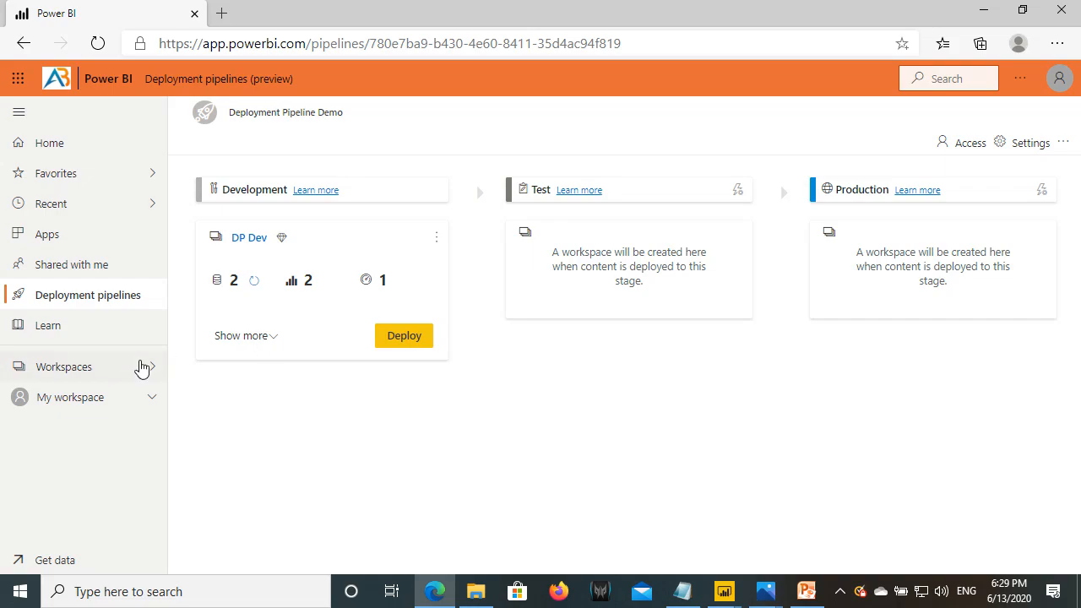
left_click(89, 369)
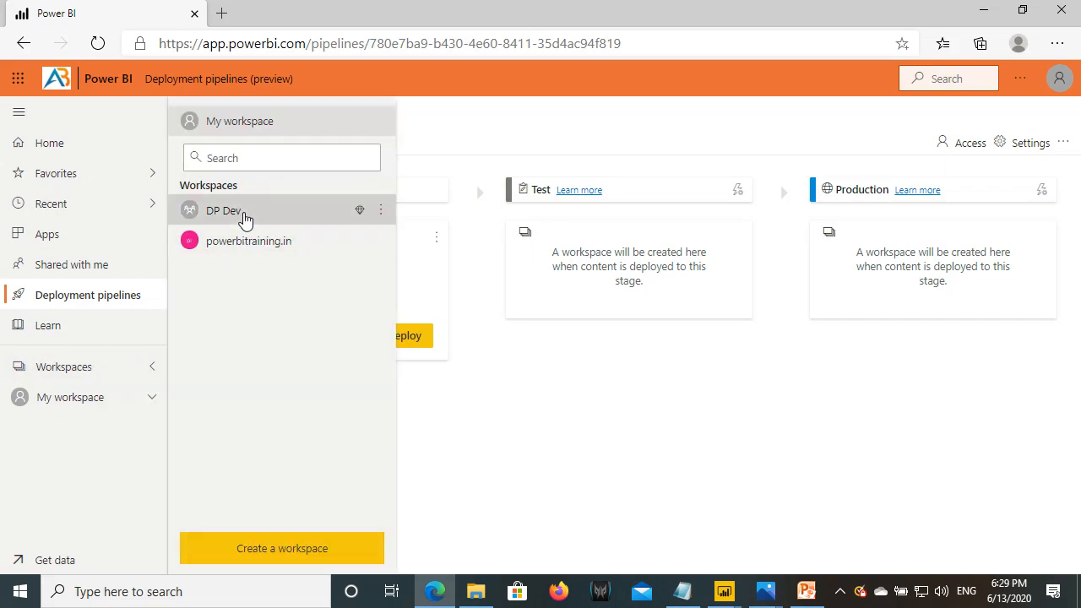
left_click(244, 218)
left_click(336, 218)
left_click(256, 223)
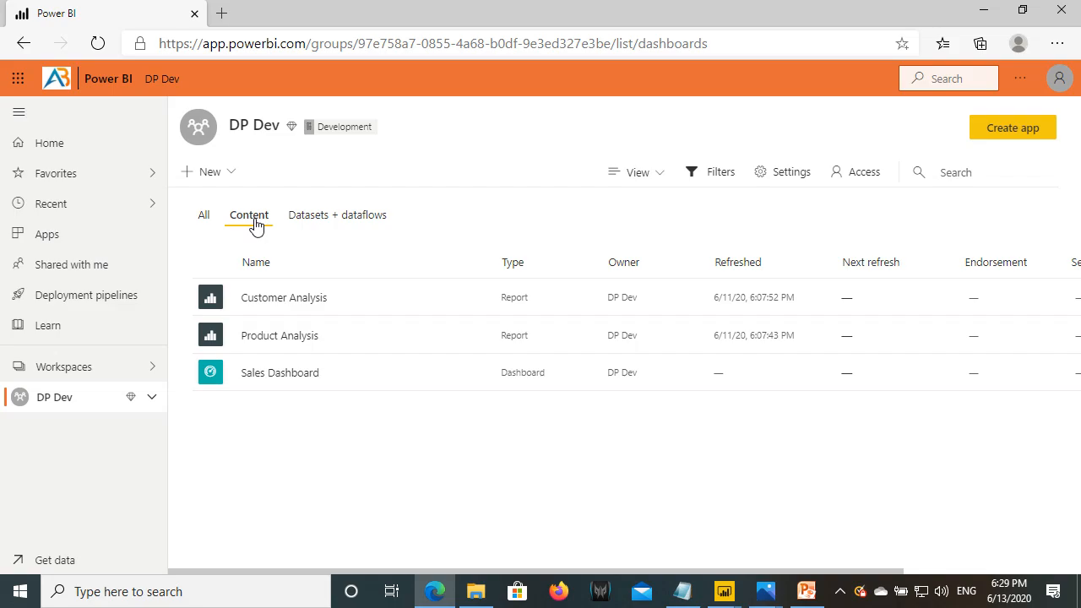
left_click(114, 295)
left_click(518, 251)
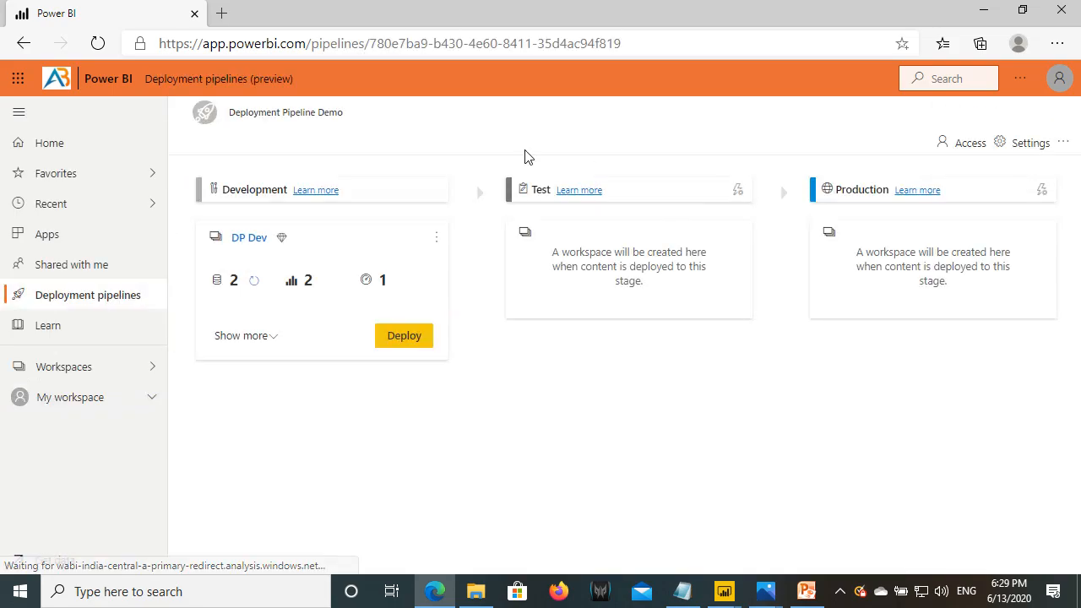
- Deploy the Development content to Test and dismiss the Deployment completed notice
left_click(405, 338)
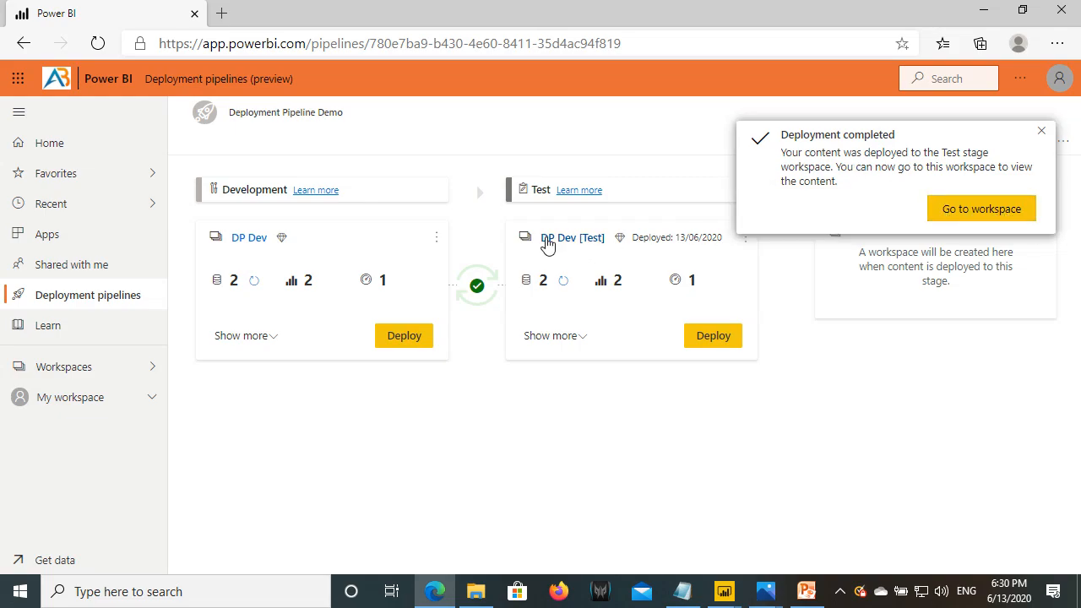
left_click(1041, 131)
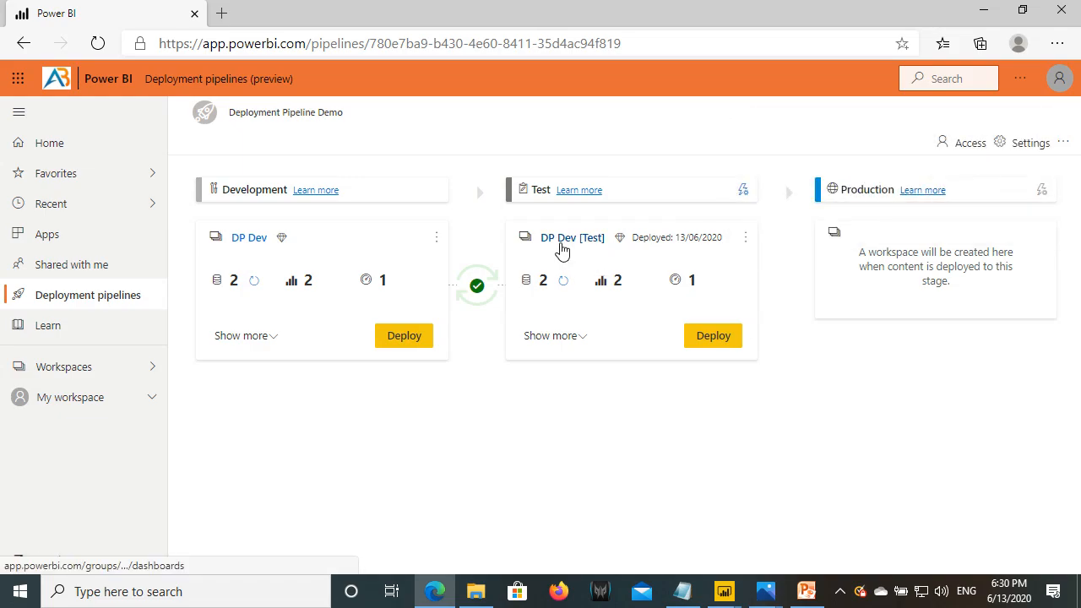
- Mark the DP Dev and DP Dev [Test] names and sketch 'DP Test' above Test
left_click_drag(224, 228, 269, 252)
left_click_drag(577, 230, 612, 251)
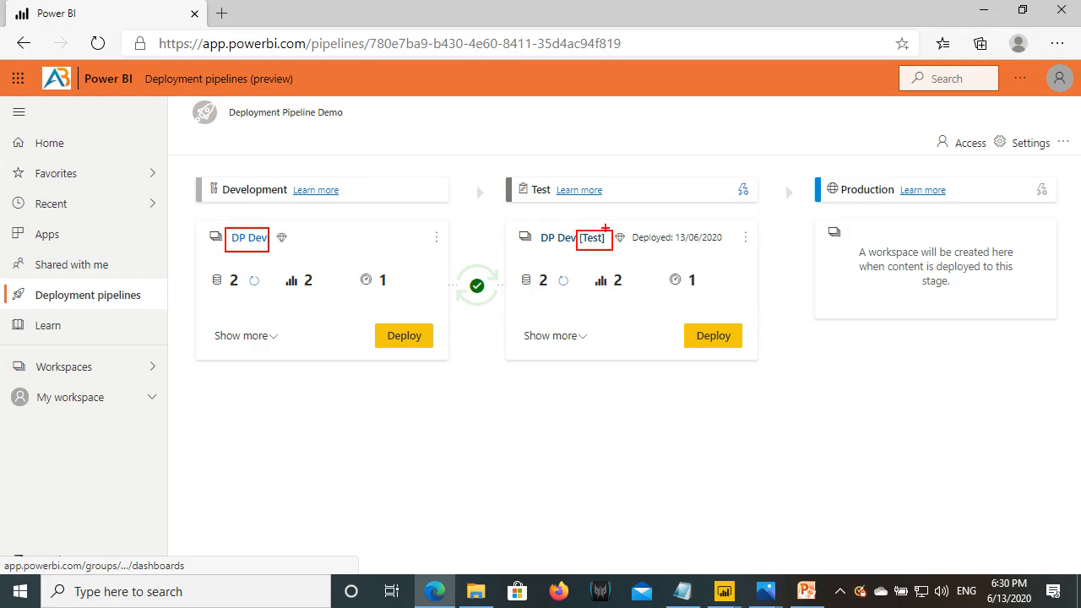
left_click_drag(533, 247, 603, 247)
mouse_move(531, 133)
left_mouse_down()
mouse_move(531, 168)
mouse_move(550, 156)
mouse_move(534, 167)
left_mouse_up()
mouse_move(574, 136)
left_mouse_down()
mouse_move(561, 150)
mouse_move(603, 159)
mouse_move(611, 132)
mouse_move(638, 144)
left_mouse_up()
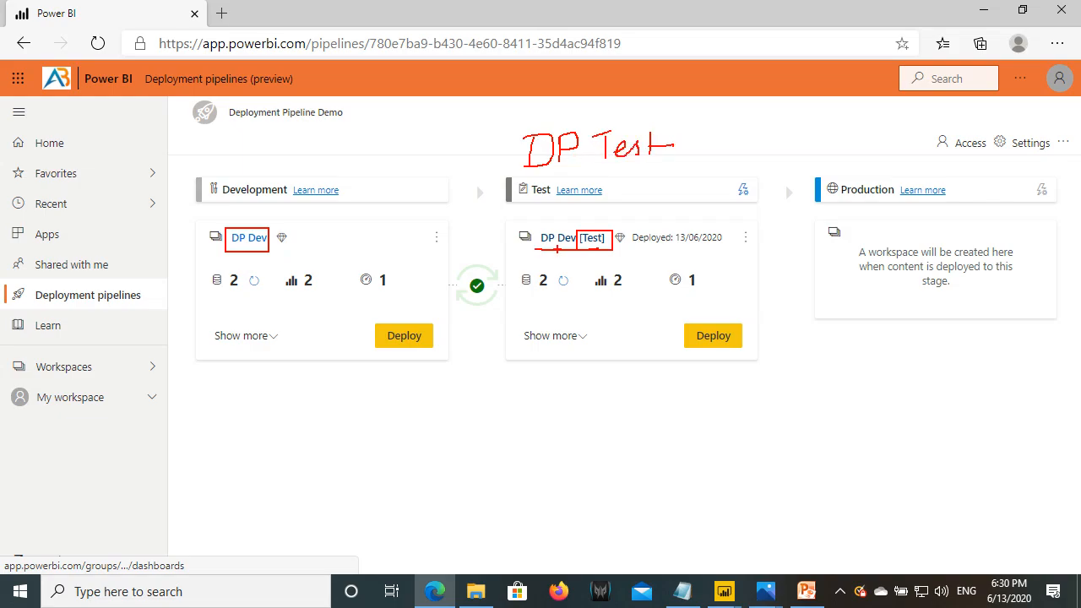
key("Escape")
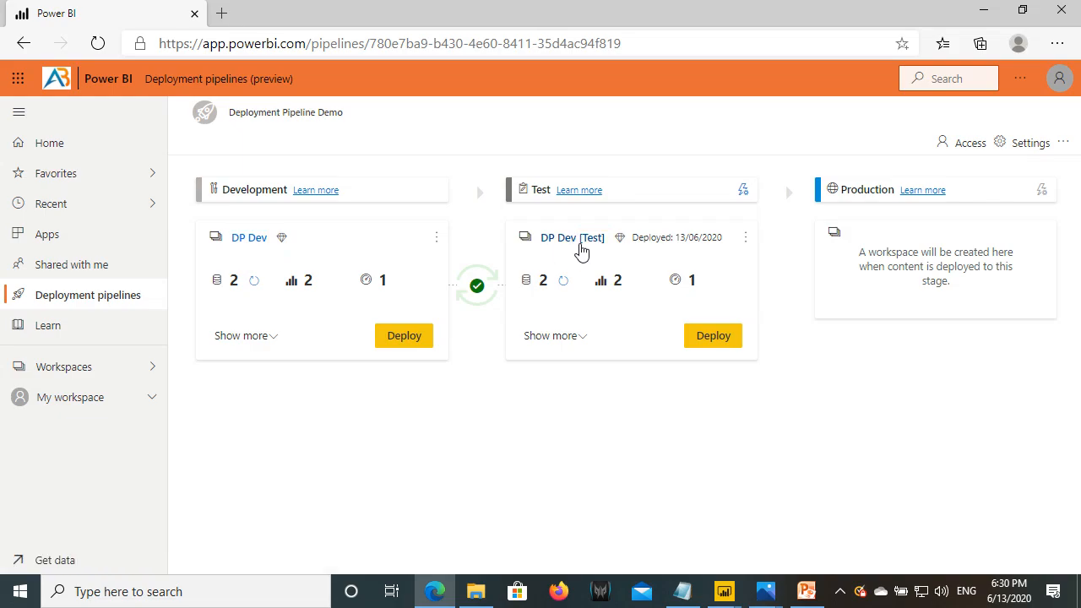
- Rename the Test stage workspace from DP Dev [Test] to DP Test and save
left_click(747, 244)
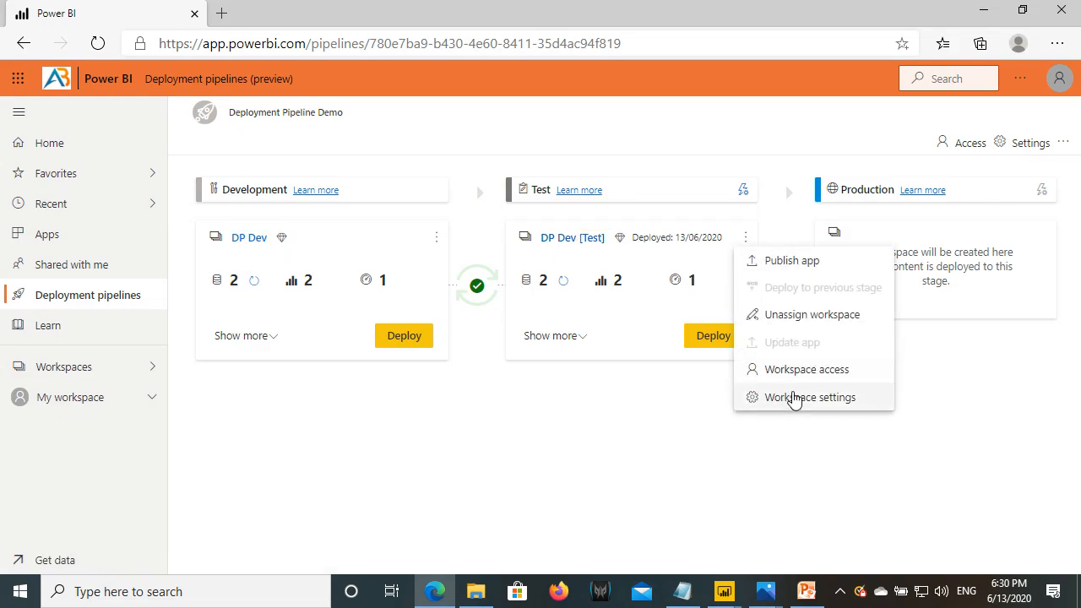
left_click(746, 244)
left_click(746, 244)
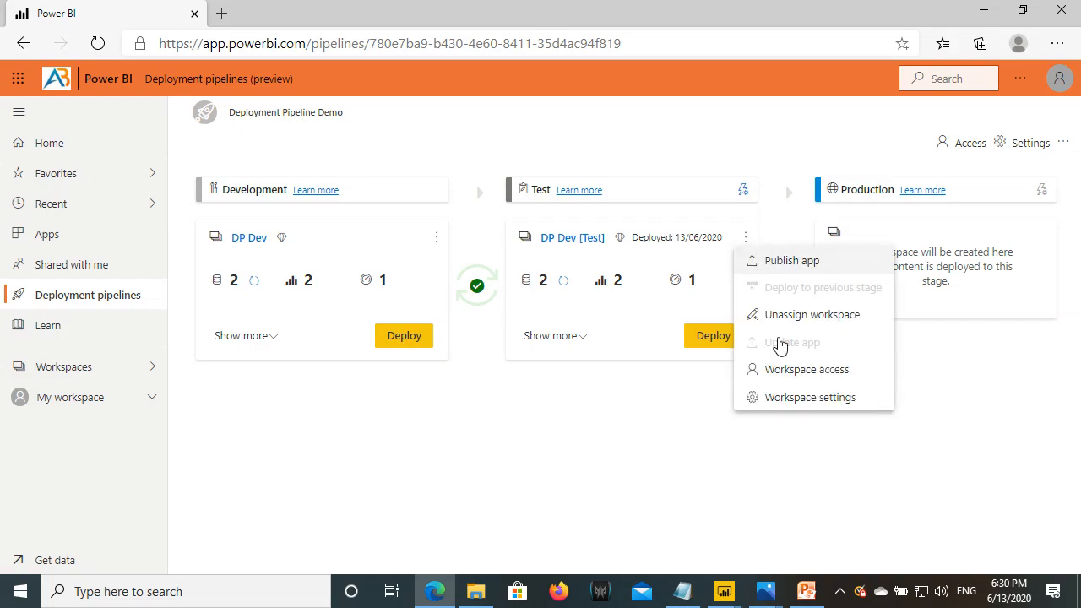
left_click(804, 398)
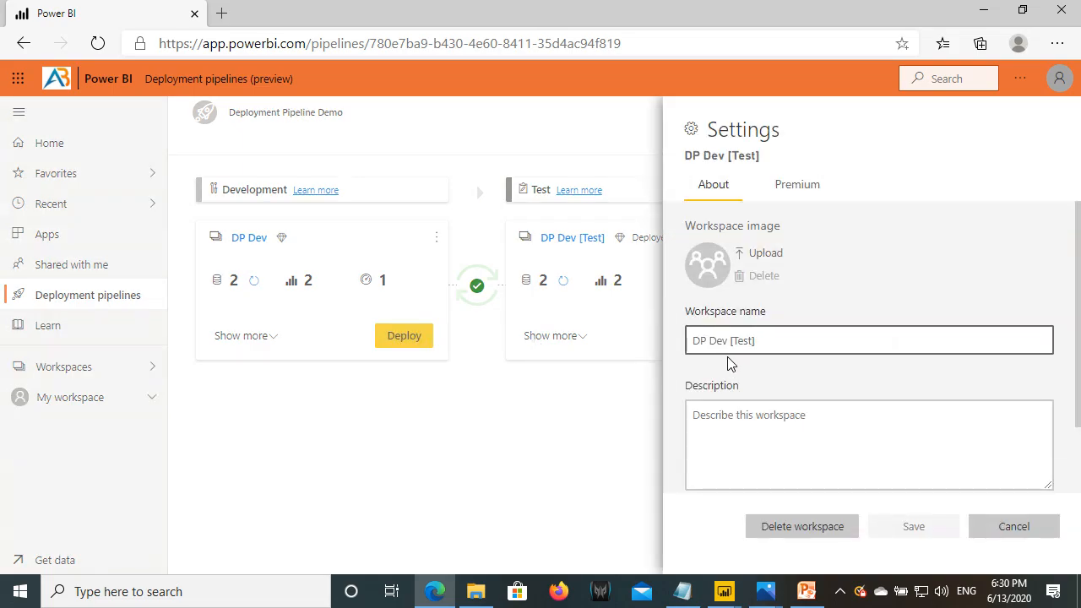
left_click_drag(710, 340, 779, 336)
type("Test")
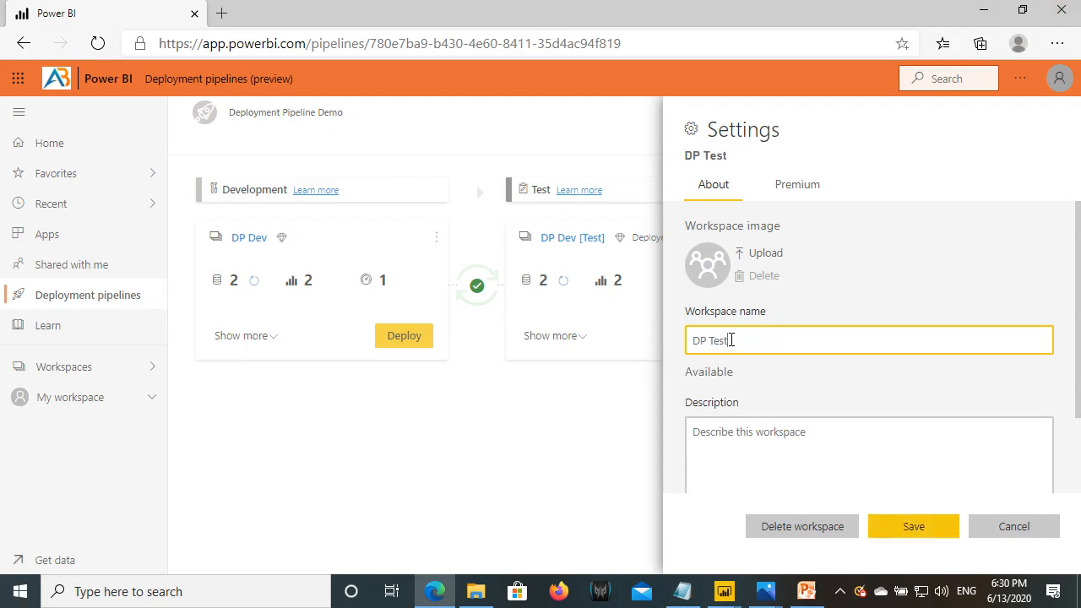
left_click_drag(733, 341, 681, 347)
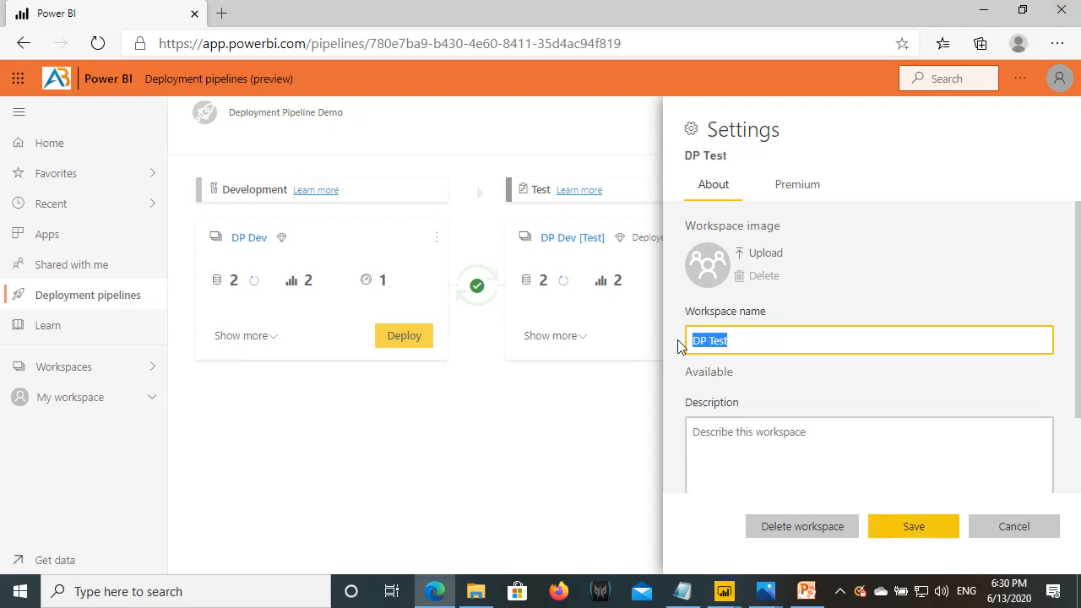
left_click(906, 538)
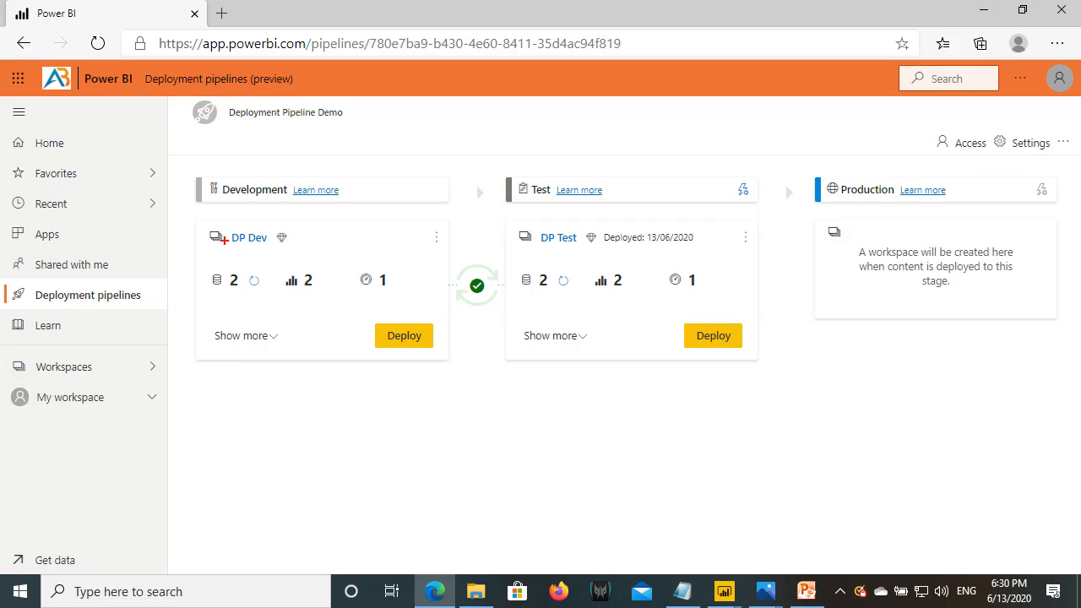
- Compare the DP prefix of both workspace names, then open the DP Test workspace
left_click_drag(230, 229, 246, 247)
left_click_drag(538, 231, 555, 245)
key("Escape")
left_click(85, 365)
left_click(218, 242)
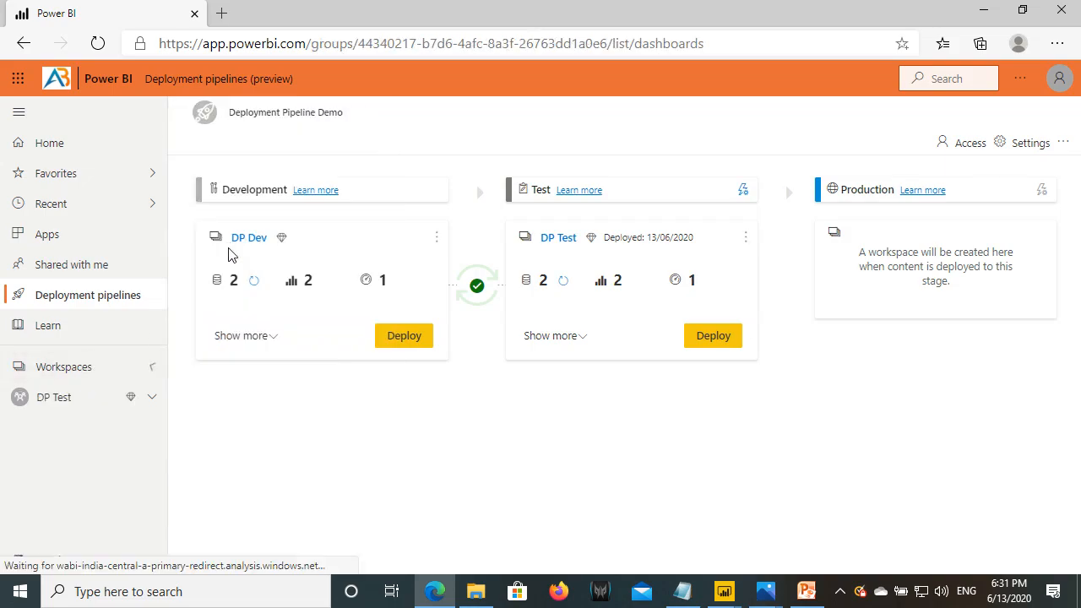
left_click(333, 216)
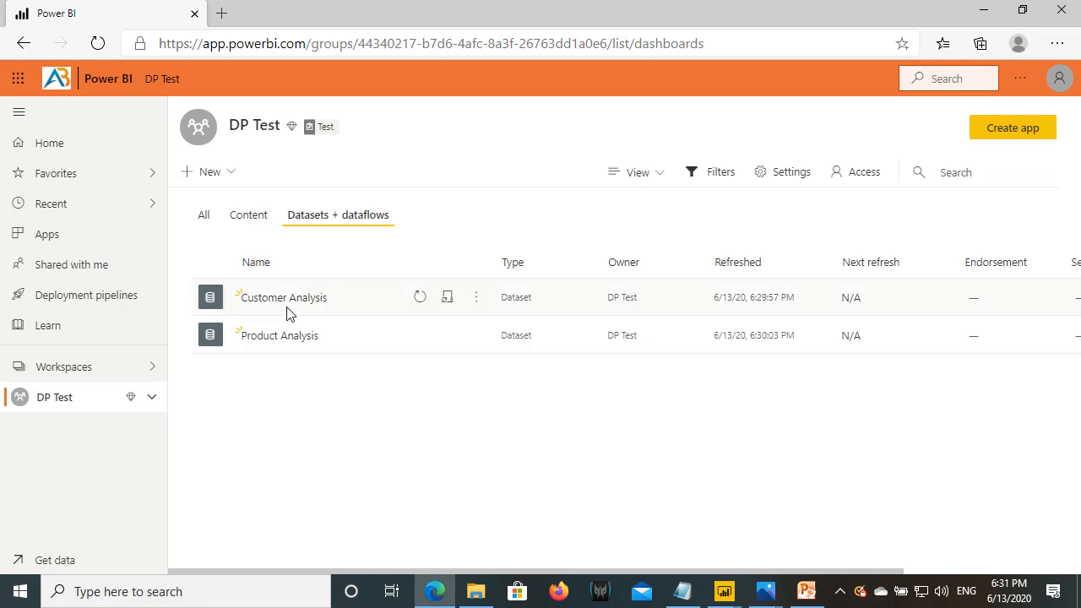
left_click_drag(223, 302, 598, 348)
key("Escape")
left_click(252, 223)
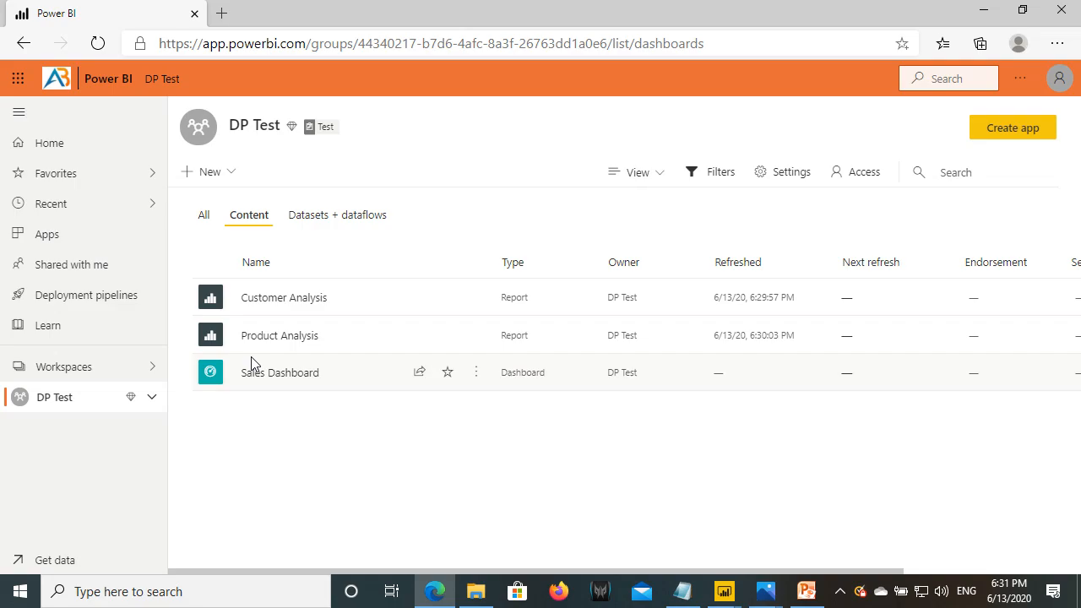
left_click(65, 297)
left_click(533, 256)
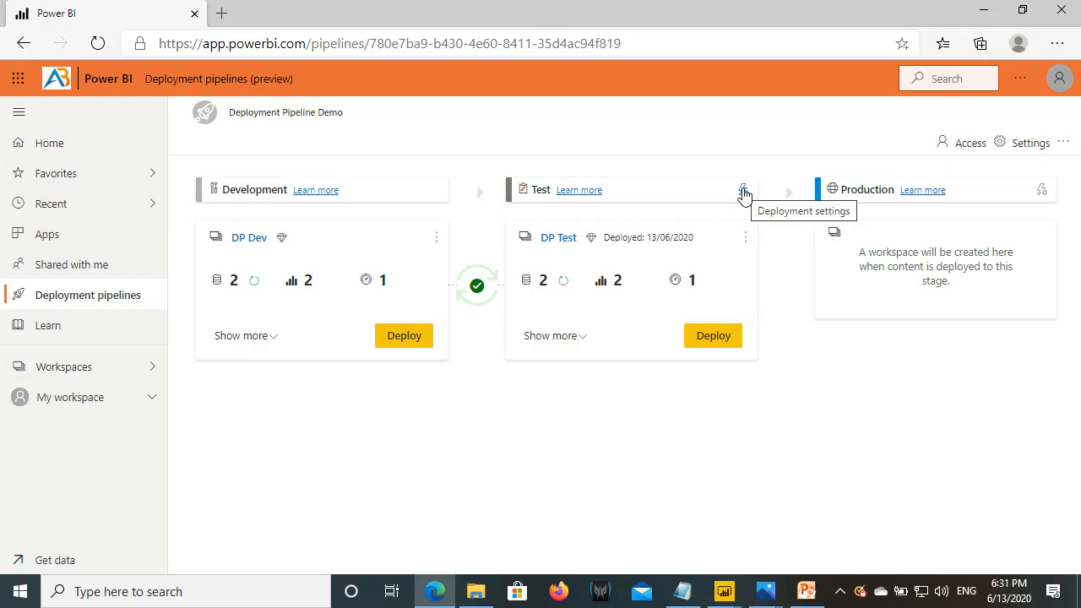
key("ctrl+2")
mouse_move(198, 221)
left_mouse_down()
mouse_move(331, 315)
mouse_move(448, 363)
left_mouse_up()
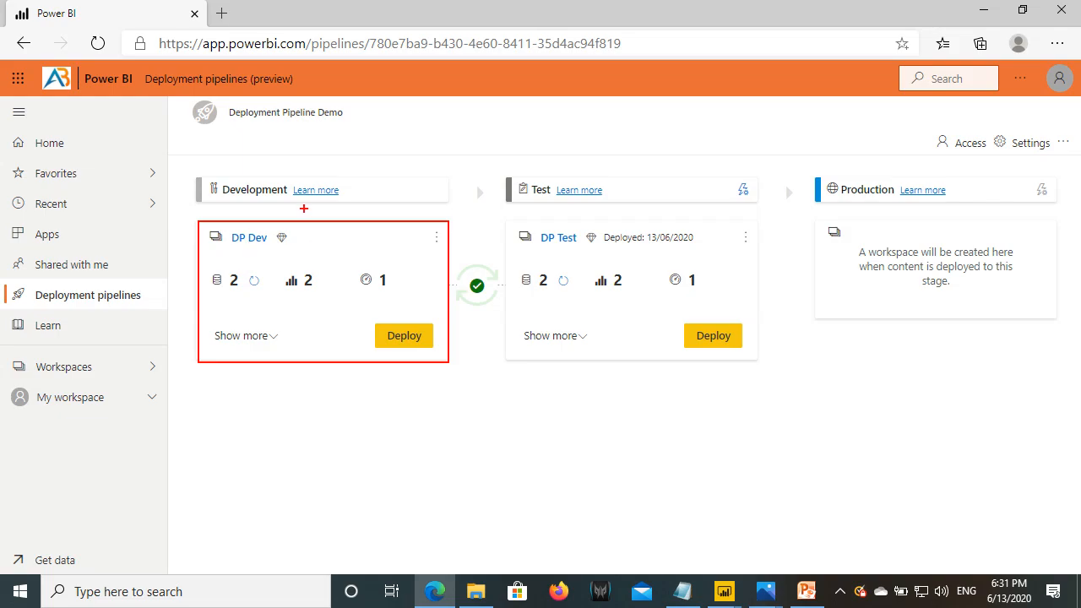
mouse_move(304, 218)
left_mouse_down()
mouse_move(305, 148)
mouse_move(289, 125)
mouse_move(279, 142)
mouse_move(325, 141)
mouse_move(341, 128)
mouse_move(350, 141)
left_mouse_up()
left_click_drag(326, 122, 351, 117)
mouse_move(369, 105)
left_mouse_down()
mouse_move(381, 111)
mouse_move(364, 140)
mouse_move(435, 121)
mouse_move(445, 136)
mouse_move(473, 132)
left_mouse_up()
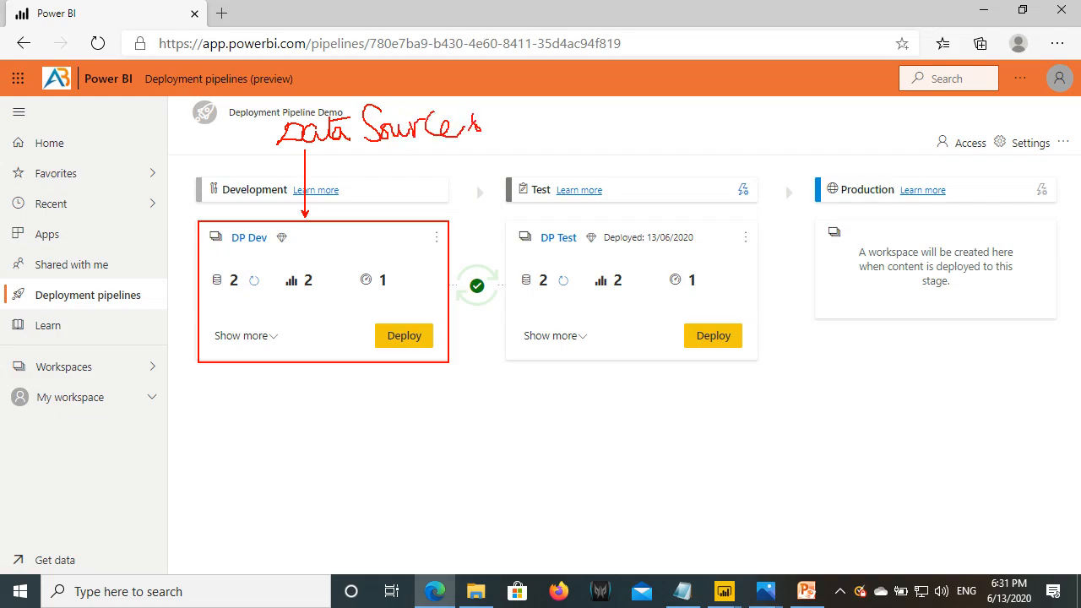
mouse_move(319, 67)
left_mouse_down()
mouse_move(343, 77)
mouse_move(343, 66)
left_mouse_up()
mouse_move(588, 75)
left_mouse_down()
mouse_move(589, 100)
mouse_move(603, 73)
mouse_move(620, 101)
mouse_move(668, 78)
left_mouse_up()
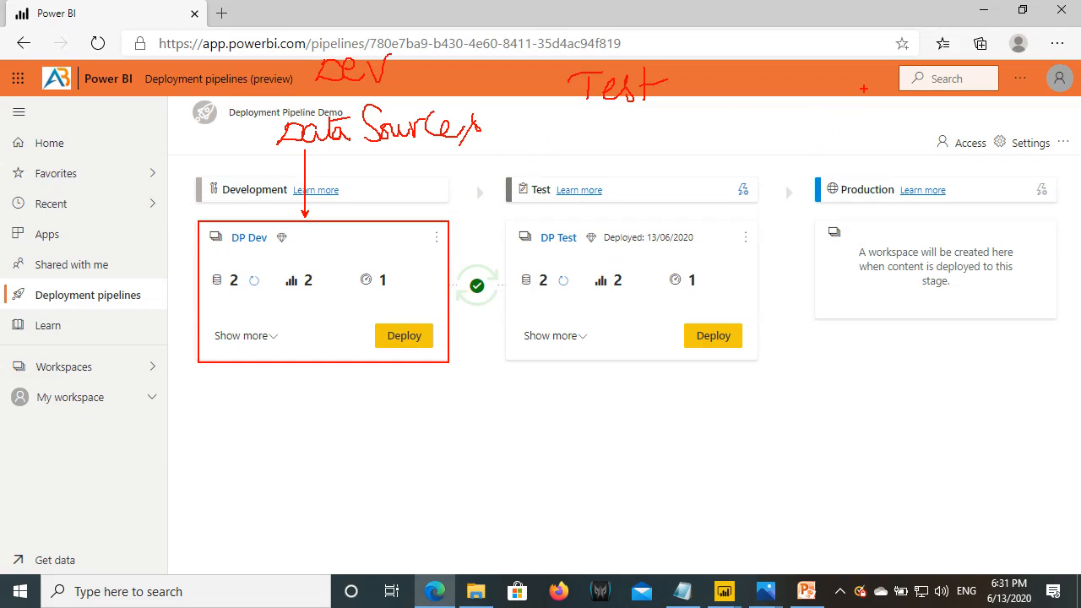
mouse_move(853, 97)
left_mouse_down()
mouse_move(849, 122)
mouse_move(852, 110)
left_mouse_up()
left_click_drag(582, 109, 641, 108)
mouse_move(870, 104)
left_mouse_down()
mouse_move(893, 120)
mouse_move(927, 87)
mouse_move(938, 107)
left_mouse_up()
left_click_drag(885, 111, 890, 119)
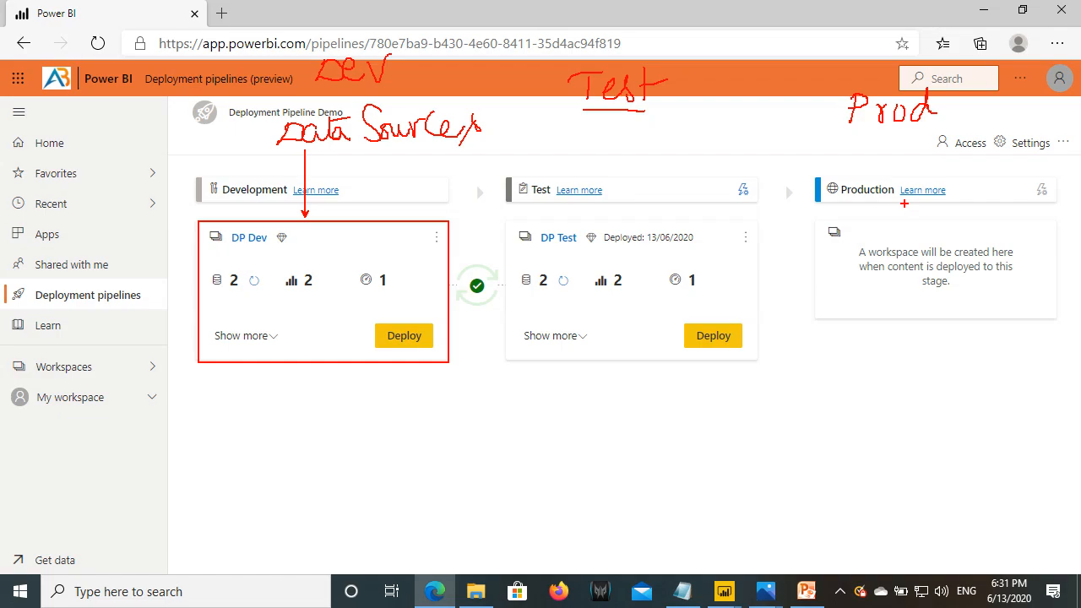
key("Escape")
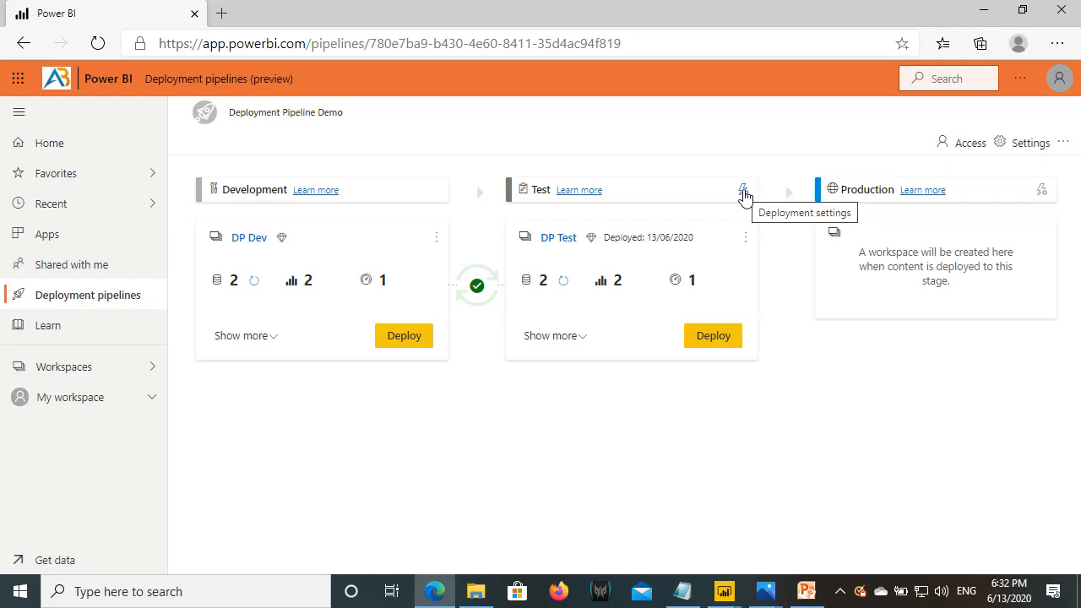
- Mark up the Dev (AdventureWorksDW2014), Test (AdventureWorksDW2016) and Production (MSSQLSERVER01, AdventureWorksDW2017) entries in SQL Server.txt
left_click(683, 591)
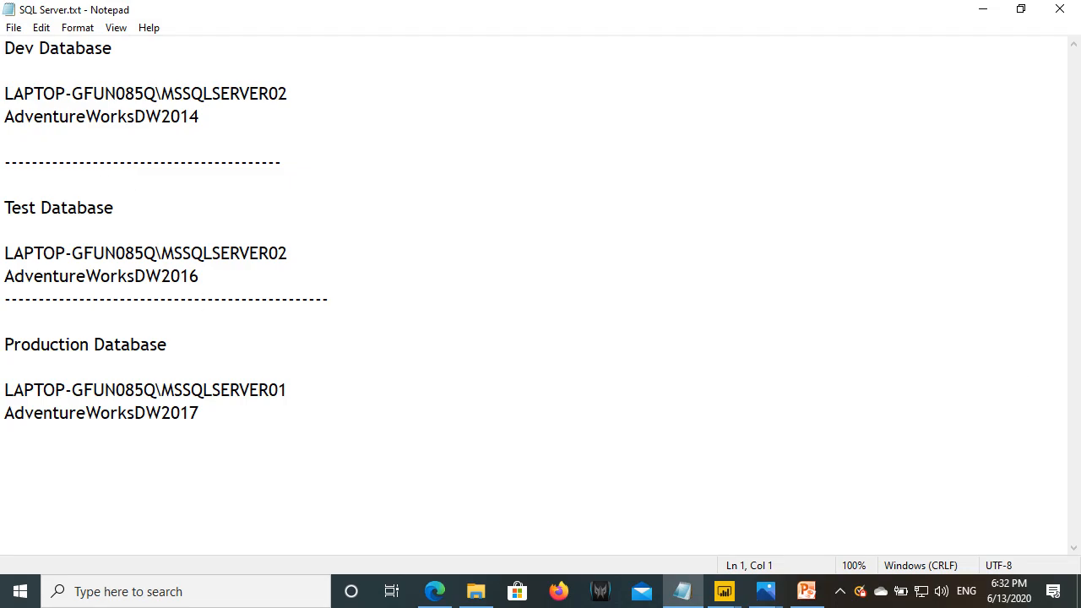
mouse_move(2, 85)
left_mouse_down()
mouse_move(48, 111)
mouse_move(309, 135)
left_mouse_up()
left_click_drag(3, 58, 98, 59)
left_click_drag(252, 108, 287, 105)
left_click_drag(158, 127, 201, 124)
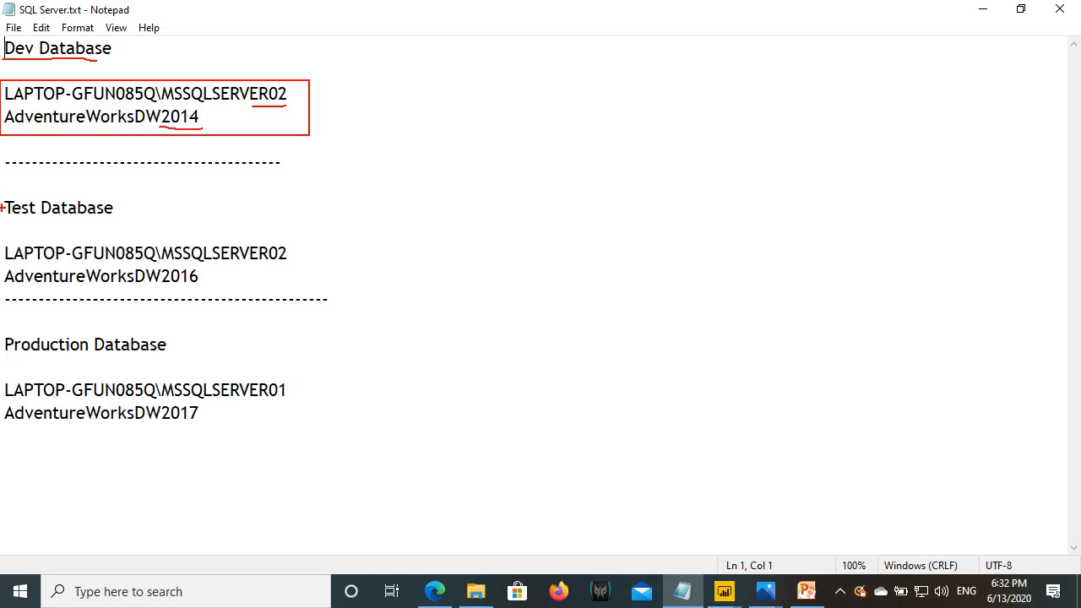
left_click_drag(8, 221, 111, 214)
left_click_drag(299, 250, 333, 231)
left_click_drag(208, 277, 238, 272)
left_click_drag(1, 338, 168, 358)
left_click_drag(295, 389, 321, 382)
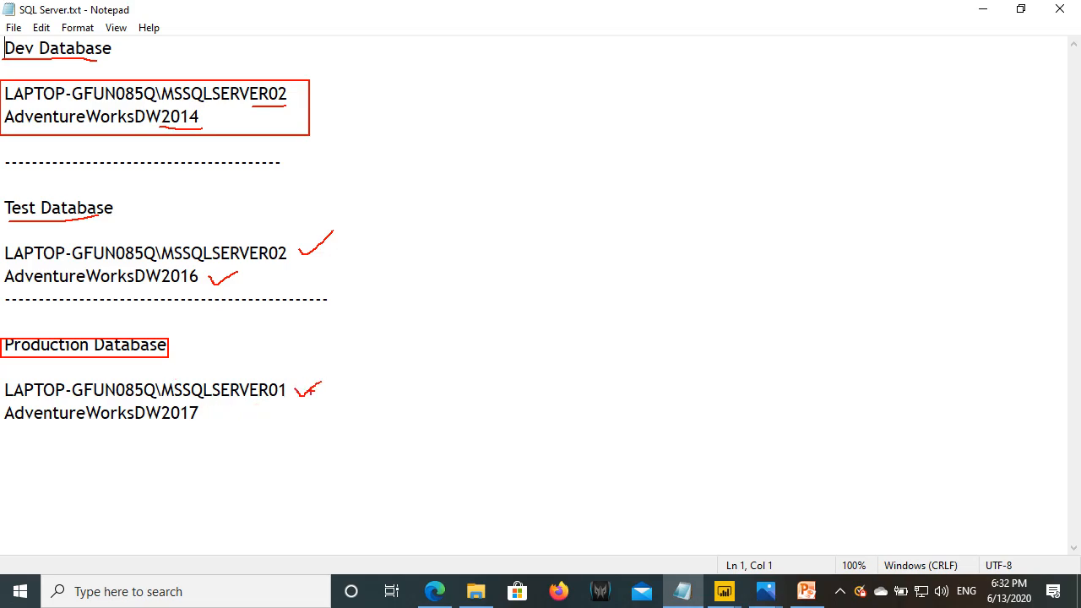
left_click_drag(210, 416, 254, 412)
key("Escape")
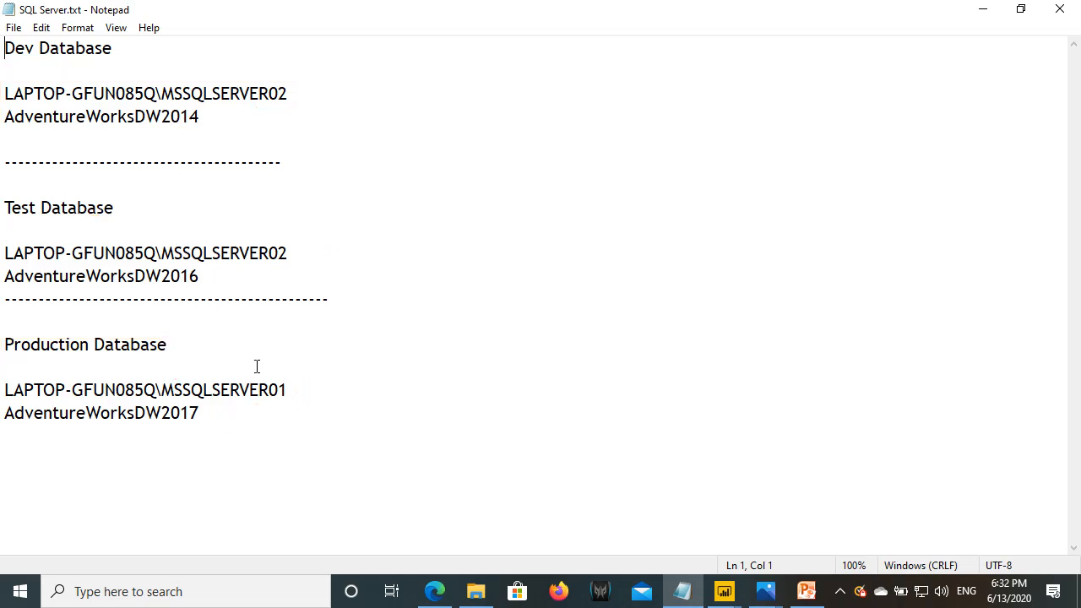
- Select the Dev, Test and Production server and database lines, then return to Power BI
mouse_move(217, 110)
left_mouse_down()
mouse_move(133, 90)
mouse_move(5, 93)
left_mouse_up()
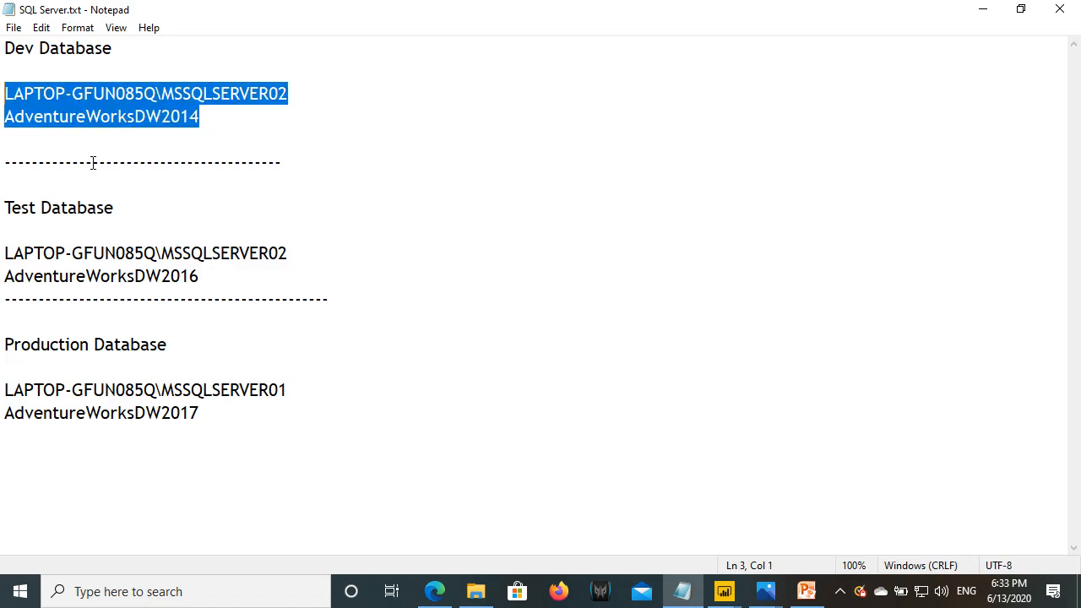
left_click_drag(202, 276, 4, 253)
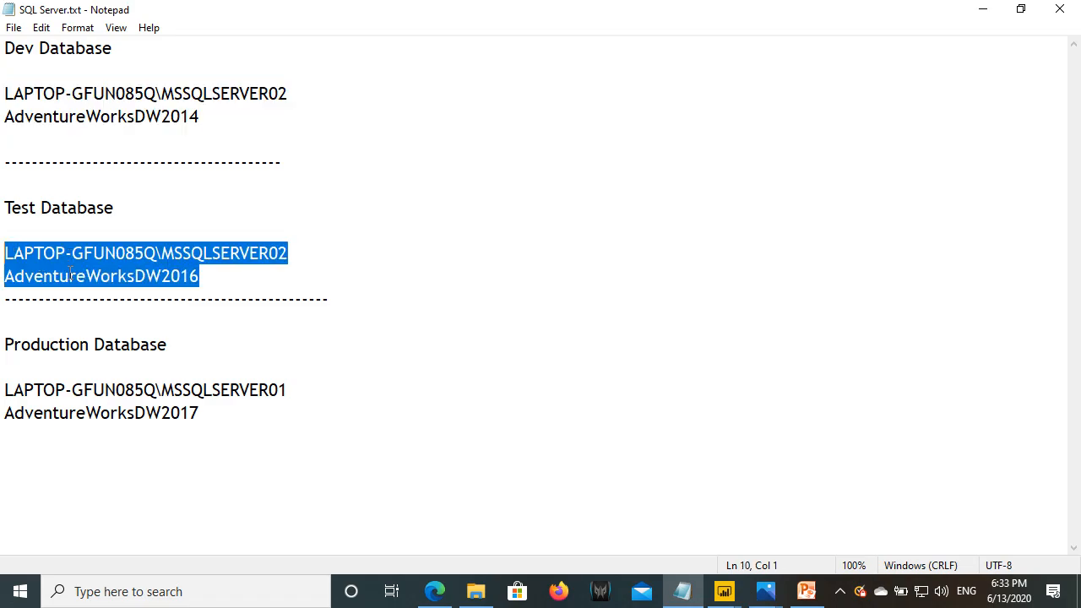
left_click_drag(207, 413, 4, 391)
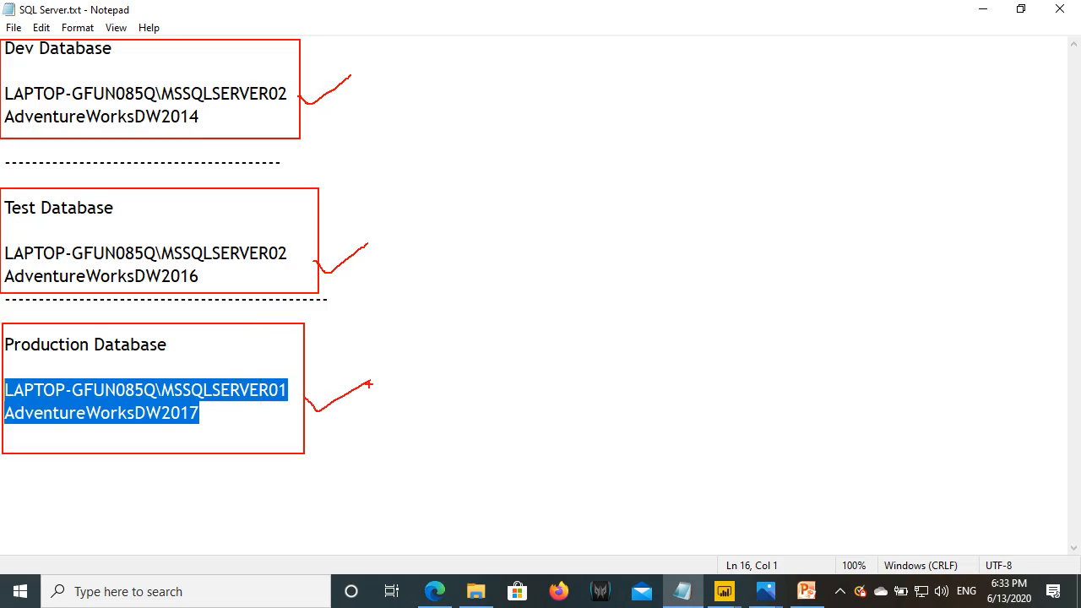
key("Escape")
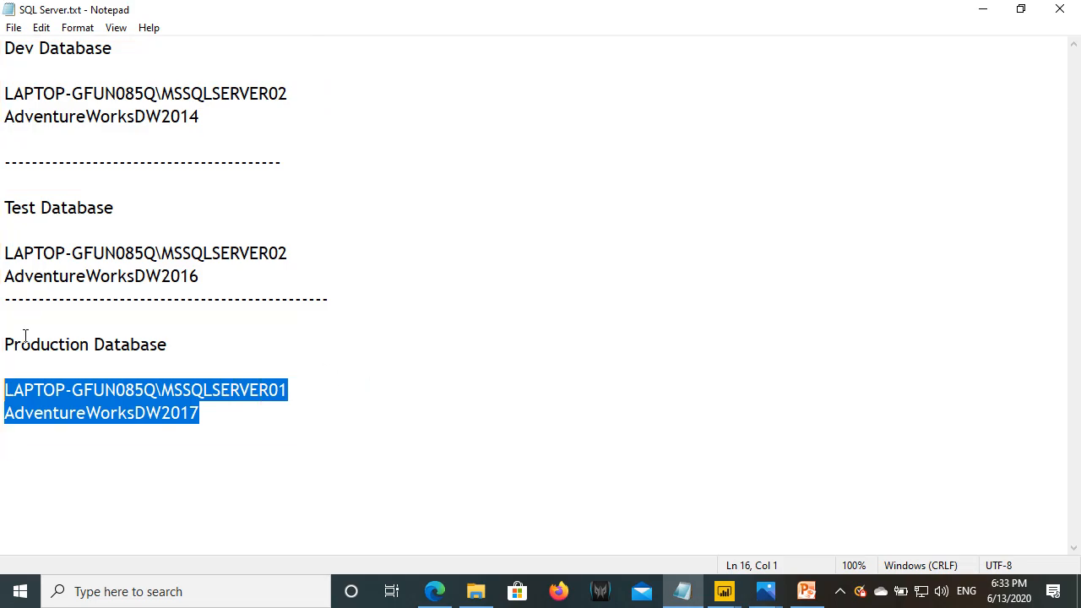
left_click(433, 595)
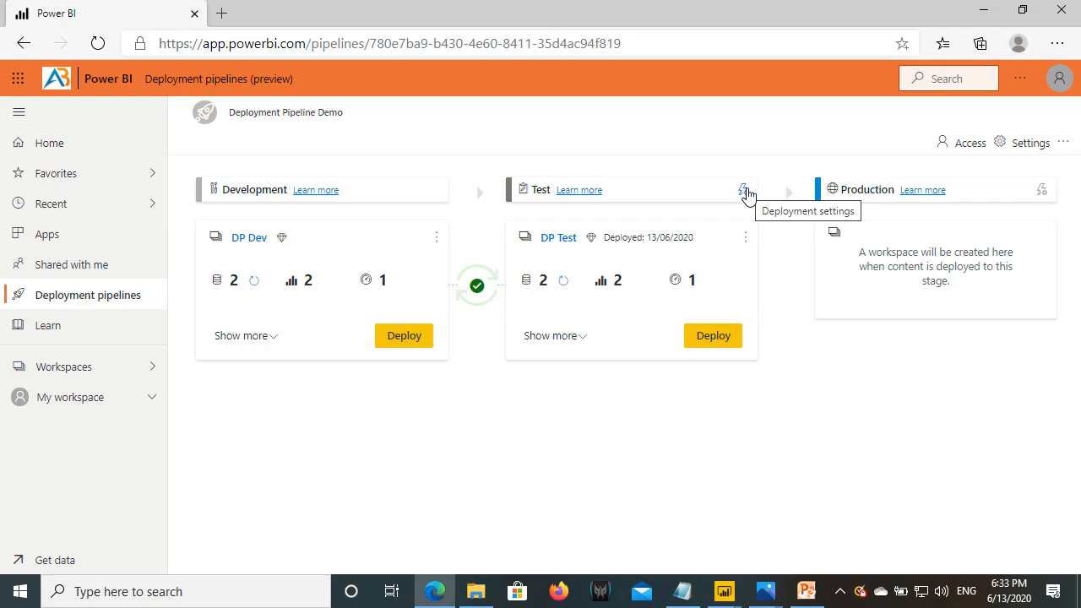
- Open the Test stage's deployment settings, compare against the SQL Server.txt server details, then close them
left_click(744, 191)
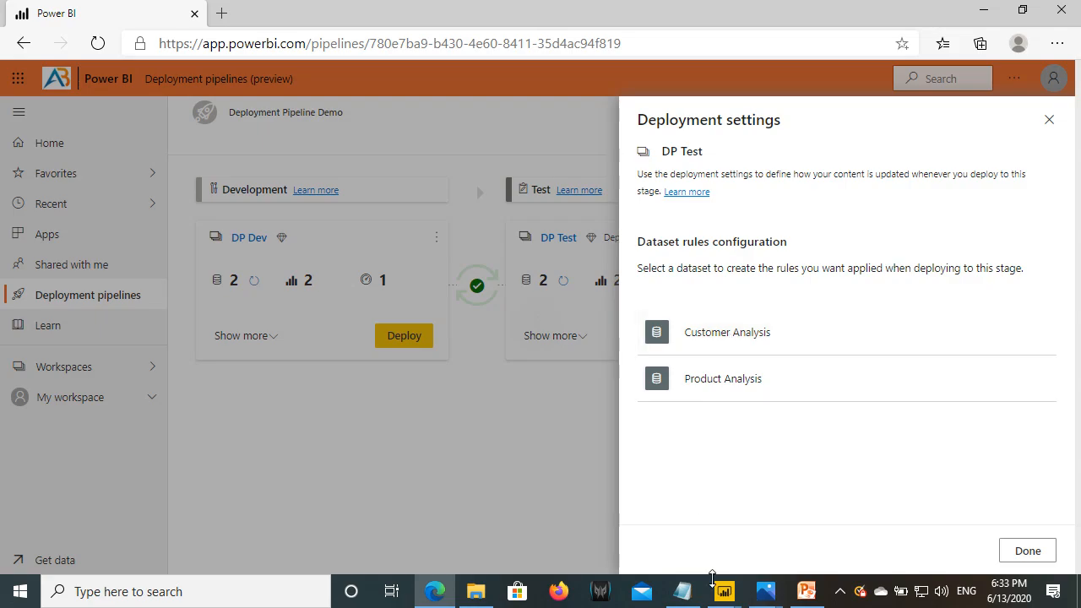
left_click(683, 592)
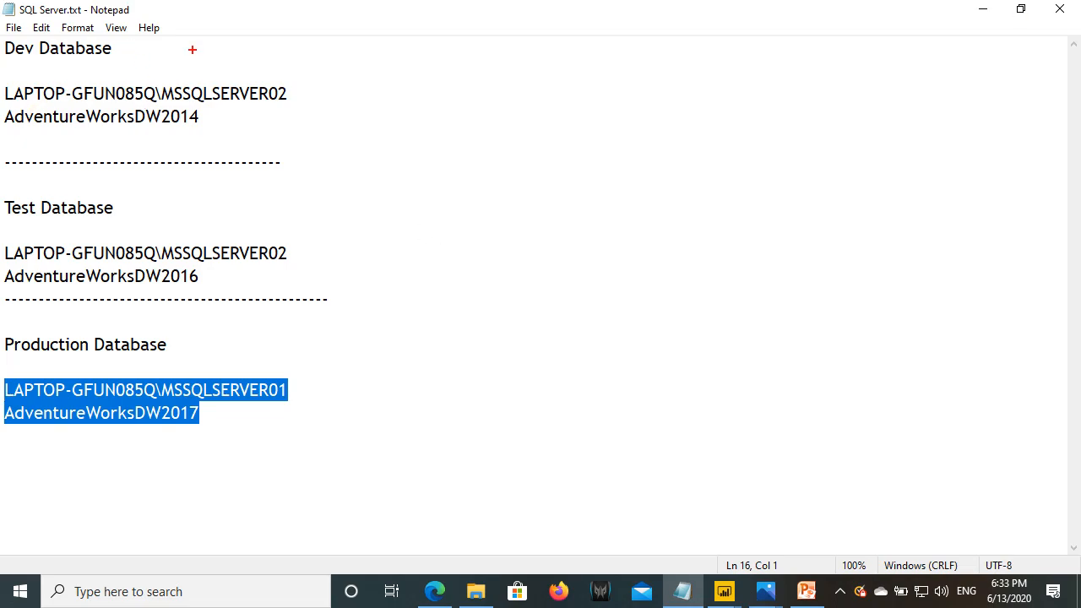
left_click_drag(1, 47, 311, 146)
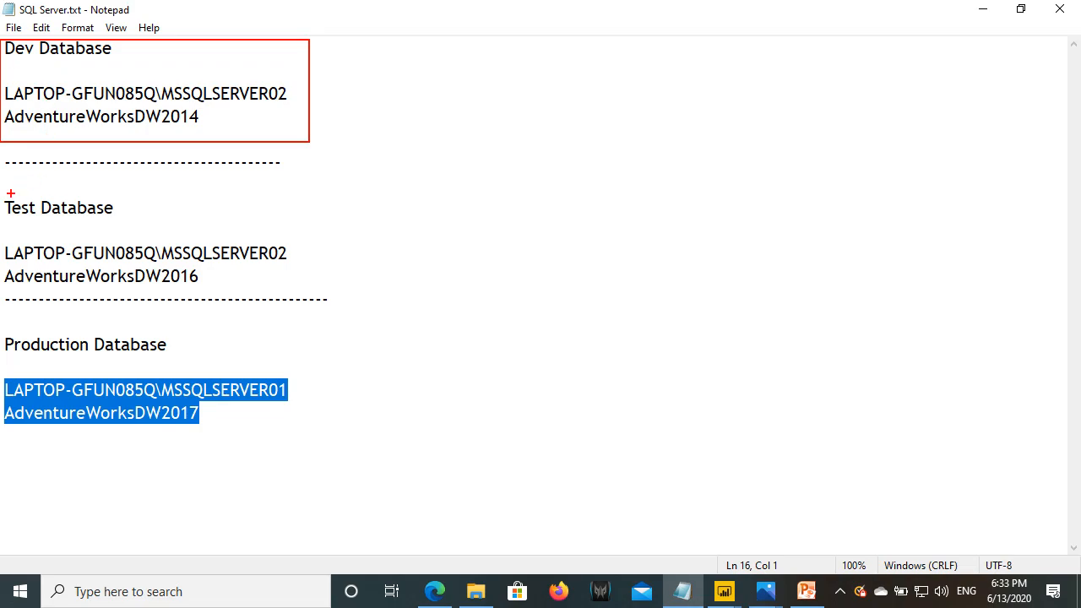
mouse_move(1, 193)
left_mouse_down()
mouse_move(152, 277)
mouse_move(320, 298)
left_mouse_up()
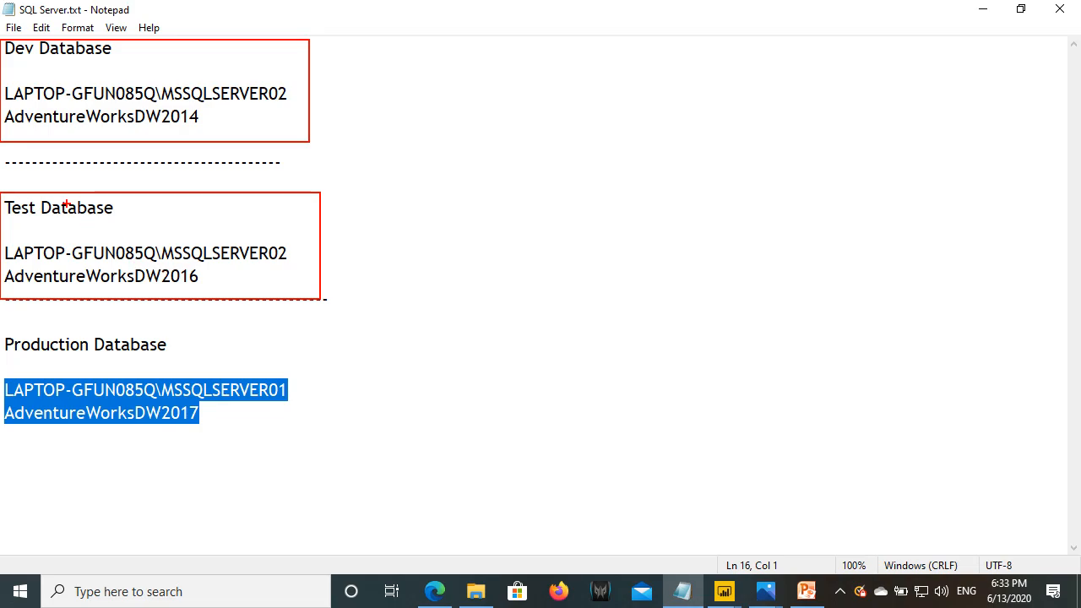
mouse_move(0, 326)
left_mouse_down()
mouse_move(232, 436)
mouse_move(308, 452)
left_mouse_up()
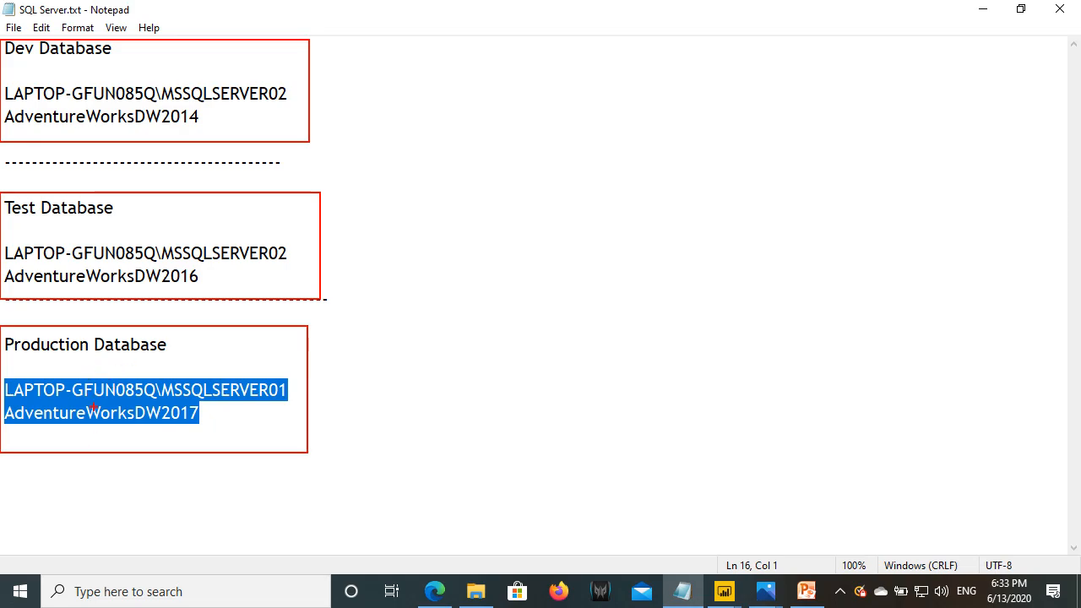
key("Escape")
left_click(434, 598)
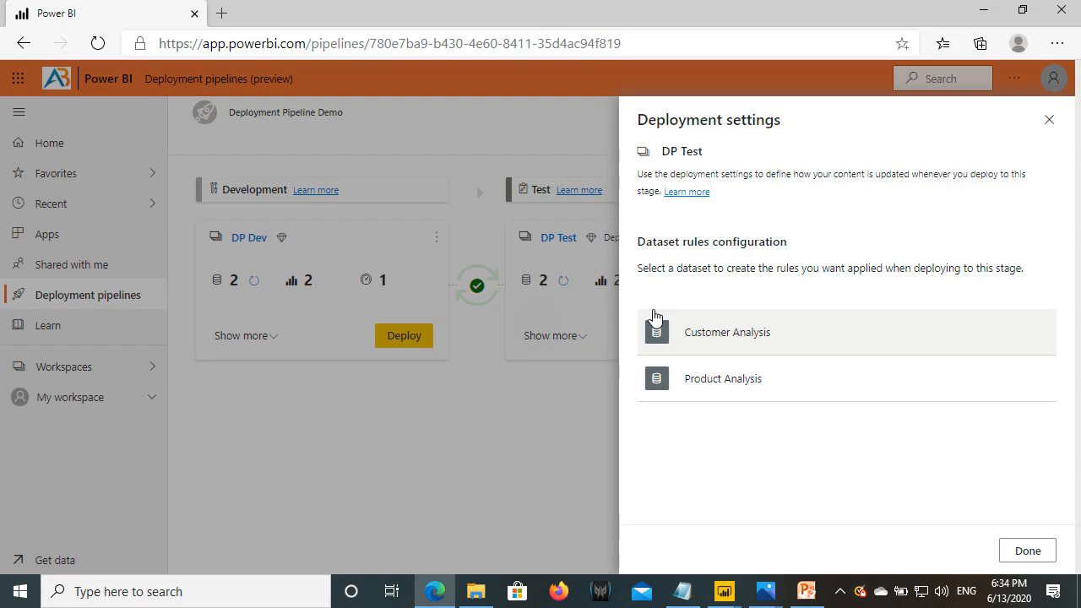
left_click(1051, 548)
- Go to the DP Test workspace, then open Deployment Pipeline Demo and mark DP Dev's dataset count
left_click(77, 367)
left_click(213, 267)
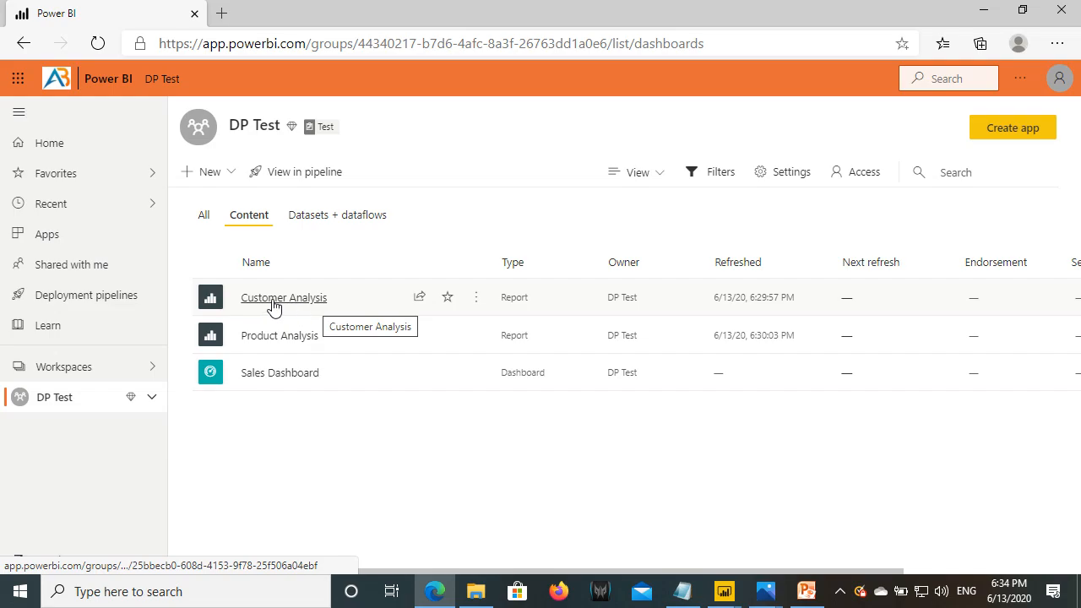
left_click(105, 304)
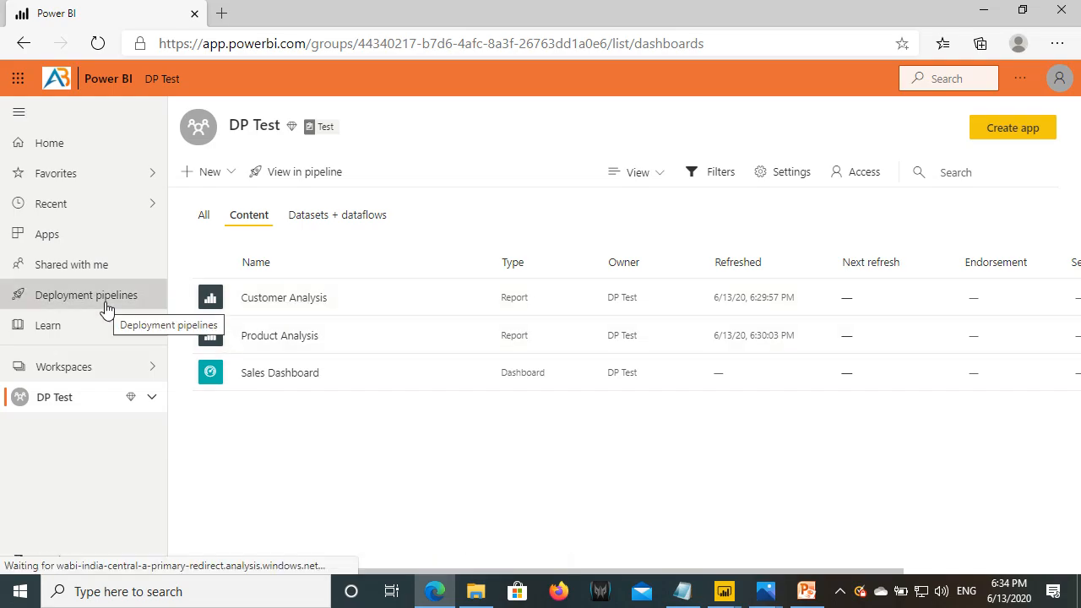
left_click(444, 306)
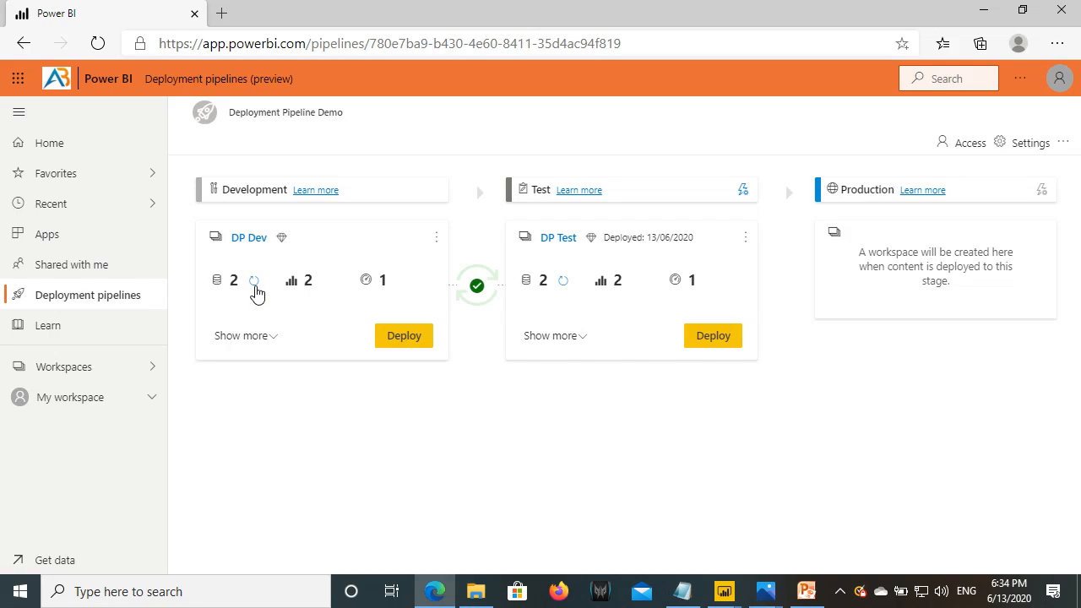
left_click_drag(198, 269, 265, 293)
key("Escape")
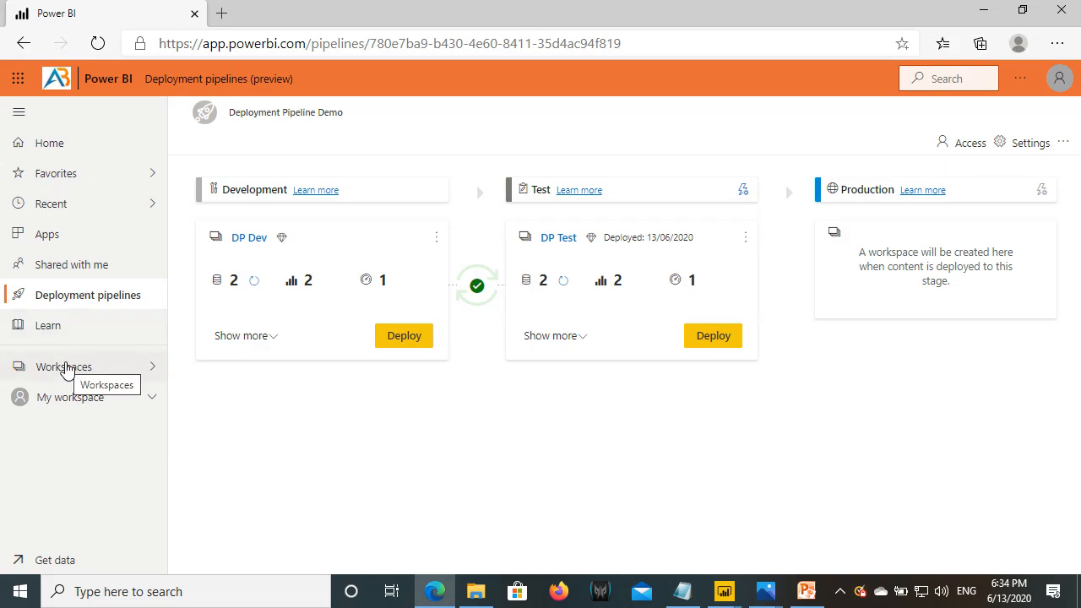
- Open the Sales Dashboard in the DP Dev workspace, briefly widening it by collapsing the navigation pane
left_click(68, 371)
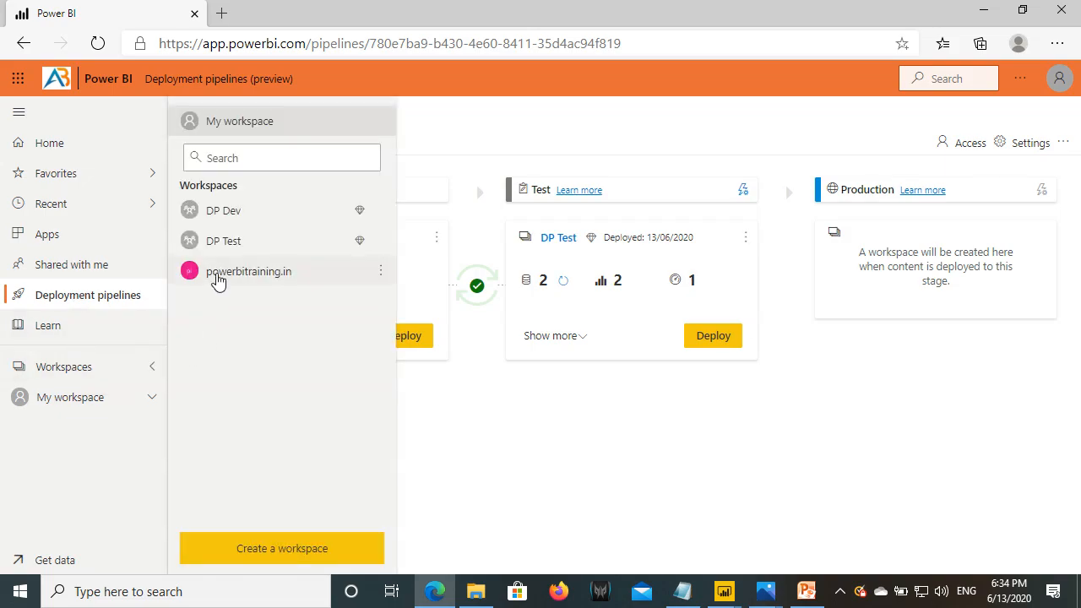
left_click(232, 214)
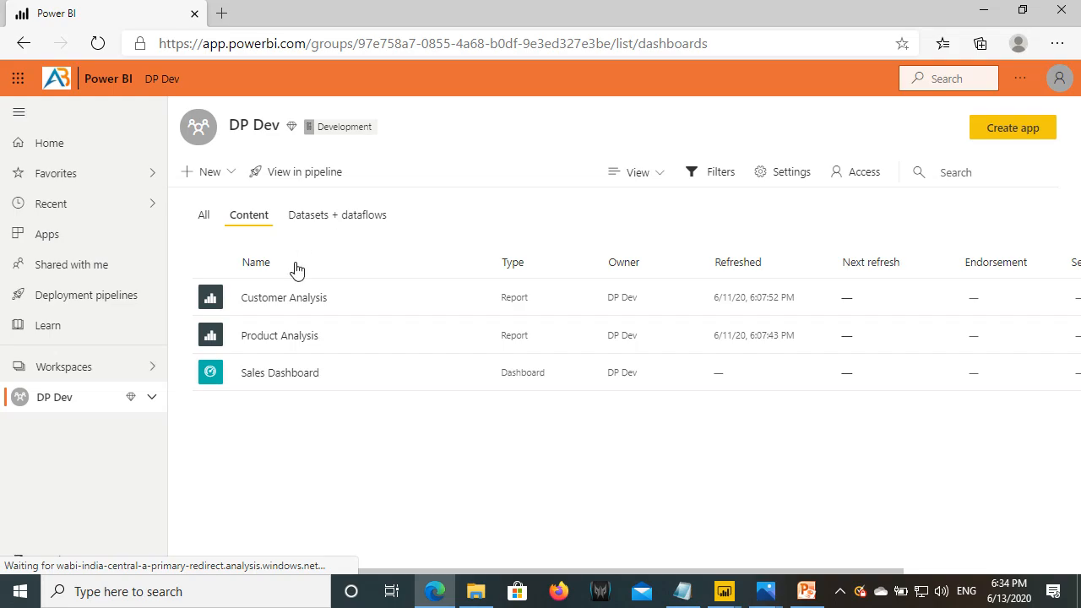
left_click(257, 374)
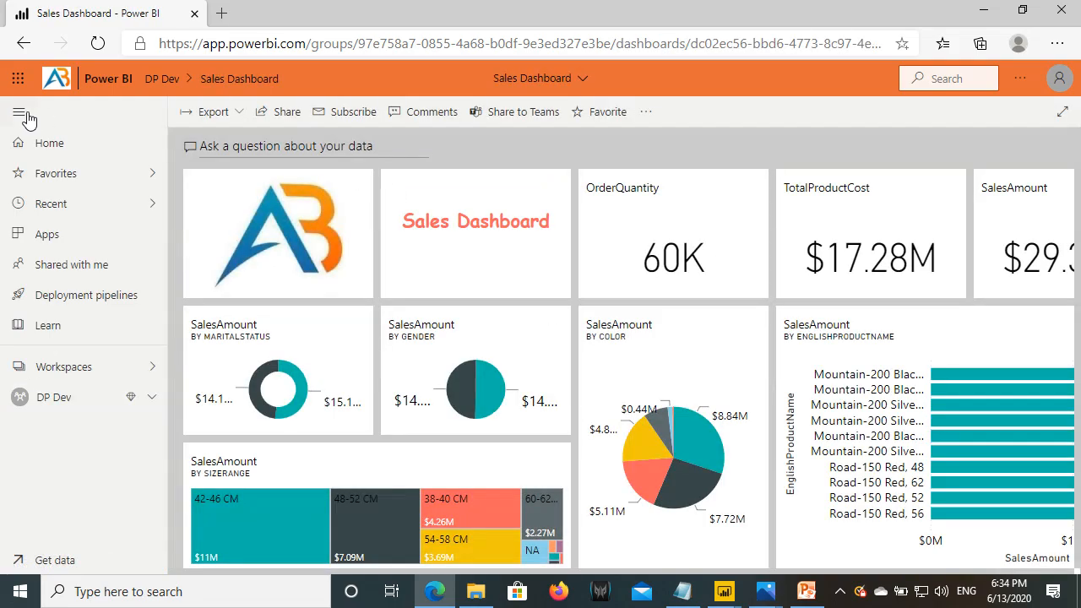
left_click(23, 114)
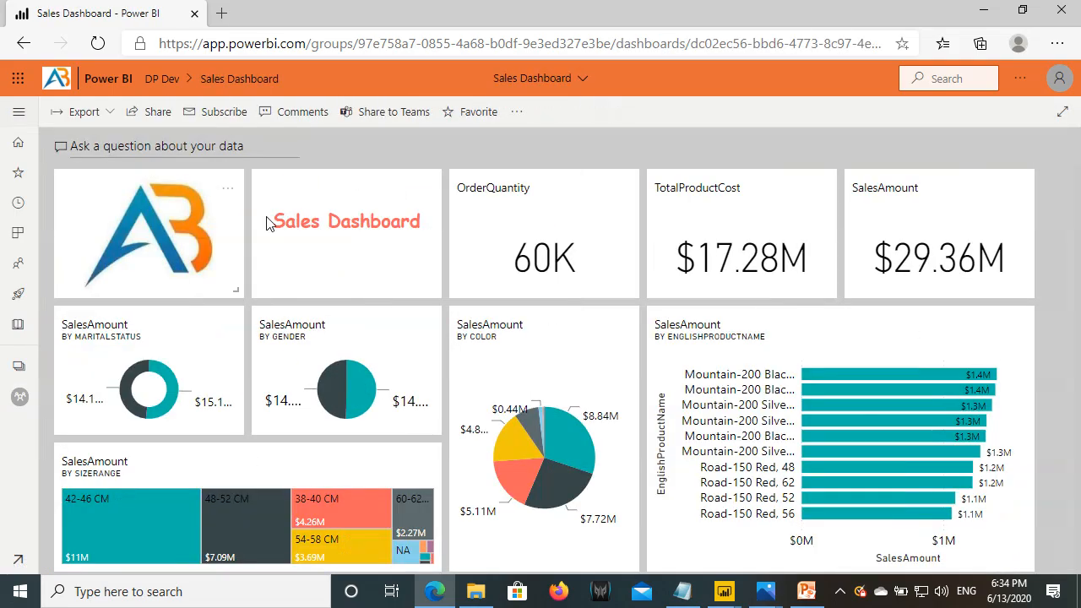
left_click(20, 115)
- View DP Test's Sales Dashboard and its blank Customer Analysis report, then head back toward deployment pipelines
left_click(68, 368)
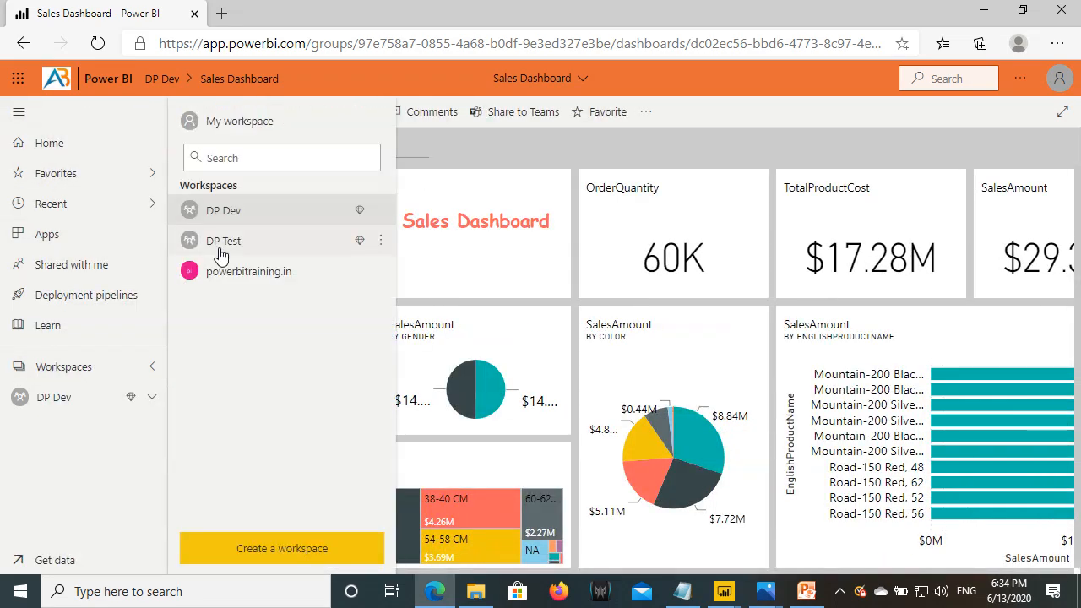
left_click(221, 251)
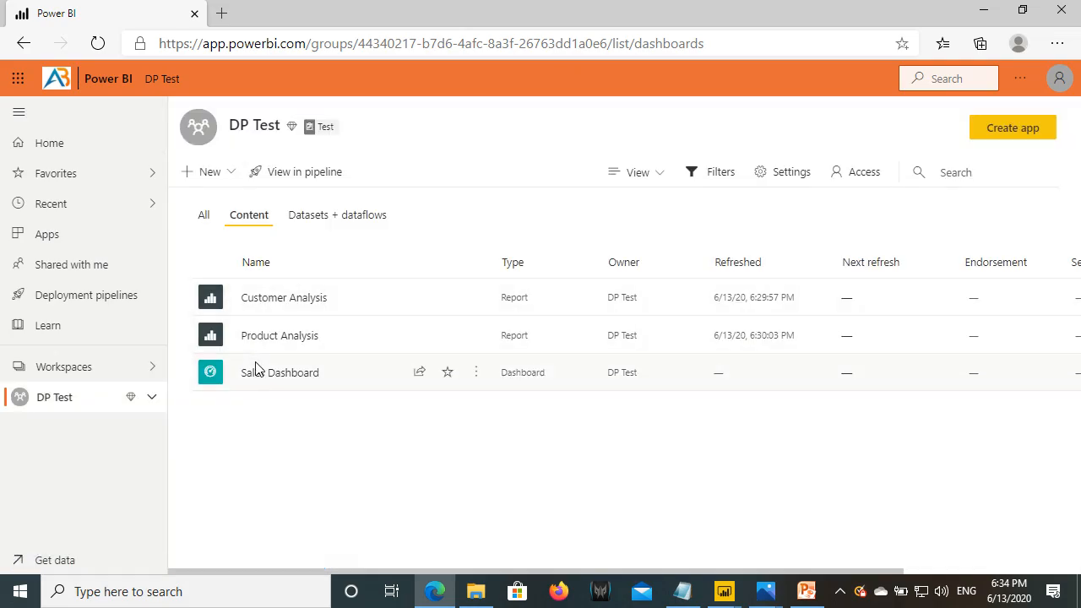
left_click(256, 374)
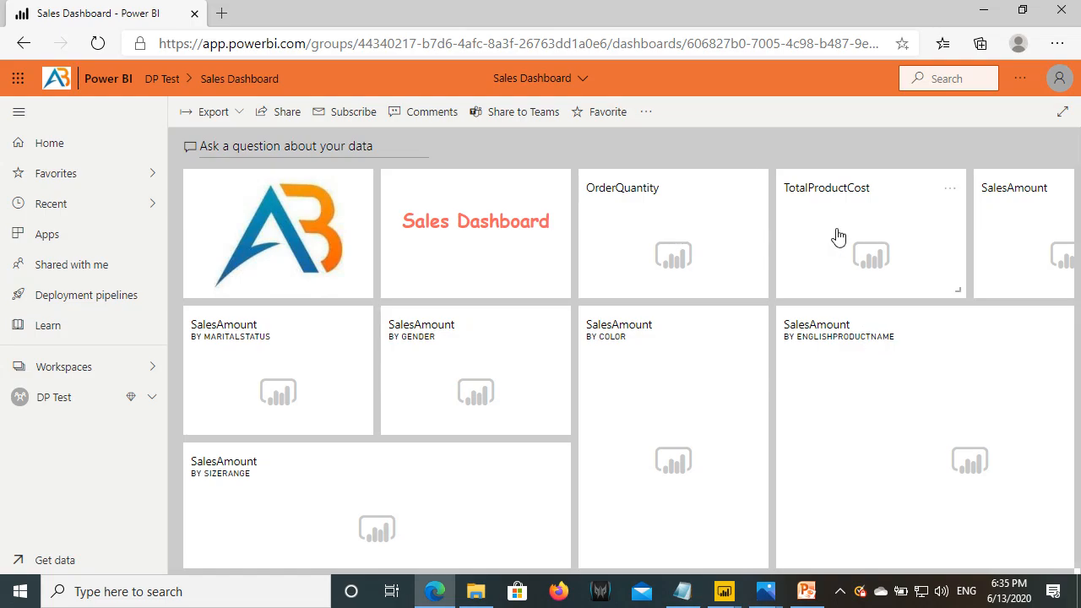
left_click(90, 398)
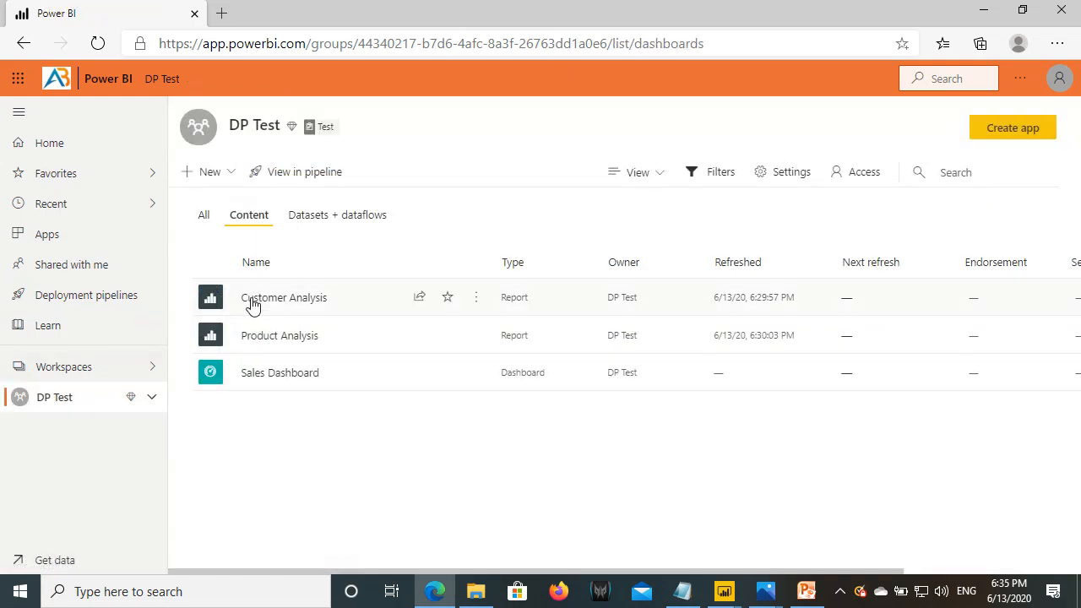
left_click(271, 301)
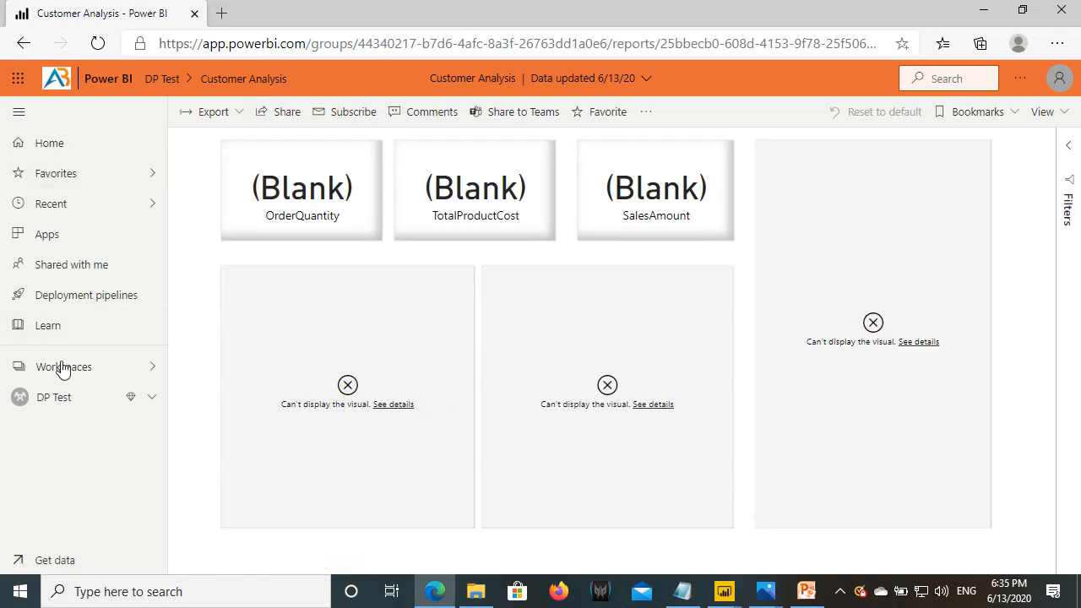
left_click(61, 402)
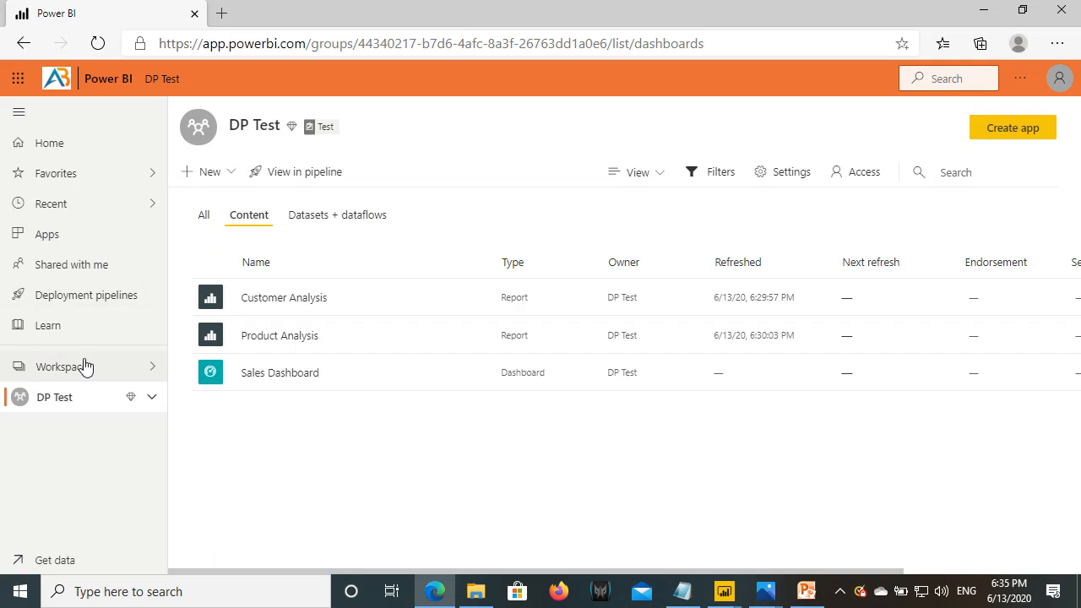
left_click(91, 306)
- Open Deployment Pipeline Demo and mark the DP Dev and DP Test dataset counts, 2 each
left_click(499, 287)
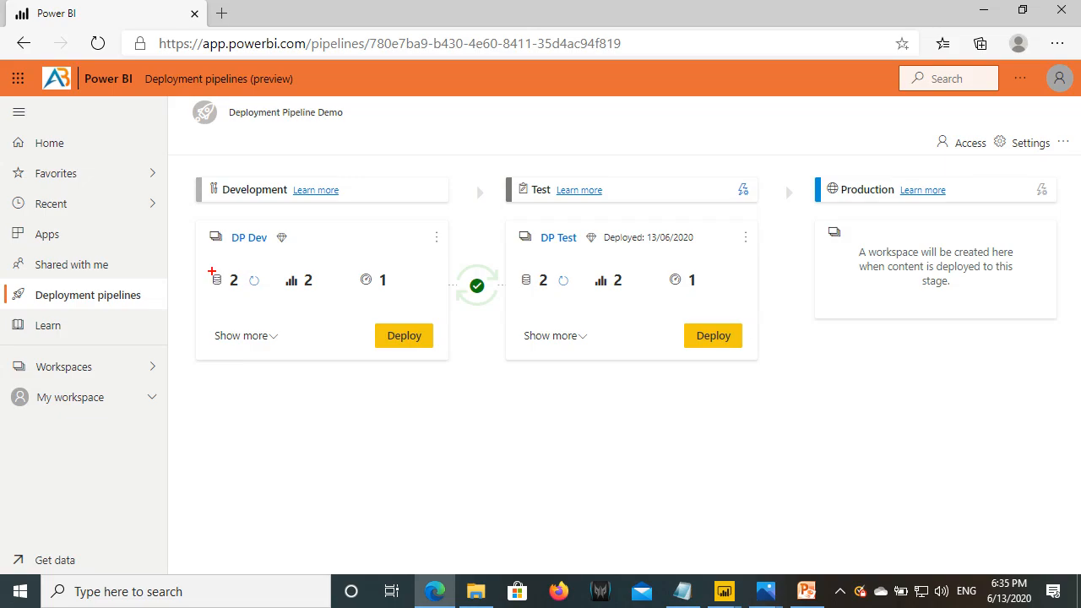
left_click_drag(206, 266, 266, 293)
mouse_move(516, 266)
left_mouse_down()
mouse_move(542, 287)
mouse_move(582, 294)
left_mouse_up()
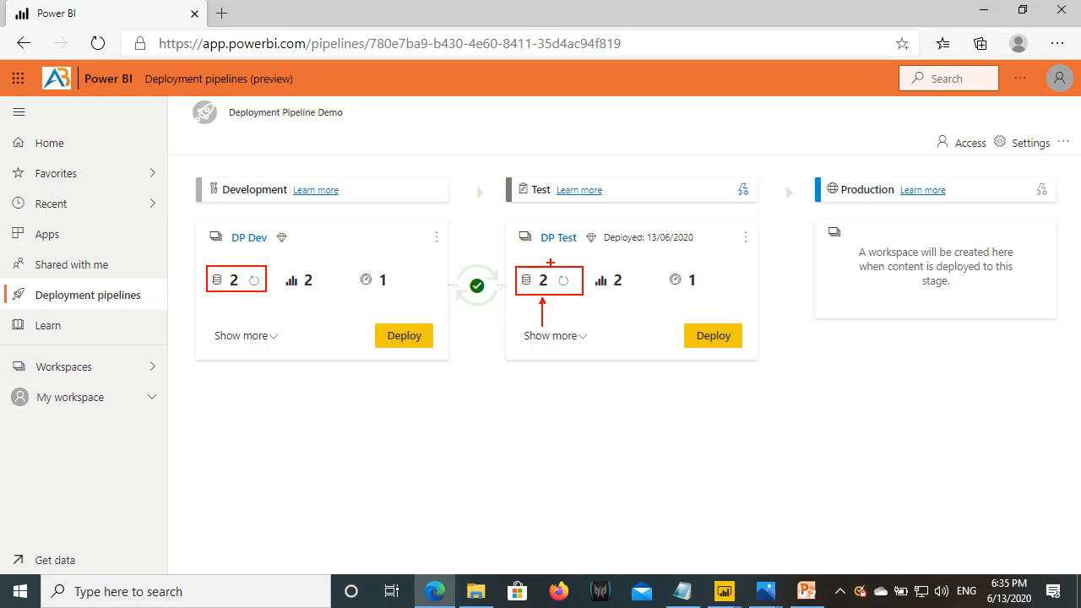
left_click_drag(733, 176, 767, 224)
key("Escape")
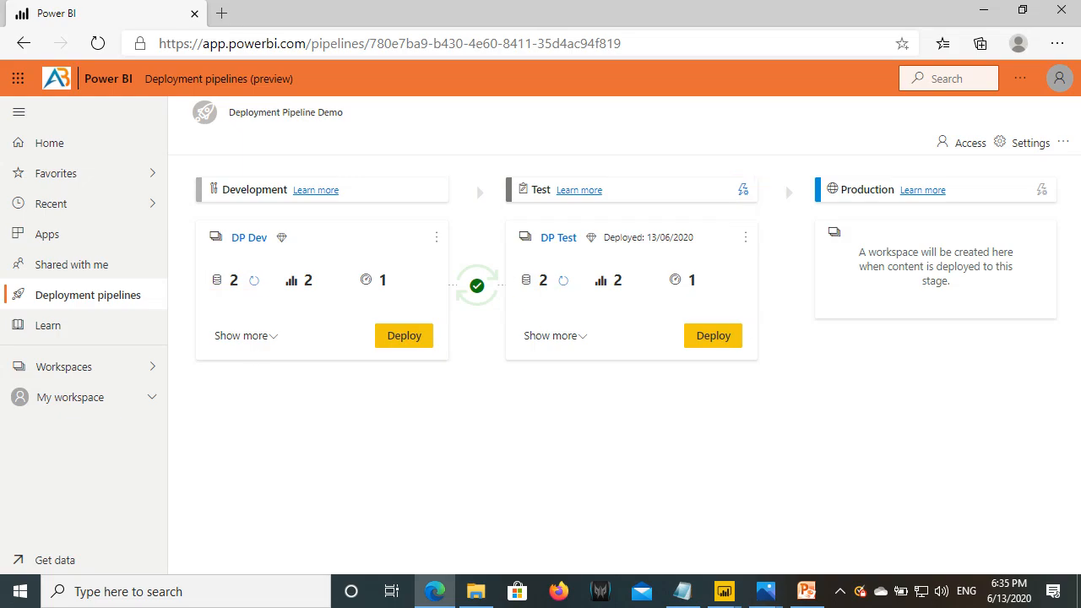
left_click(682, 591)
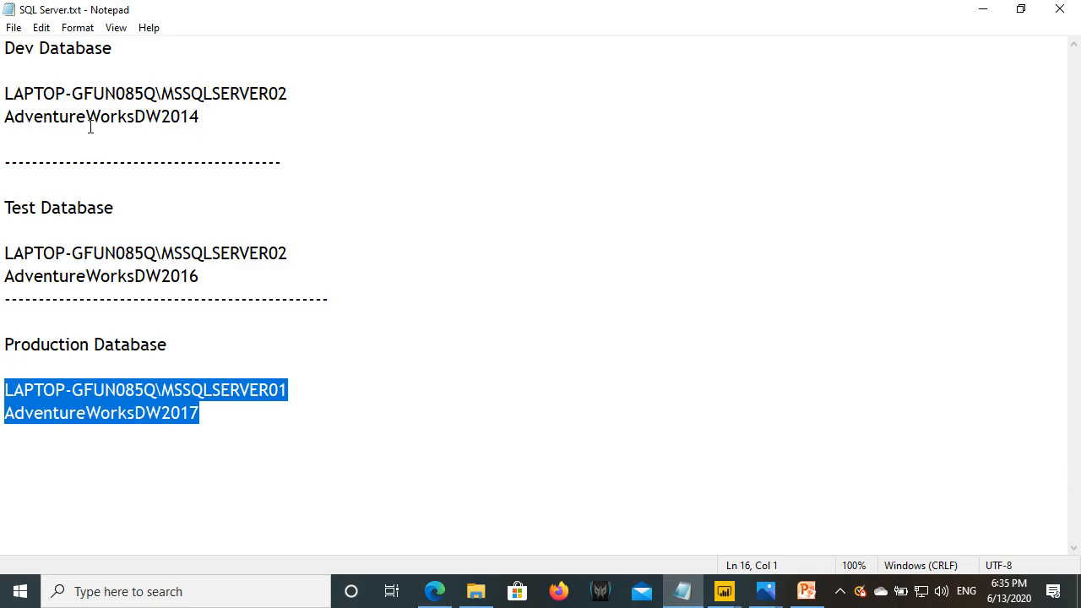
- Mark the Dev and Test database server details in SQL Server.txt, then return to the Power BI pipeline
mouse_move(1, 40)
left_mouse_down()
mouse_move(174, 117)
mouse_move(307, 136)
left_mouse_up()
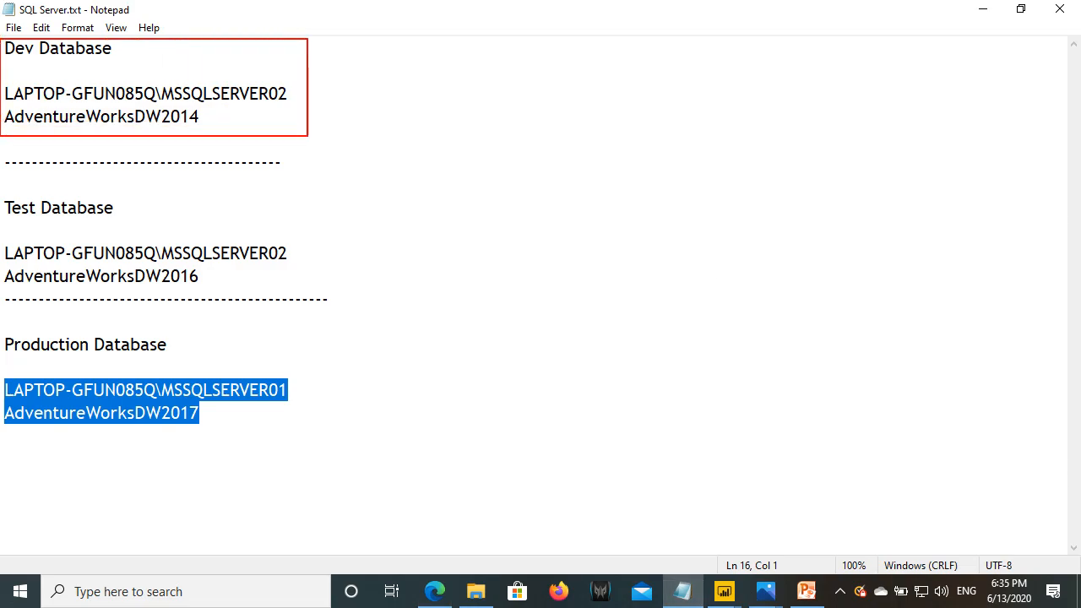
mouse_move(3, 190)
left_mouse_down()
mouse_move(213, 300)
mouse_move(314, 299)
left_mouse_up()
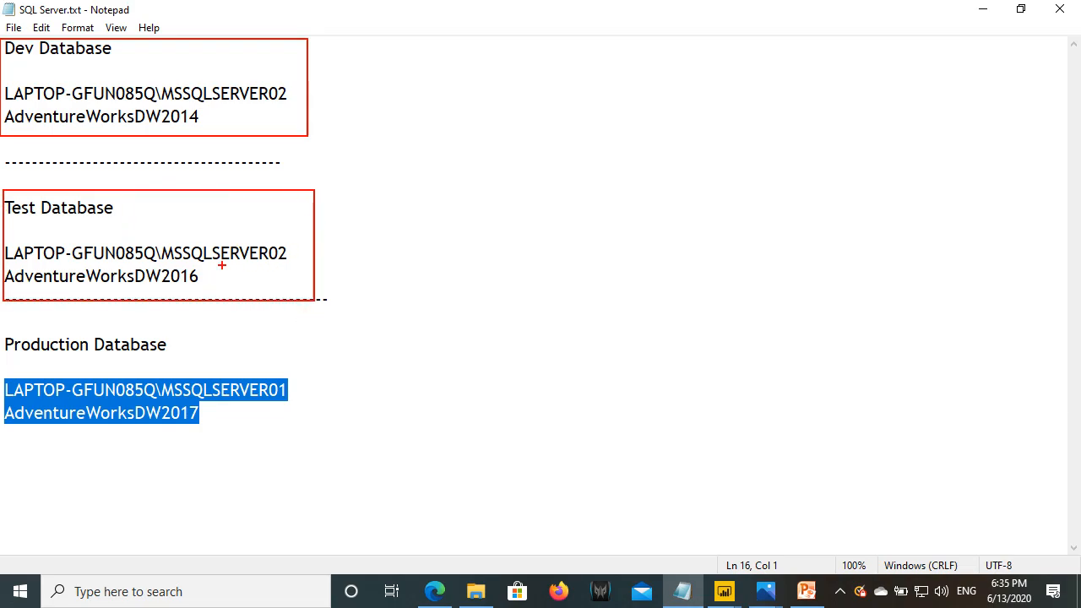
key("Escape")
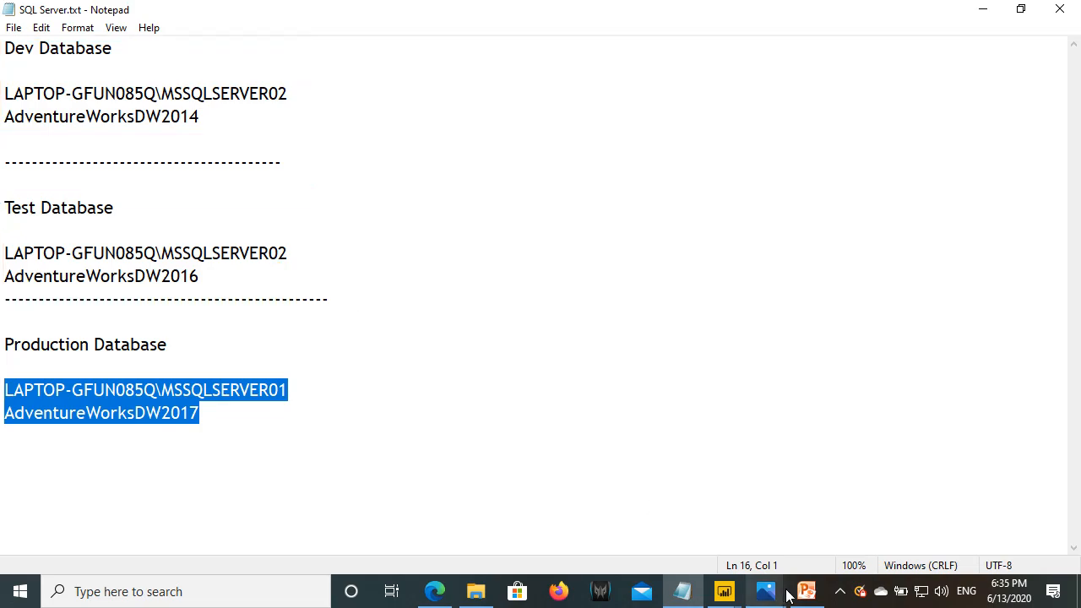
left_click(434, 591)
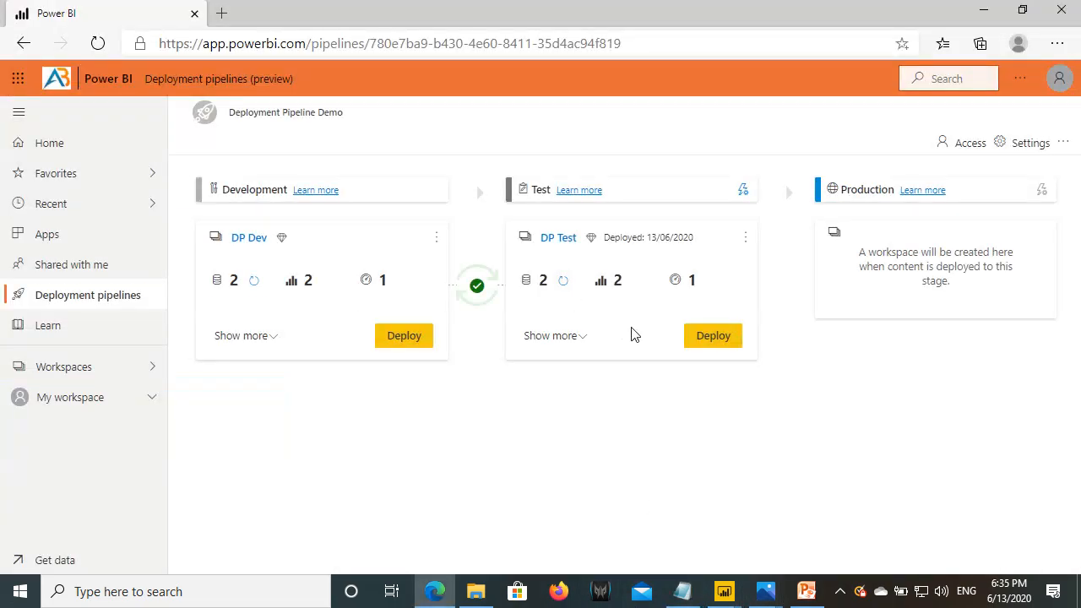
- Open the Test stage's deployment settings and highlight the Customer Analysis and Product Analysis datasets
left_click(742, 194)
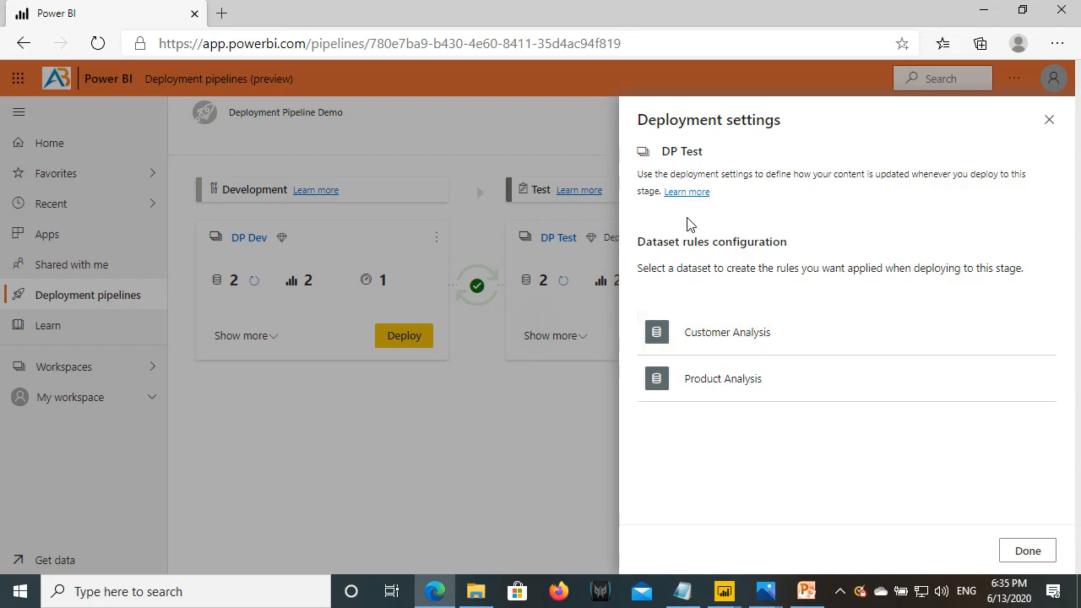
left_click_drag(672, 125, 757, 116)
left_click_drag(645, 241, 774, 238)
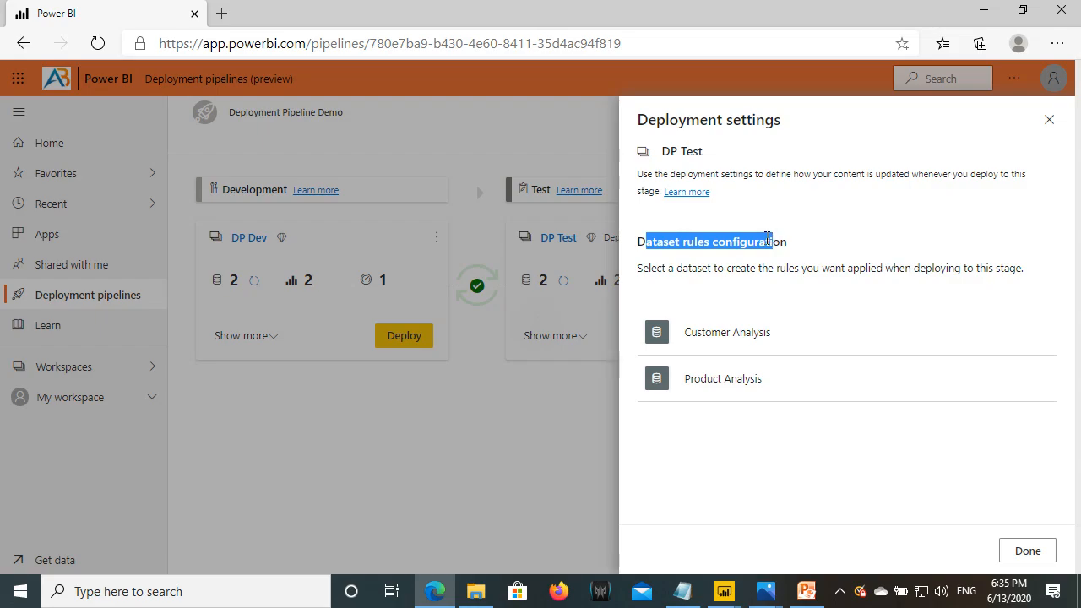
left_click_drag(637, 250, 682, 250)
left_click_drag(642, 314, 772, 341)
left_click_drag(647, 364, 767, 402)
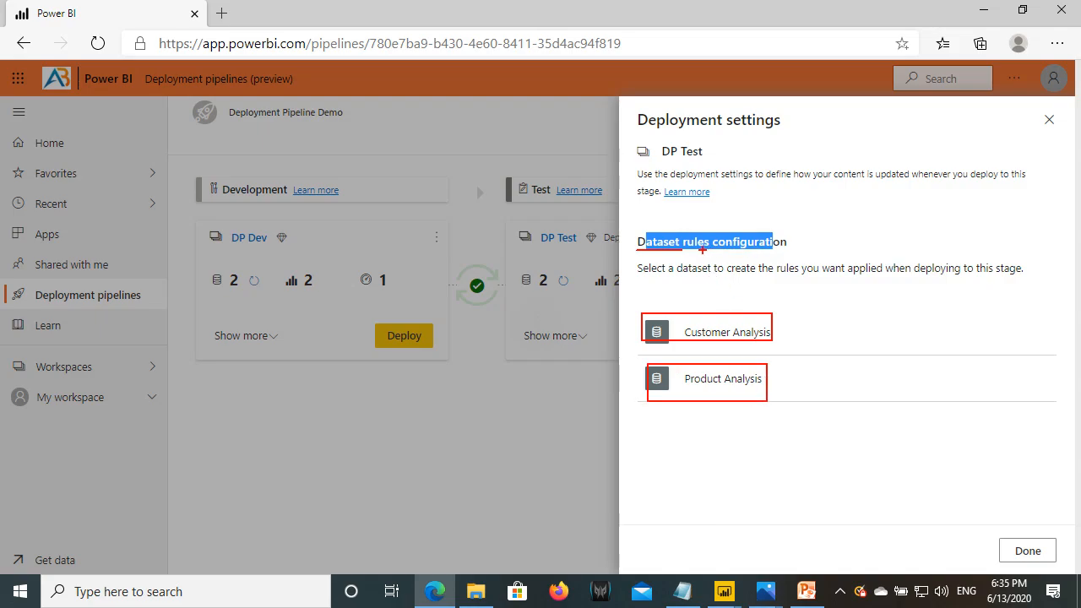
left_click_drag(630, 106, 791, 133)
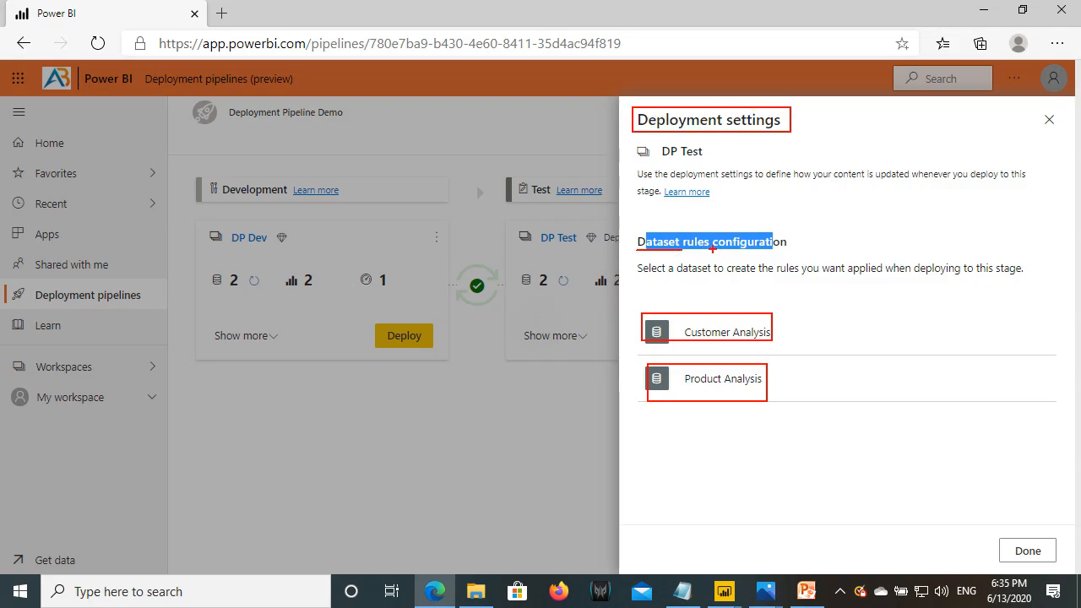
- Draw arrows and a data source note at both datasets, then open the Customer Analysis rules
mouse_move(777, 324)
left_mouse_down()
mouse_move(818, 295)
mouse_move(870, 287)
mouse_move(885, 270)
mouse_move(896, 289)
mouse_move(901, 272)
left_mouse_up()
mouse_move(944, 271)
left_mouse_down()
mouse_move(928, 301)
mouse_move(975, 298)
mouse_move(985, 282)
left_mouse_up()
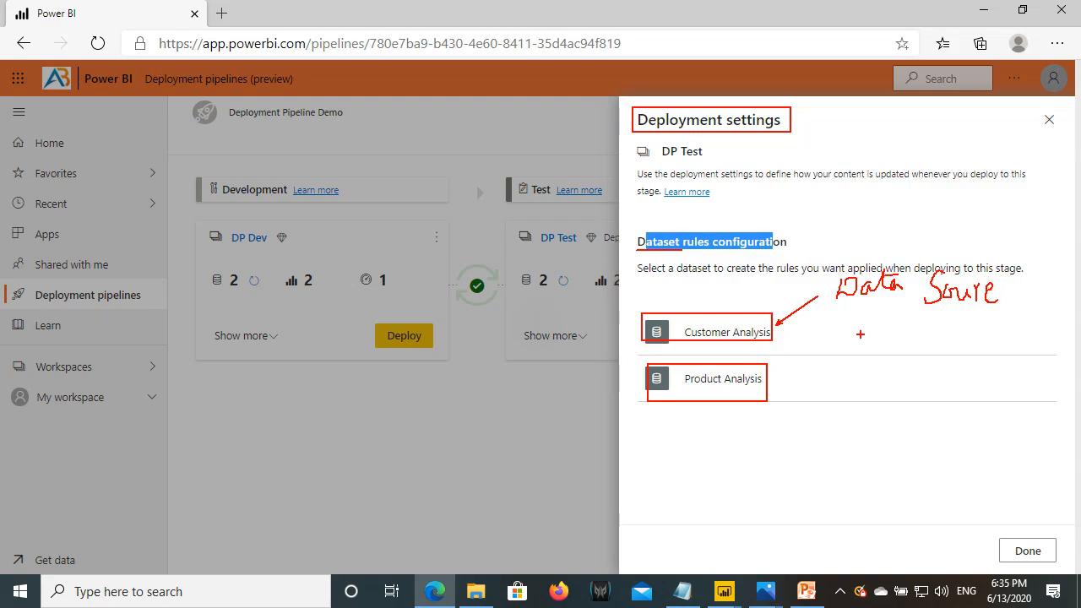
left_click_drag(770, 378, 856, 312)
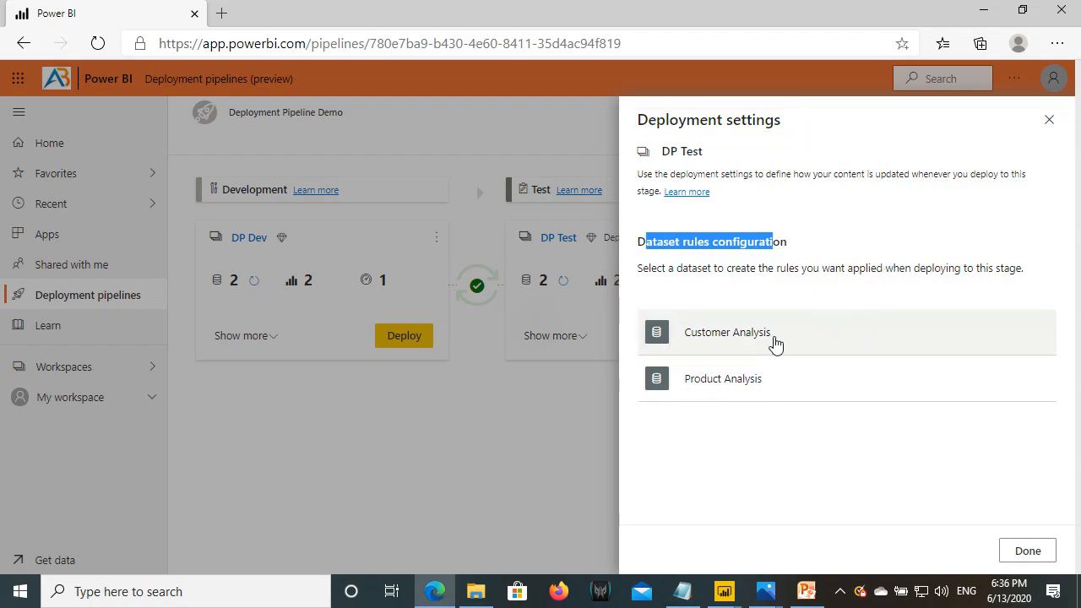
left_click(738, 335)
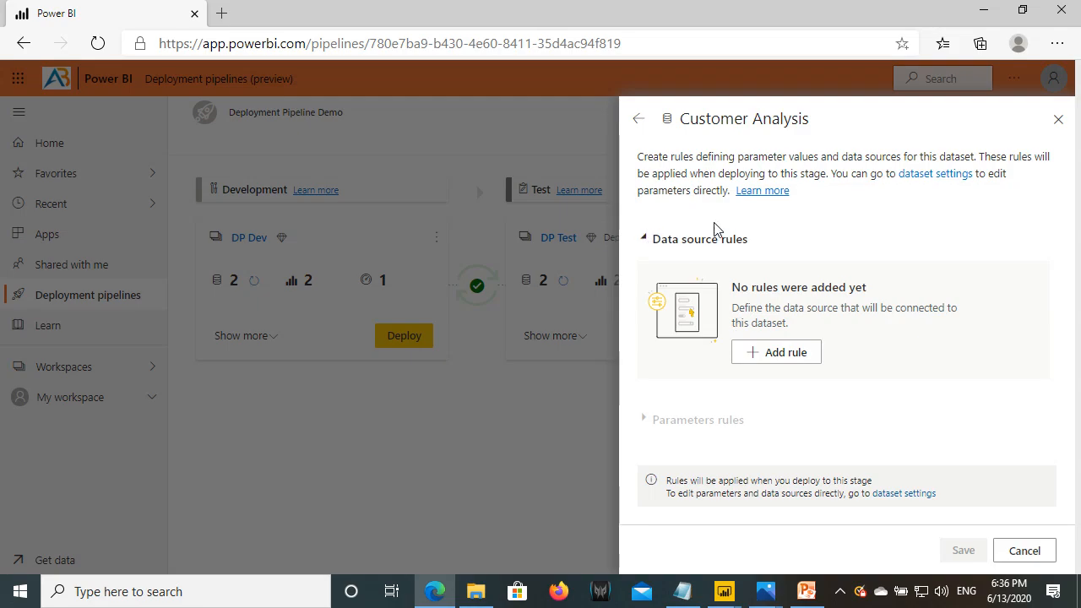
left_click(807, 592)
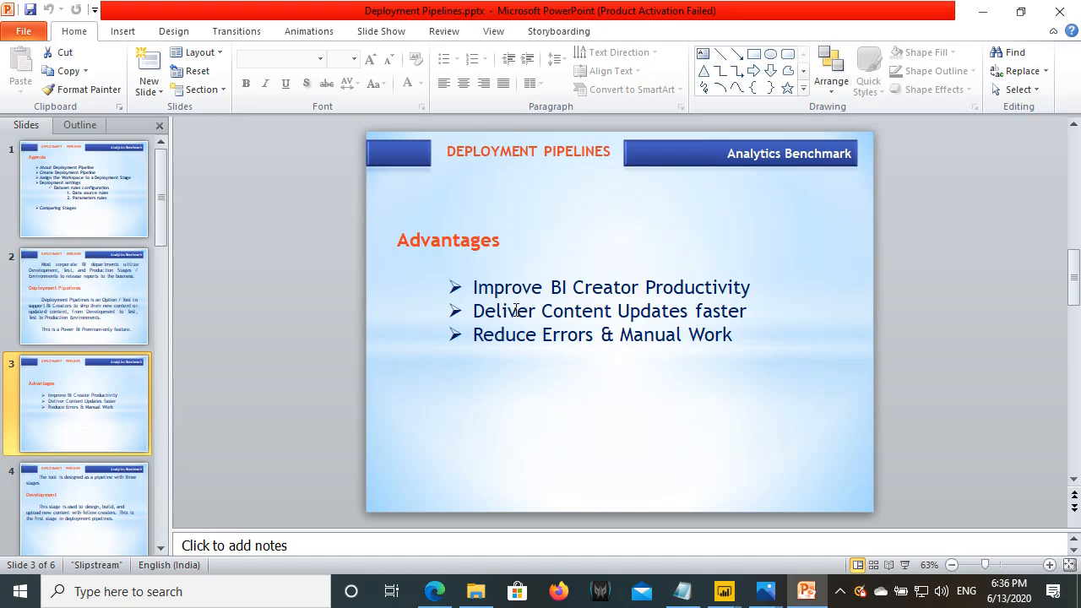
- Present the Agenda slide, underlining data source and Parameters, then return to the Customer Analysis report
key("F5")
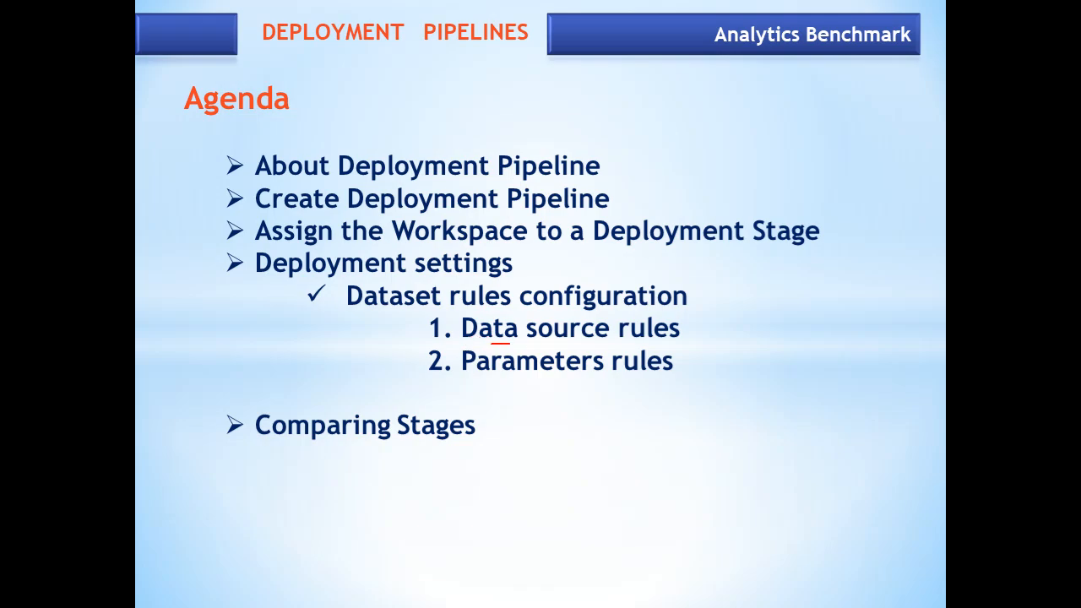
left_click_drag(545, 340, 583, 339)
left_click_drag(493, 374, 671, 378)
key("e")
key("Escape")
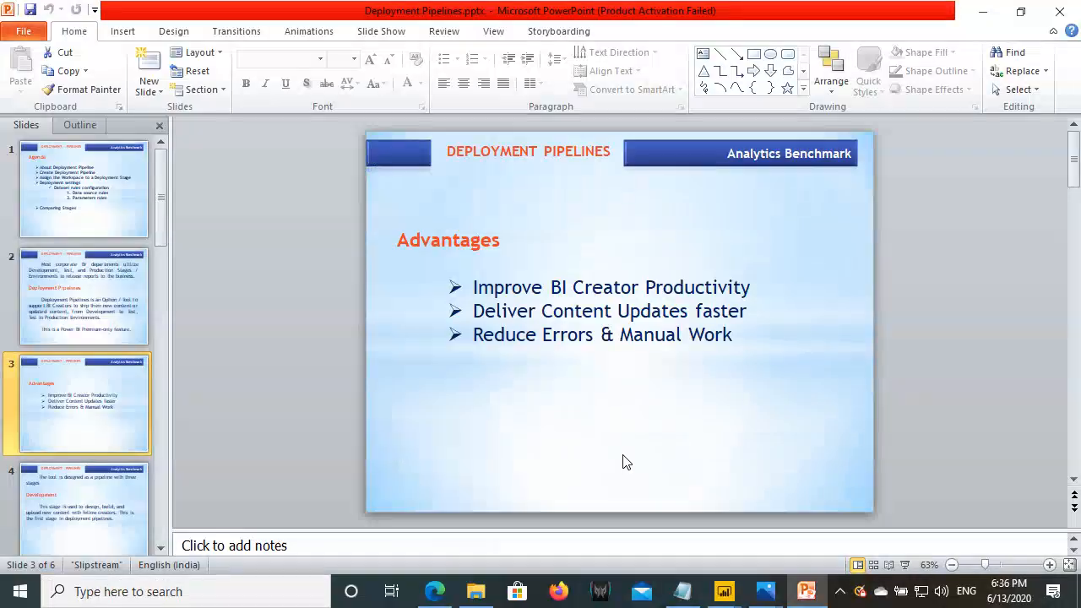
key("Escape")
mouse_move(724, 591)
left_click(634, 528)
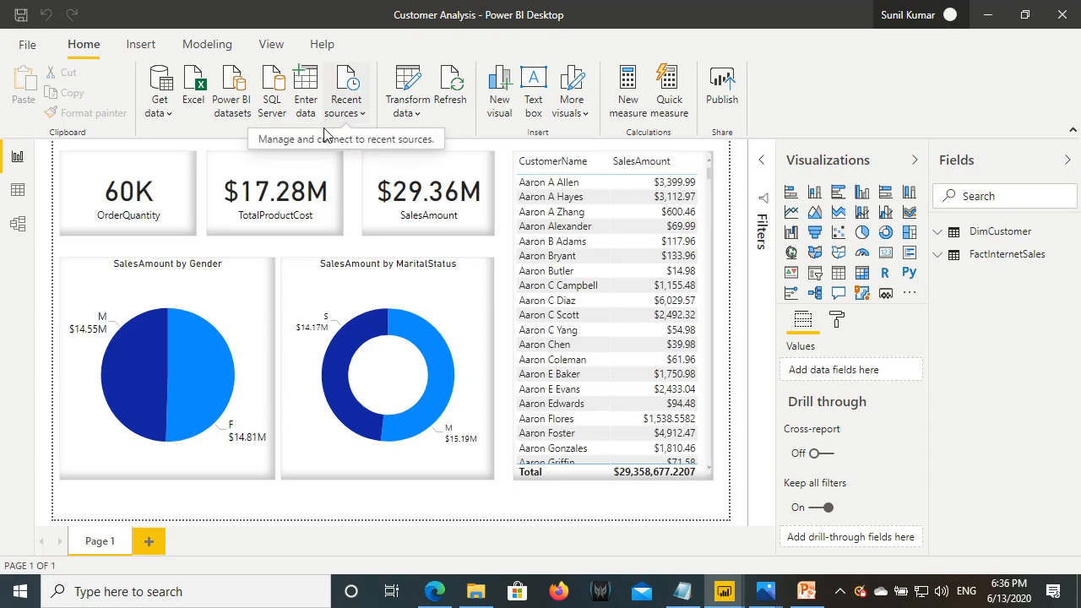
left_click(407, 89)
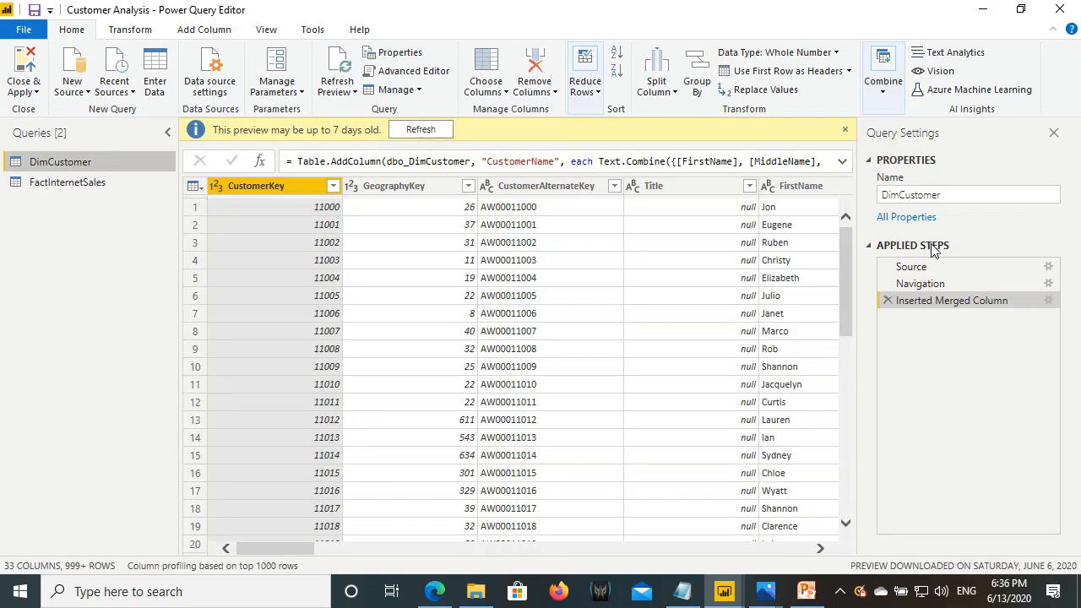
left_click(932, 267)
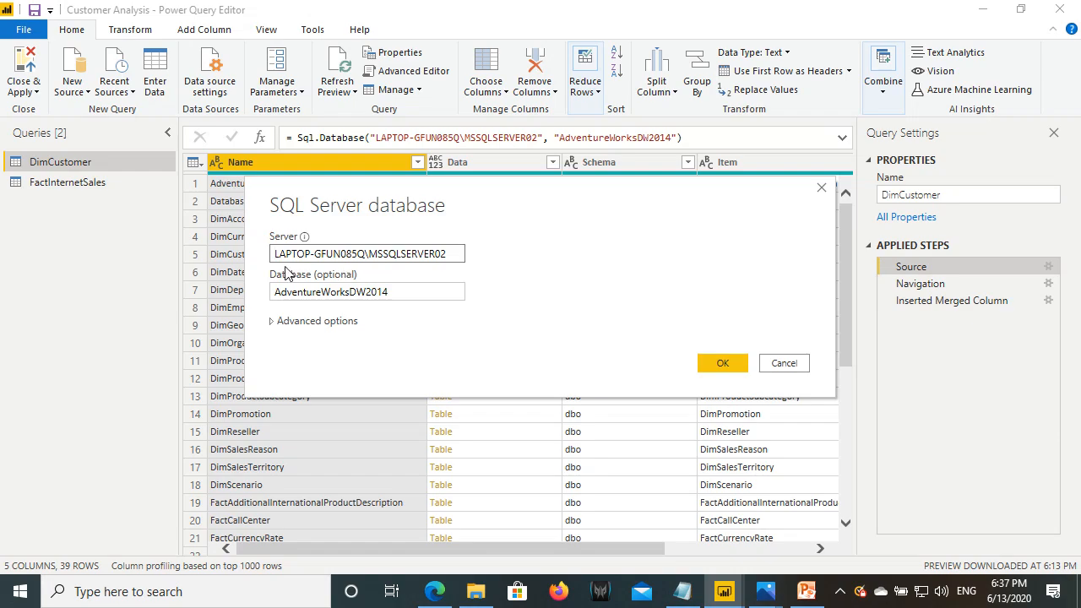
left_click_drag(272, 247, 461, 261)
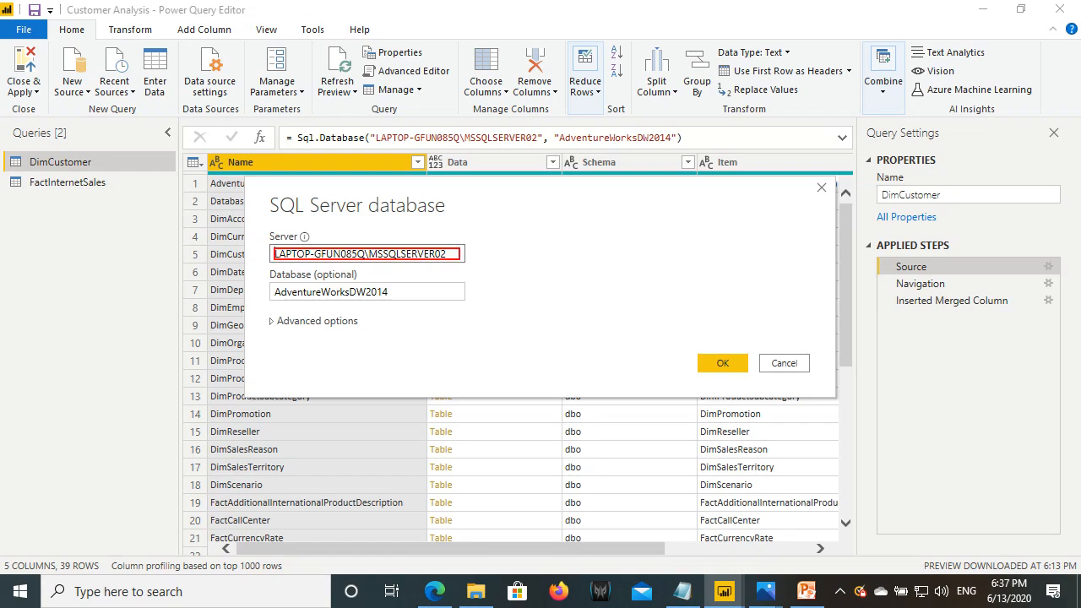
mouse_move(274, 284)
left_mouse_down()
mouse_move(316, 303)
mouse_move(402, 301)
left_mouse_up()
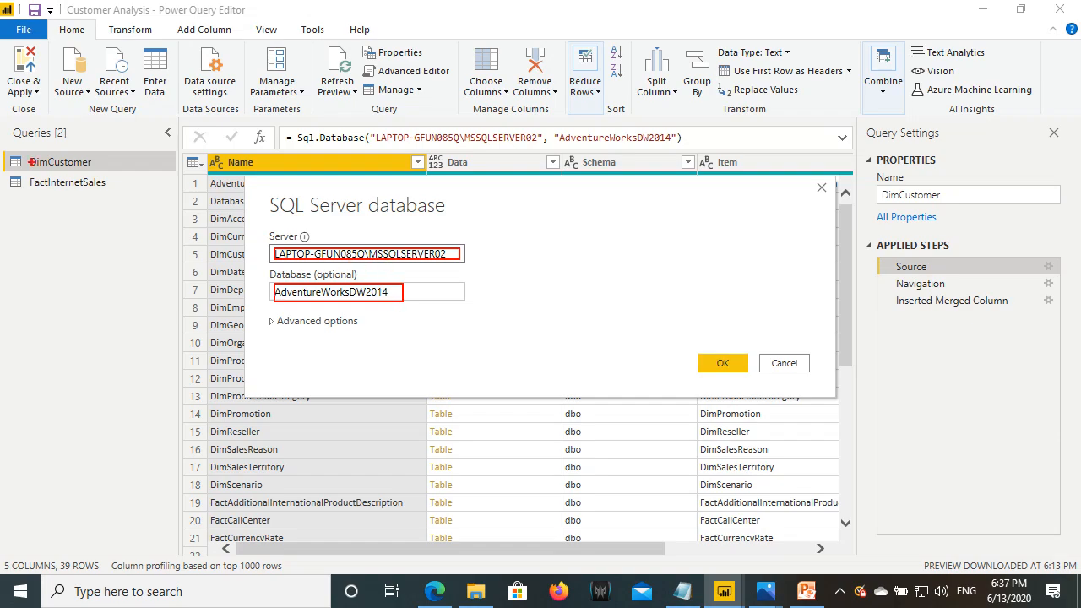
left_click_drag(6, 154, 110, 174)
key("Escape")
left_click(782, 363)
left_click(12, 61)
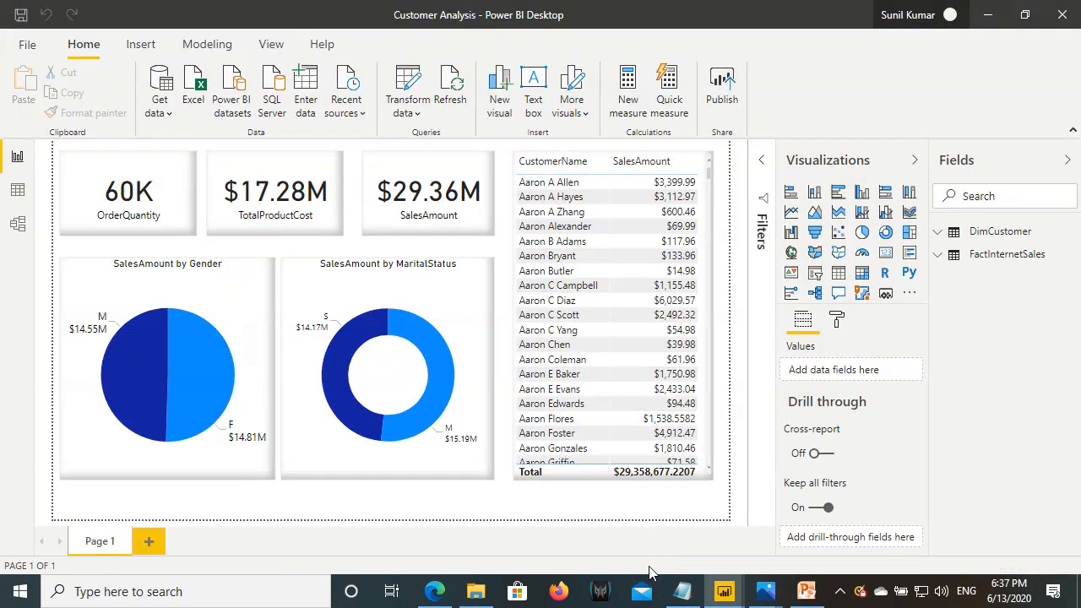
mouse_move(724, 591)
left_click(781, 522)
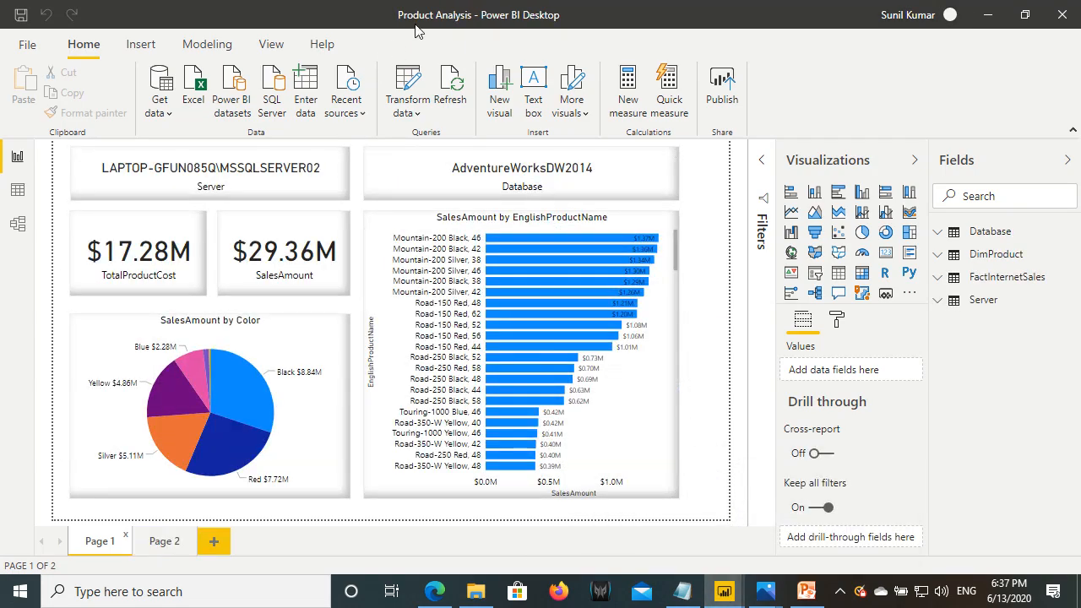
mouse_move(724, 592)
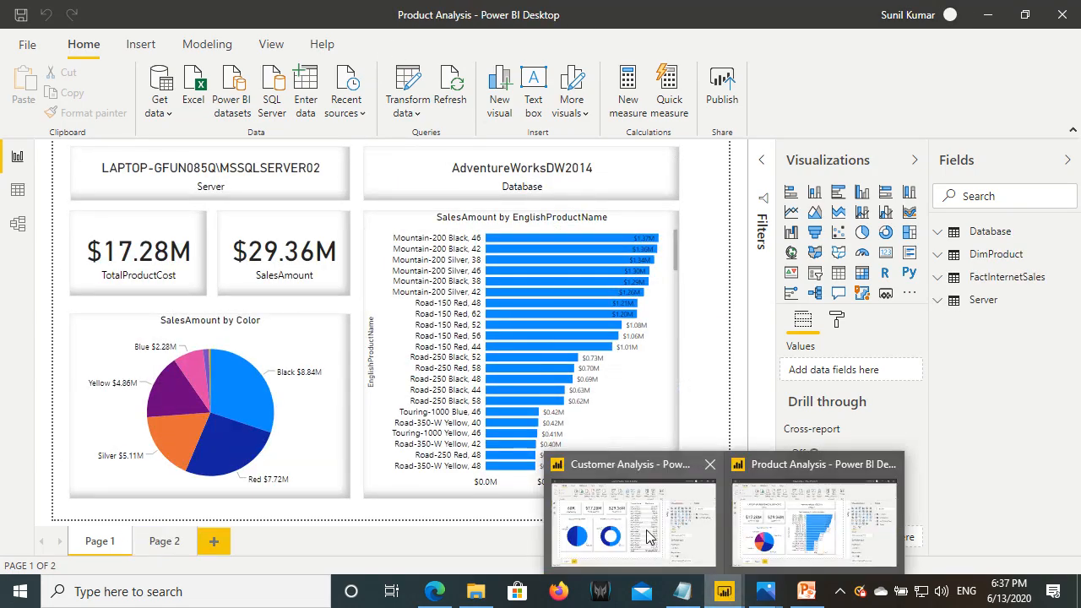
left_click(648, 538)
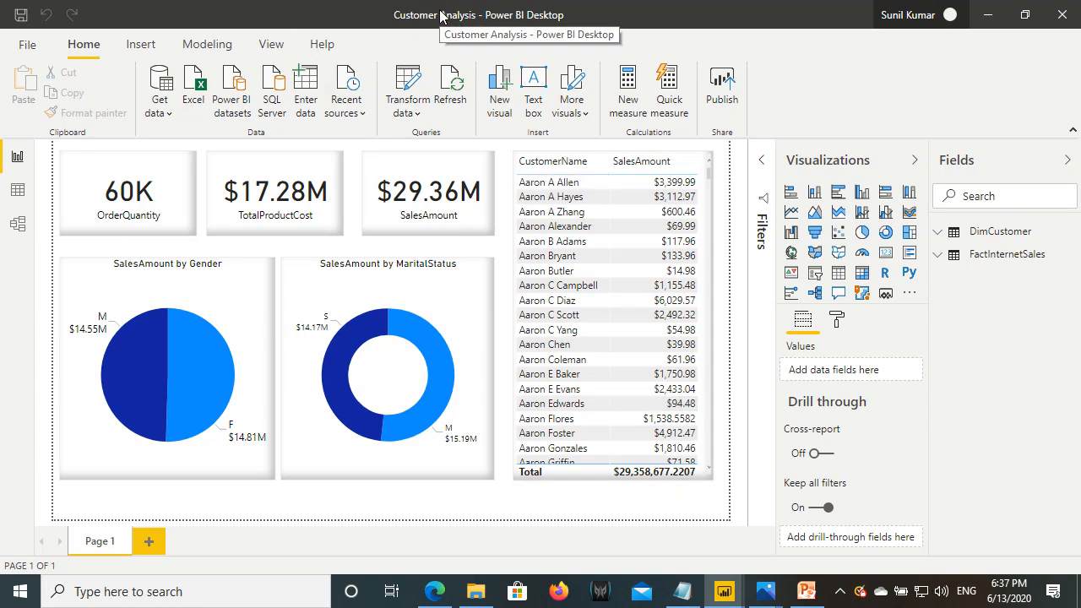
left_click(418, 100)
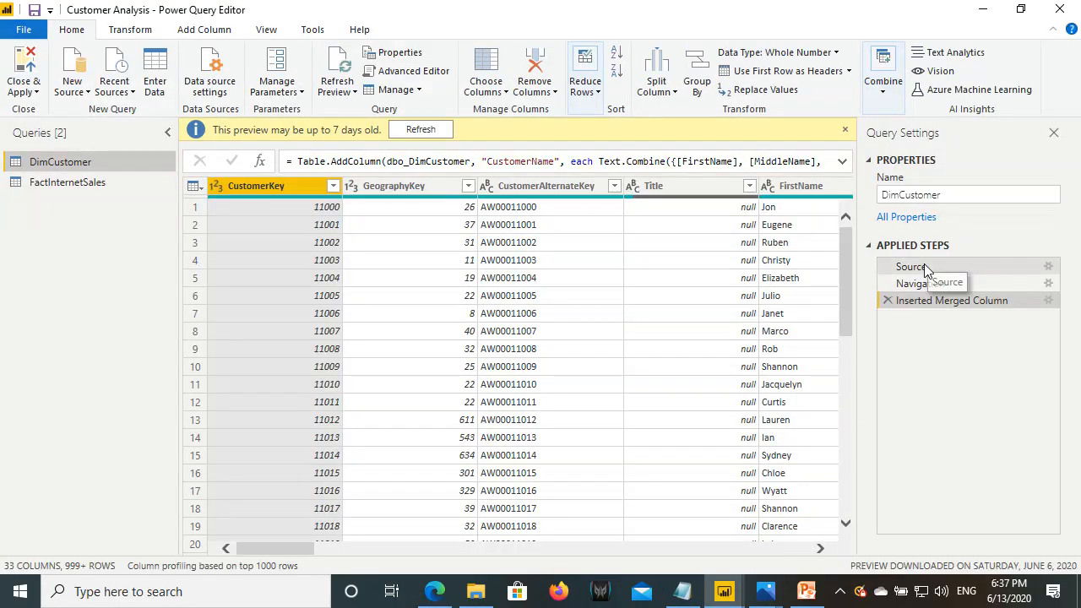
left_click(927, 269)
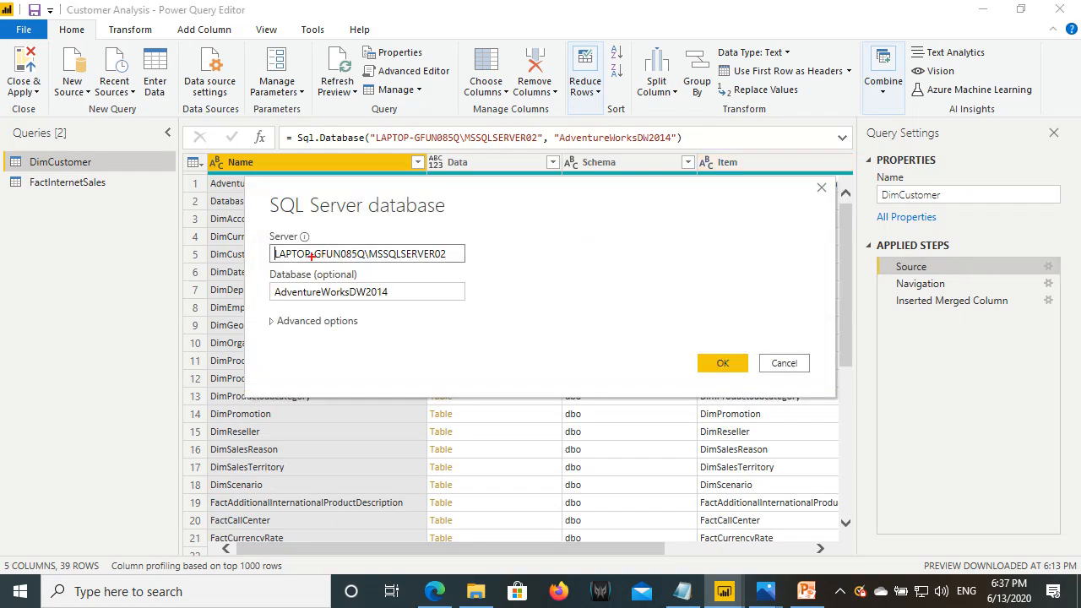
left_click_drag(272, 246, 450, 262)
left_click_drag(277, 283, 404, 301)
key("Escape")
left_click(784, 363)
left_click(21, 75)
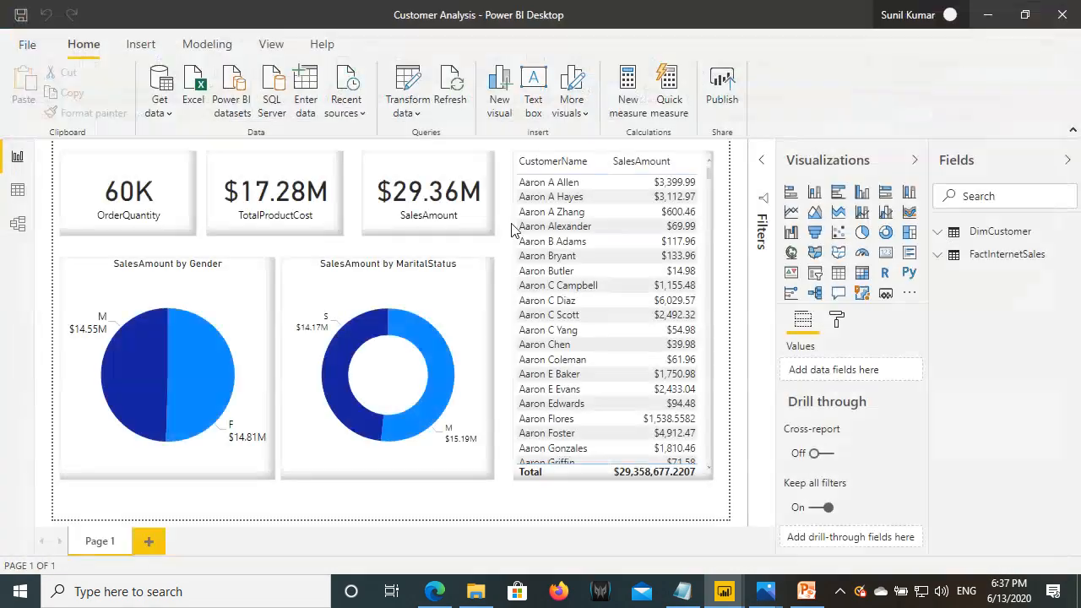
- Open Product Analysis in Power Query, showing DimProduct's Source step and the ServerName and DatabaseName parameters
mouse_move(714, 596)
left_click(823, 528)
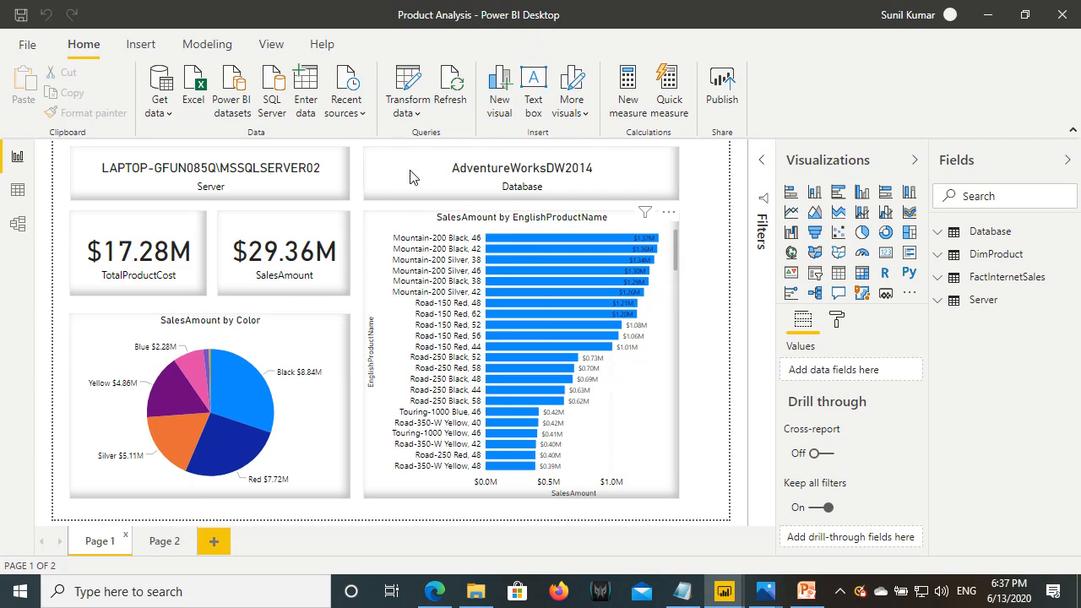
left_click(409, 84)
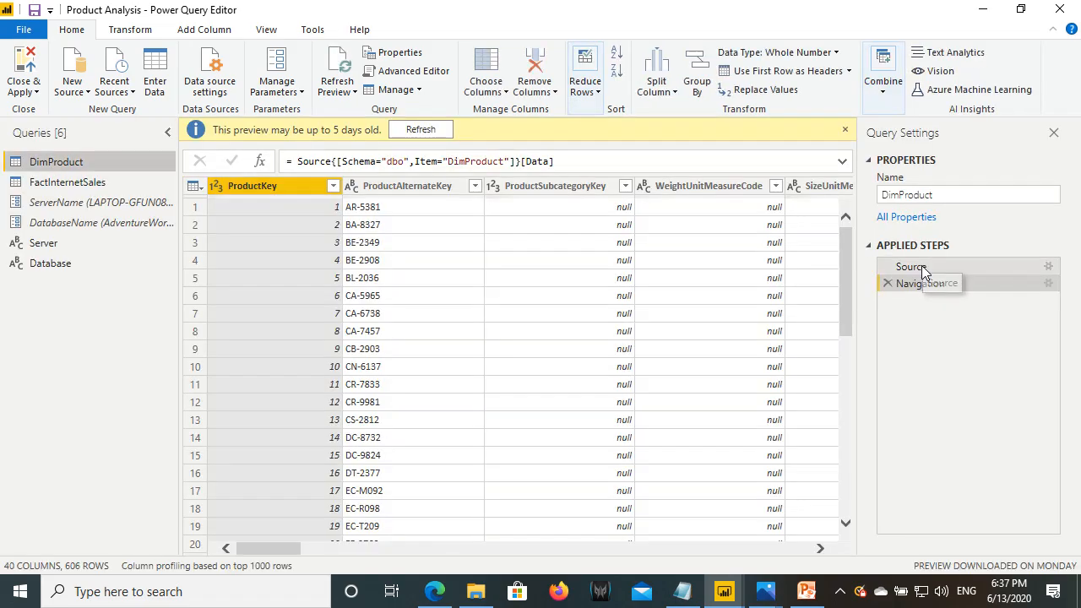
left_click(909, 268)
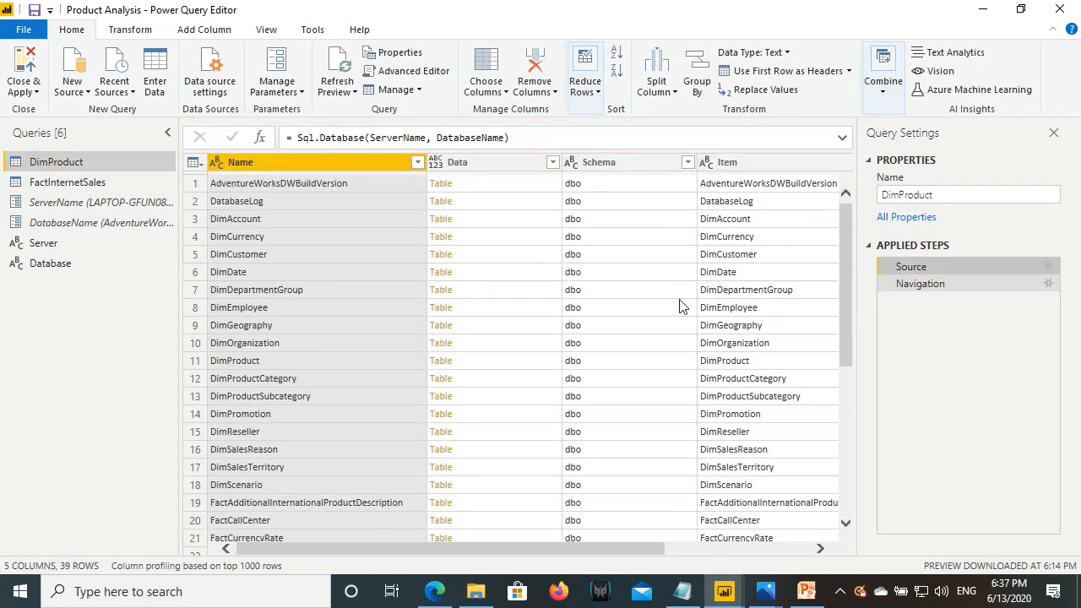
mouse_move(75, 218)
left_mouse_down()
mouse_move(26, 201)
mouse_move(188, 209)
left_mouse_up()
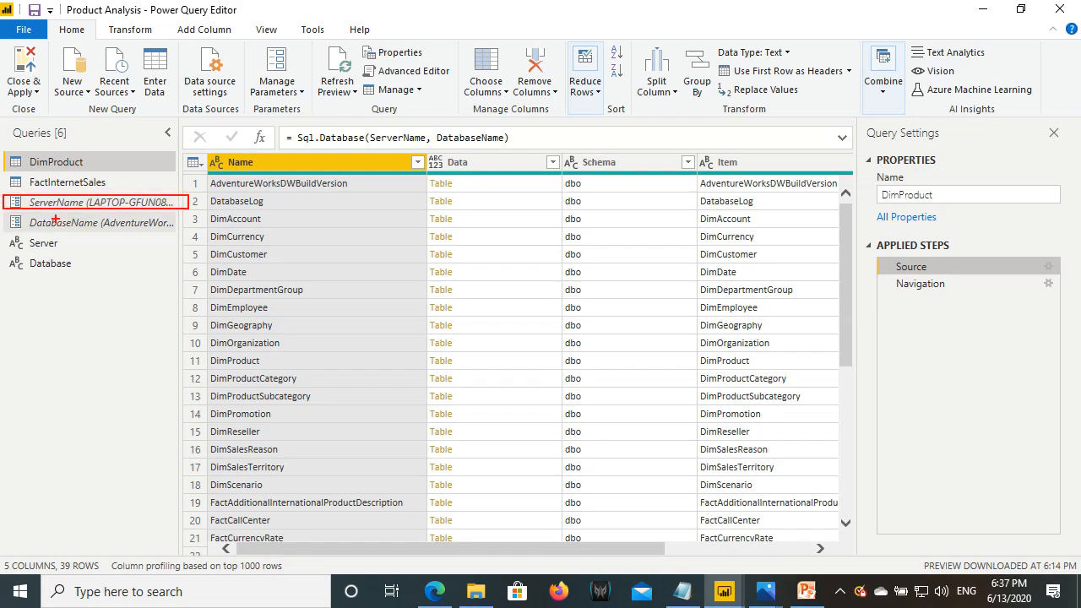
left_click_drag(11, 214, 178, 235)
key("Escape")
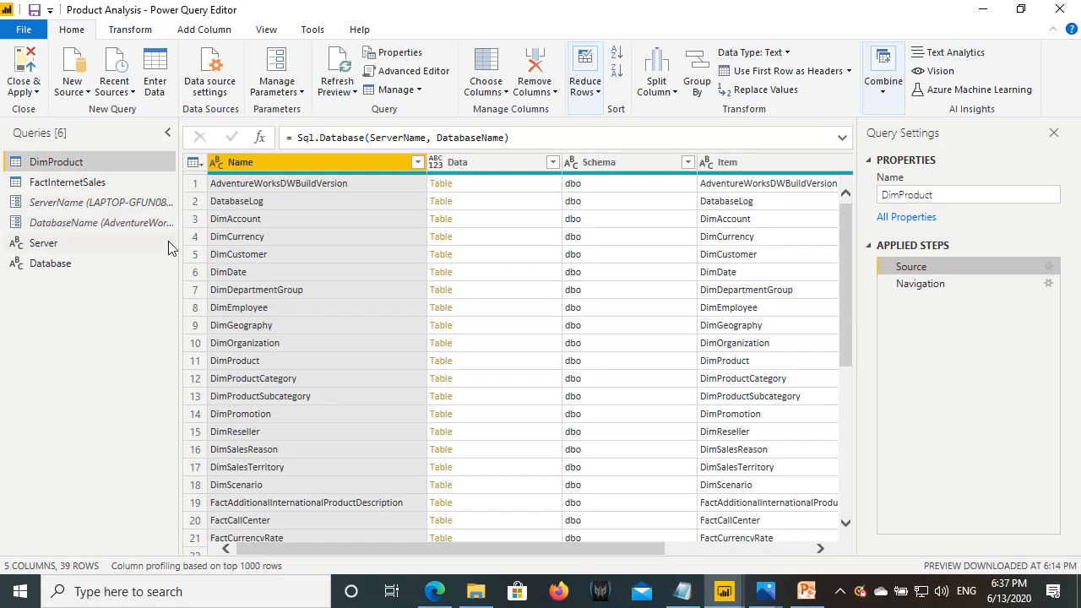
- Check the Source connection settings use ServerName and DatabaseName, cancel, then Close & Apply
left_click(1048, 267)
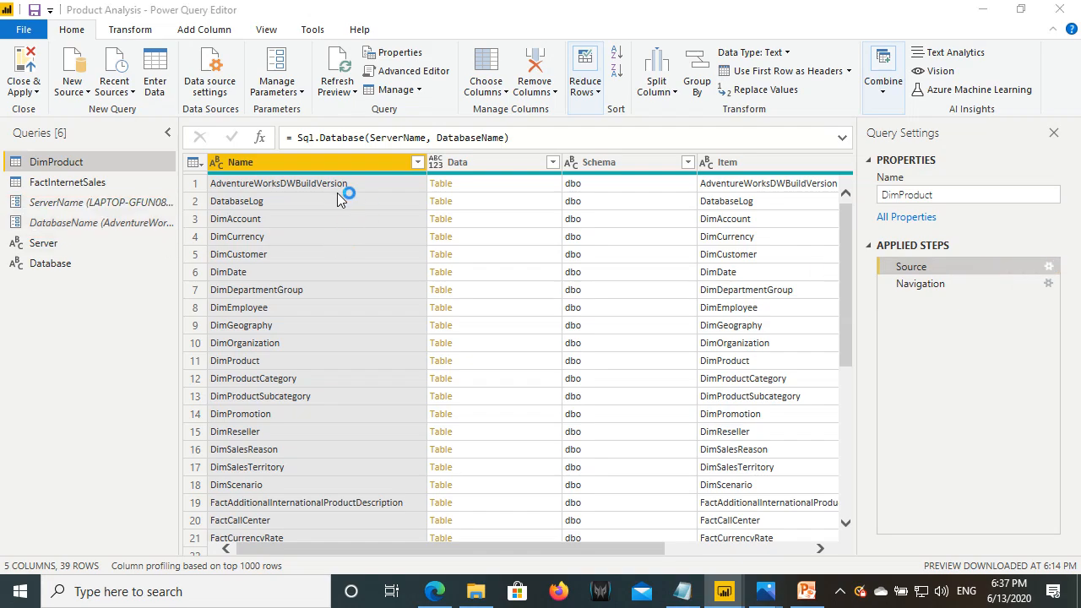
key("ctrl+2")
left_click_drag(305, 244, 498, 268)
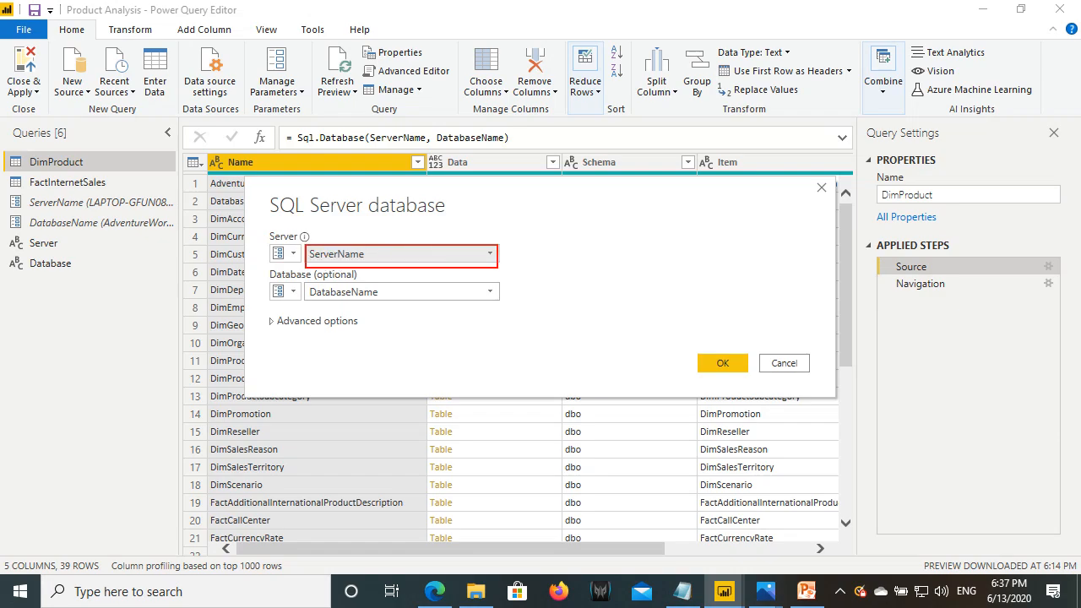
mouse_move(307, 283)
left_mouse_down()
mouse_move(329, 294)
mouse_move(498, 302)
left_mouse_up()
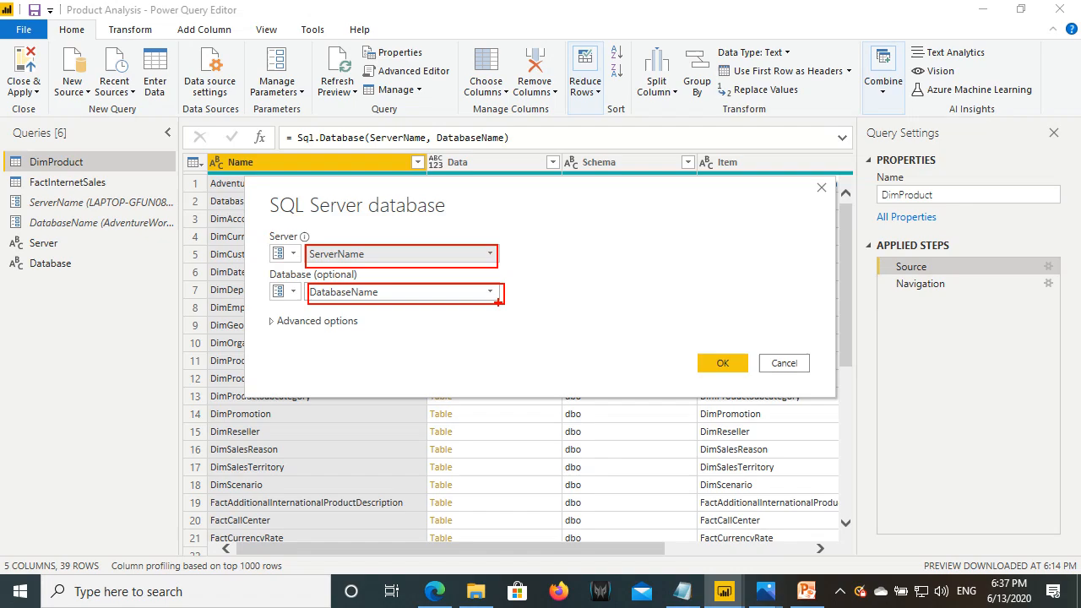
key("Escape")
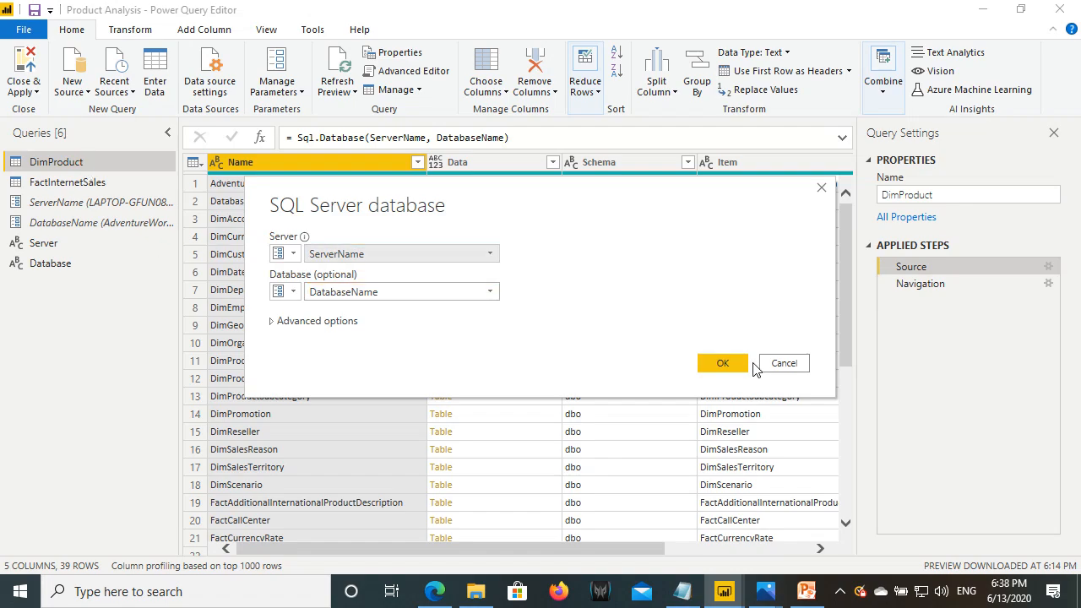
left_click(765, 365)
left_click(25, 68)
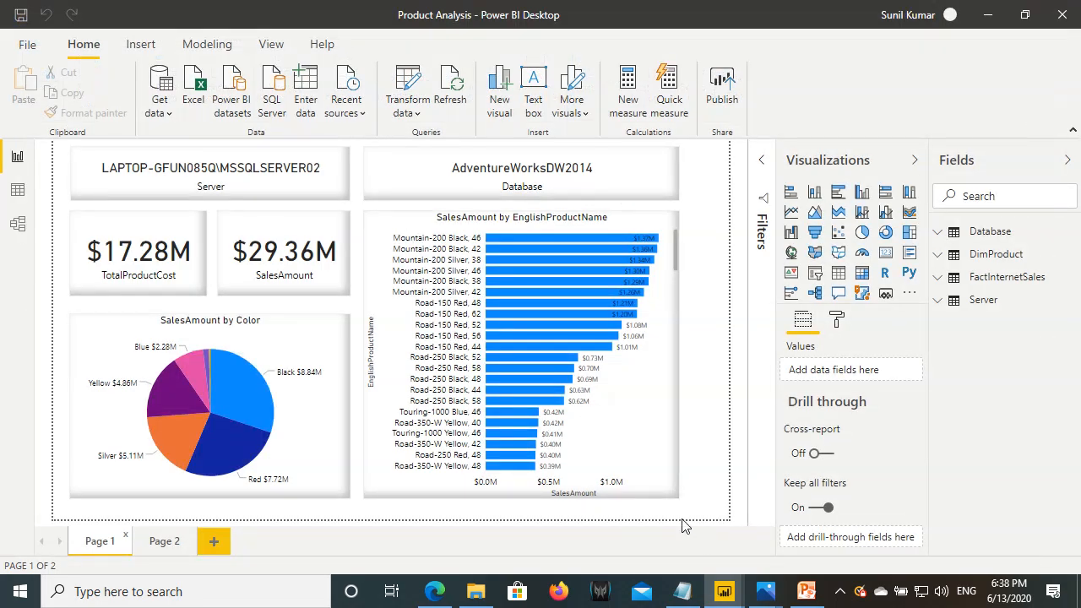
- Present the Agenda slide, outlining Parameters rules and Data source rules, then go back to the browser
left_click(809, 595)
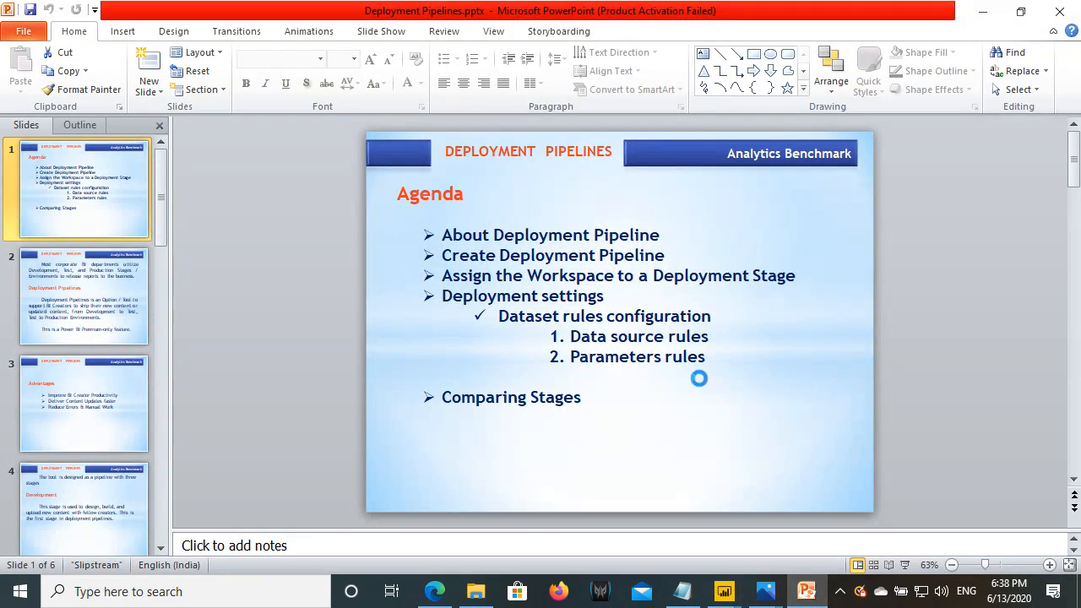
key("F5")
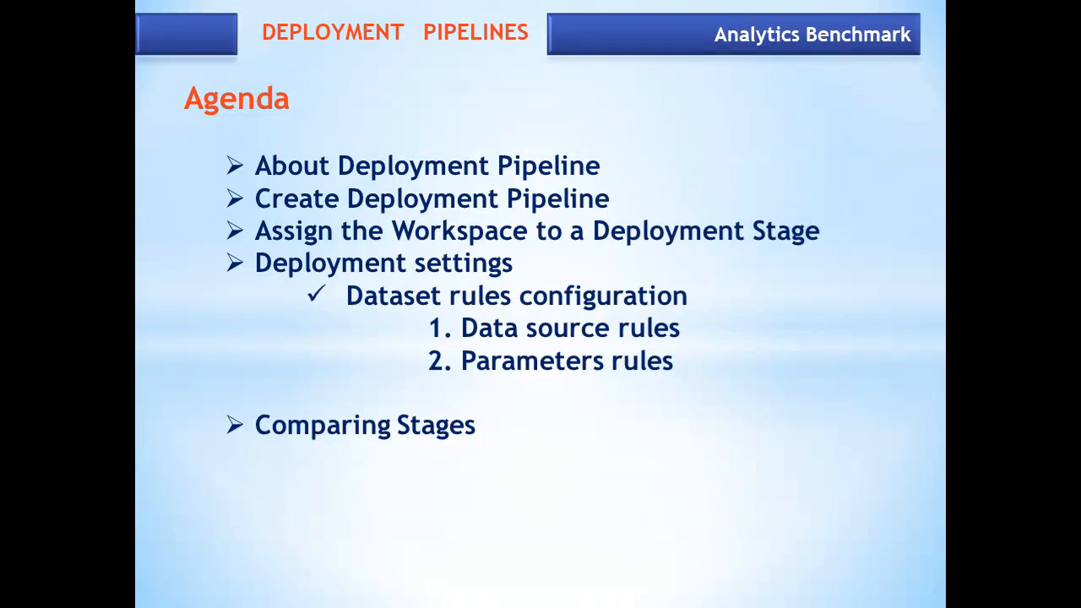
left_click_drag(459, 349, 685, 386)
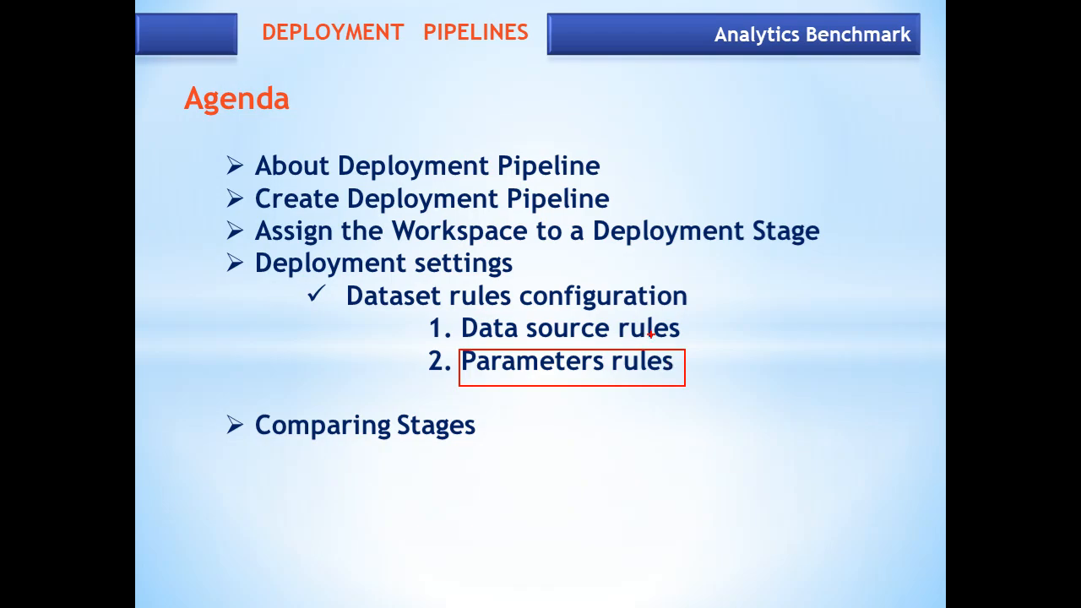
mouse_move(462, 311)
left_mouse_down()
mouse_move(644, 342)
mouse_move(691, 343)
mouse_move(740, 317)
left_mouse_up()
key("Escape")
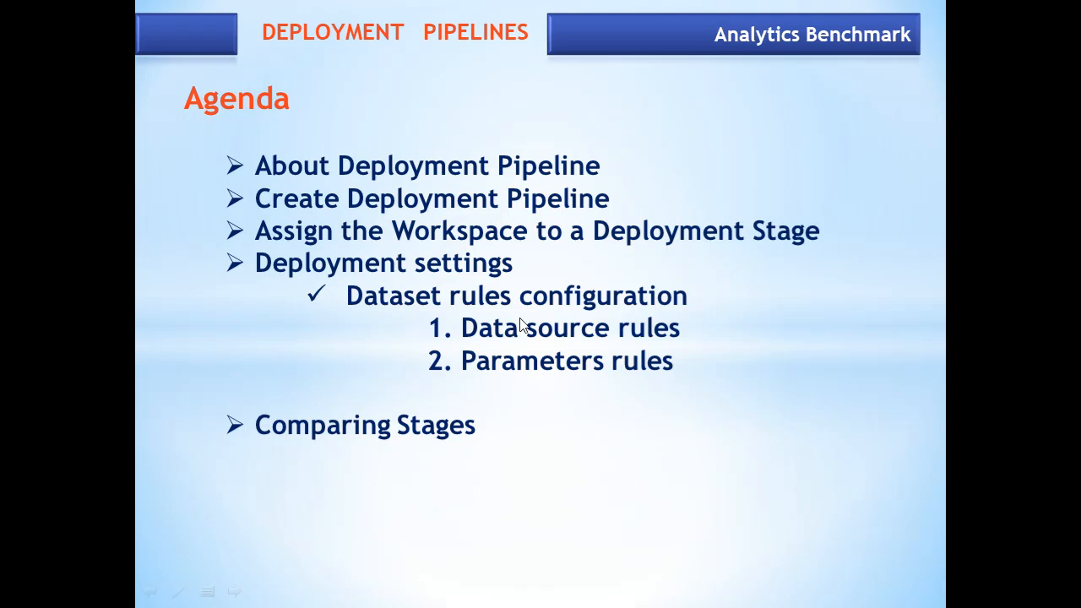
key("Escape")
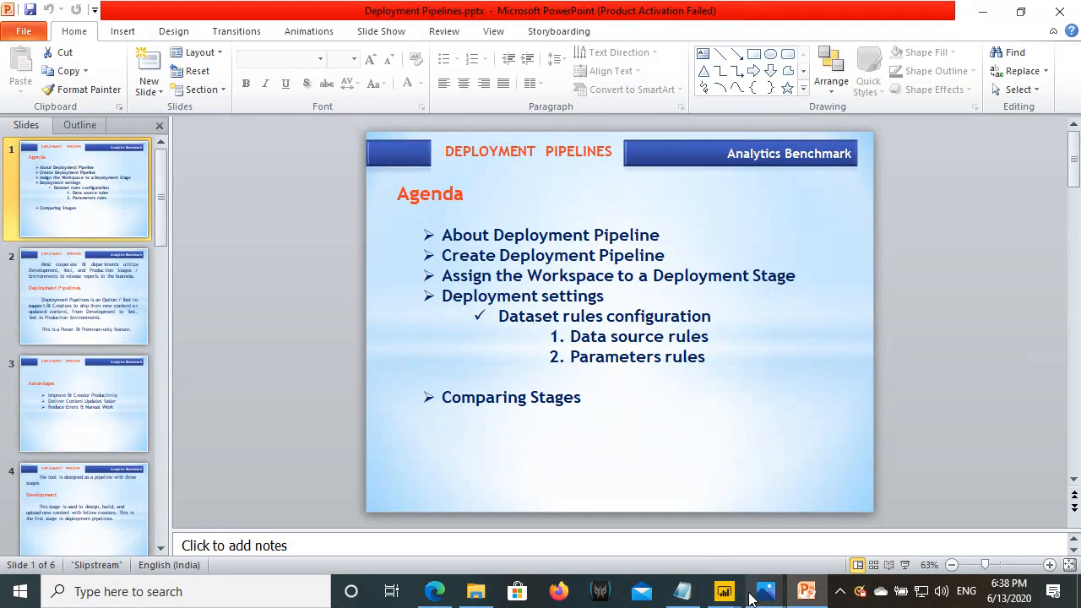
left_click(435, 593)
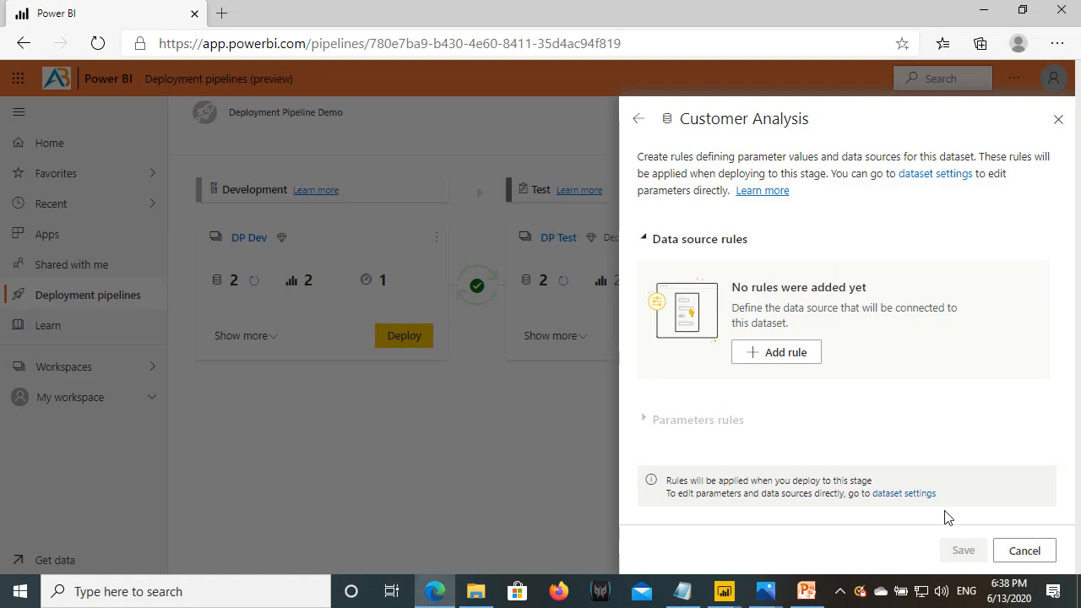
- Return to DP Test deployment settings and annotate the Customer Analysis and Product Analysis datasets to select
left_click(1022, 556)
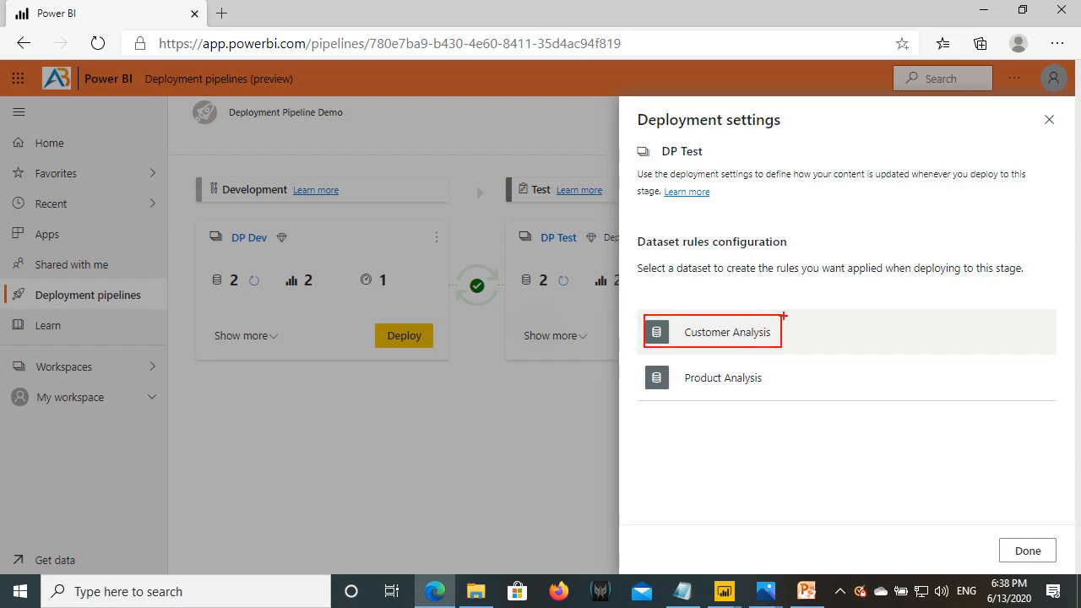
left_click_drag(820, 279, 832, 293)
mouse_move(884, 277)
left_mouse_down()
mouse_move(869, 284)
mouse_move(883, 258)
mouse_move(799, 276)
mouse_move(914, 265)
mouse_move(885, 248)
left_mouse_up()
left_click_drag(809, 288, 780, 315)
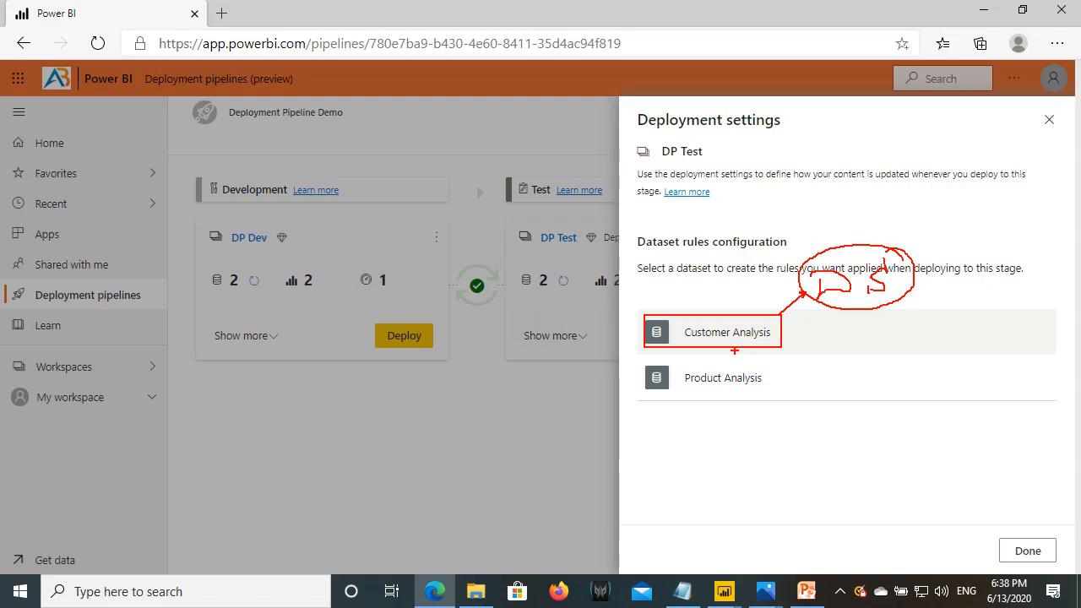
left_click_drag(644, 361, 783, 404)
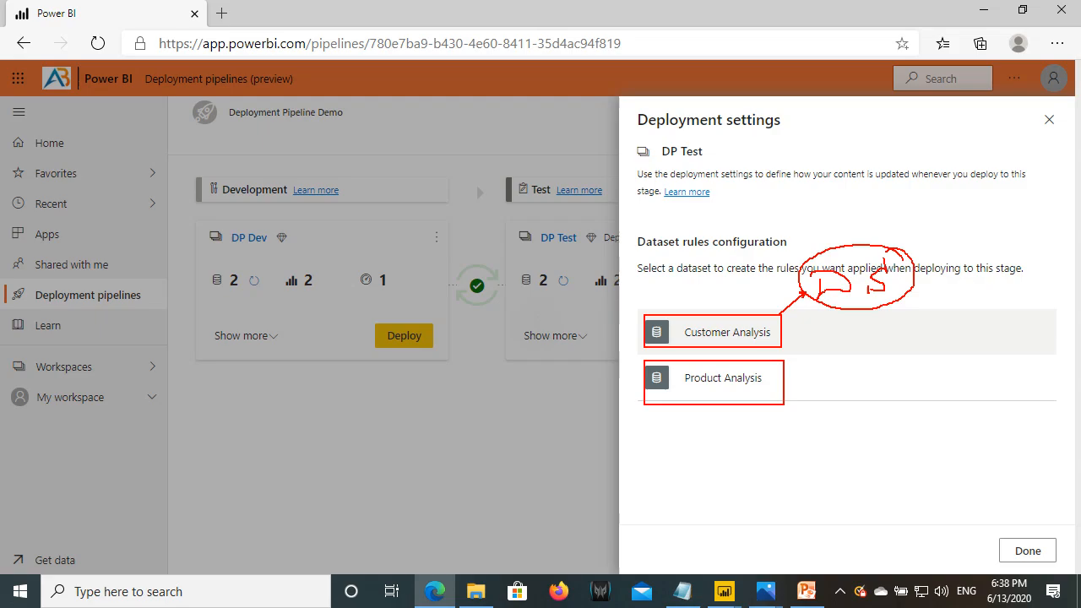
left_click_drag(840, 314, 785, 378)
mouse_move(787, 385)
left_mouse_down()
mouse_move(857, 382)
mouse_move(839, 391)
left_mouse_up()
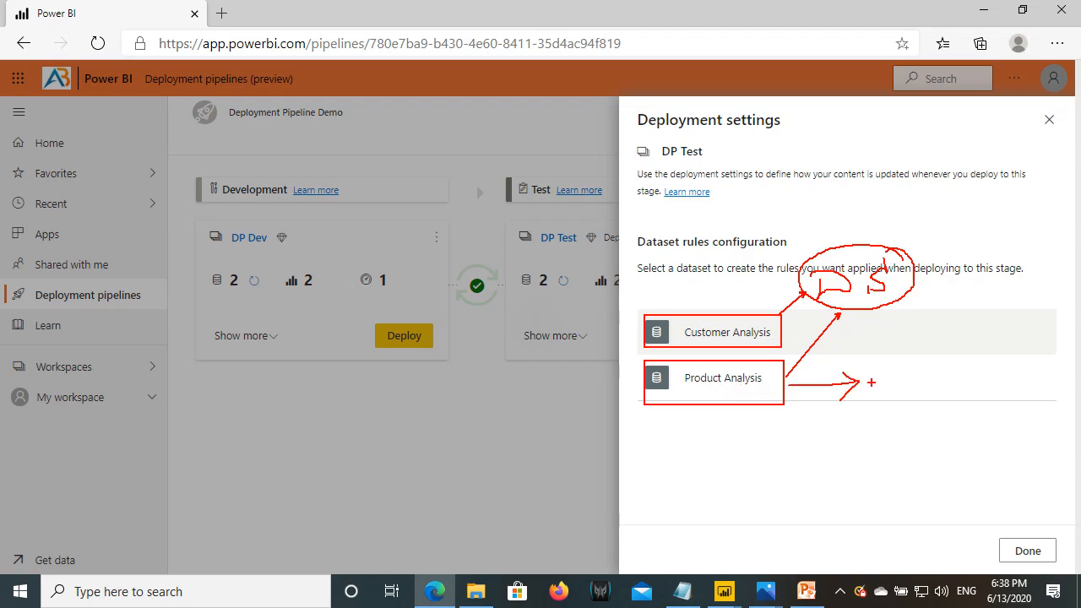
key("Escape")
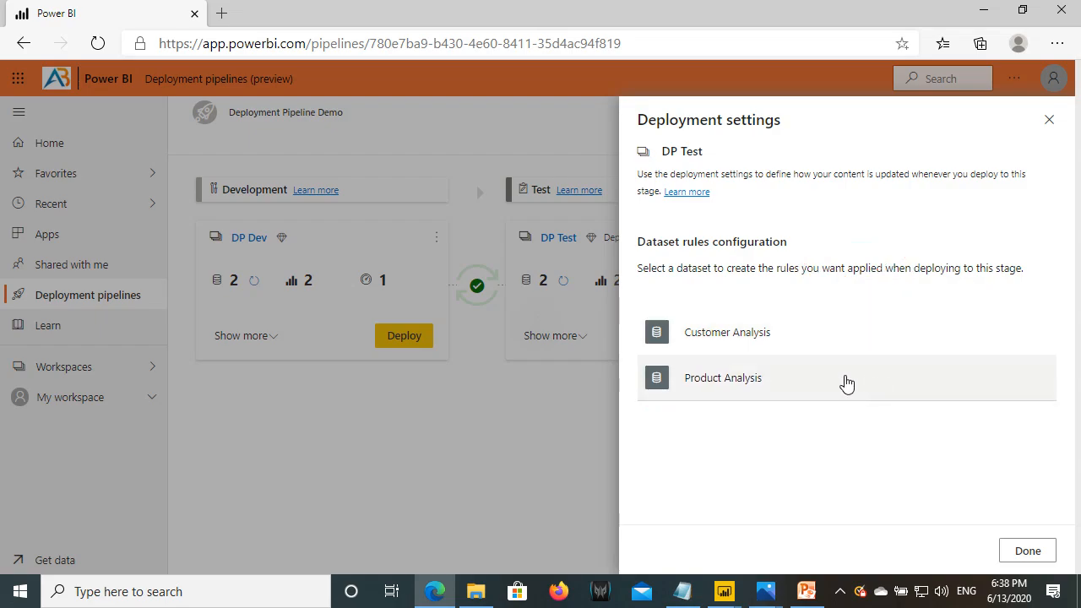
- In Customer Analysis rules, mark the Data source and Parameters rules sections, then add a data source rule
left_click(734, 341)
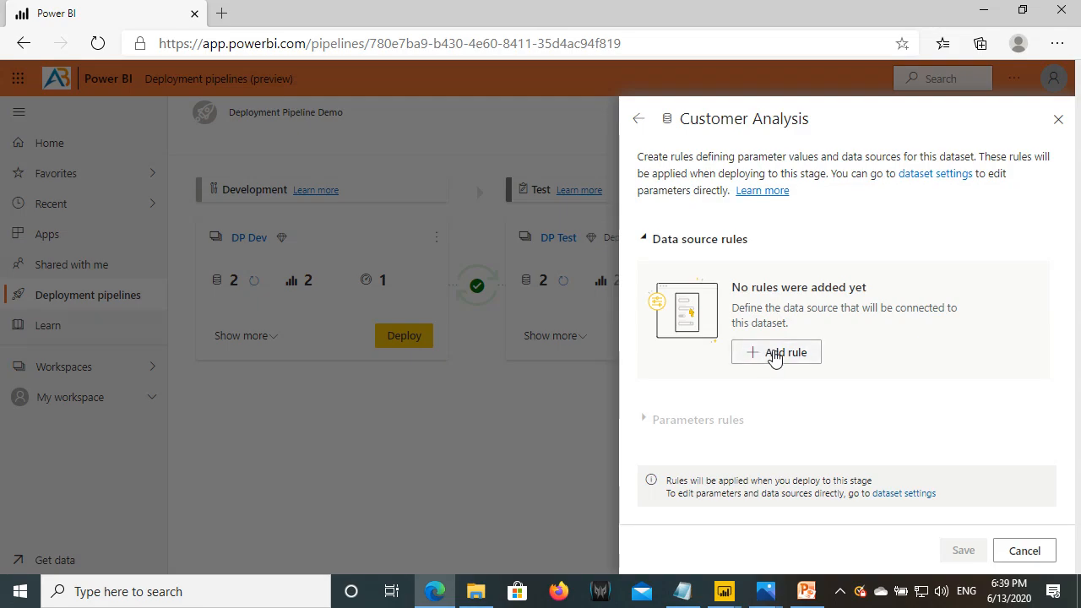
key("ctrl+2")
left_click_drag(633, 409, 765, 437)
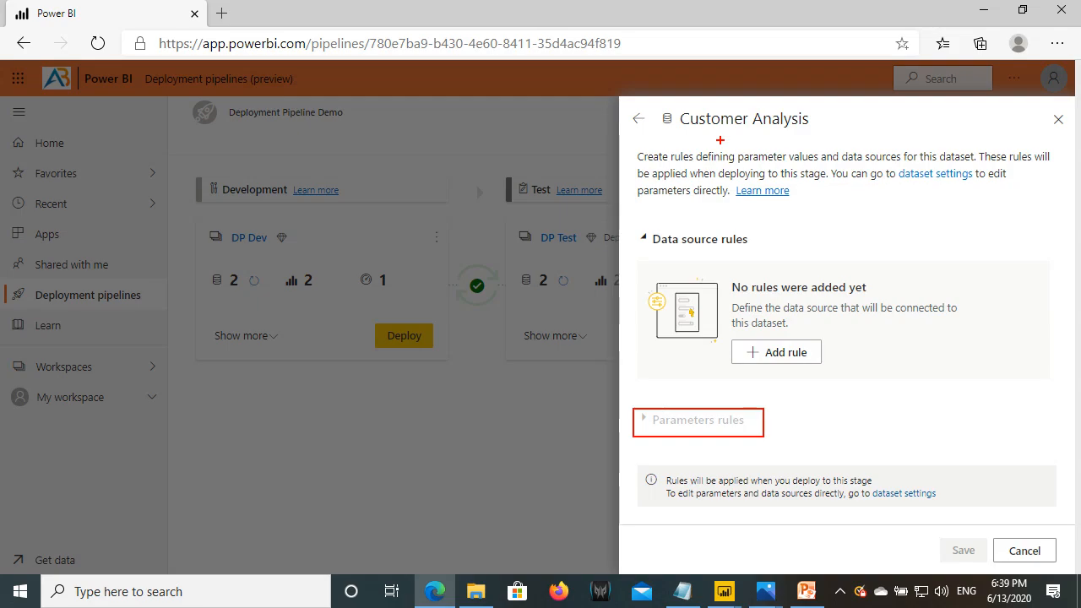
left_click_drag(641, 230, 752, 253)
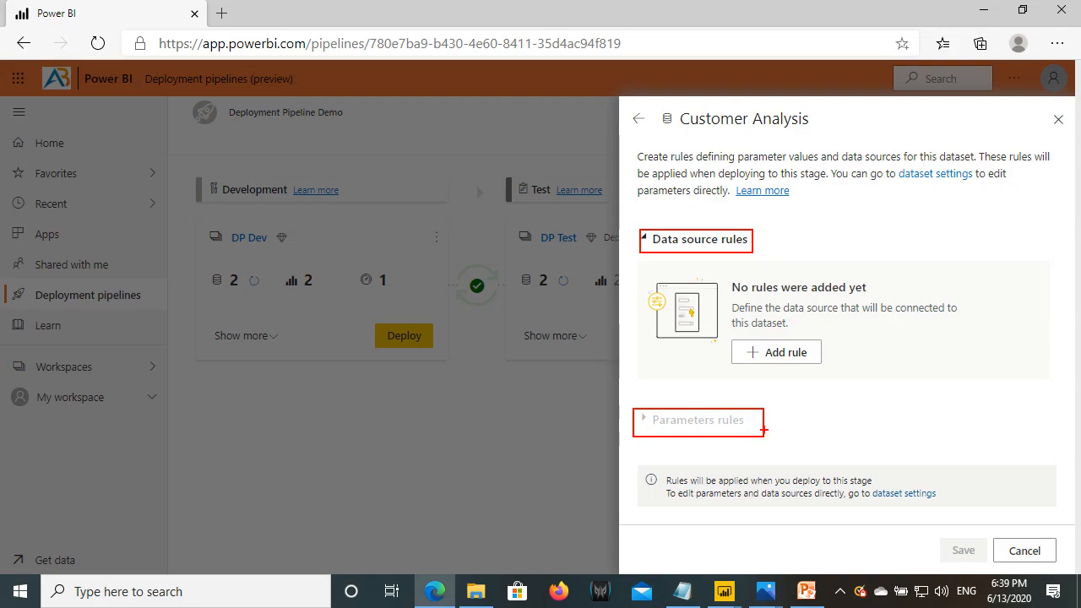
left_click_drag(660, 105, 821, 133)
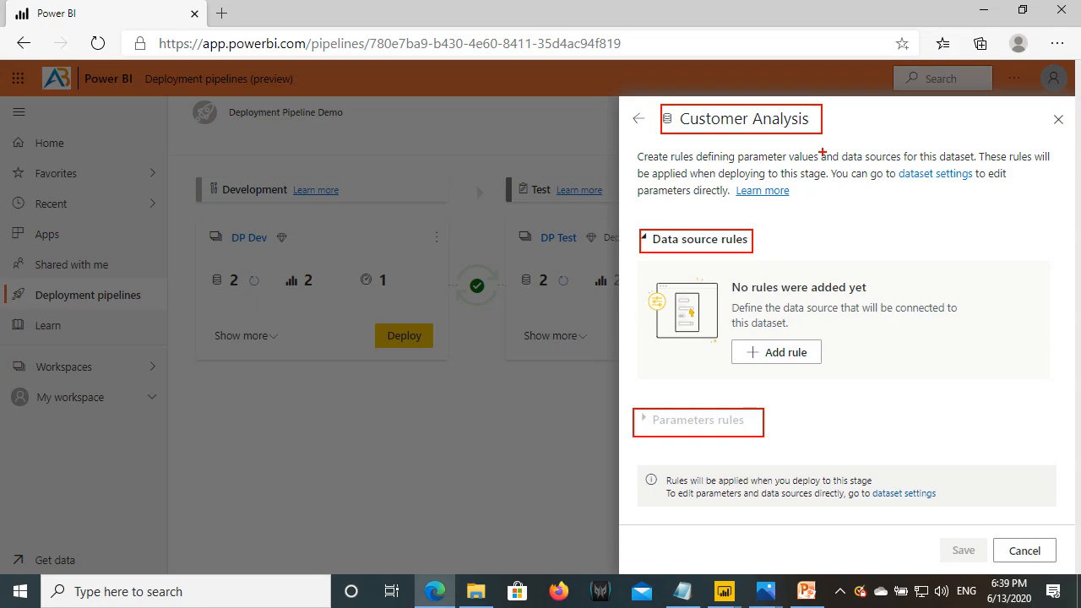
key("Escape")
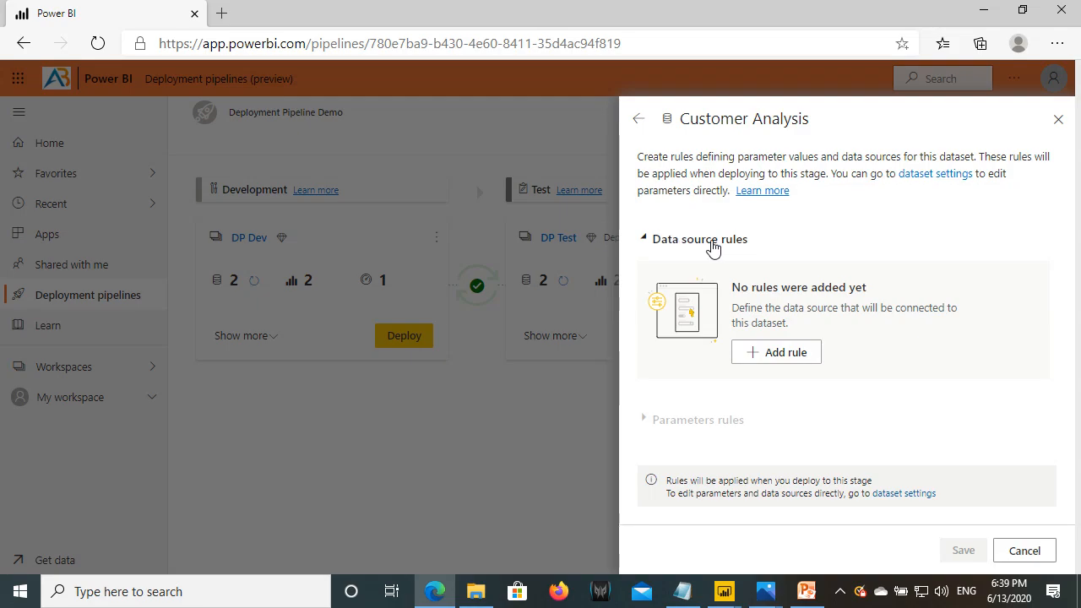
left_click(778, 360)
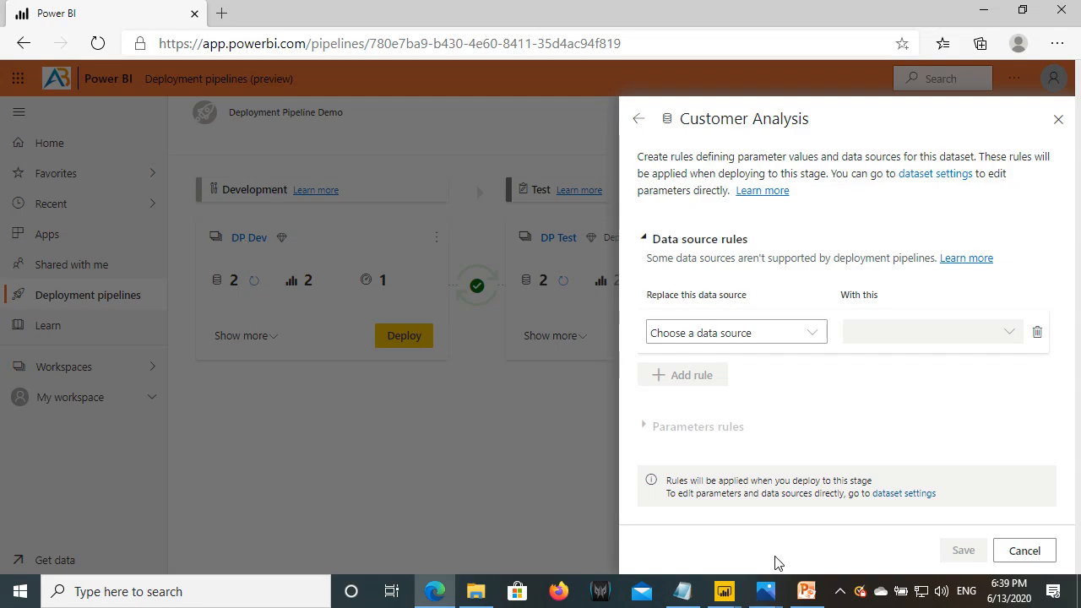
- Review the Dev and Test database names in SQL Server.txt, underlining DW2016 in the Test name
left_click(683, 591)
left_click_drag(56, 93, 281, 82)
left_click_drag(63, 118, 199, 119)
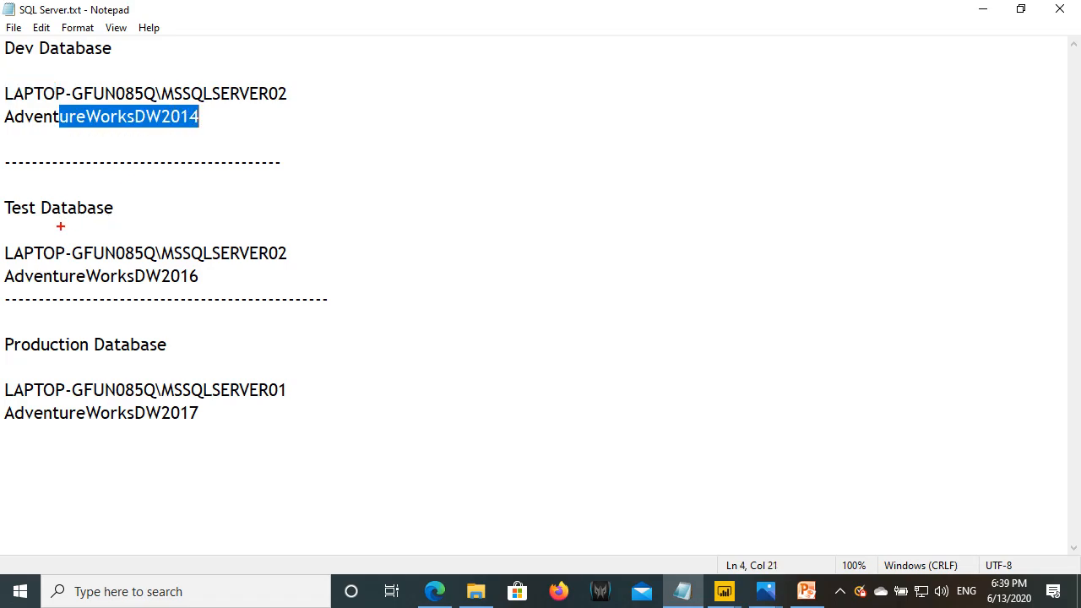
mouse_move(3, 202)
left_mouse_down()
mouse_move(193, 275)
mouse_move(286, 292)
mouse_move(235, 263)
left_mouse_up()
left_click_drag(128, 285, 203, 286)
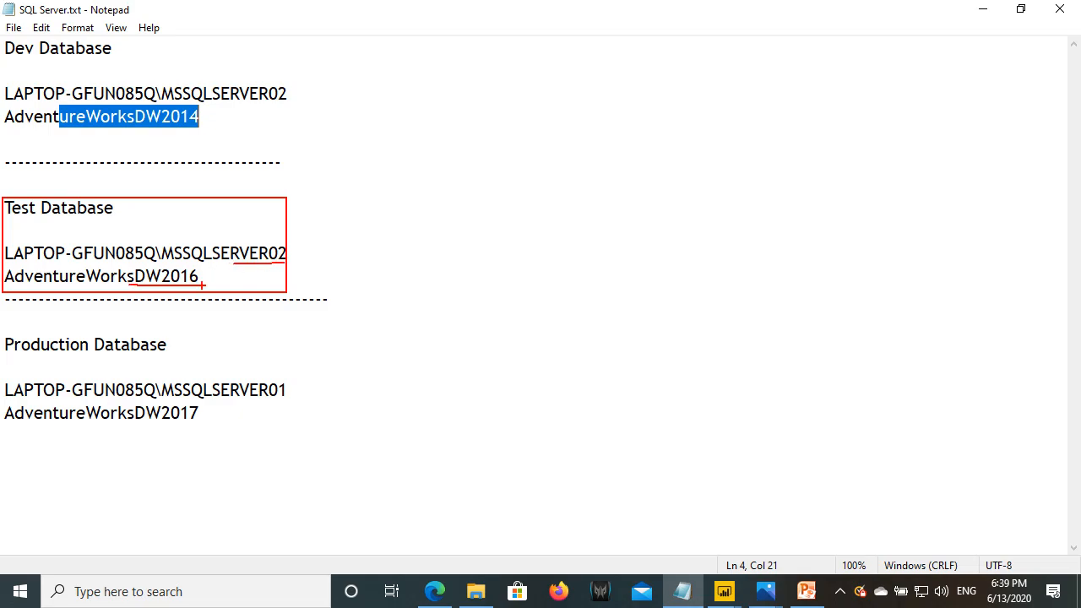
key("Escape")
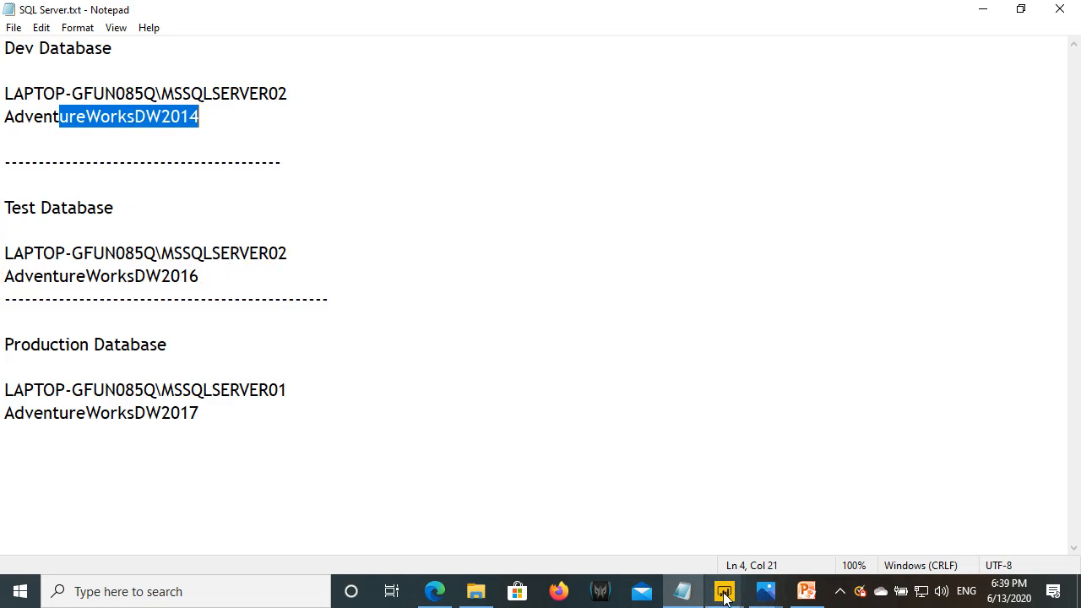
left_click(433, 593)
- Pick adventureworksdw2014 as the data source to replace and mark its server and database values
left_click(709, 334)
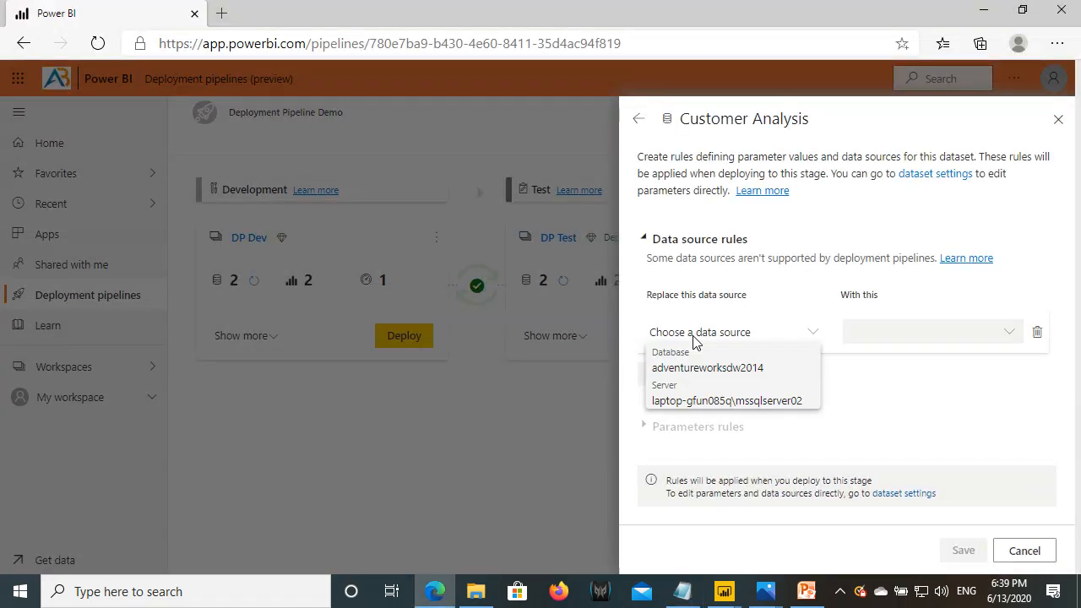
left_click(683, 373)
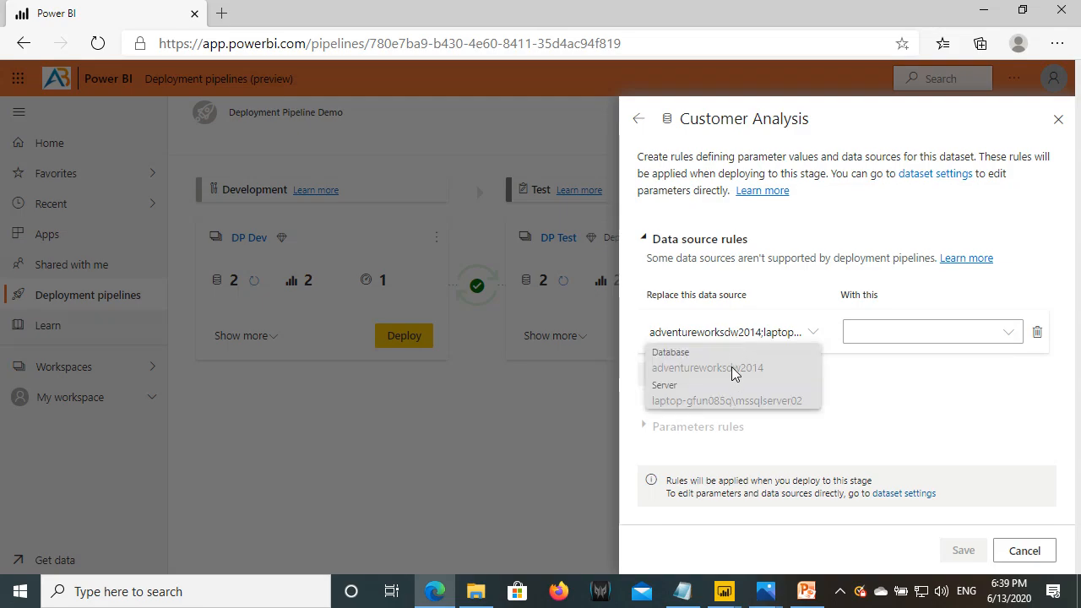
left_click_drag(651, 389, 841, 422)
left_click_drag(651, 365, 771, 379)
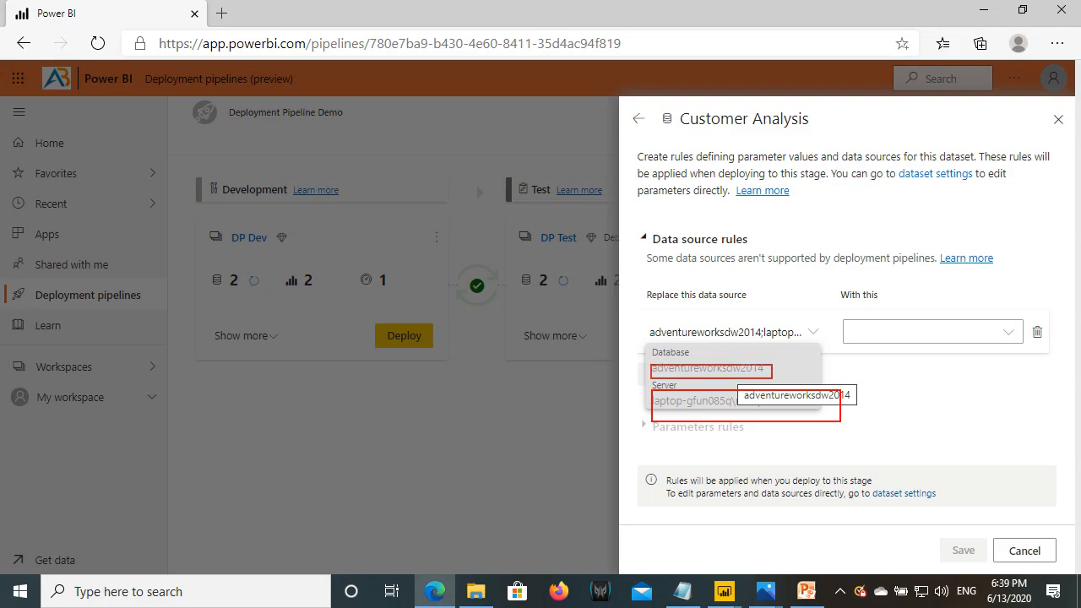
key("Escape")
key("ctrl+2")
left_click_drag(648, 393, 812, 413)
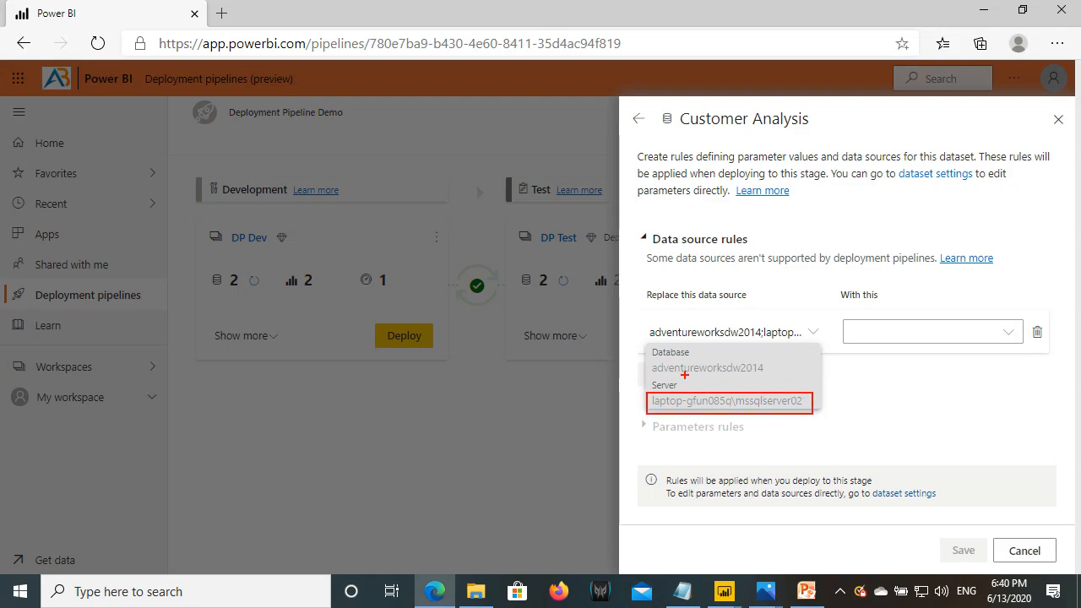
left_click_drag(649, 360, 774, 380)
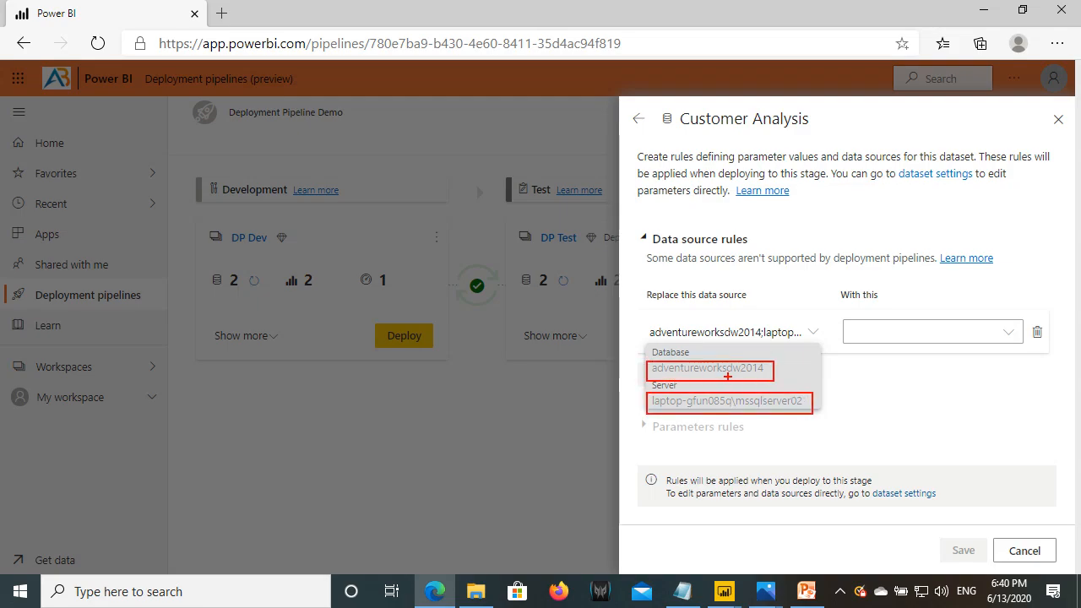
key("Escape")
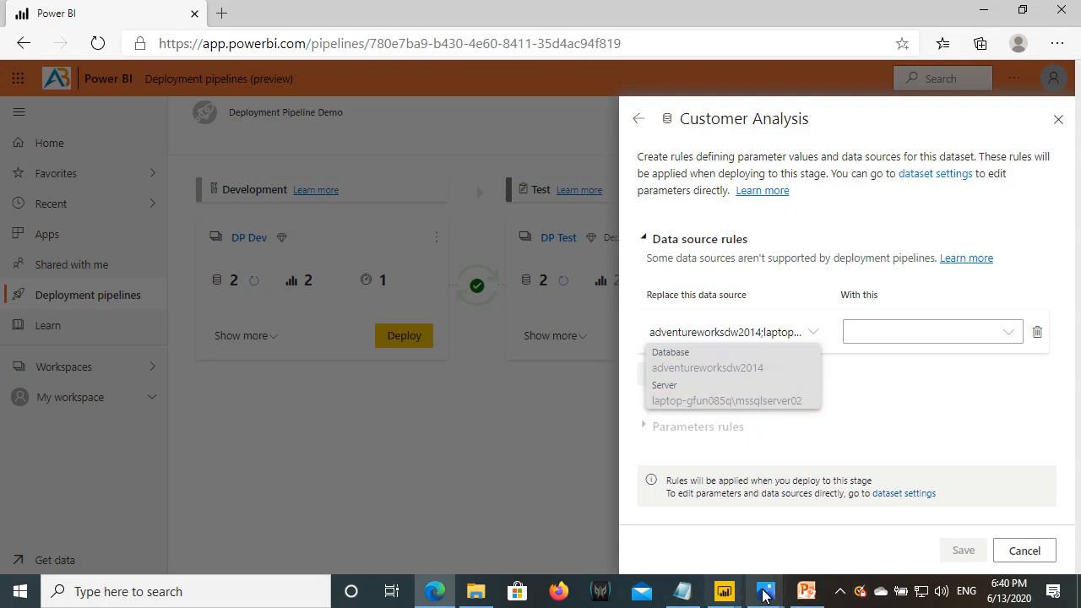
- Highlight the Test server and database names in SQL Server.txt, then return to the rules panel
left_click(684, 592)
left_click_drag(4, 276, 91, 276)
left_click_drag(4, 254, 306, 253)
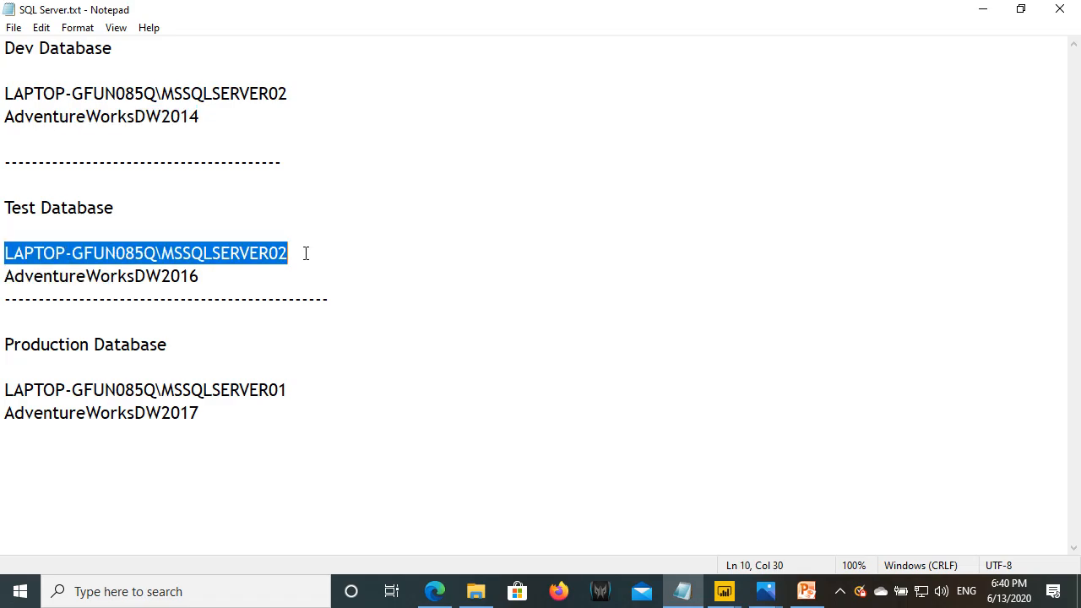
left_click_drag(4, 277, 189, 276)
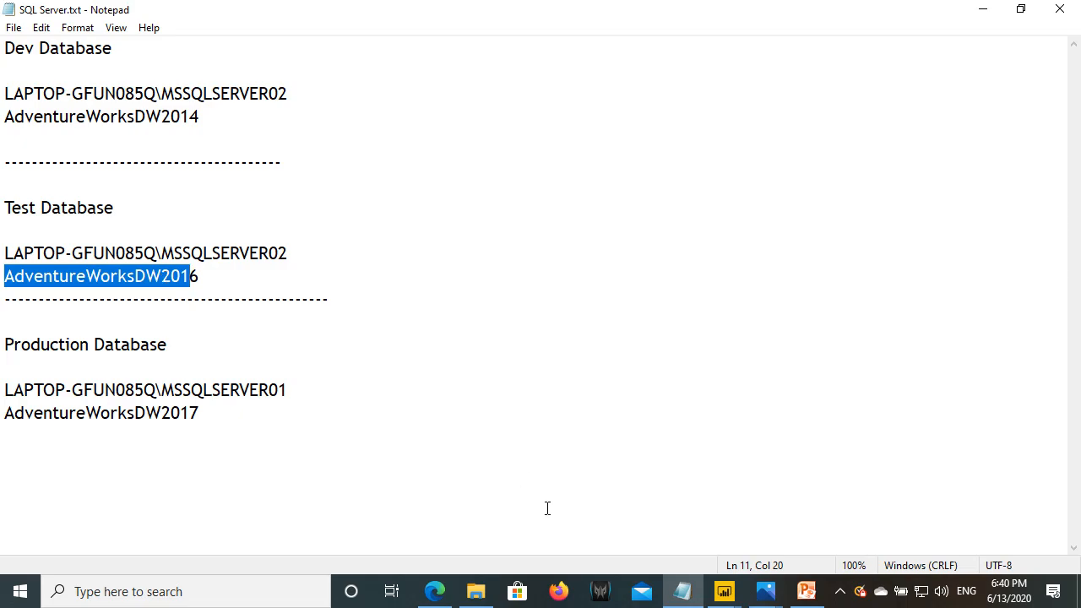
left_click(434, 591)
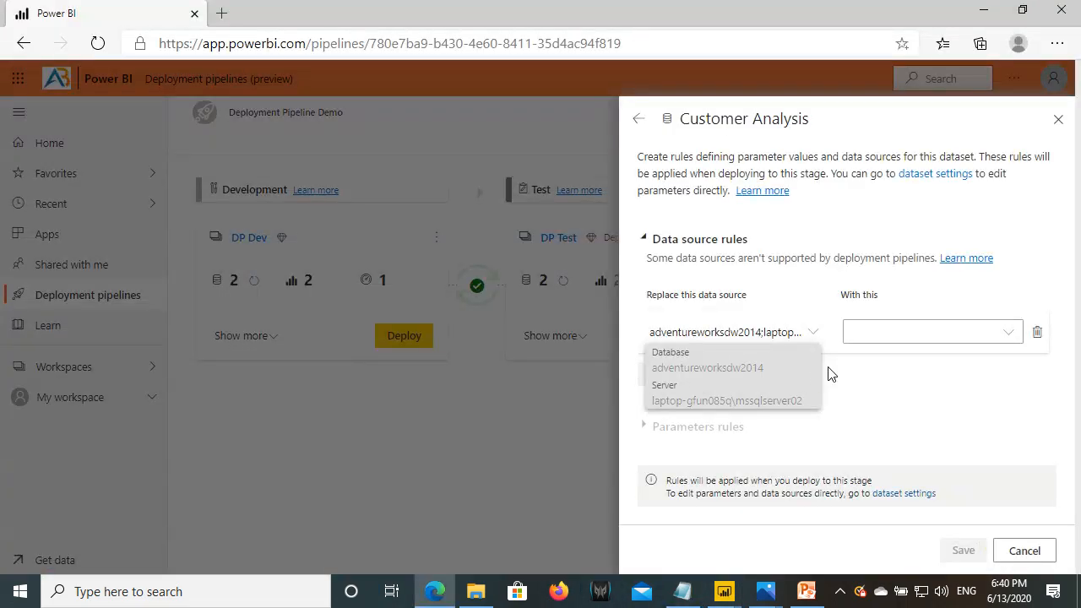
- Check the replacement choices, discard the rule, and close settings back to the pipelines list
left_click(939, 339)
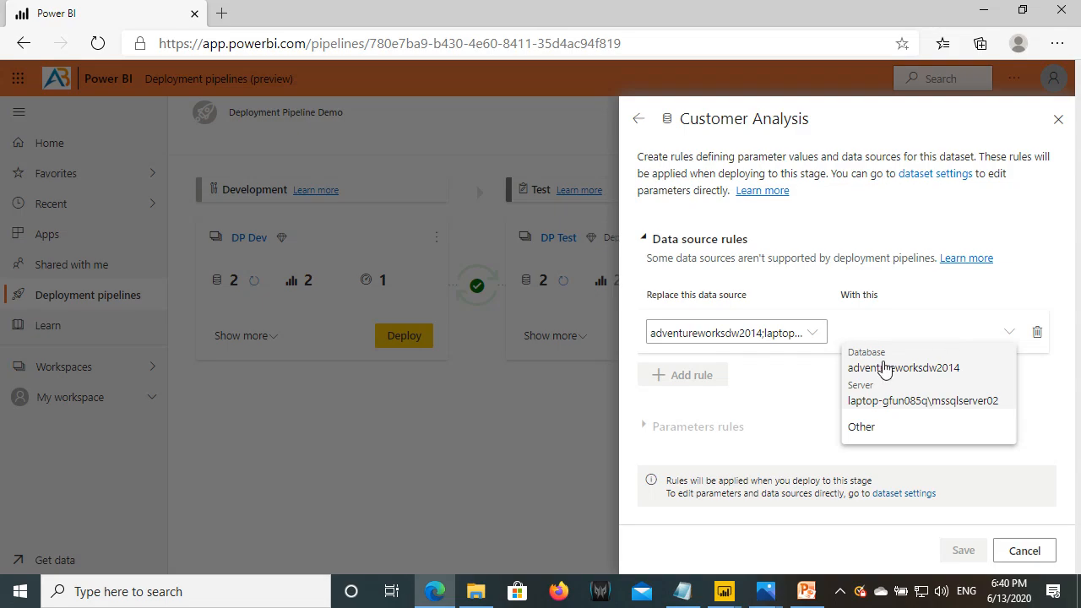
left_click(1024, 550)
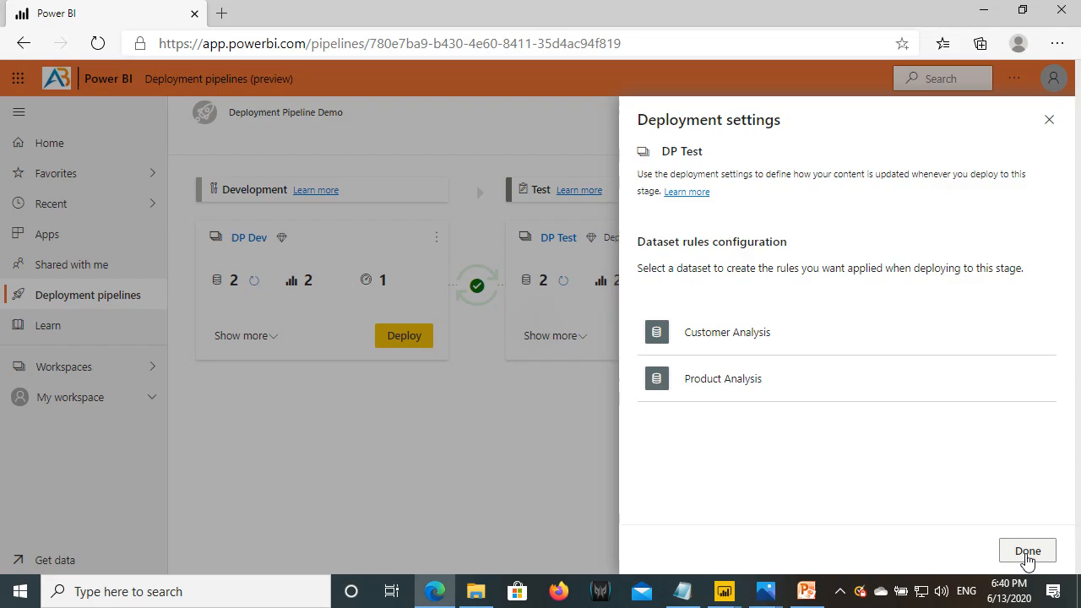
left_click(1030, 551)
left_click(81, 297)
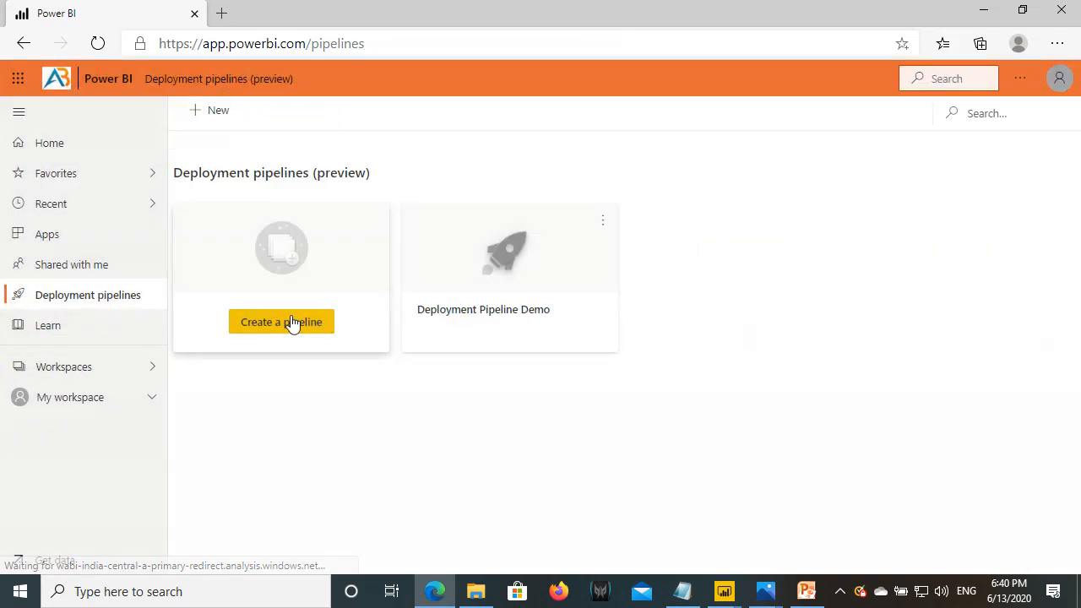
- Reopen Deployment Pipeline Demo and mark the DP Dev and DP Test dataset counts
left_click(527, 293)
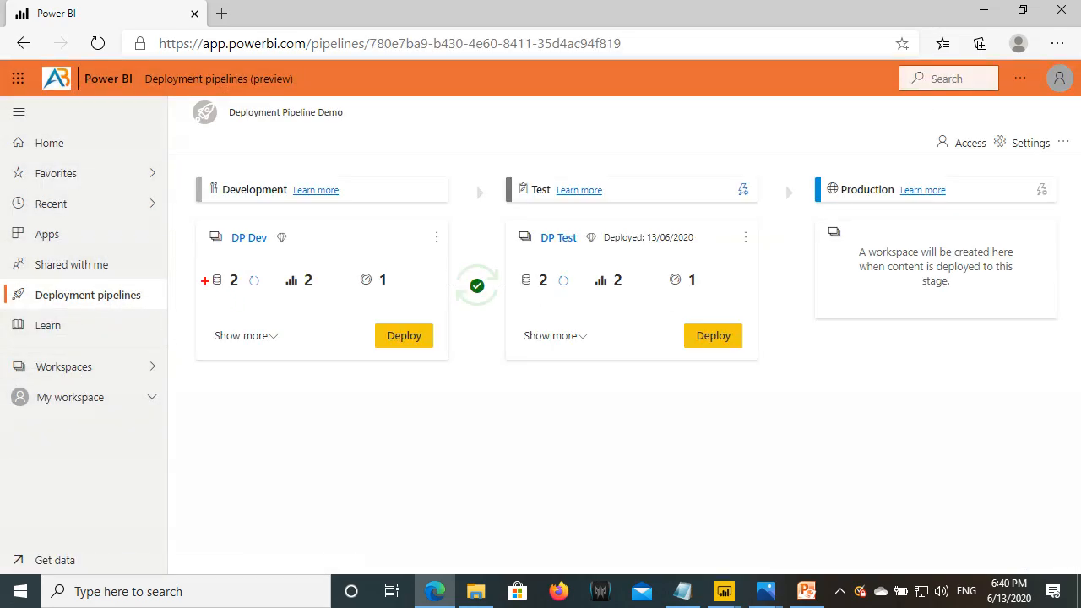
left_click_drag(209, 264, 267, 292)
left_click_drag(512, 264, 580, 299)
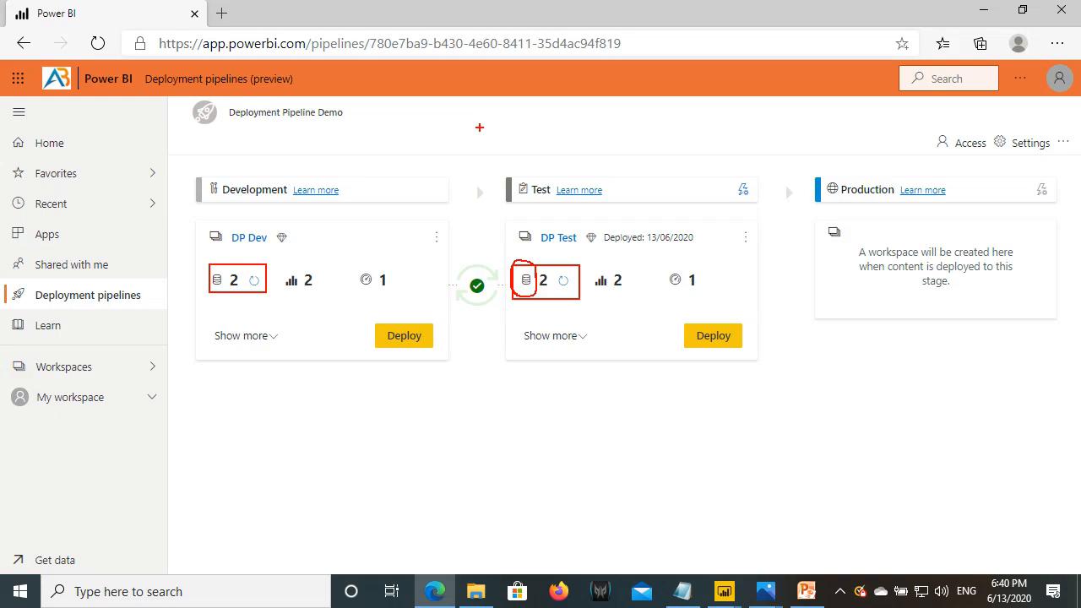
key("Escape")
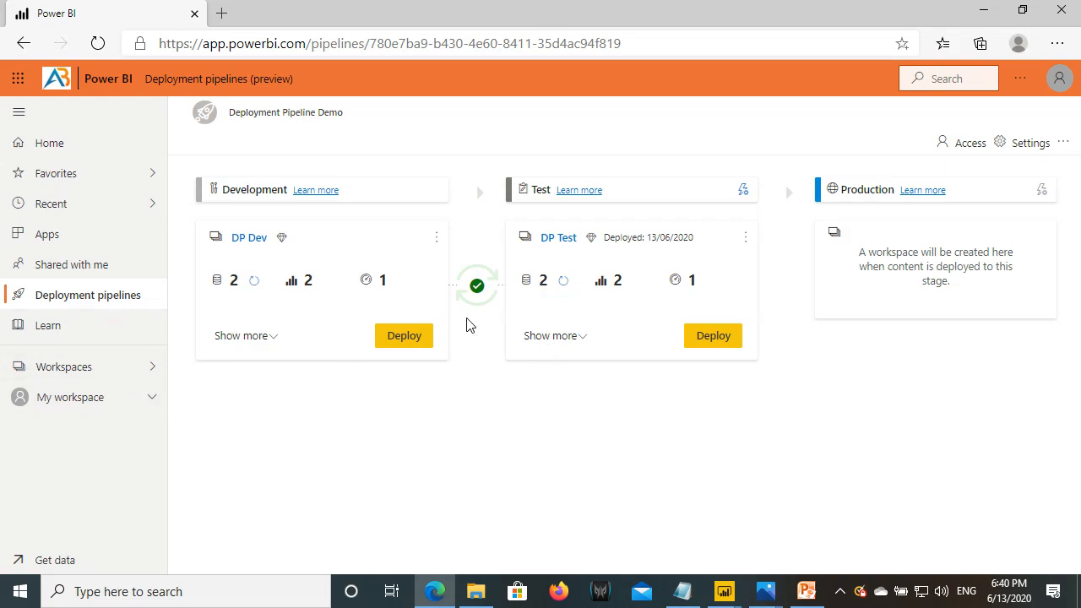
- Check DP Test's datasets list, then open the Test stage's deployment settings from the pipeline
left_click(71, 369)
left_click(239, 253)
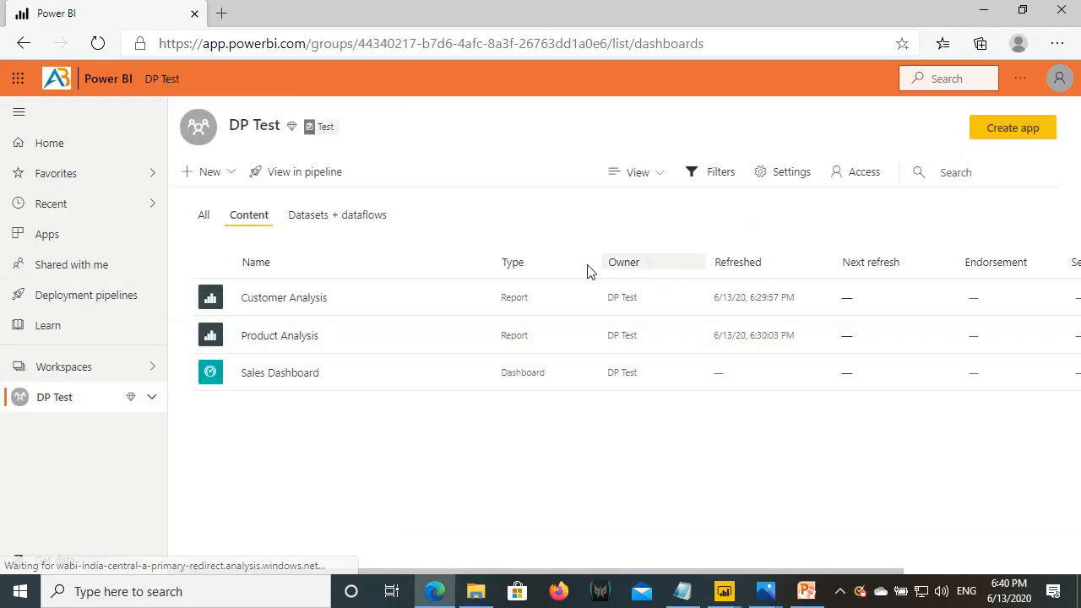
left_click(327, 218)
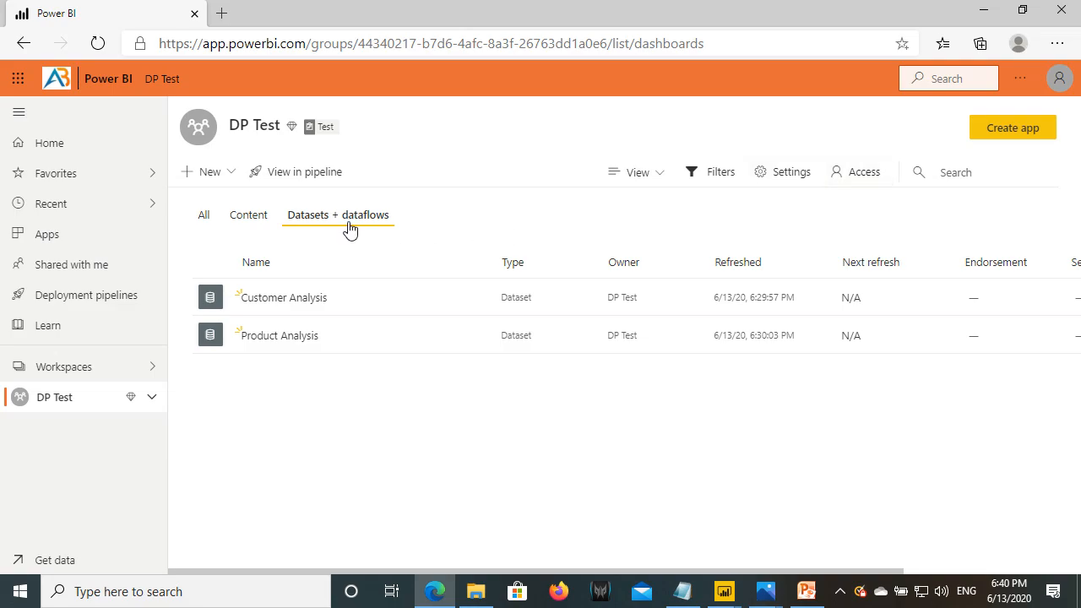
left_click(83, 306)
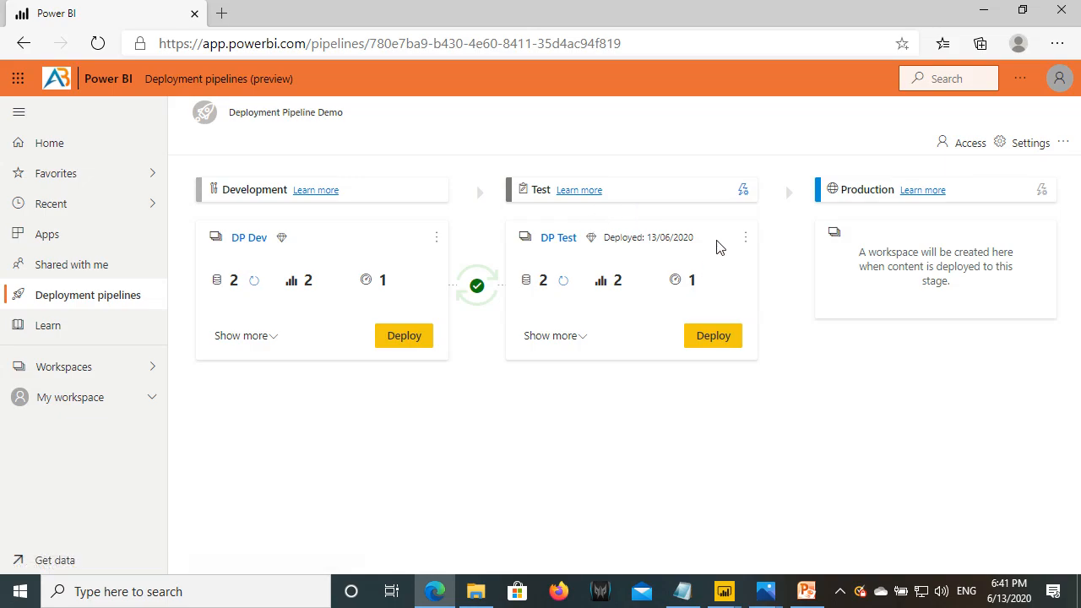
left_click(742, 194)
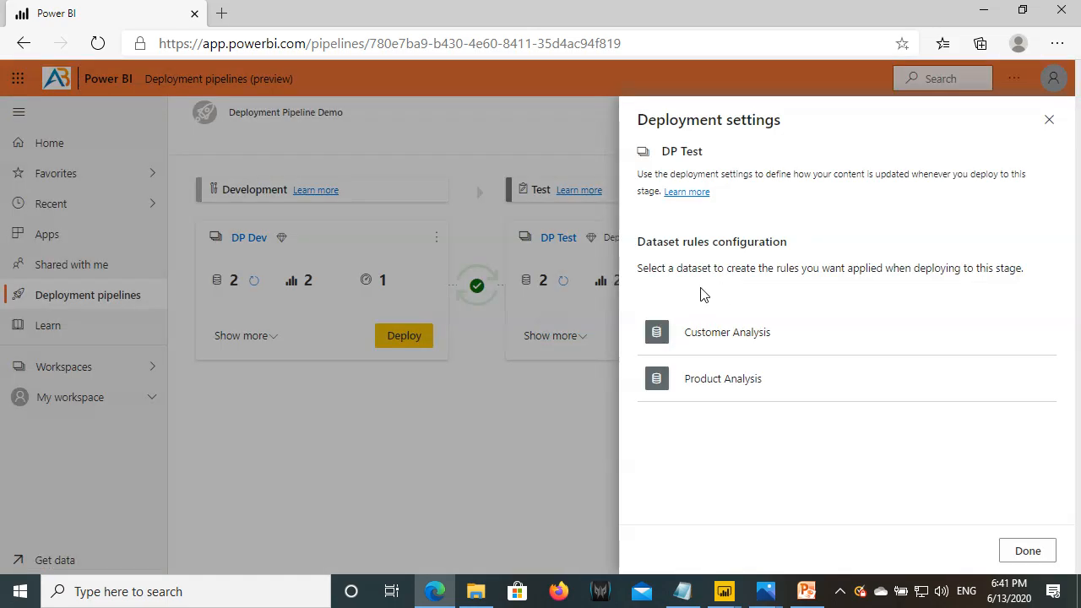
- Start a Customer Analysis data source rule that replaces the adventureworksdw2014 source
left_click(722, 338)
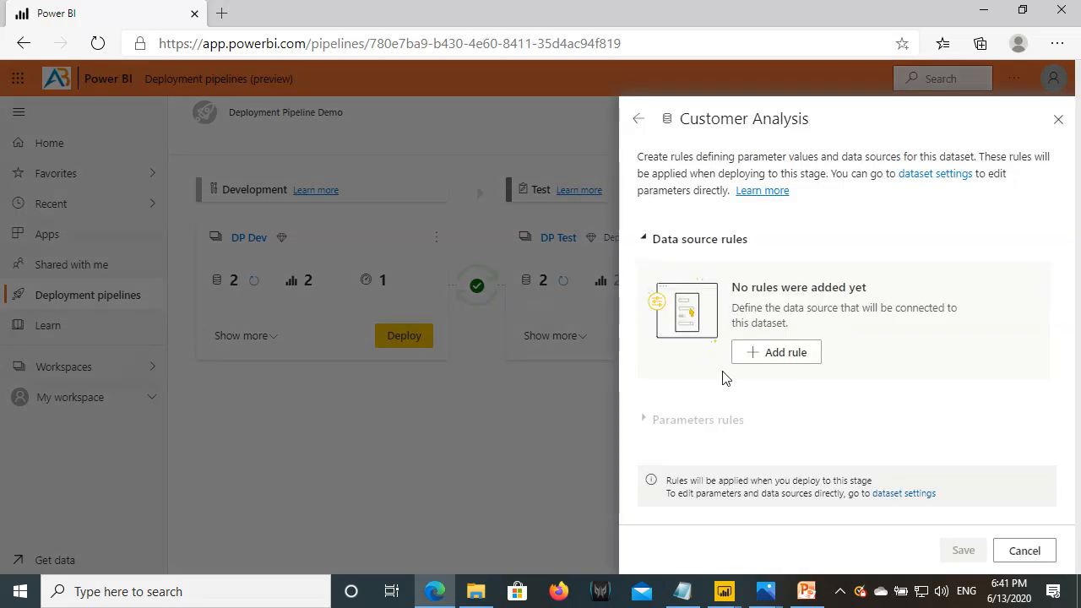
left_click(754, 354)
left_click(735, 332)
left_click(687, 371)
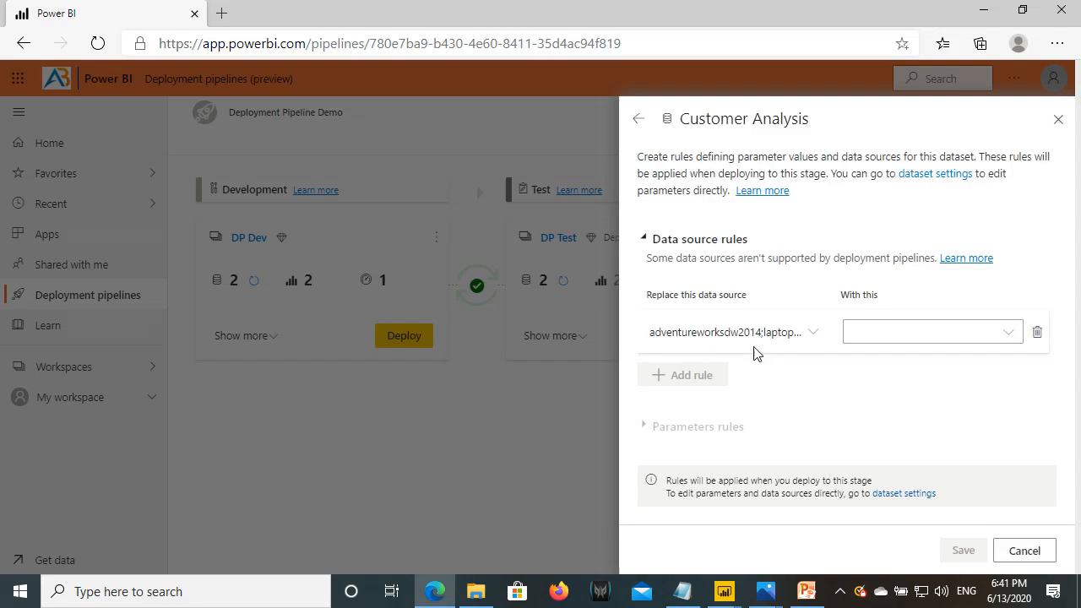
key("ctrl+2")
left_click_drag(643, 289, 777, 313)
left_click_drag(648, 324, 809, 343)
left_click_drag(840, 285, 891, 303)
key("Escape")
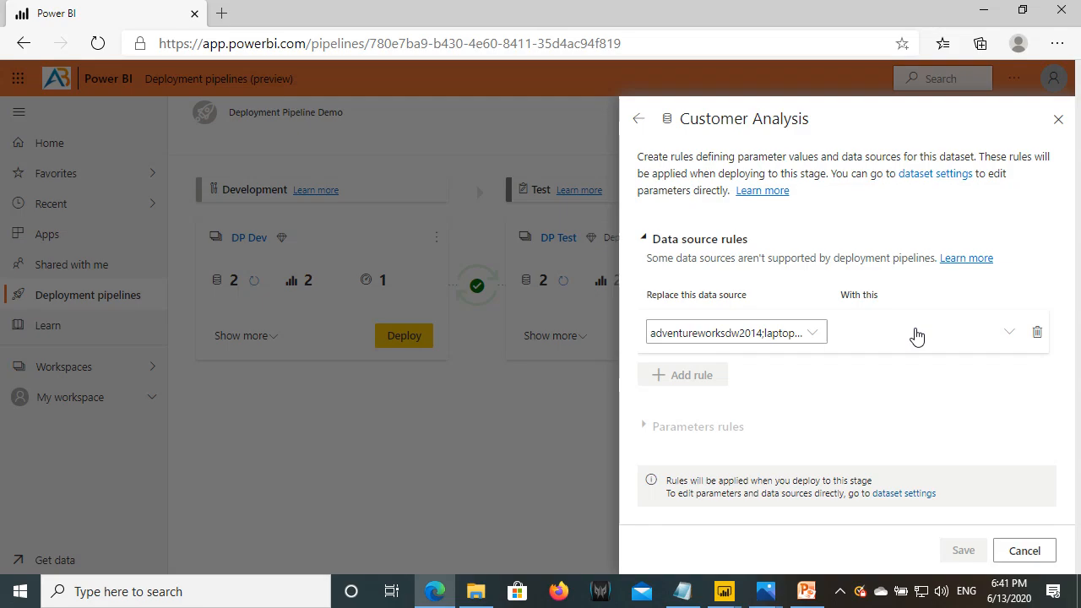
- Set the replacement to Other and paste the Test server LAPTOP-GFUN085Q\MSSQLSERVER02 from the notes
left_click(916, 334)
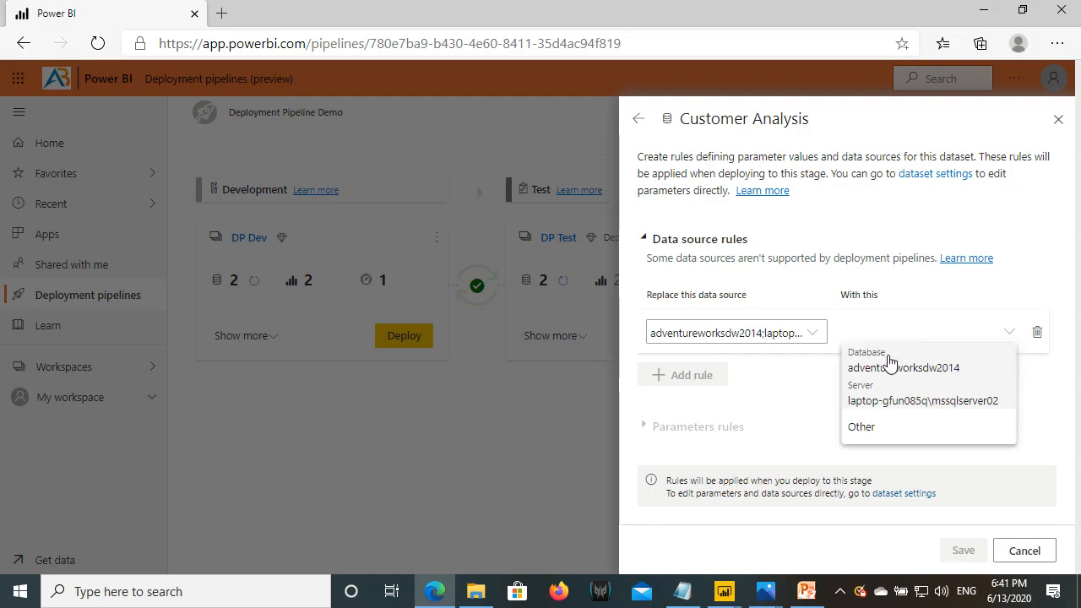
left_click(878, 397)
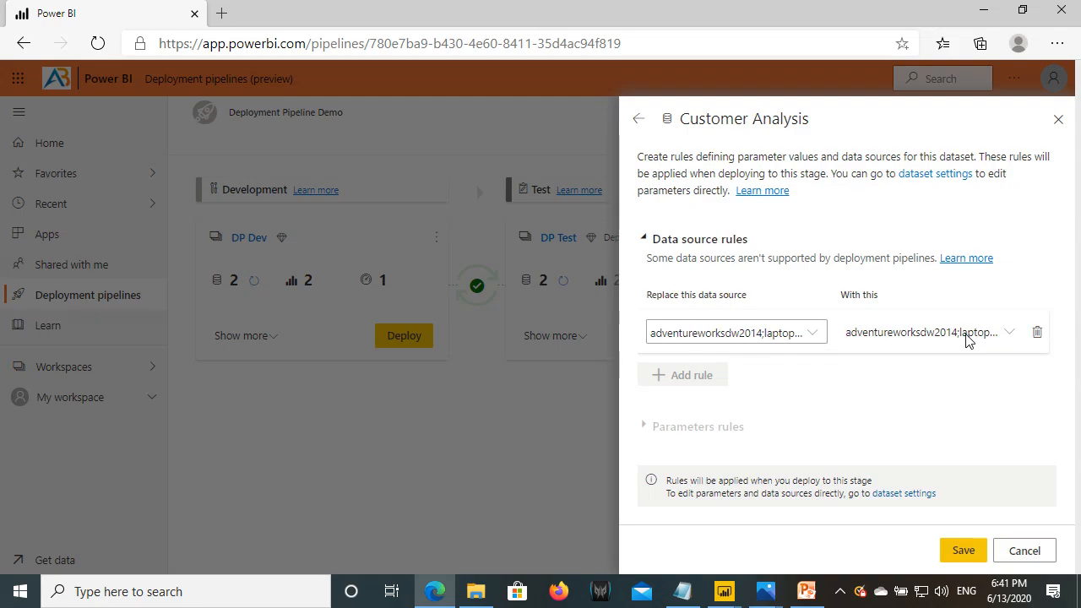
left_click(971, 334)
left_click(885, 429)
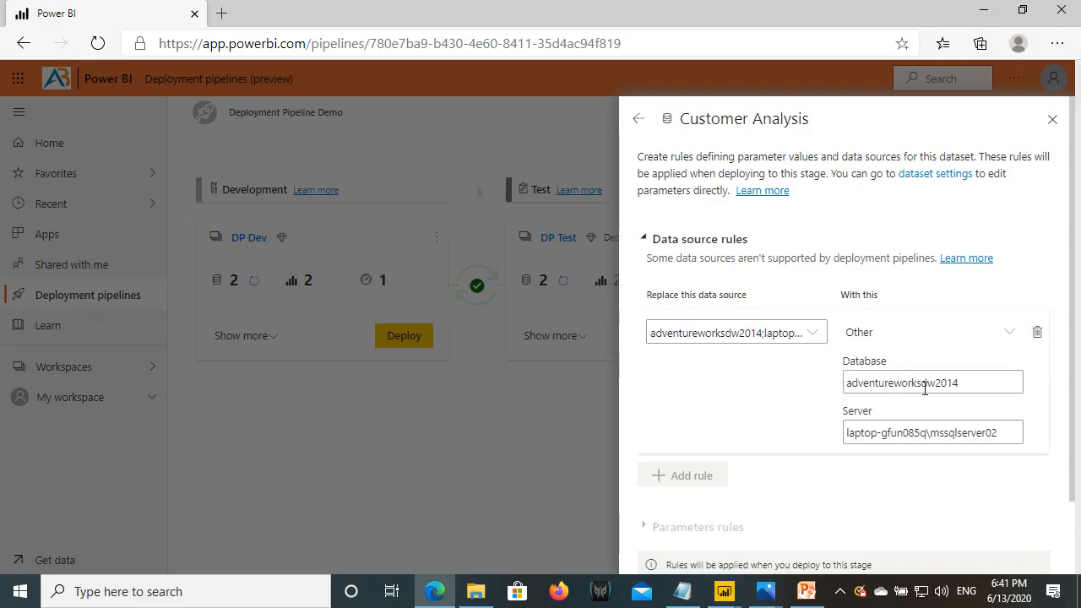
left_click_drag(1005, 438, 844, 434)
left_click_drag(971, 384, 847, 383)
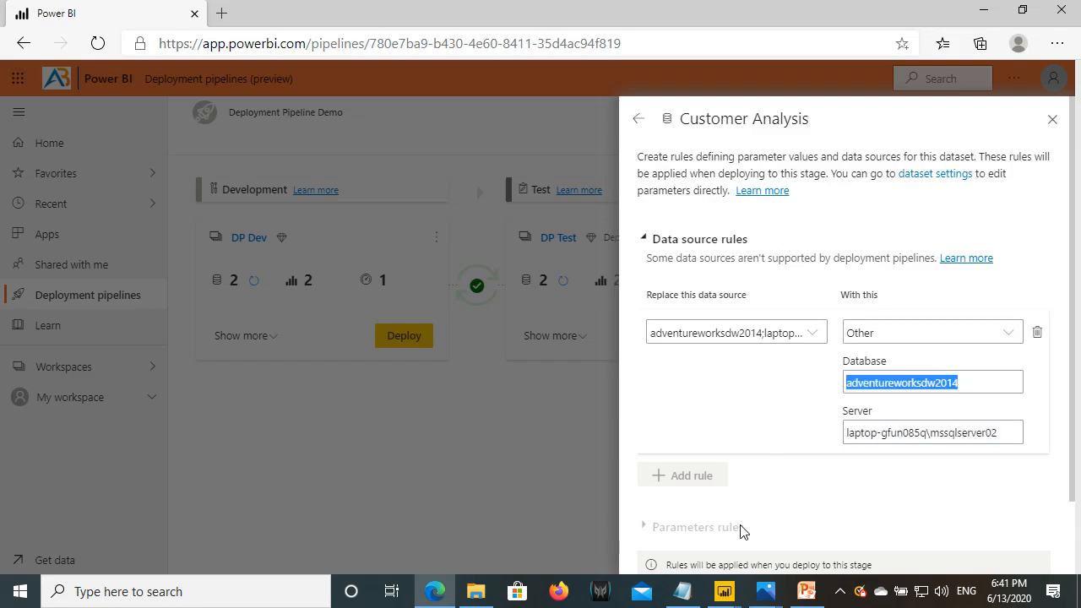
left_click(682, 591)
left_click_drag(291, 254, 5, 253)
key("ctrl+c")
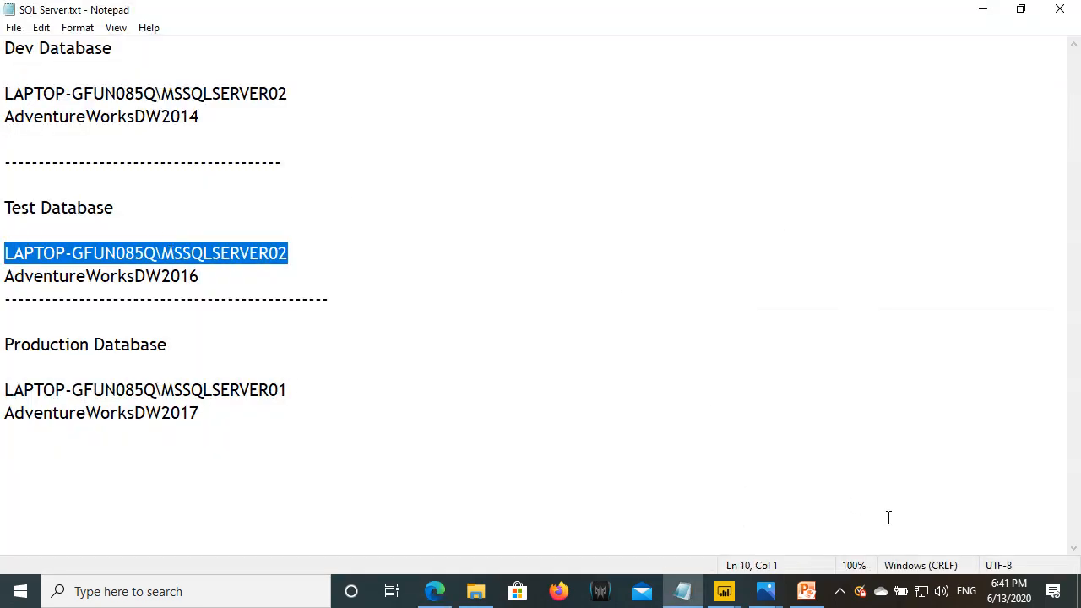
left_click(436, 594)
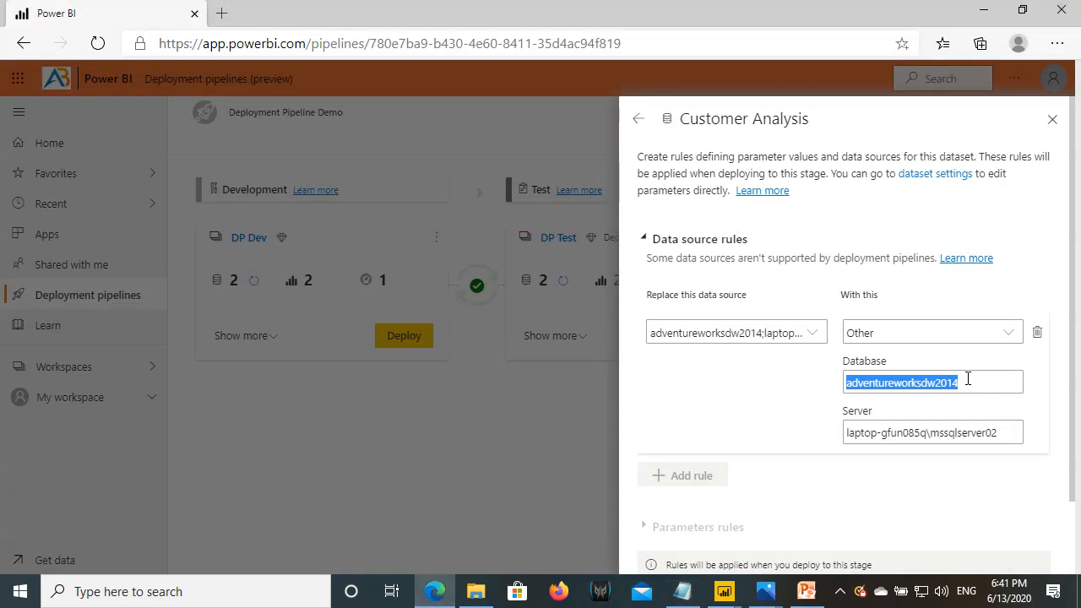
left_click_drag(1003, 430, 827, 427)
key("ctrl+v")
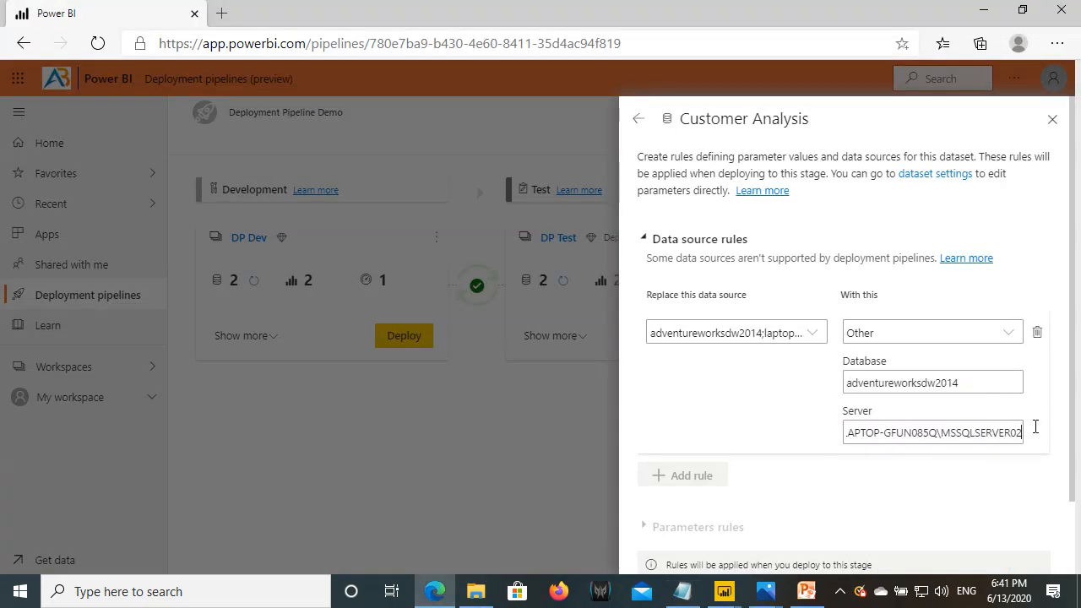
- Paste AdventureWorksDW2016 as the database, save the rule, and return to the datasets list
left_click(682, 592)
left_click_drag(198, 275, 4, 275)
key("ctrl+c")
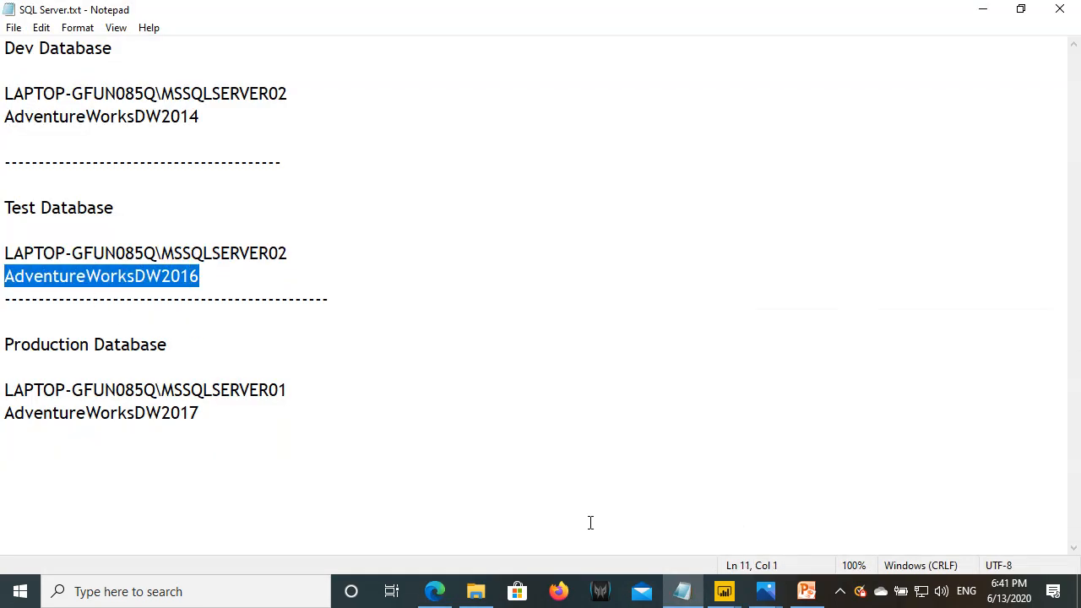
left_click(436, 591)
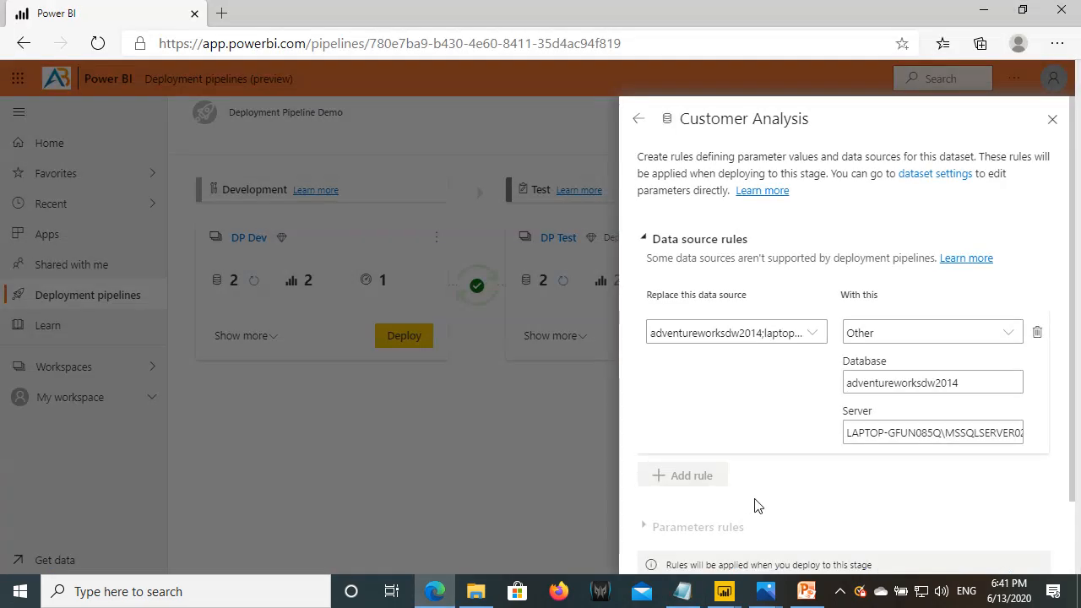
left_click_drag(965, 384, 844, 384)
key("ctrl+v")
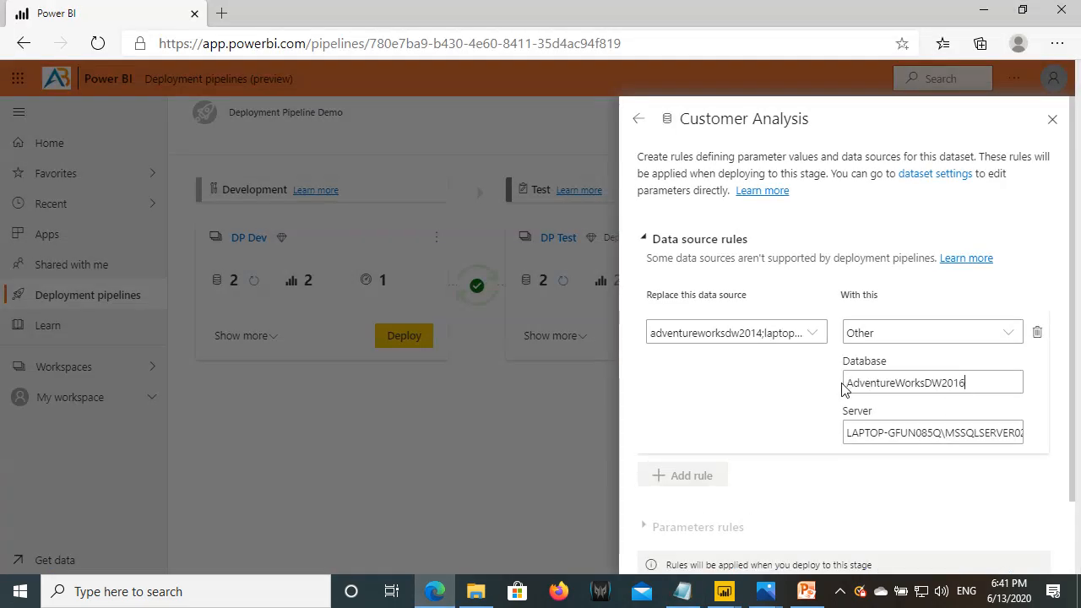
scroll(780, 394, "down", 2)
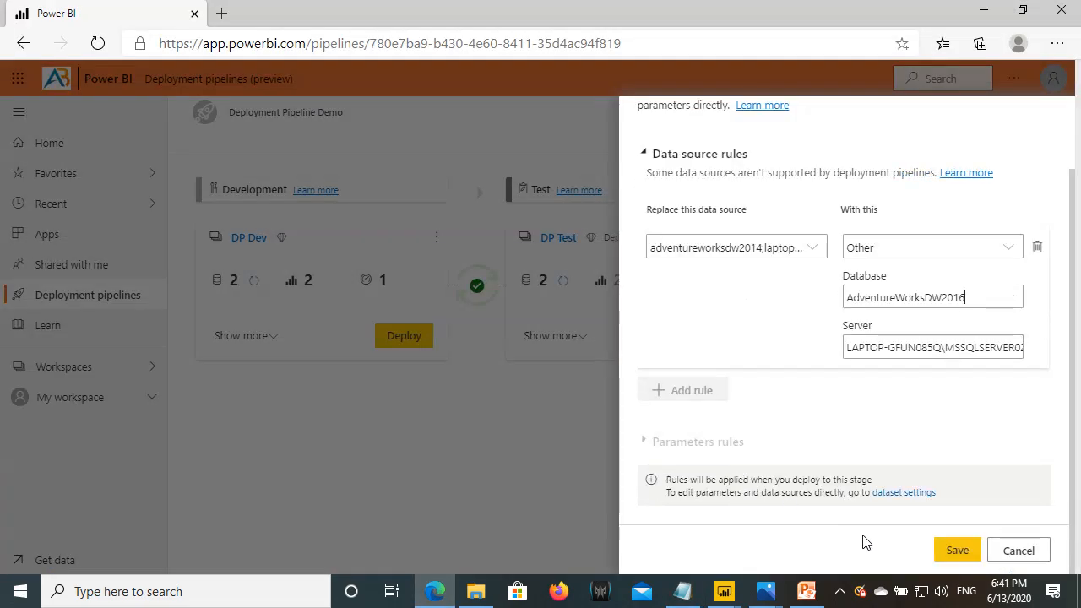
left_click(957, 550)
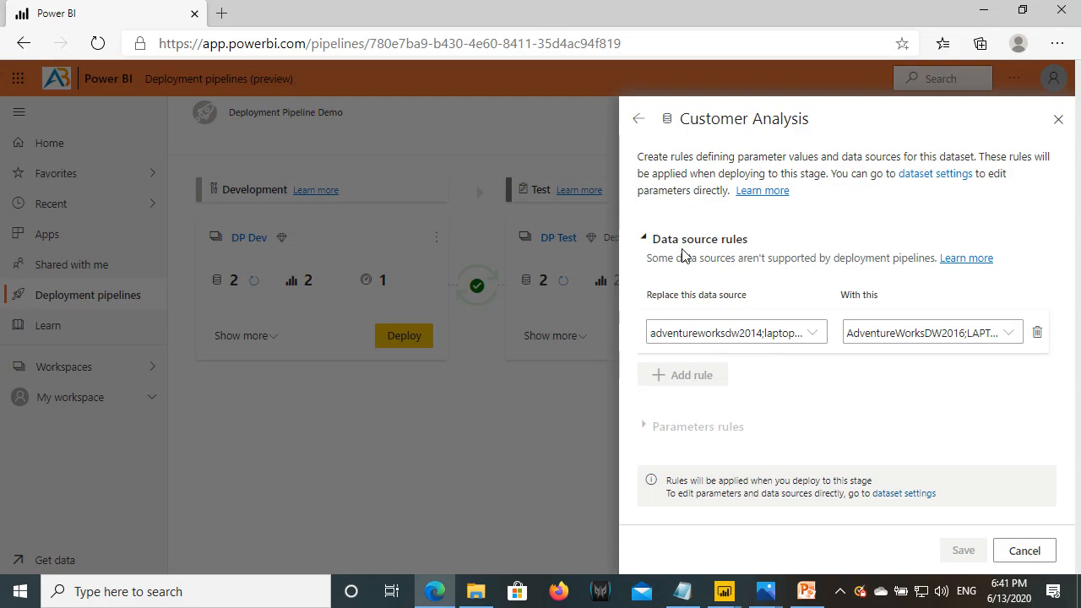
left_click_drag(653, 229, 757, 253)
left_click(639, 119)
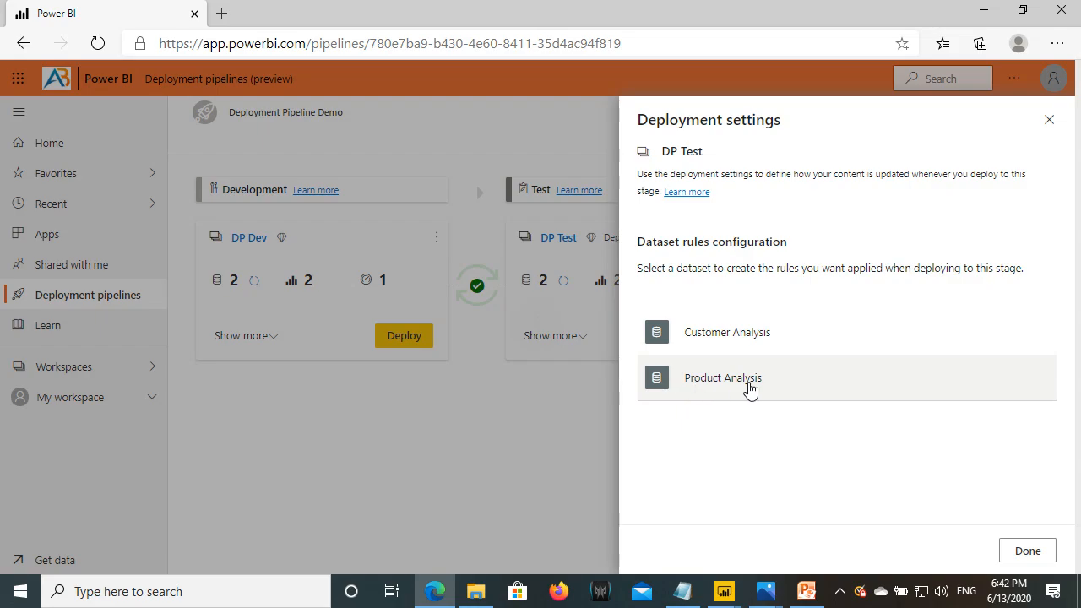
- Open the Product Analysis dataset's rules, which have no data source rules yet
left_click(711, 386)
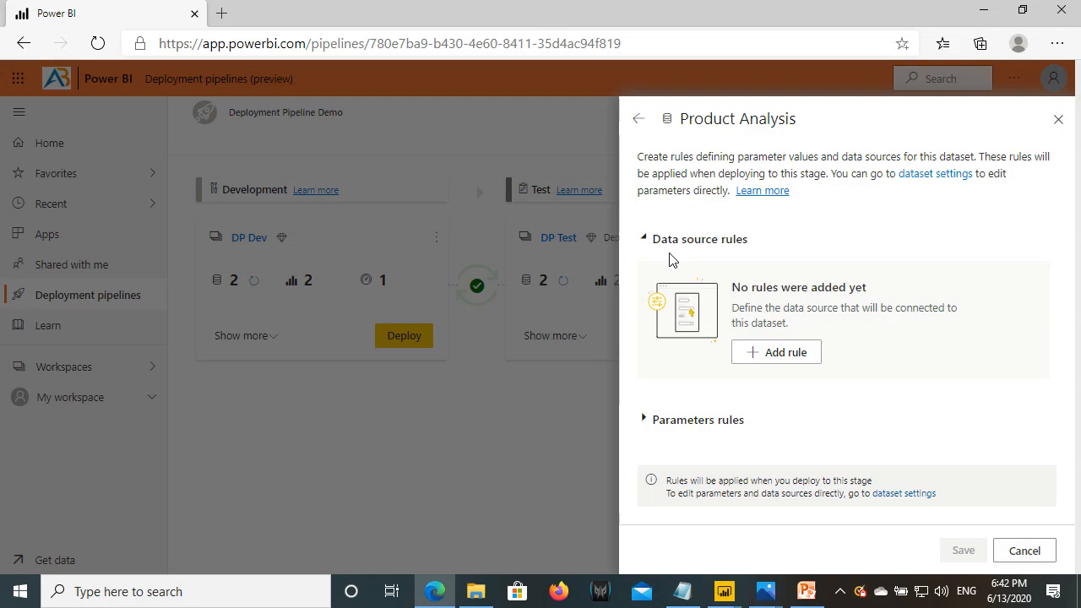
left_click_drag(651, 235, 765, 260)
left_click_drag(651, 410, 754, 434)
left_click_drag(664, 430, 733, 430)
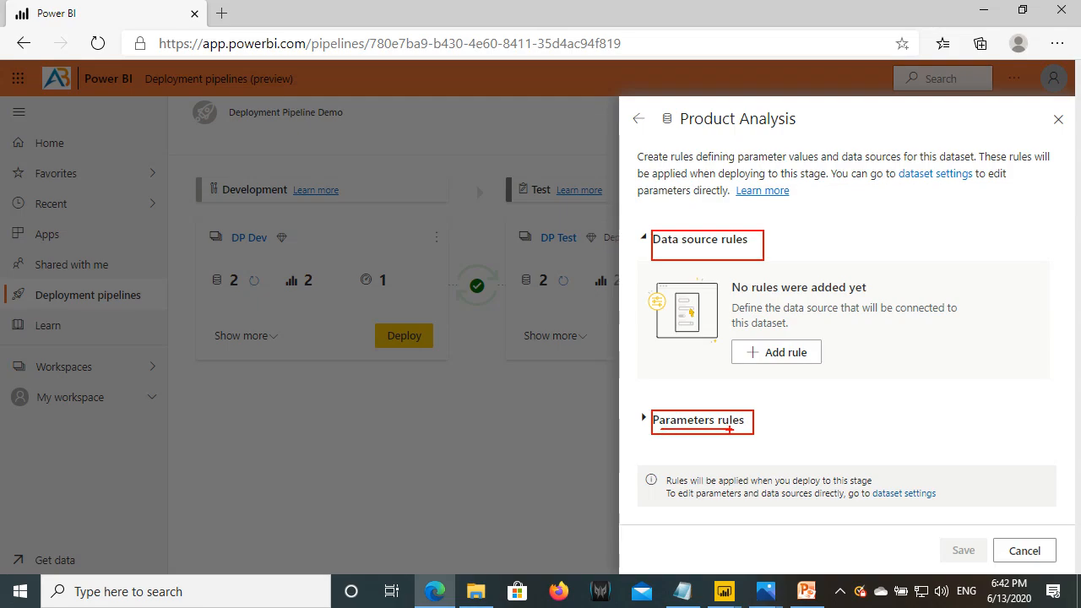
left_click_drag(658, 104, 814, 136)
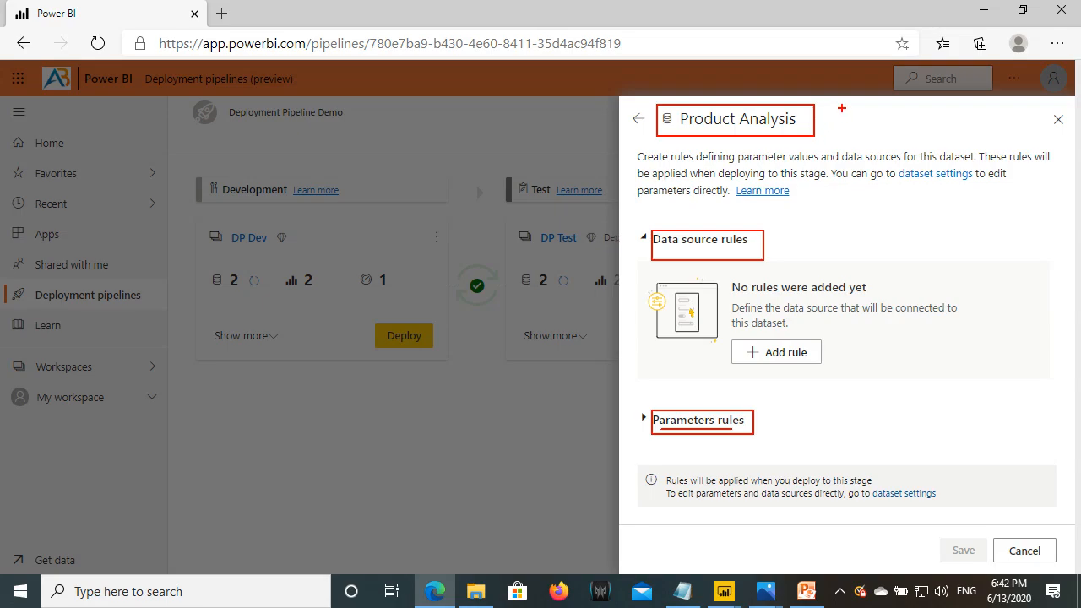
key("Escape")
- Look through the open Power BI Desktop report windows to find Product Analysis
left_click(725, 593)
left_click(727, 598)
left_click(728, 598)
left_click(724, 599)
left_click(726, 598)
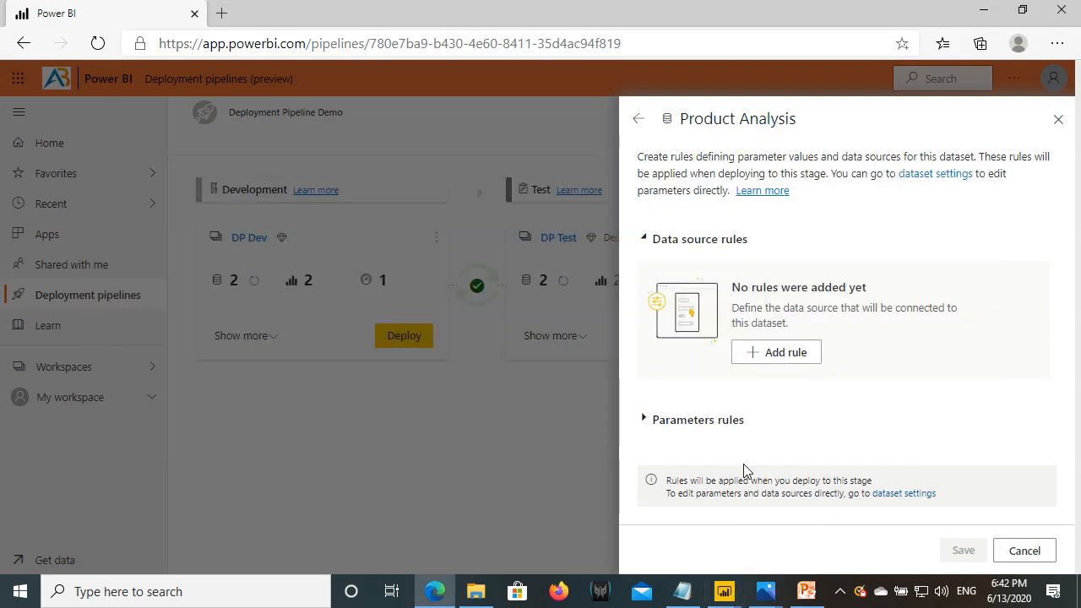
key("alt+Tab")
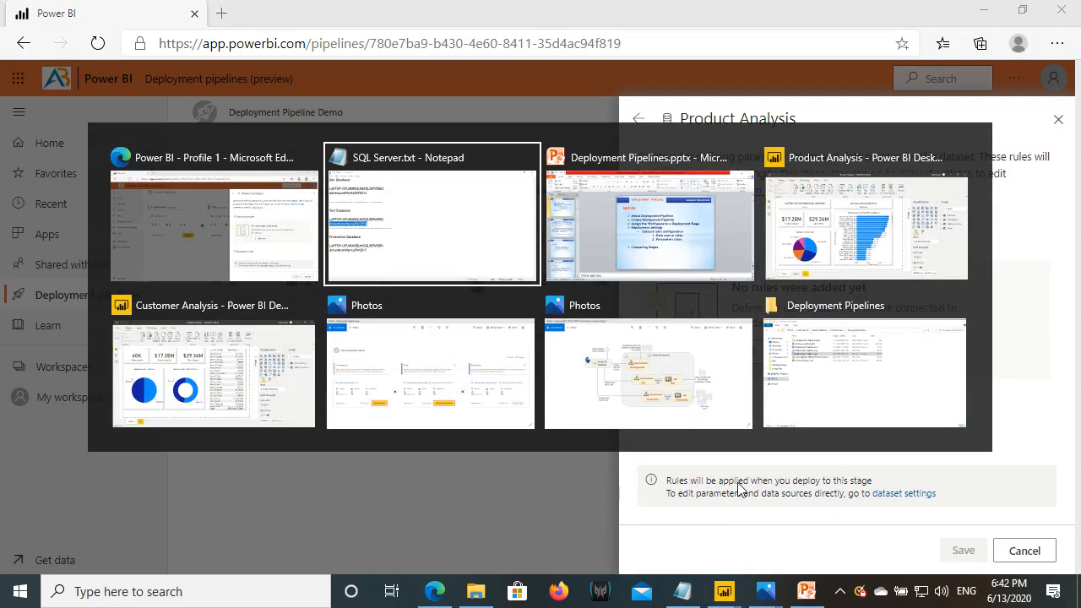
- Open Product Analysis in Power Query Editor and view the ServerName and DatabaseName parameter values
key("alt+Tab")
key("alt+Tab")
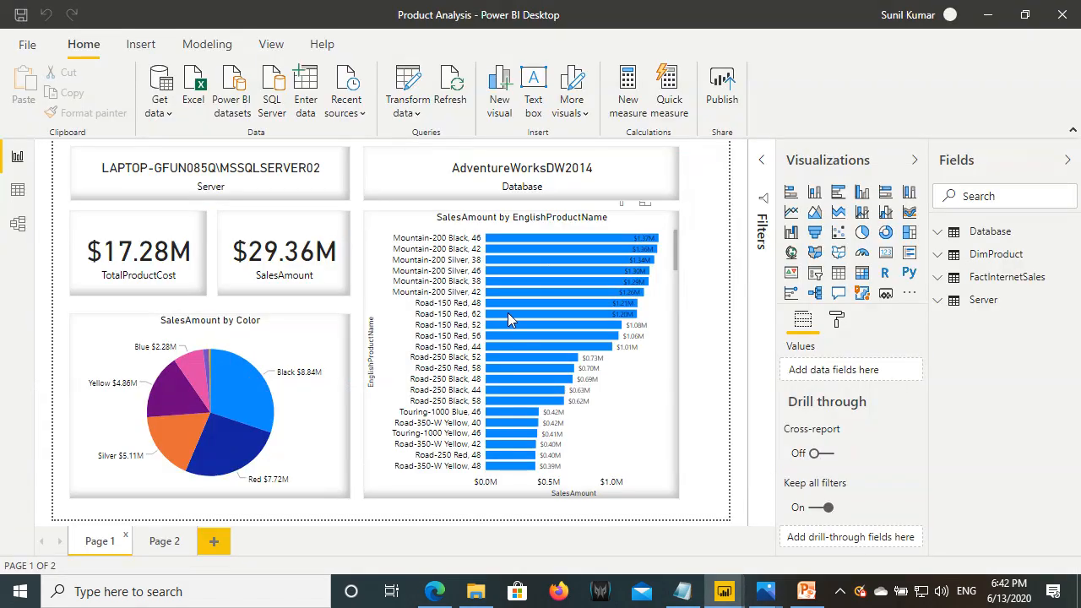
left_click(411, 101)
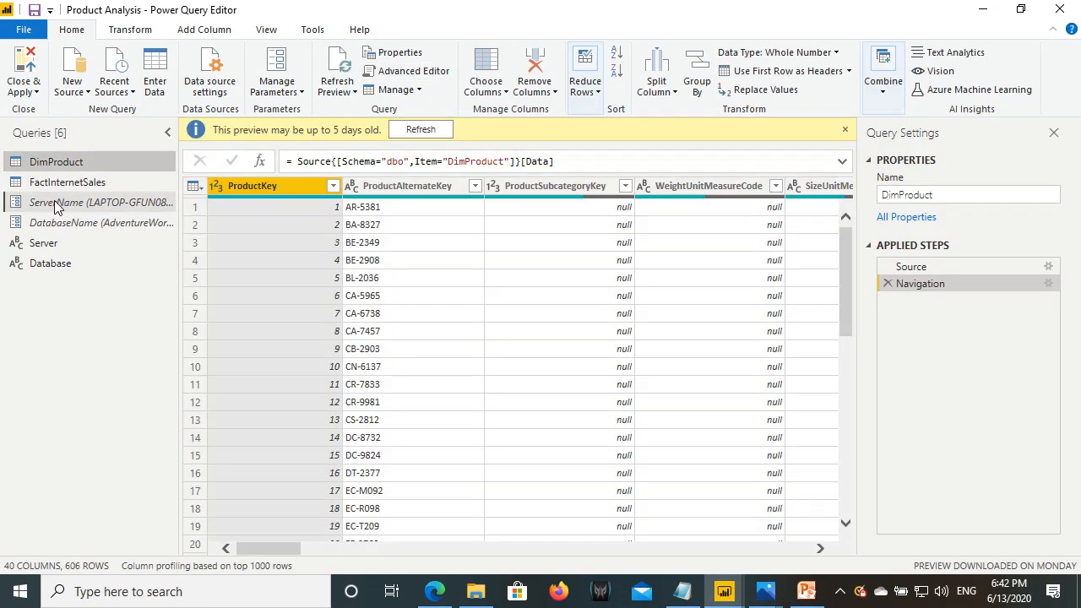
left_click(59, 203)
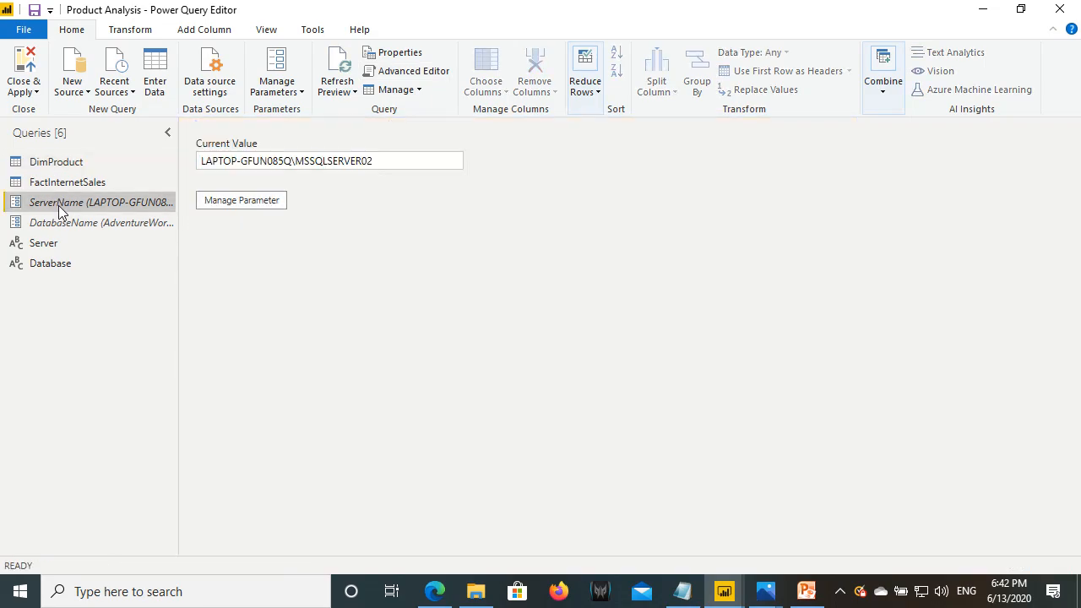
left_click(52, 225)
- Confirm DimProduct's Source step uses Sql.Database(ServerName, DatabaseName), then close the editor
left_click(59, 162)
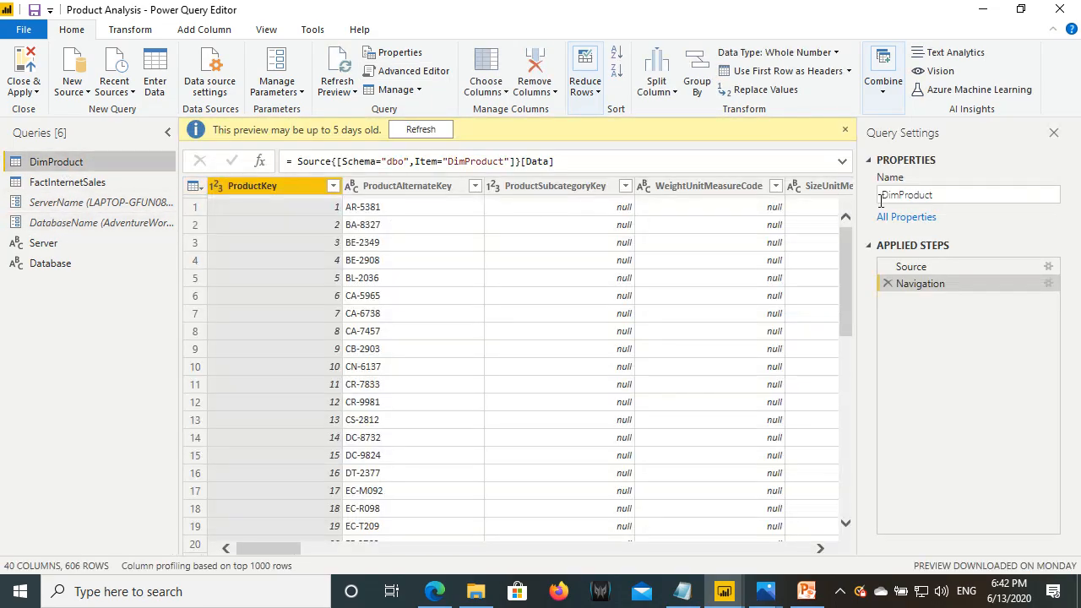
left_click(1046, 267)
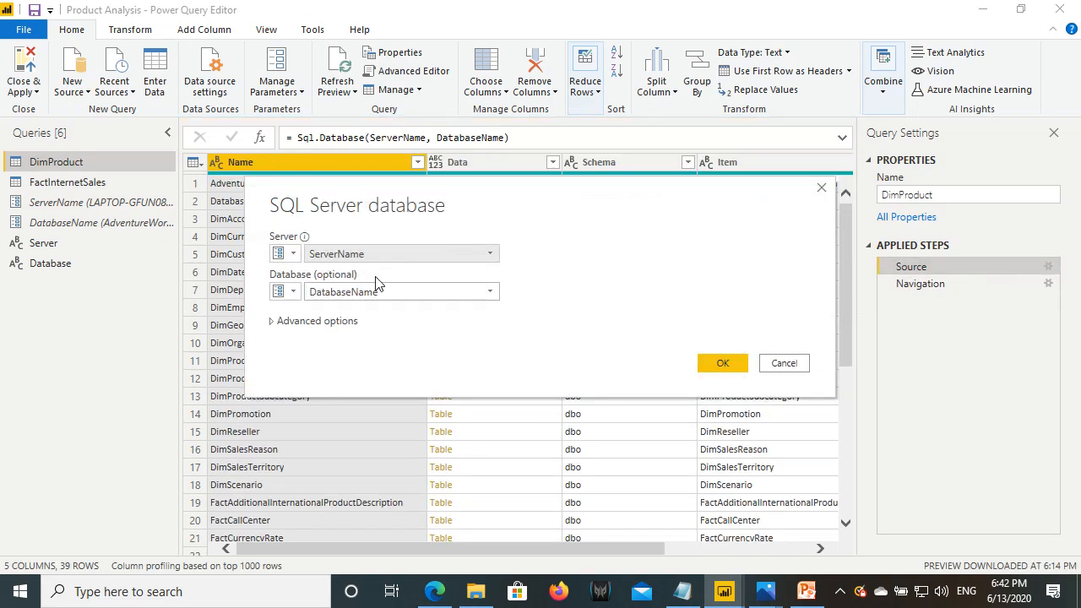
left_click(792, 364)
left_click(24, 63)
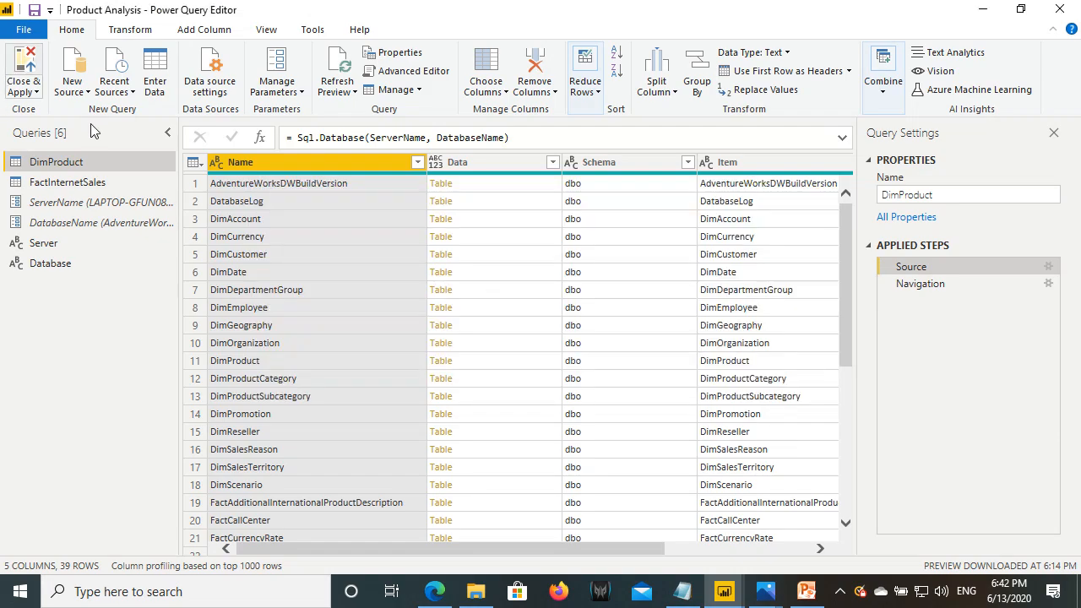
- Add a Product Analysis parameter rule based on ServerName
left_click(435, 591)
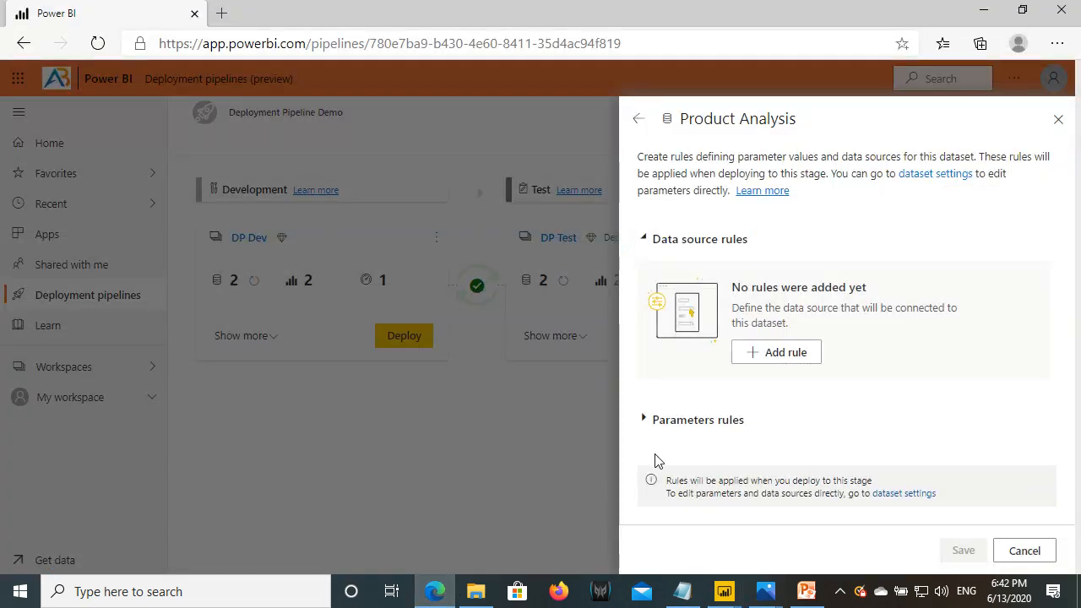
left_click(718, 422)
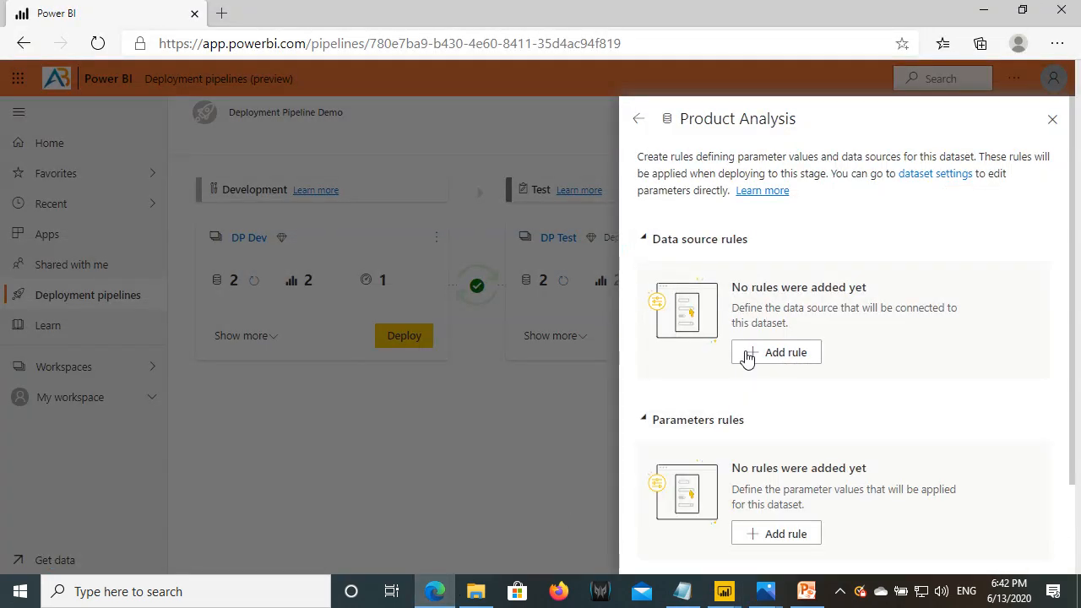
scroll(739, 371, "down", 2)
left_click(786, 427)
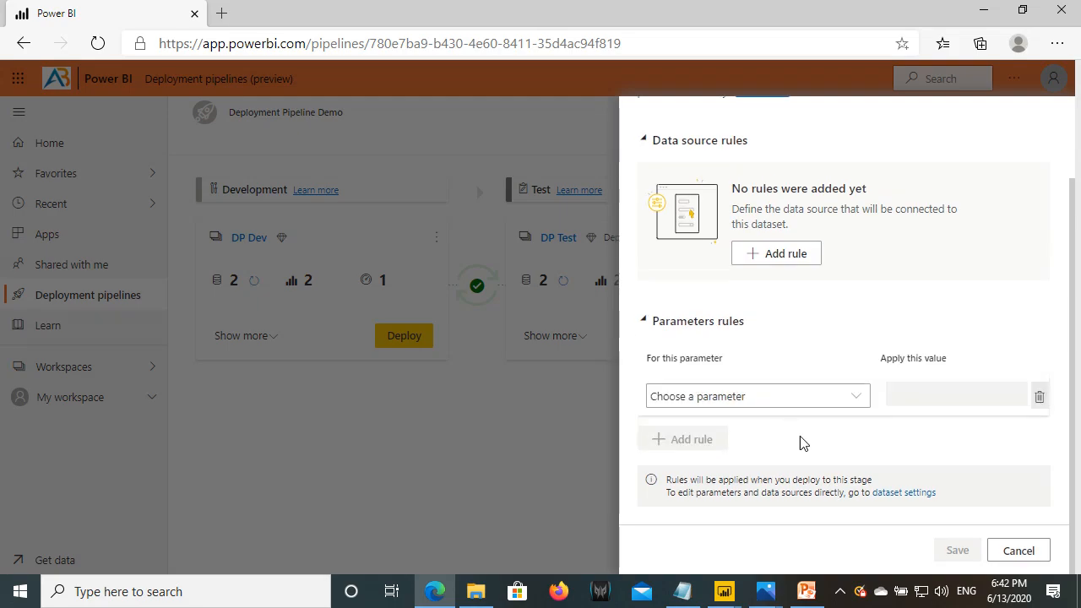
left_click(711, 397)
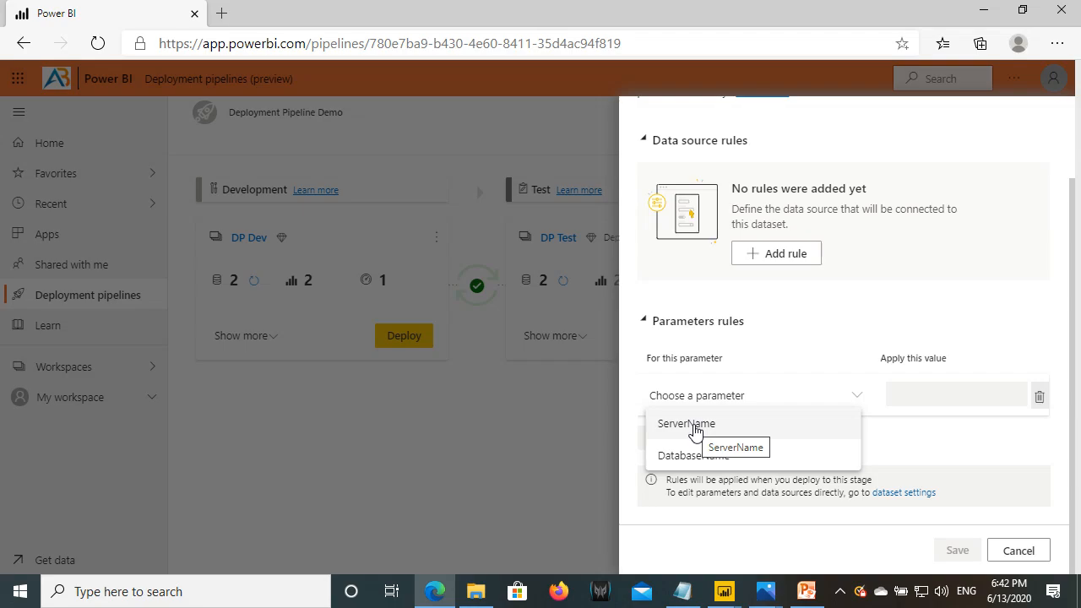
left_click(694, 427)
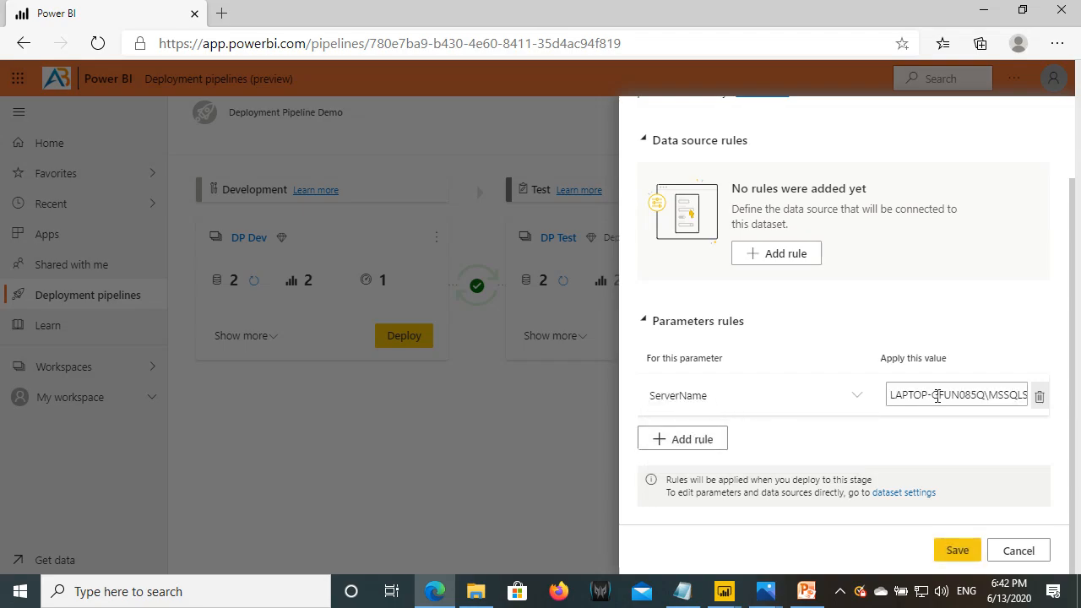
- Set the ServerName value to LAPTOP-GFUN085Q\MSSQLSERVER02 and add a second parameter rule
left_click_drag(940, 396, 1022, 392)
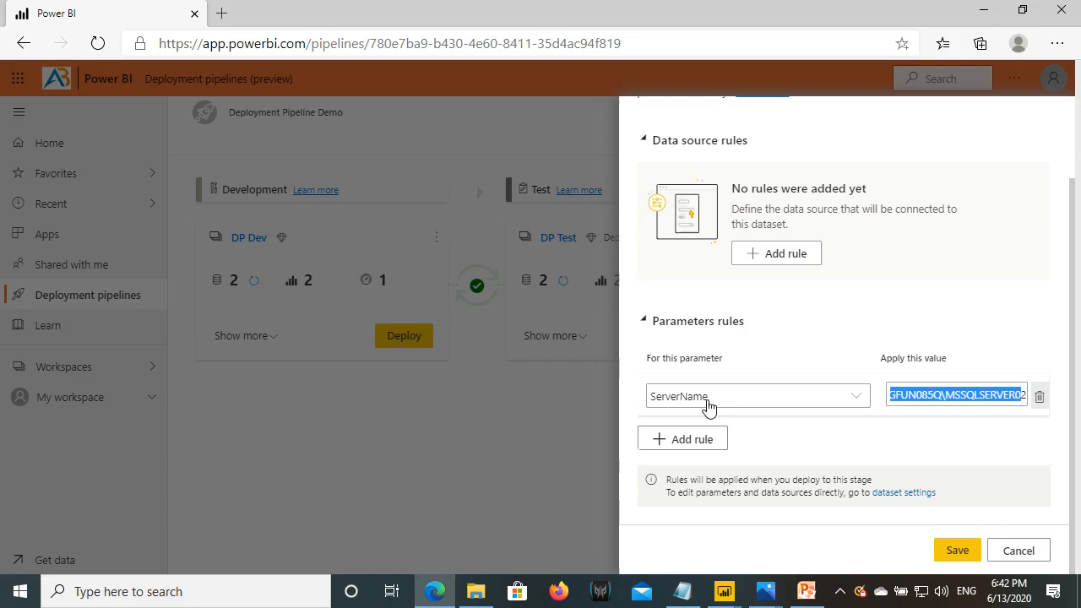
left_click(682, 592)
left_click_drag(279, 257, 7, 251)
key("ctrl+c")
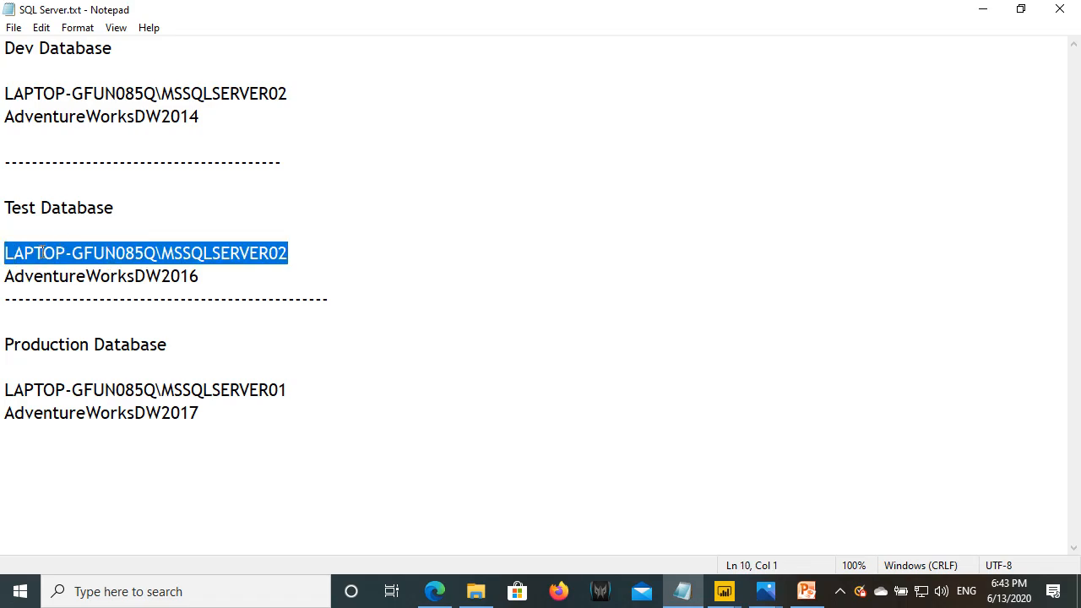
mouse_move(723, 597)
left_click(439, 592)
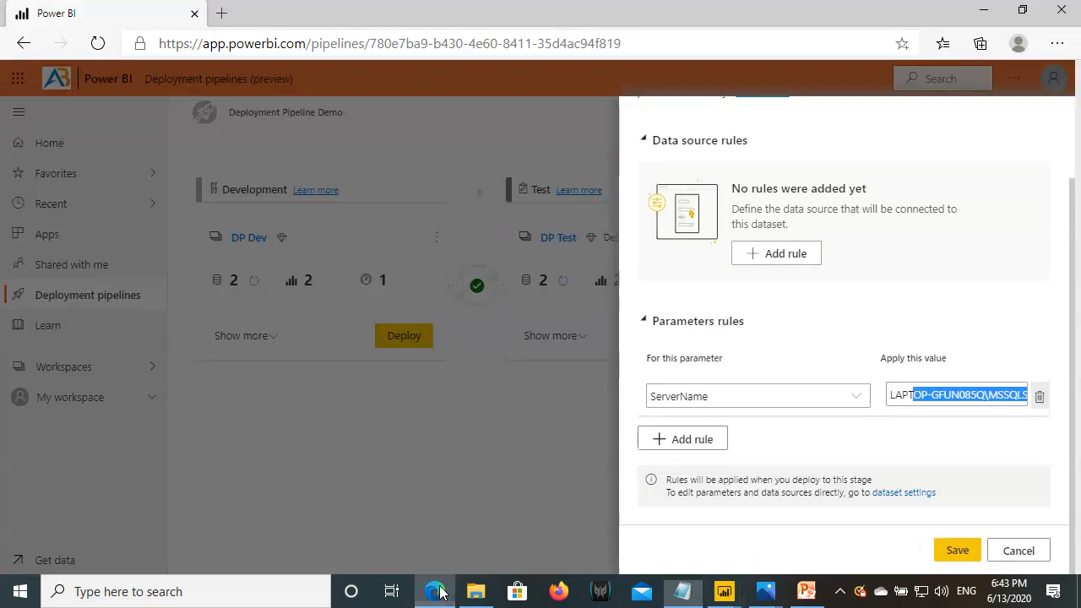
left_click(927, 397)
key("ctrl+a")
key("ctrl+v")
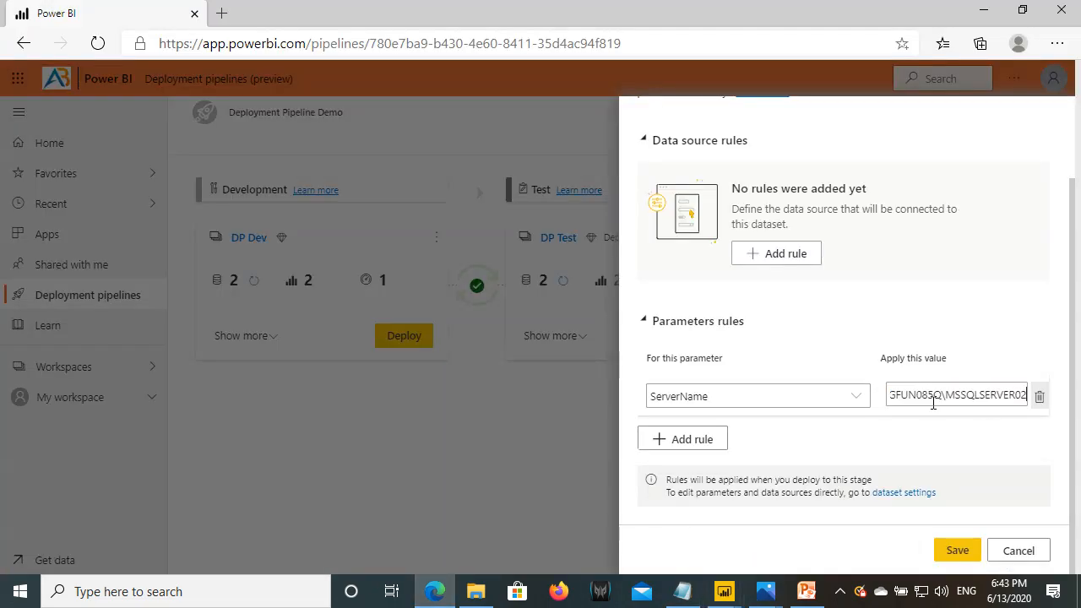
left_click(688, 440)
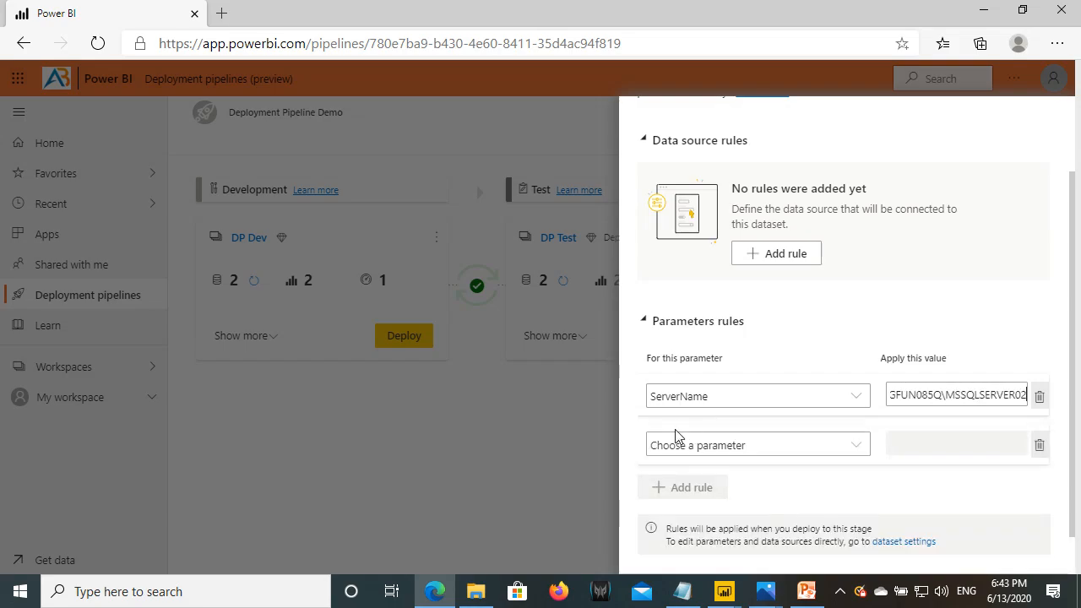
- Base the second rule on DatabaseName with the value AdventureWorksDW2016
left_click(726, 445)
left_click(676, 503)
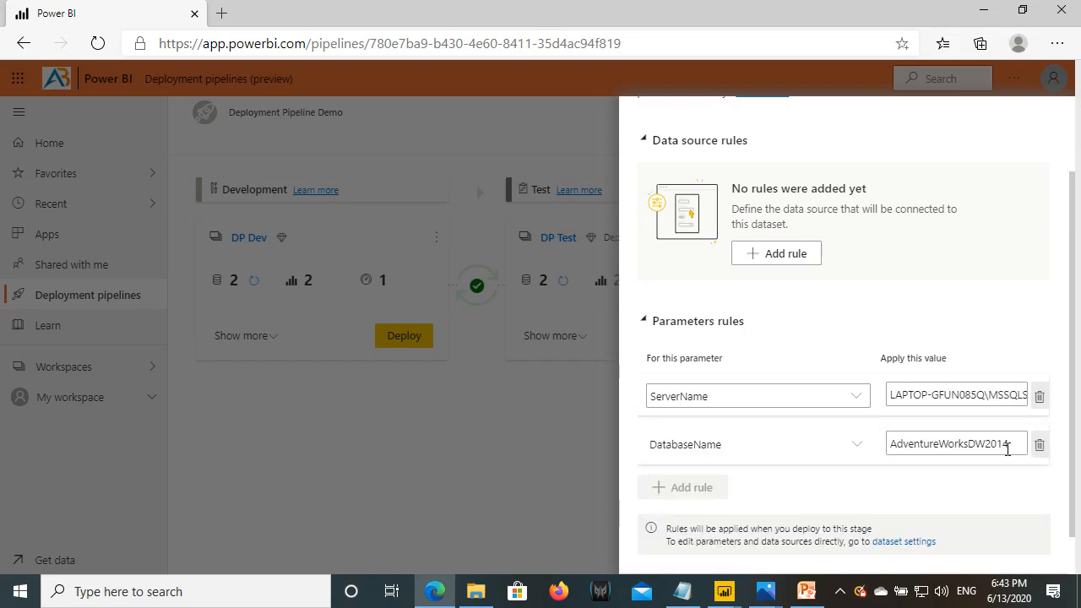
left_click_drag(1016, 448, 885, 443)
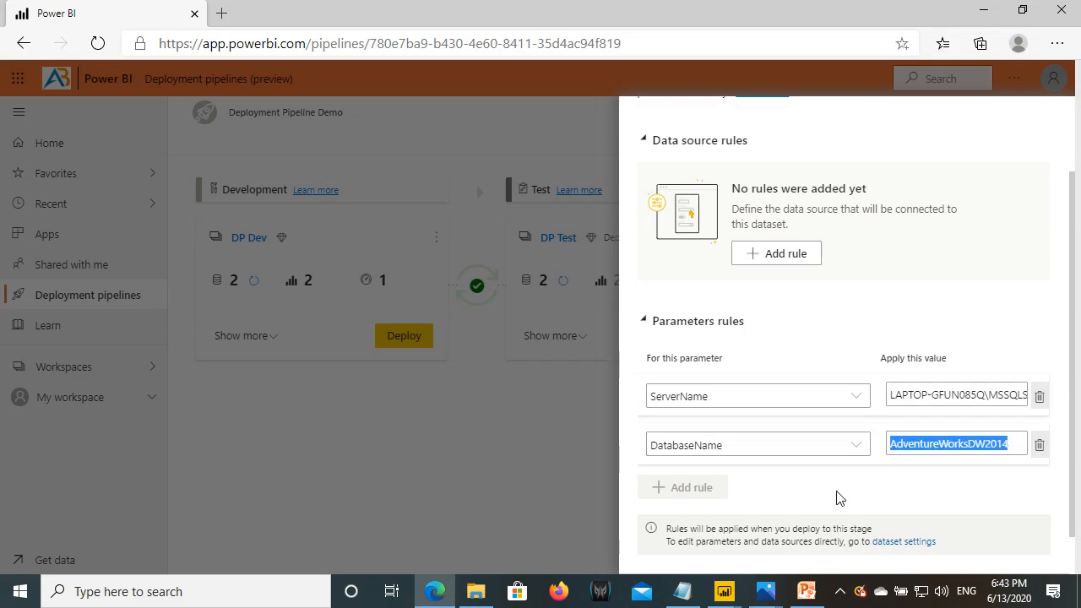
left_click(686, 591)
left_click_drag(206, 276, 4, 277)
key("ctrl+c")
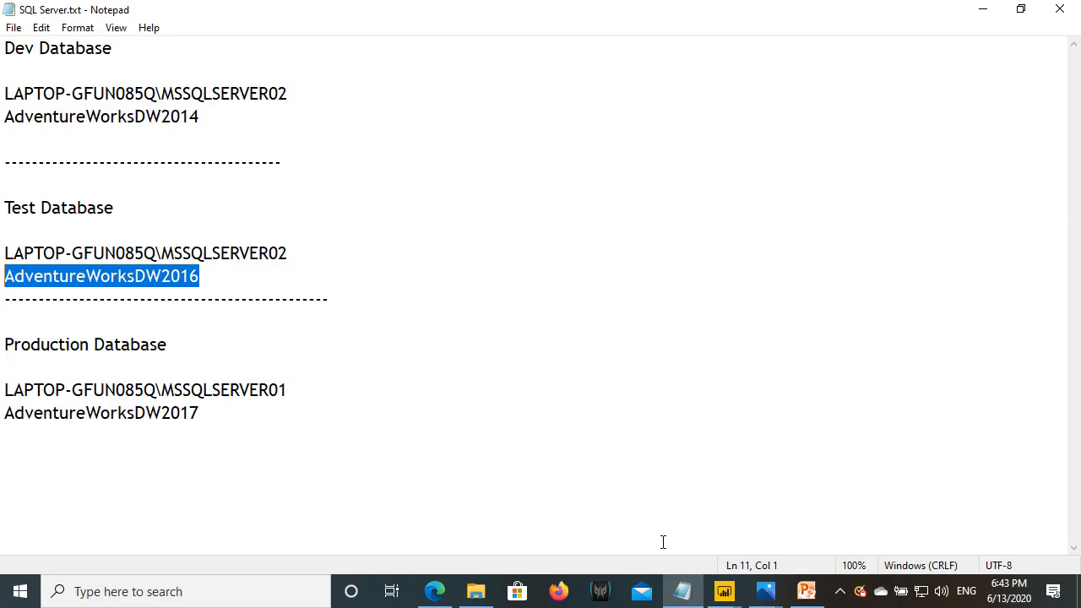
left_click(435, 591)
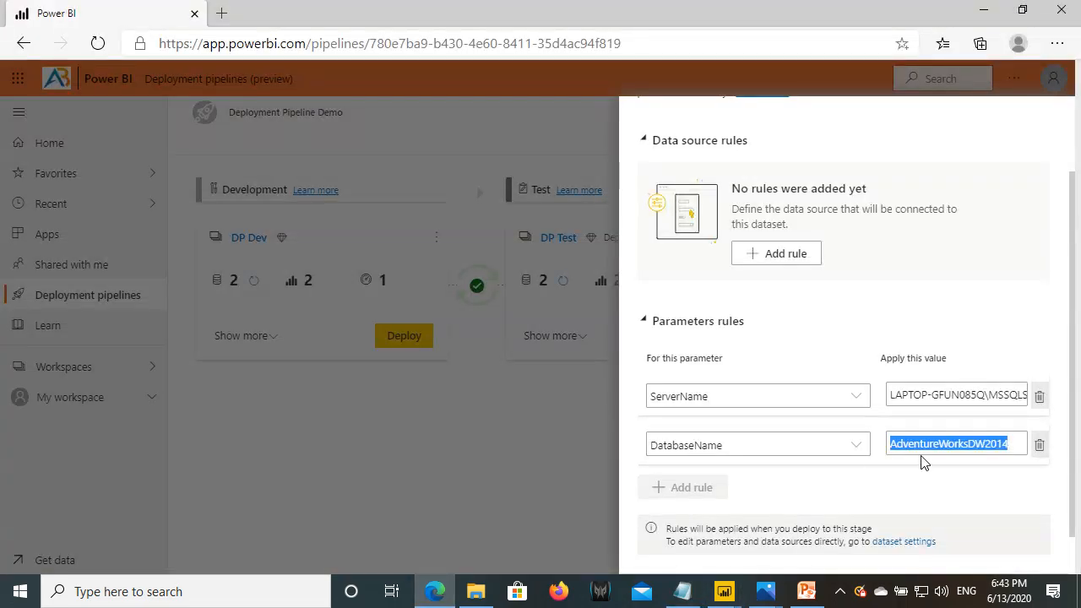
key("ctrl+v")
- Save the Product Analysis parameter rules and go back to the DP Test dataset list
scroll(988, 431, "down", 1)
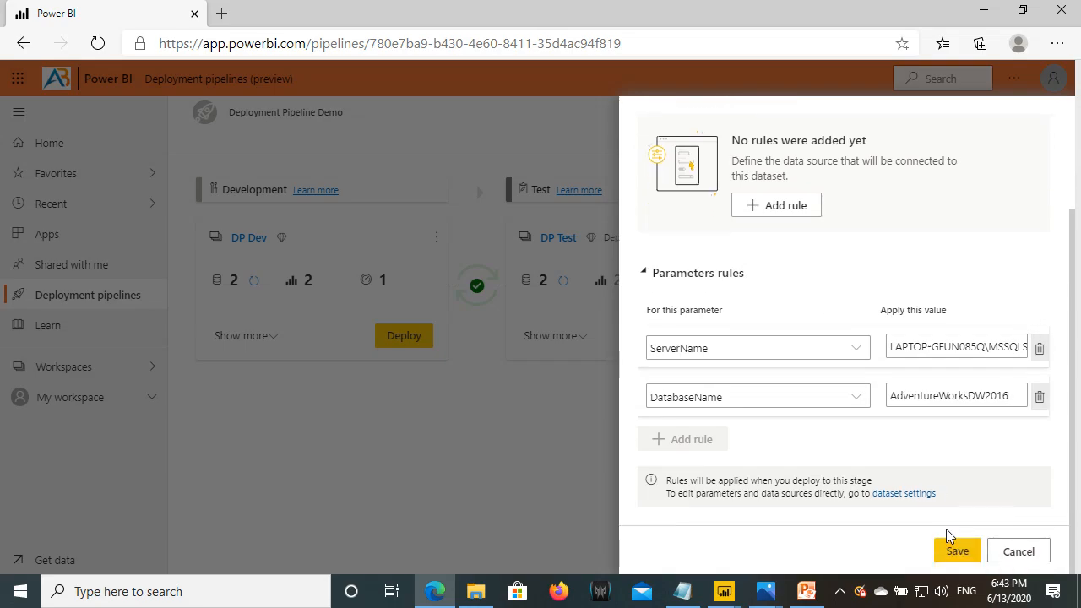
left_click(957, 552)
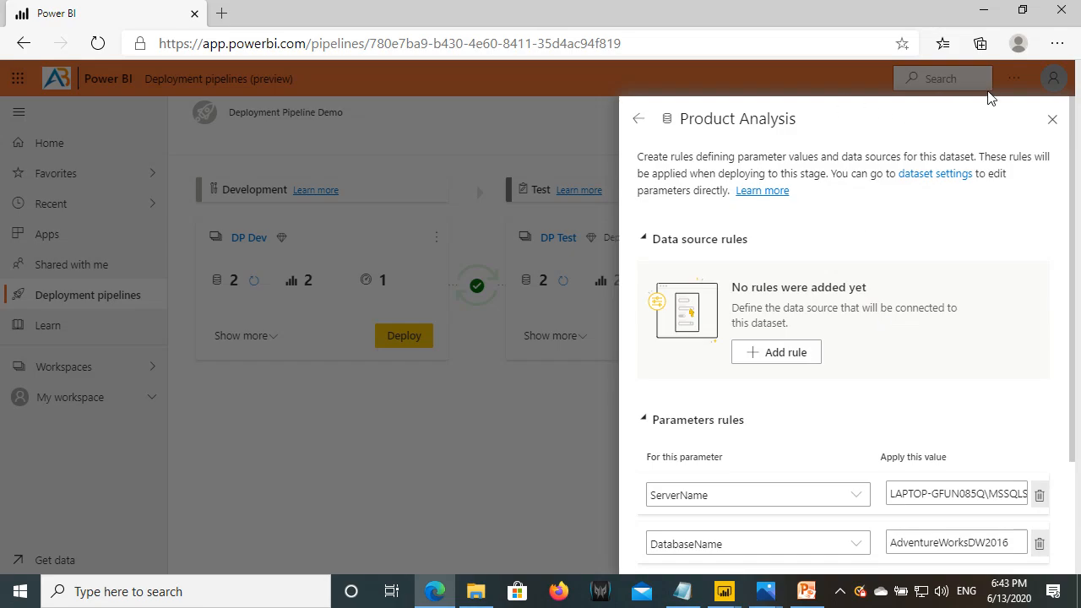
scroll(929, 389, "down", 3)
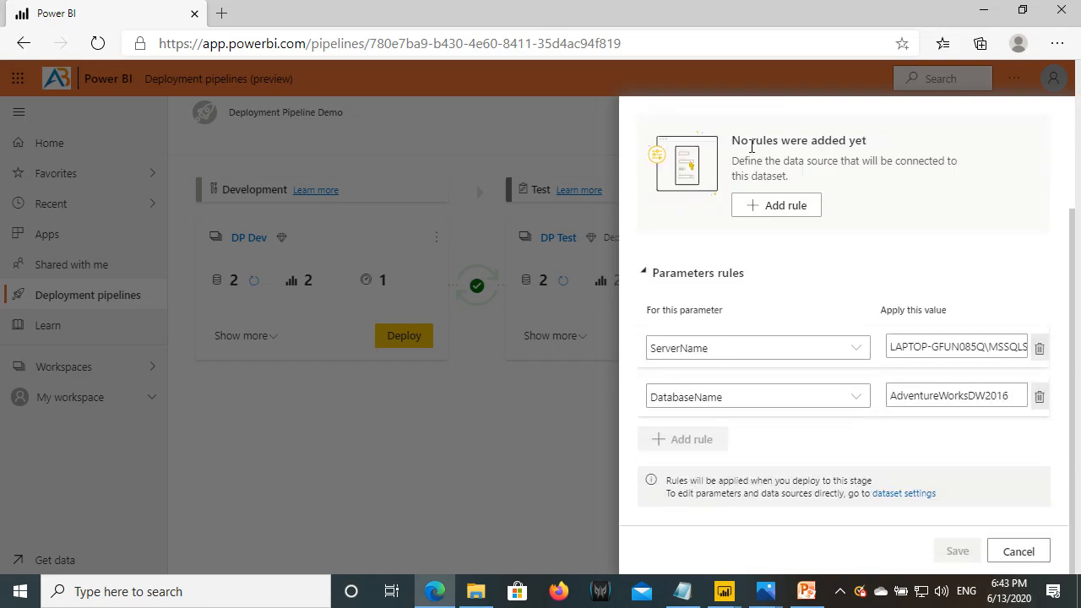
scroll(680, 186, "up", 3)
left_click(639, 119)
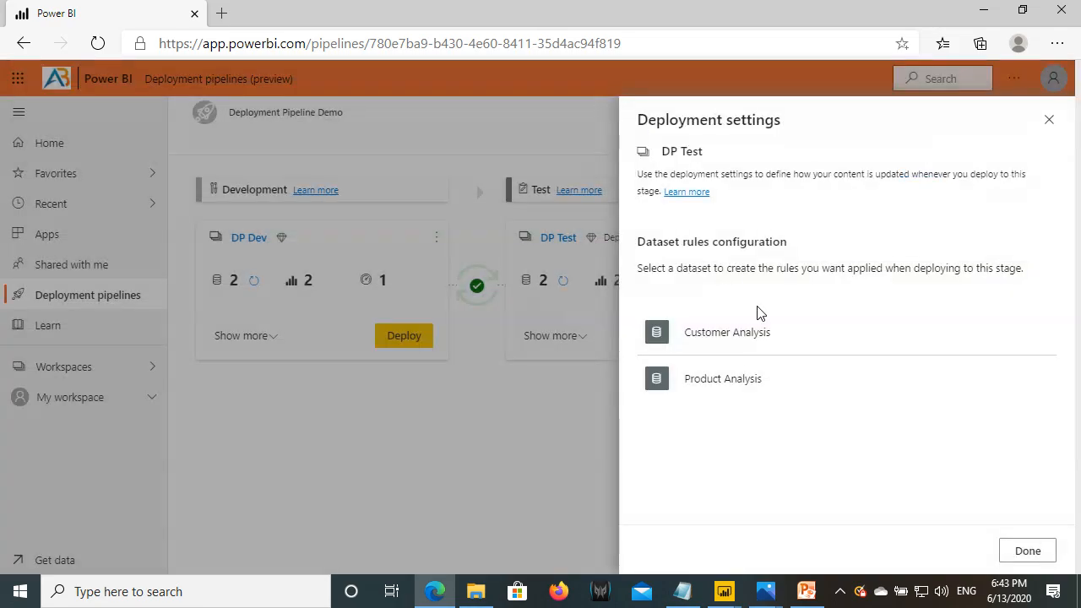
- Close deployment settings and expand DP Dev to show its Customer Analysis and Product Analysis items
left_click(1022, 553)
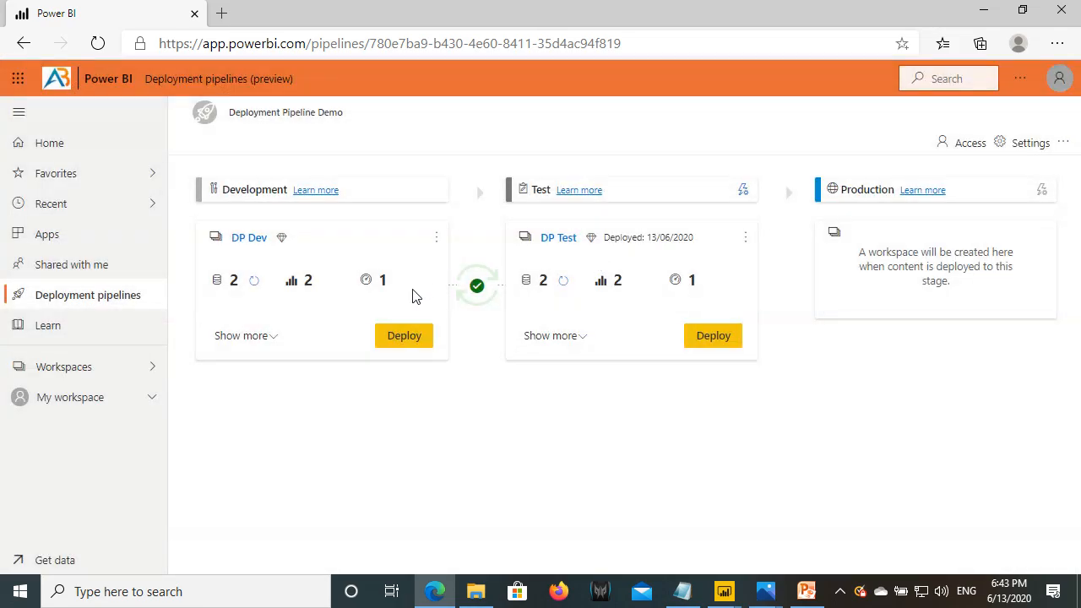
mouse_move(477, 289)
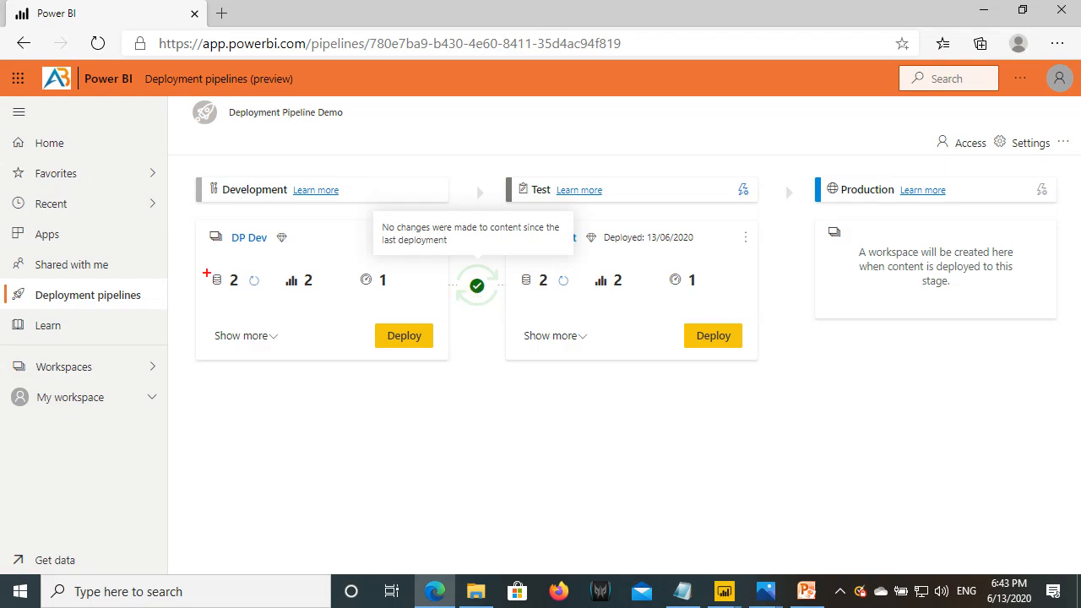
left_click(242, 335)
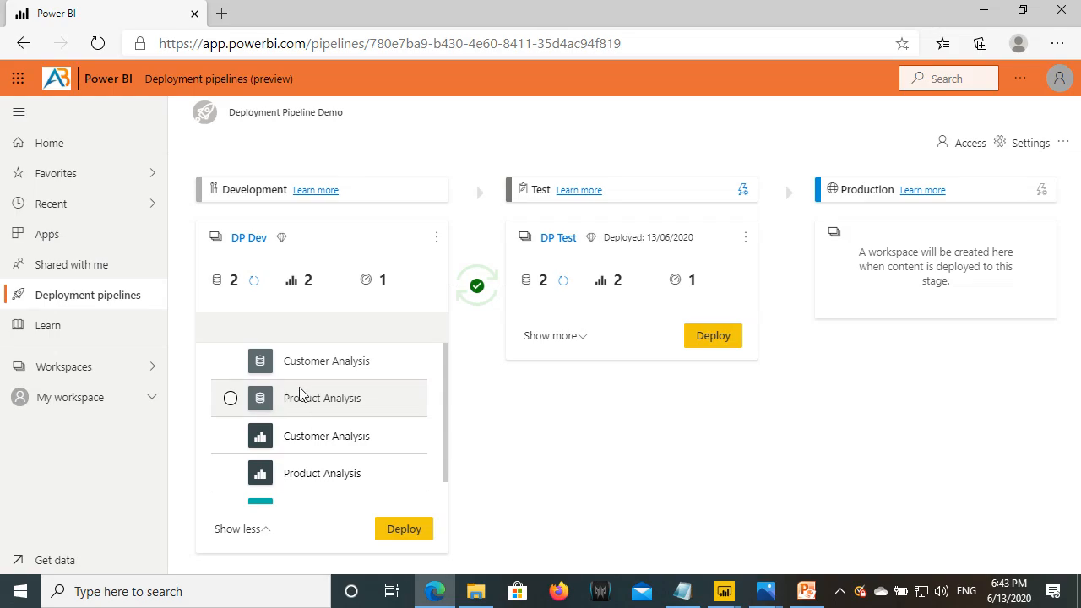
mouse_move(216, 348)
left_mouse_down()
mouse_move(234, 367)
mouse_move(424, 385)
left_mouse_up()
left_click_drag(730, 177, 761, 204)
left_click_drag(226, 394, 375, 418)
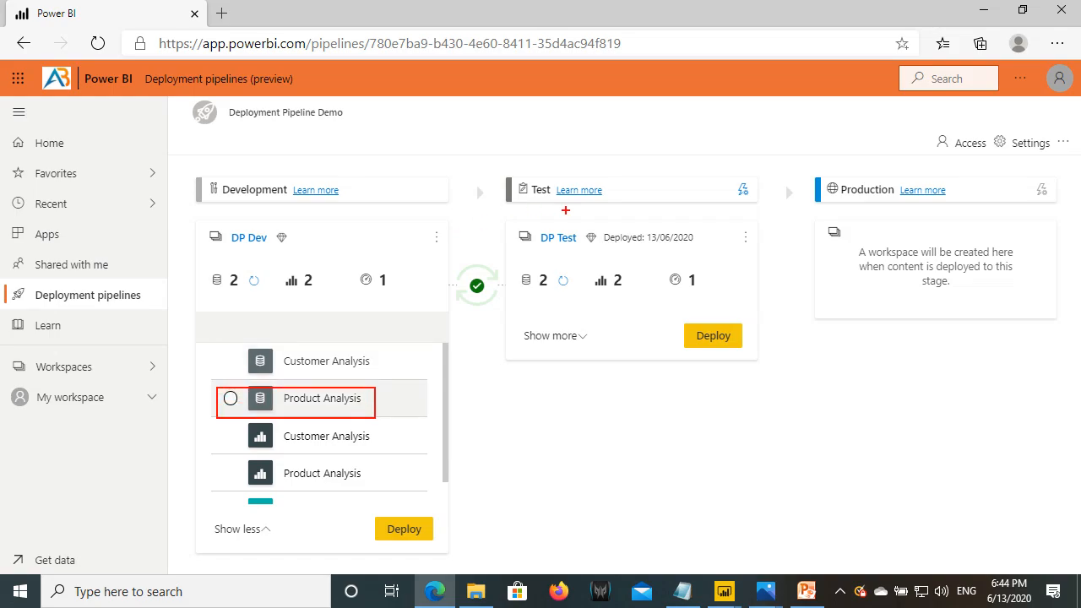
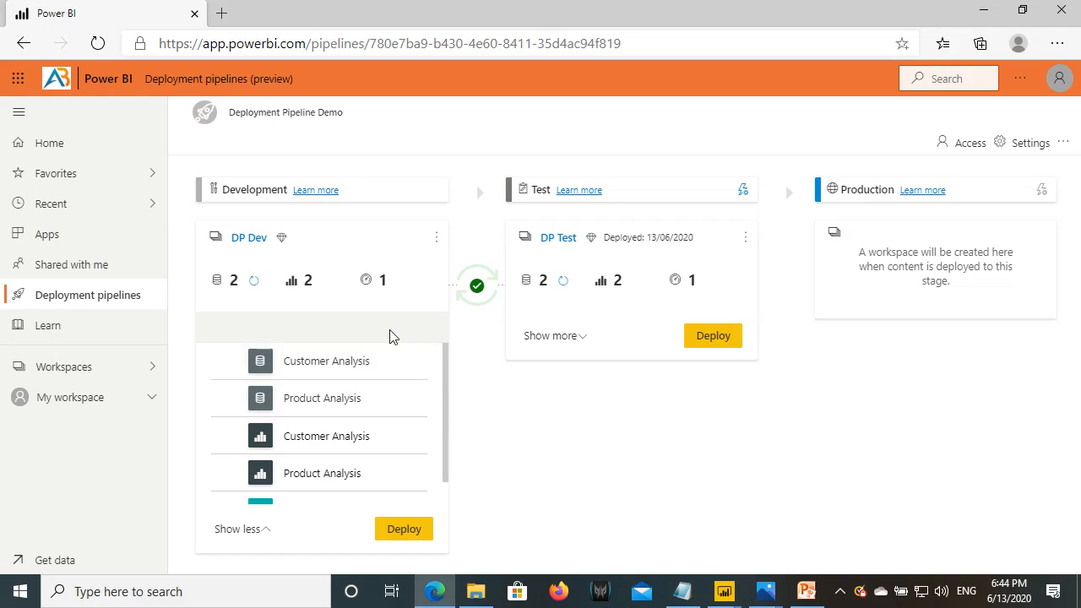
- Deploy the Development stage content to the Test stage and dismiss the completion notice
left_click(228, 529)
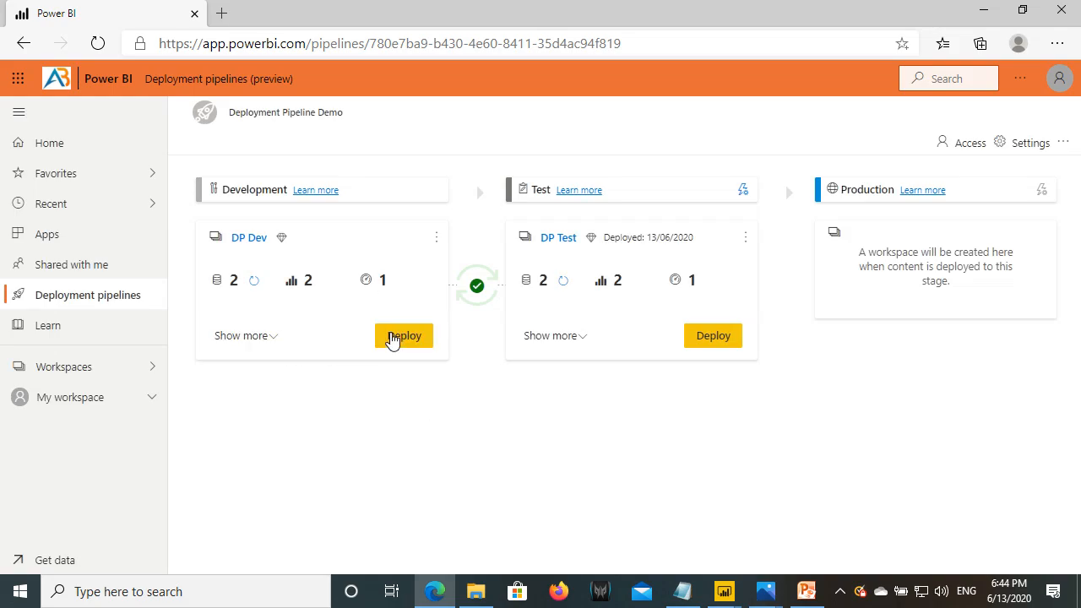
left_click(401, 342)
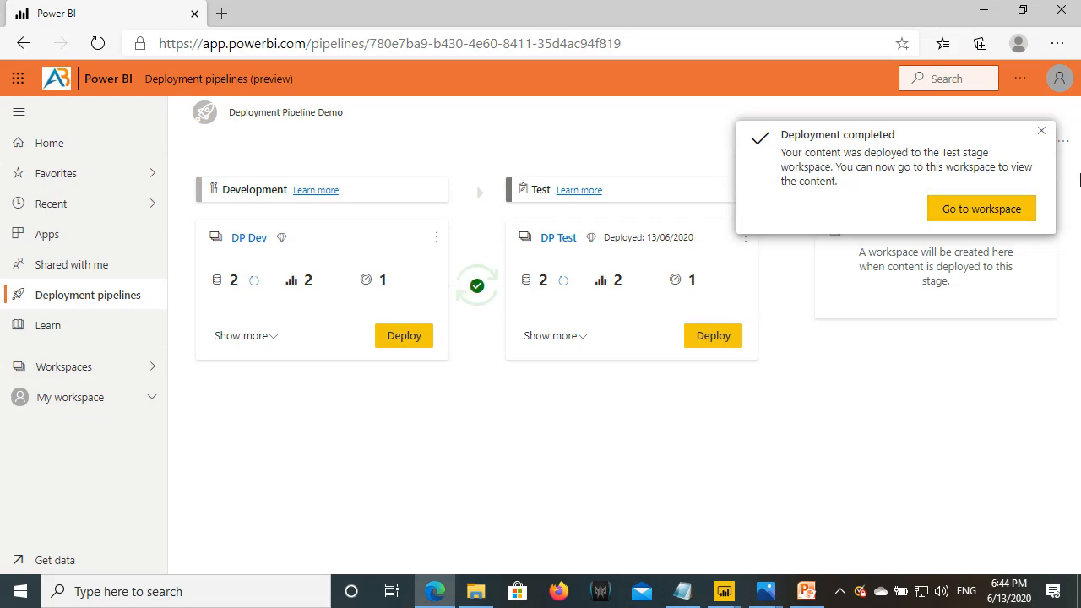
left_click(1044, 139)
- Open the Test copy of the Customer Analysis report in DP Test, which shows blank visuals
left_click(82, 368)
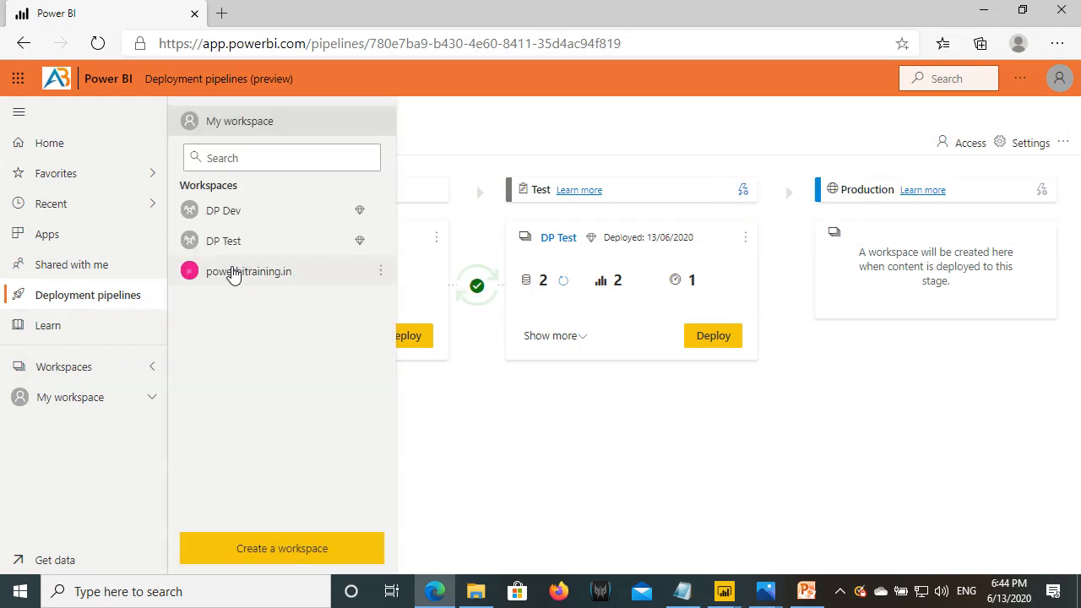
left_click(232, 244)
left_click(97, 43)
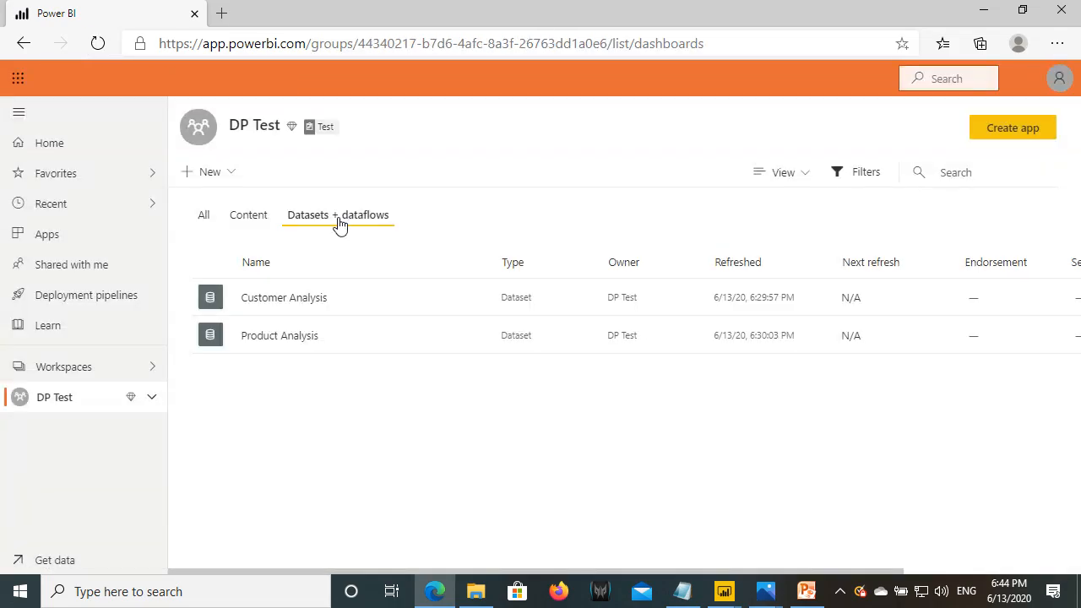
left_click(257, 219)
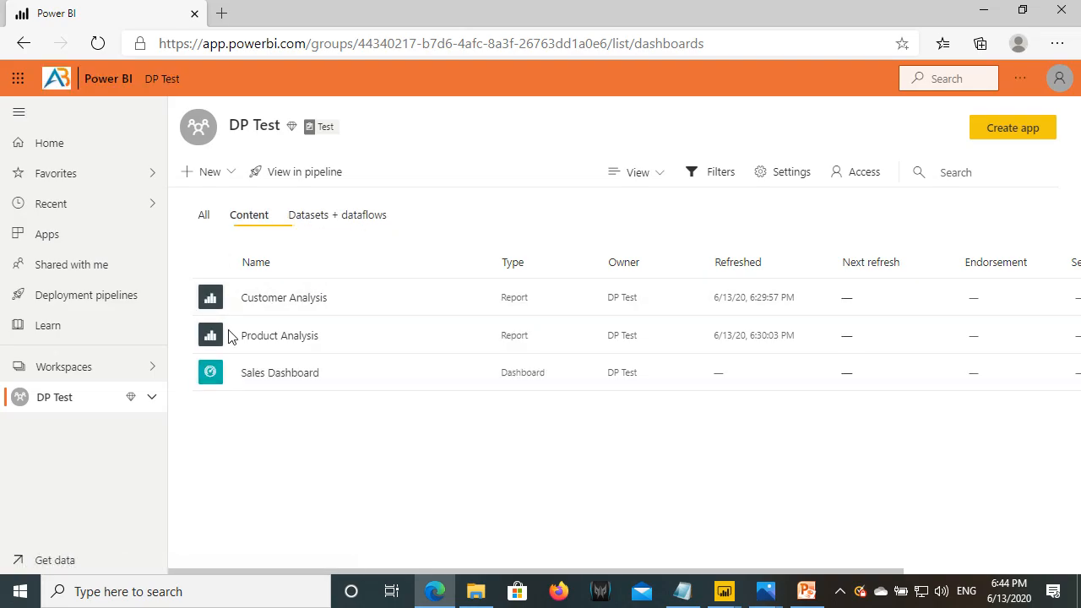
left_click(279, 300)
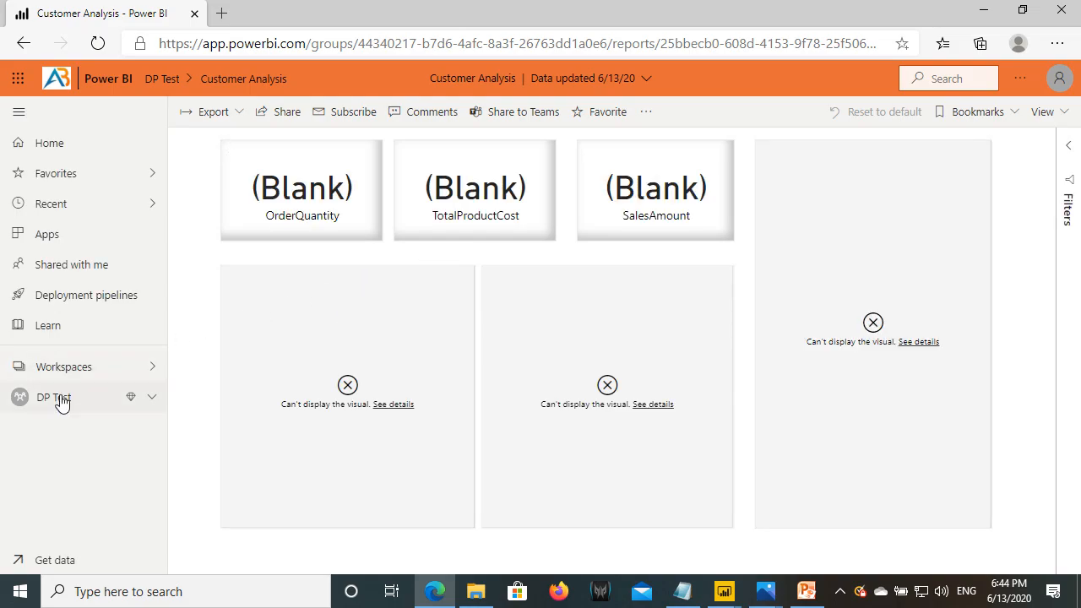
- Return to DP Test's datasets and bring up the Customer Analysis dataset's actions
left_click(61, 401)
left_click(342, 221)
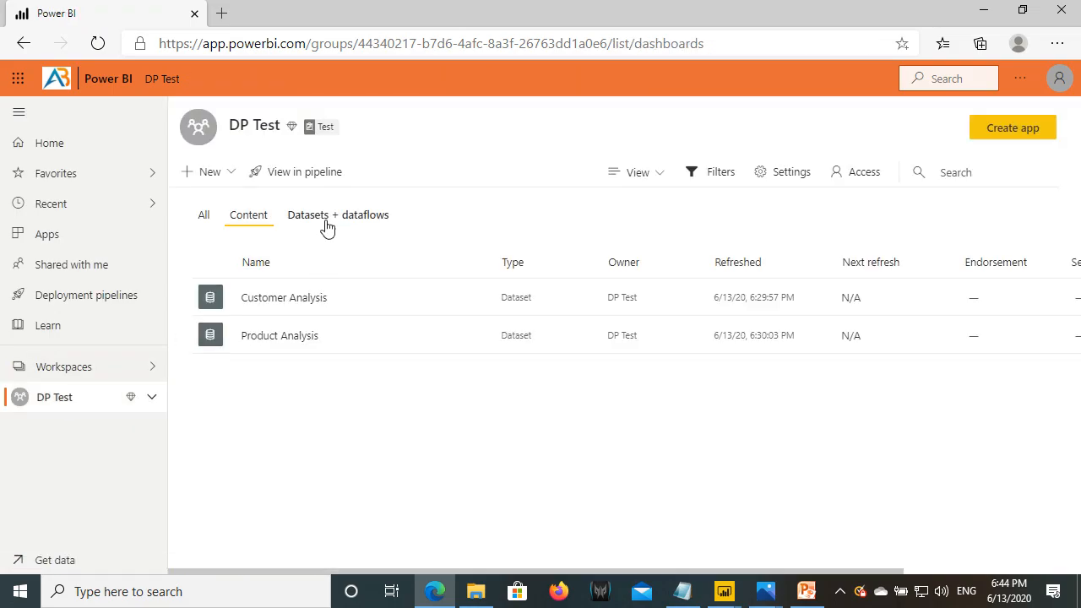
left_click(474, 300)
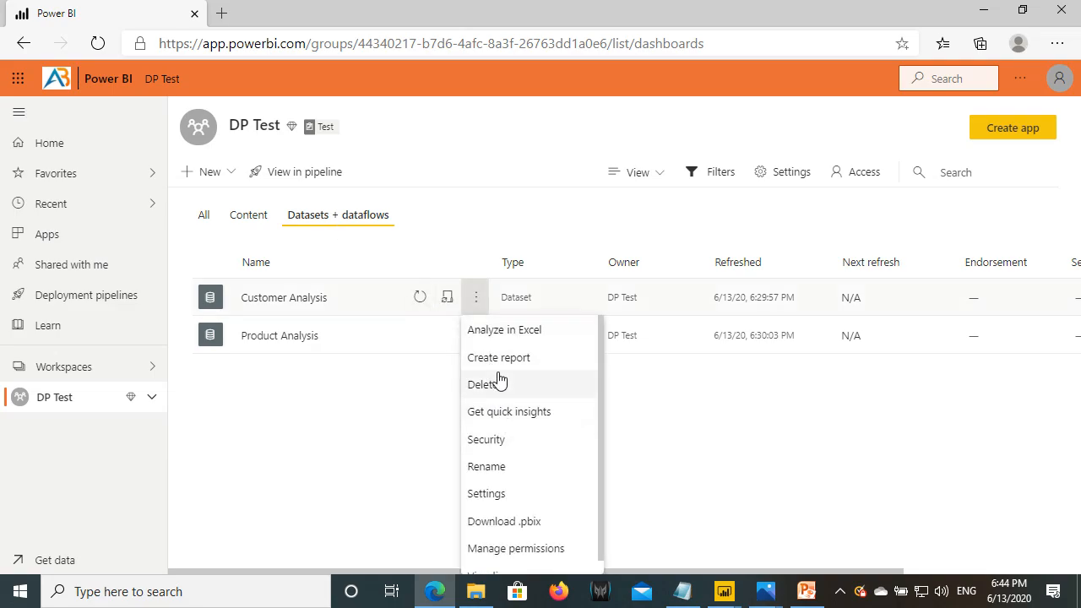
left_click(493, 495)
left_click(515, 269)
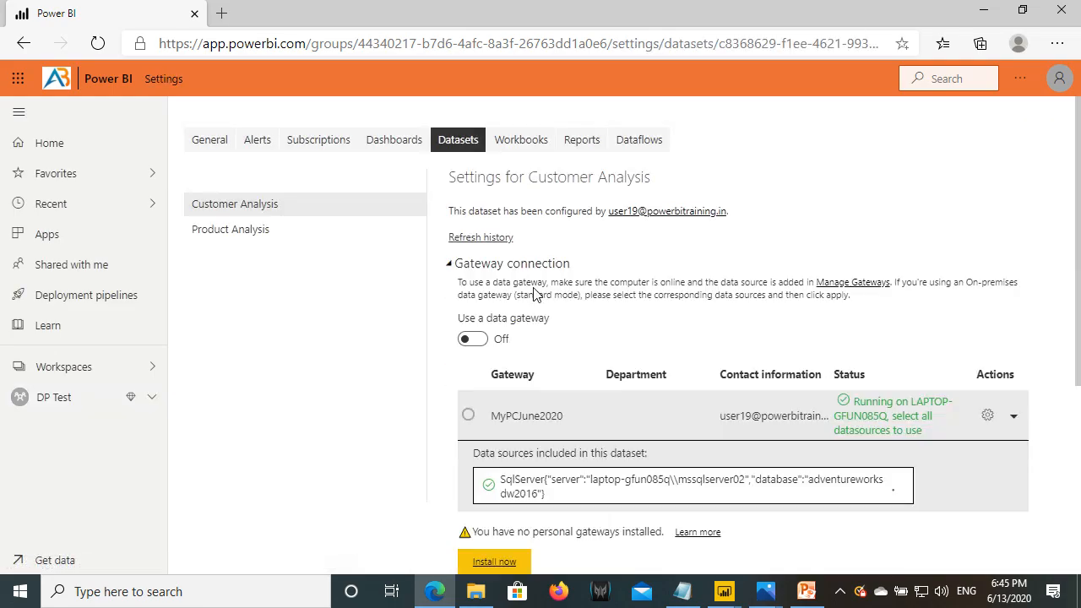
scroll(689, 409, "down", 2)
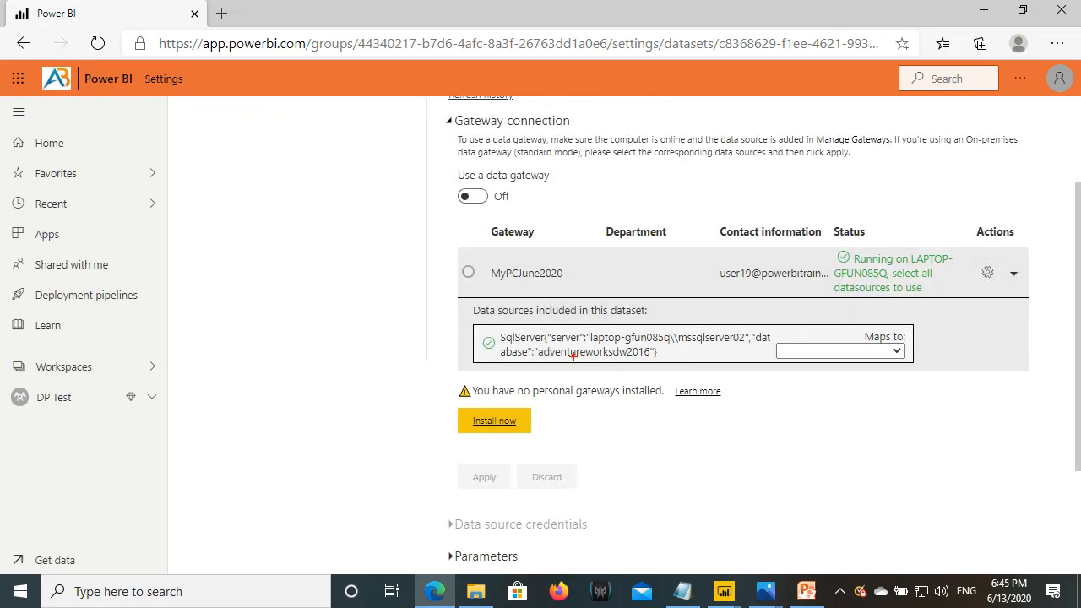
left_click_drag(544, 348, 648, 362)
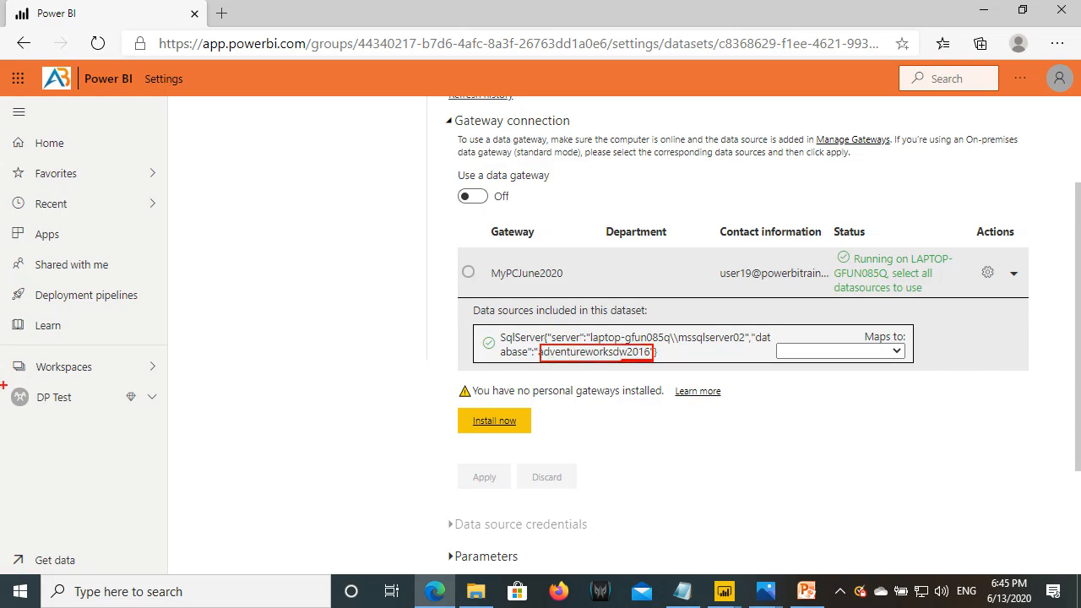
left_click_drag(11, 385, 96, 408)
left_click_drag(651, 346, 664, 306)
key("Escape")
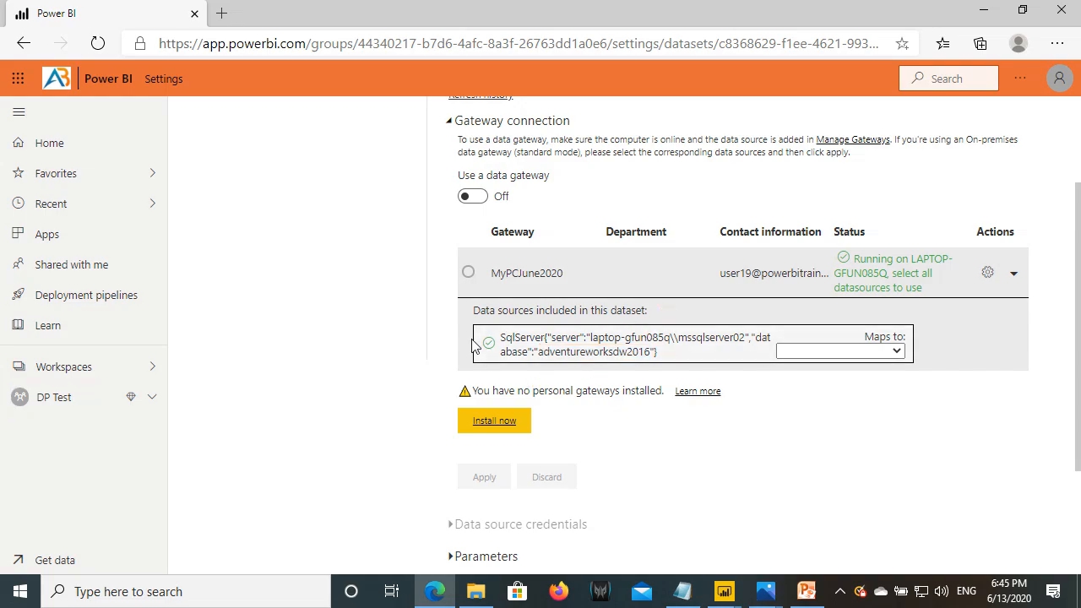
left_click(78, 397)
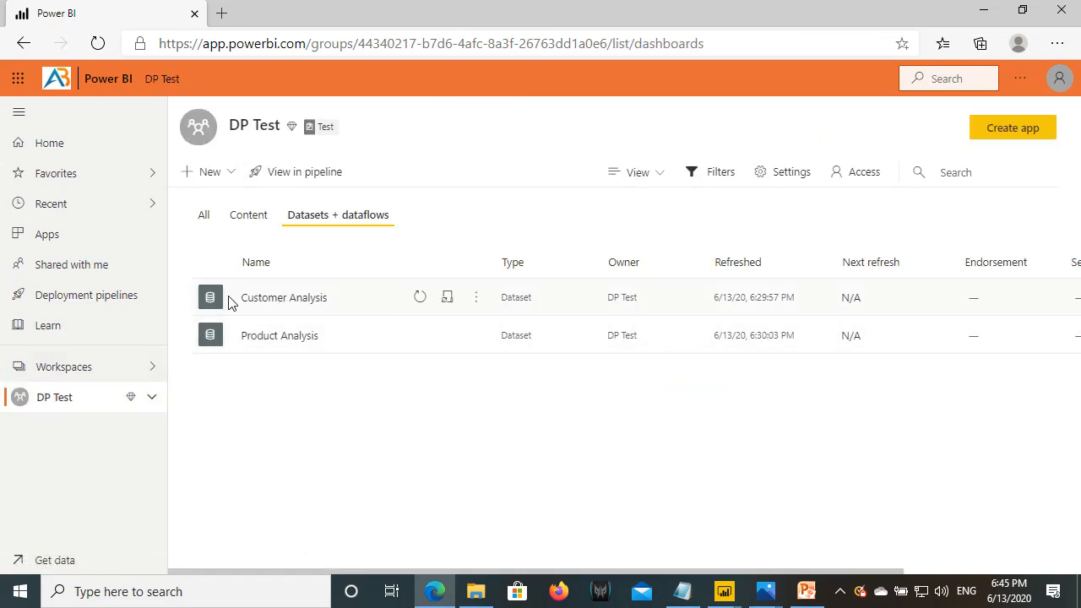
left_click(88, 373)
left_click(254, 217)
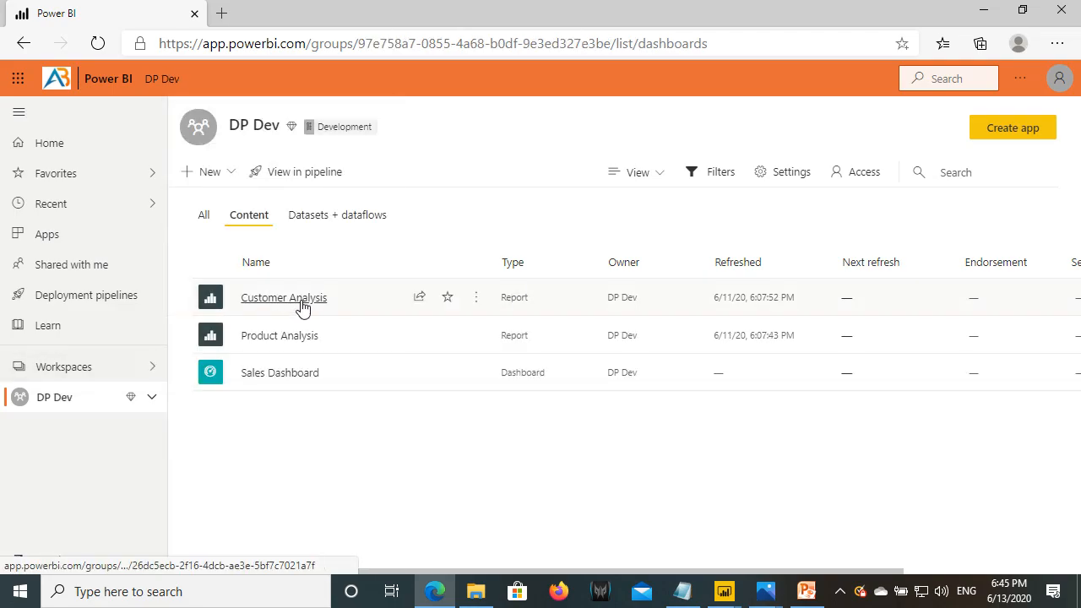
left_click(329, 218)
left_click(473, 301)
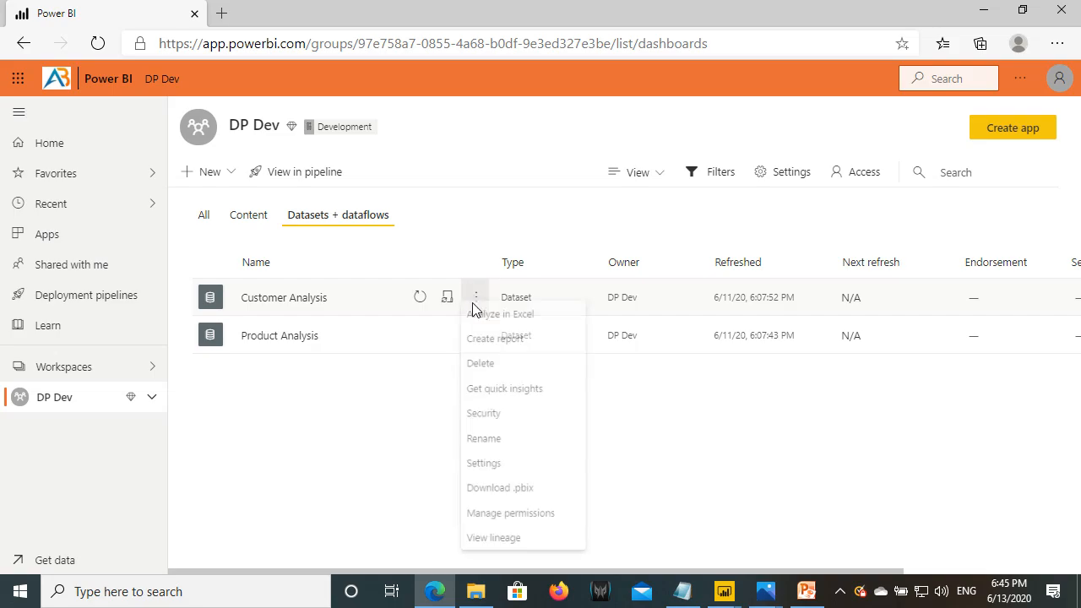
left_click(488, 479)
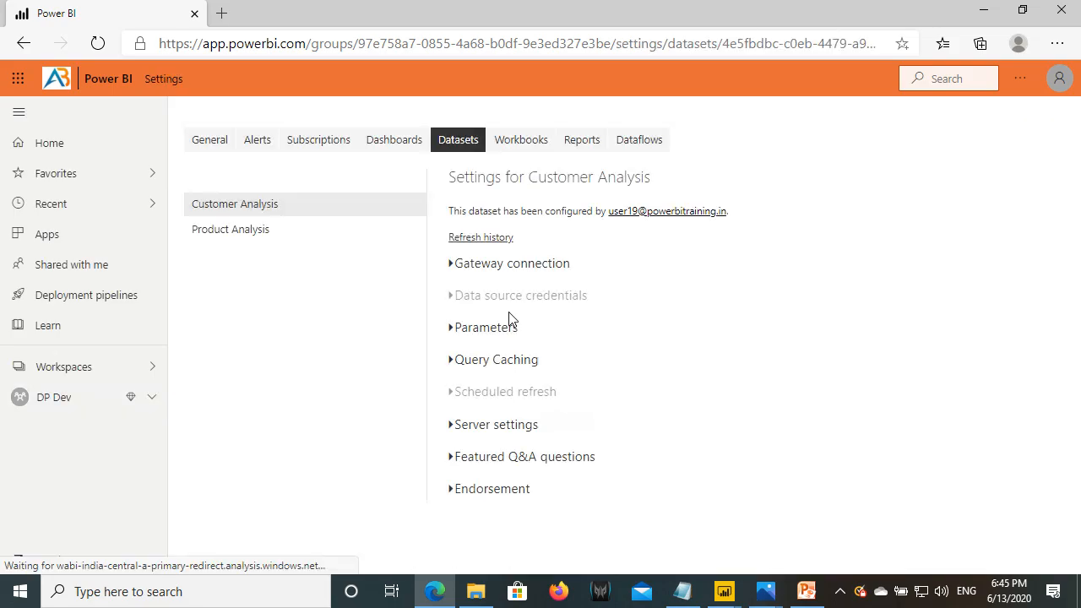
left_click(498, 267)
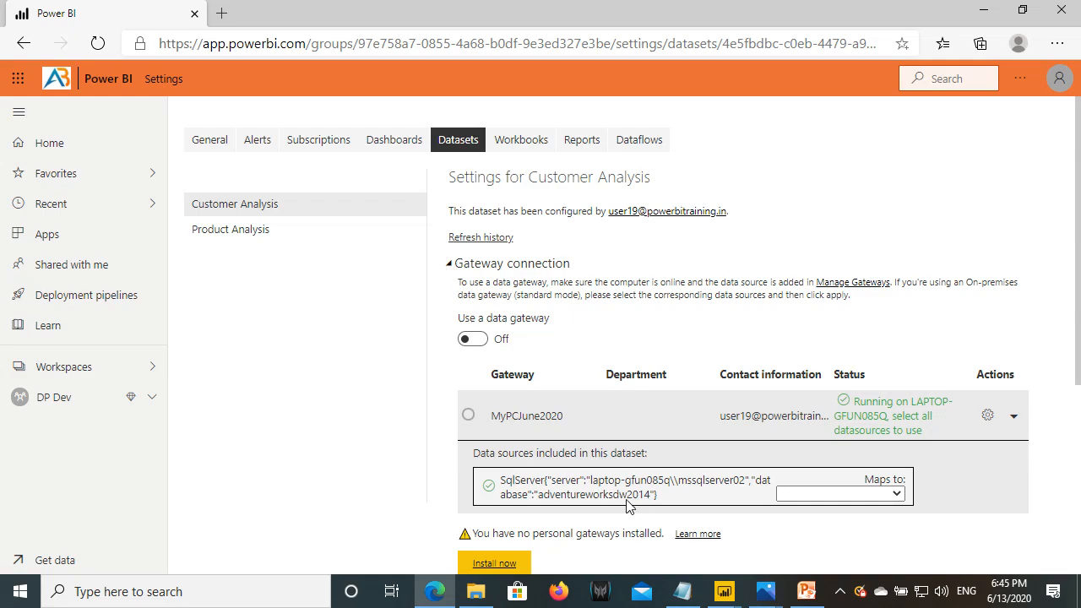
left_click_drag(535, 491, 657, 503)
left_click(49, 397)
left_click(64, 367)
left_click(264, 247)
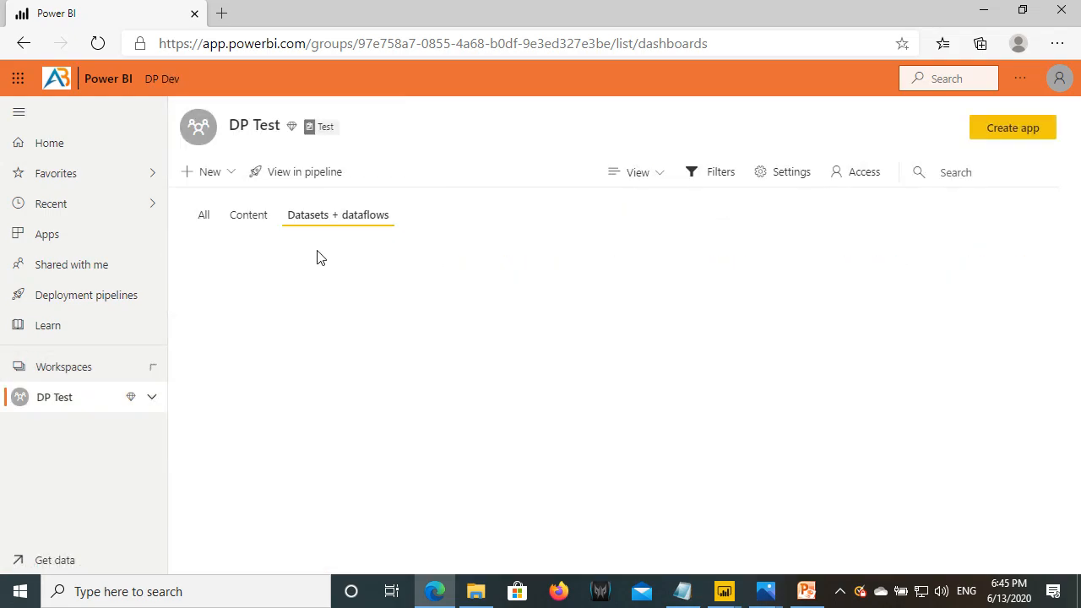
- Open the Customer Analysis dataset settings from DP Test's datasets list
left_click(259, 217)
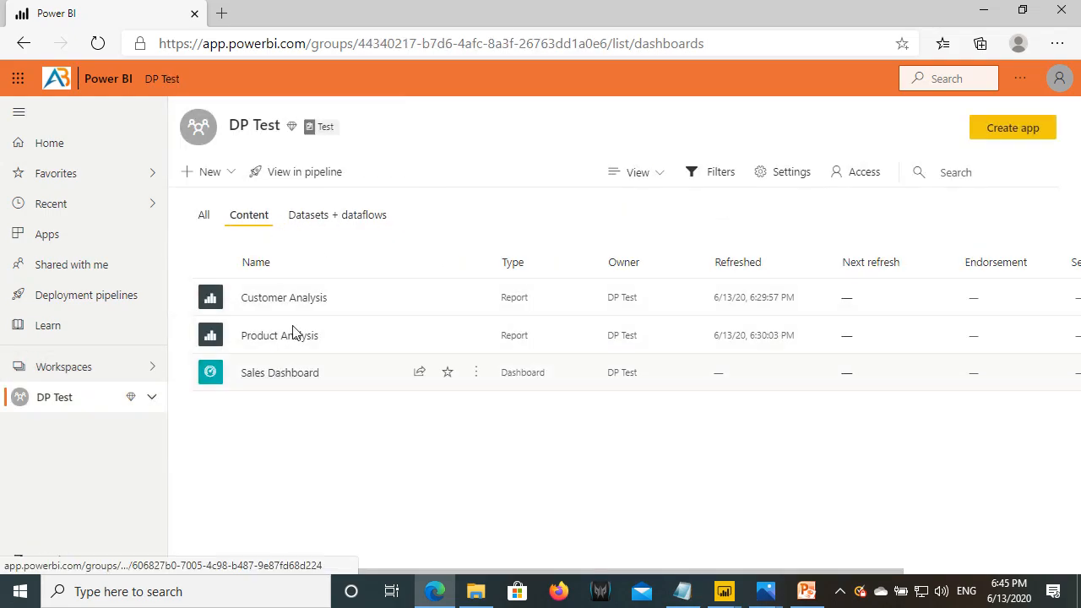
left_click(324, 218)
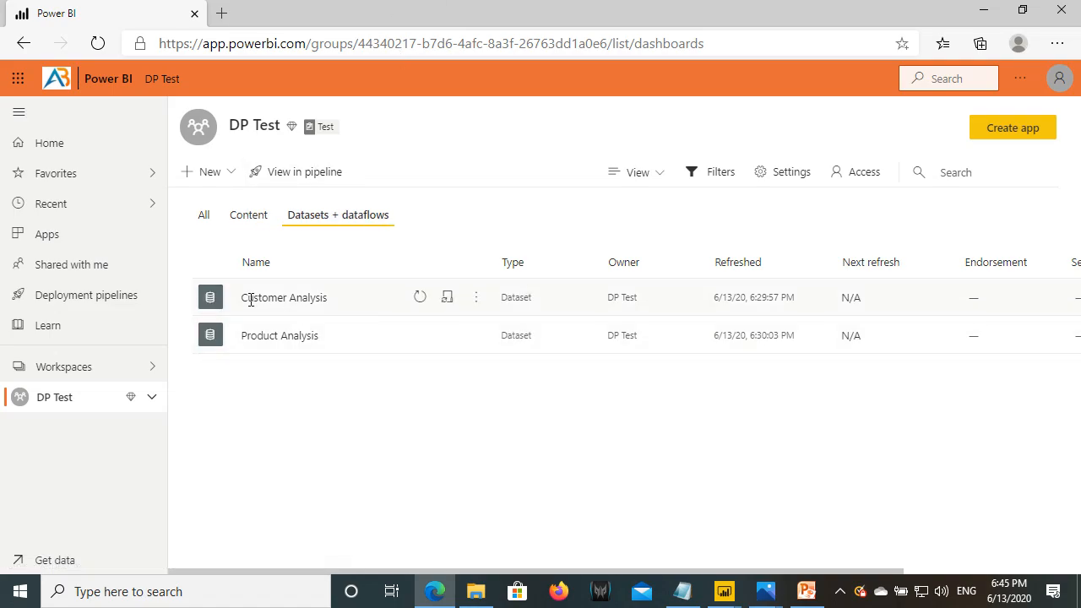
left_click_drag(251, 300, 327, 297)
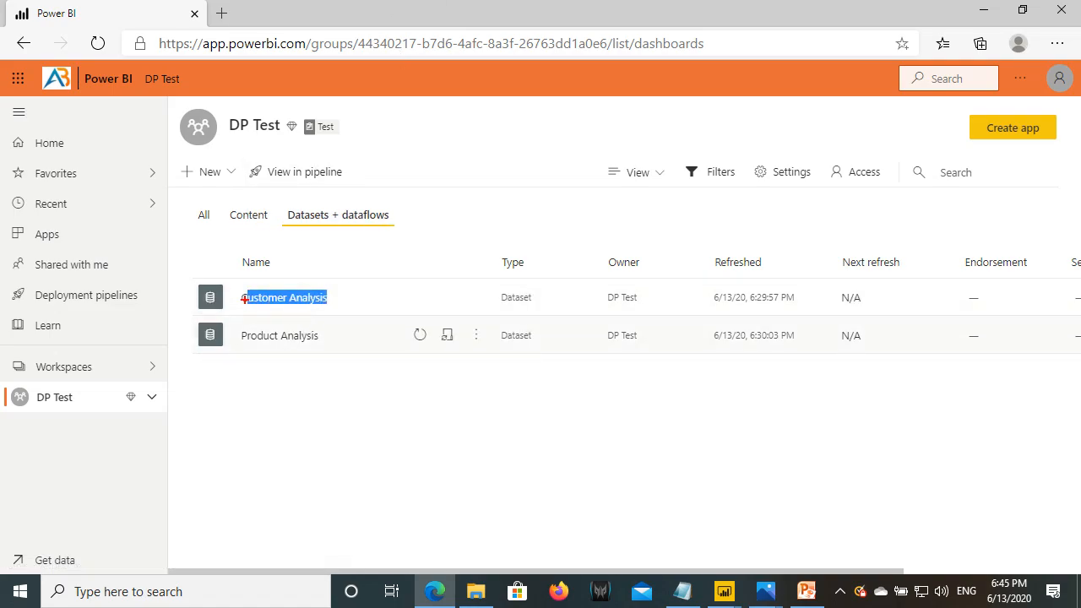
left_click_drag(241, 290, 339, 303)
left_click_drag(238, 329, 331, 349)
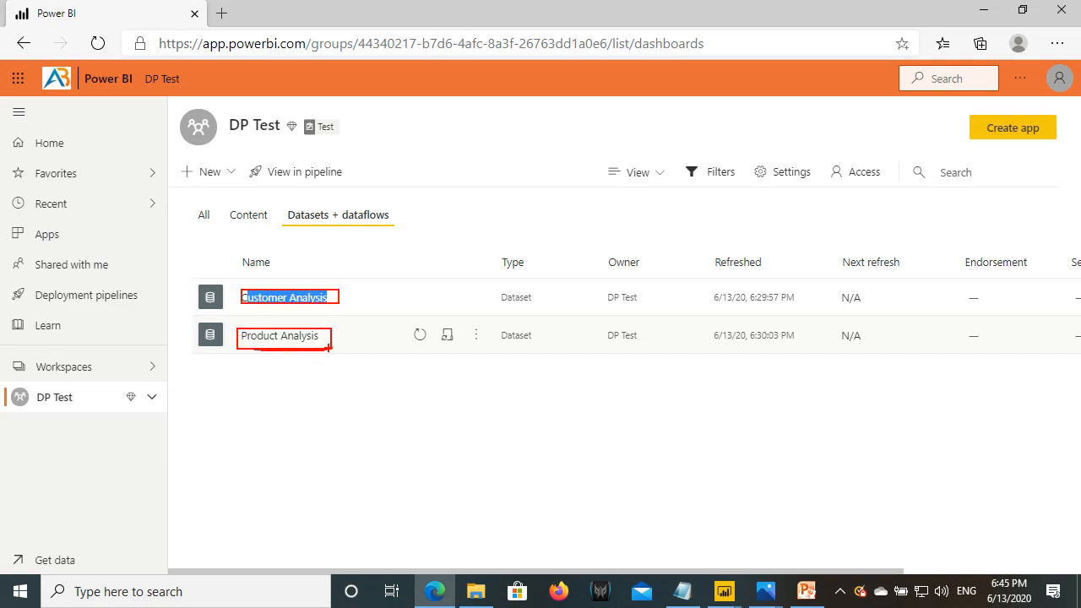
key("Escape")
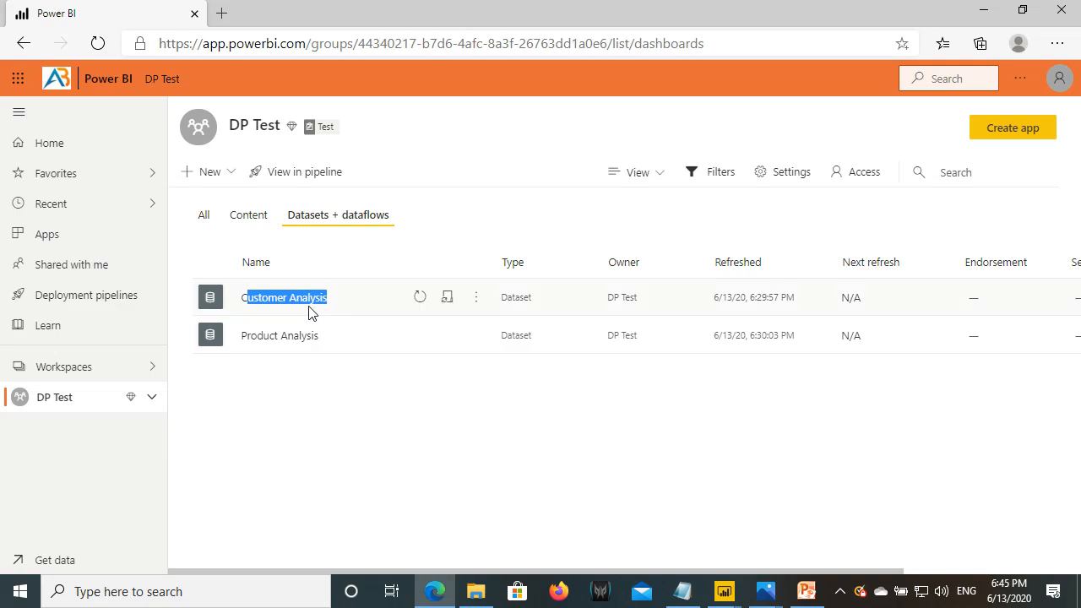
left_click(476, 301)
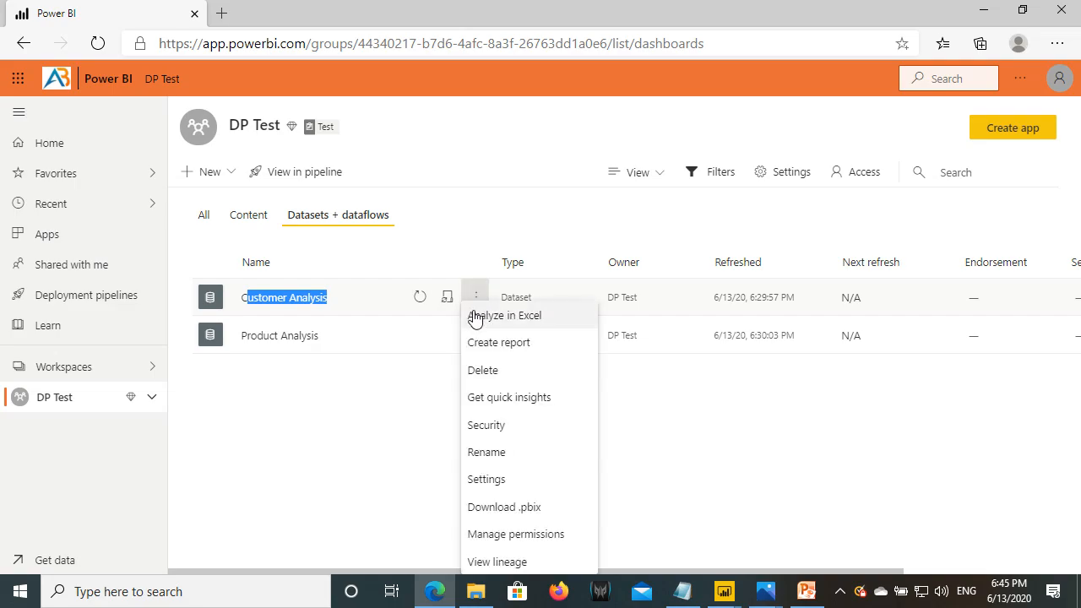
left_click(496, 484)
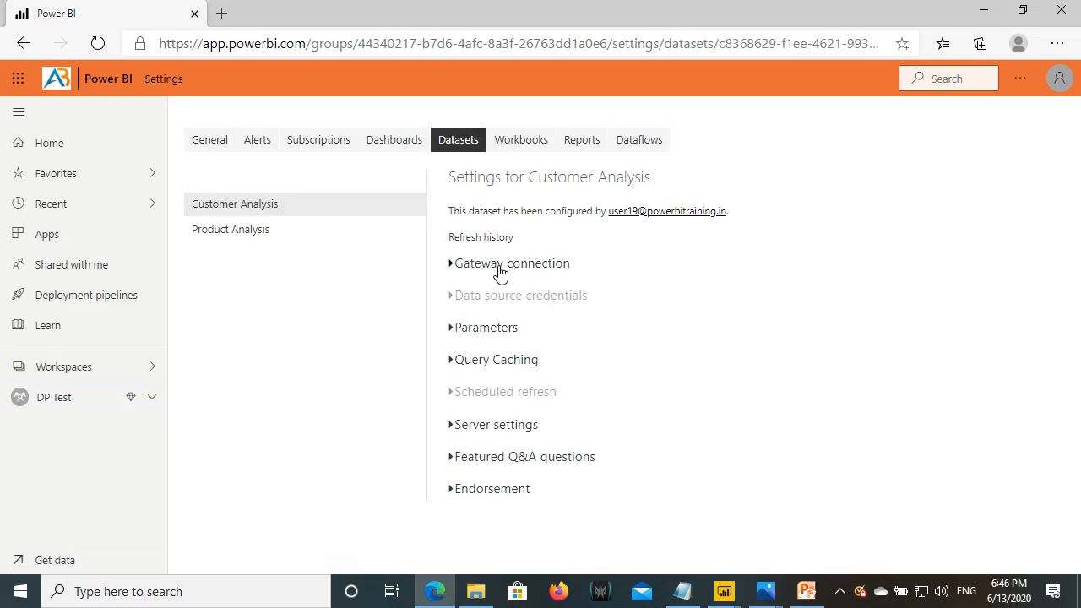
- Map its gateway data source to the Test connection and apply, then show Product Analysis options
left_click(498, 265)
scroll(670, 367, "down", 2)
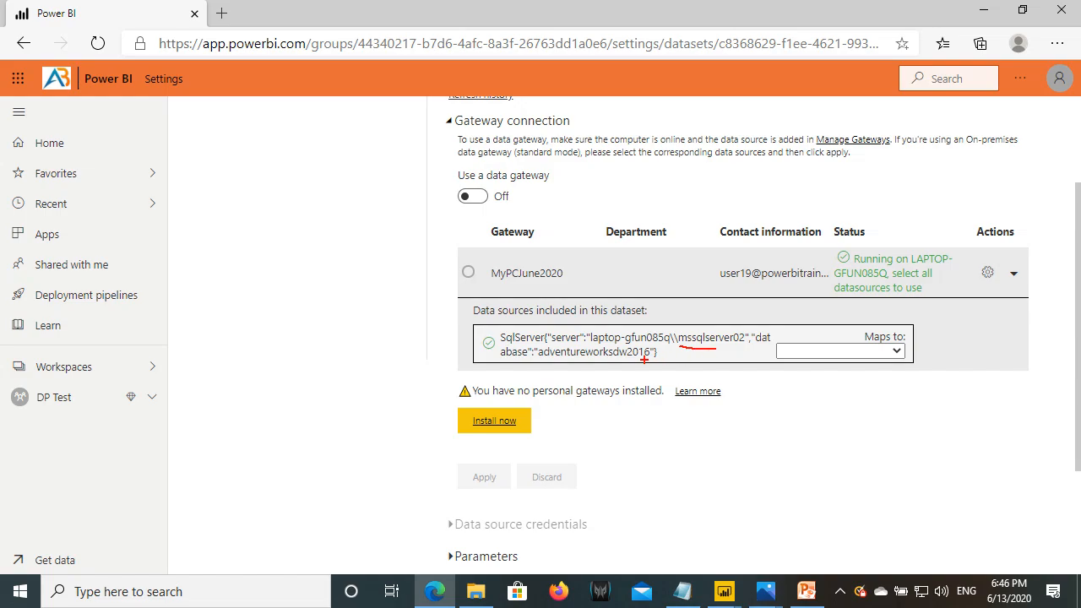
left_click_drag(587, 361, 654, 362)
mouse_move(778, 344)
left_mouse_down()
mouse_move(812, 357)
mouse_move(905, 361)
left_mouse_up()
key("Escape")
left_click(894, 353)
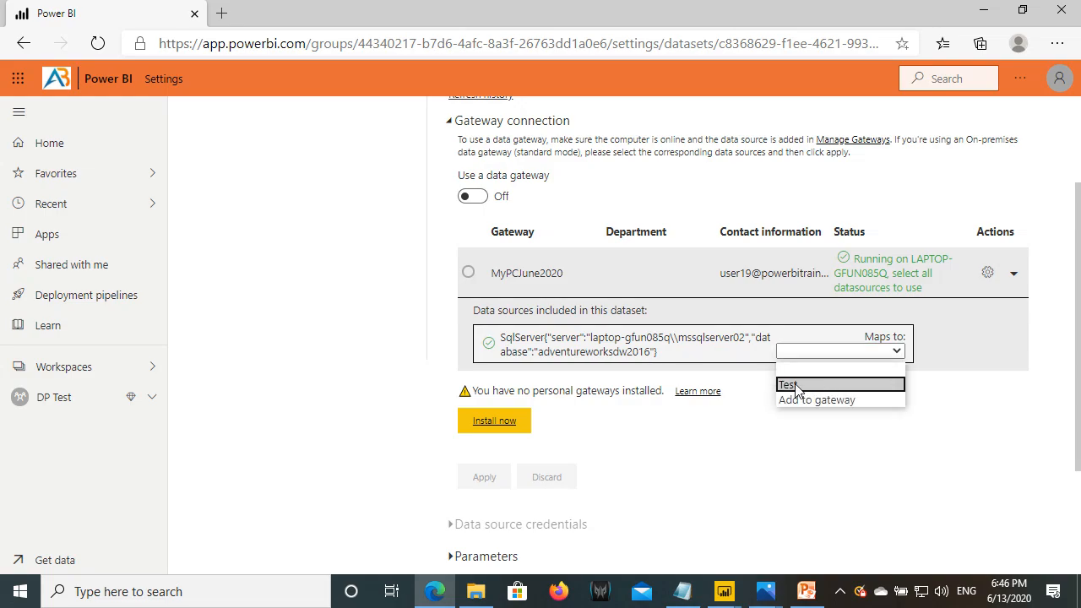
left_click(793, 385)
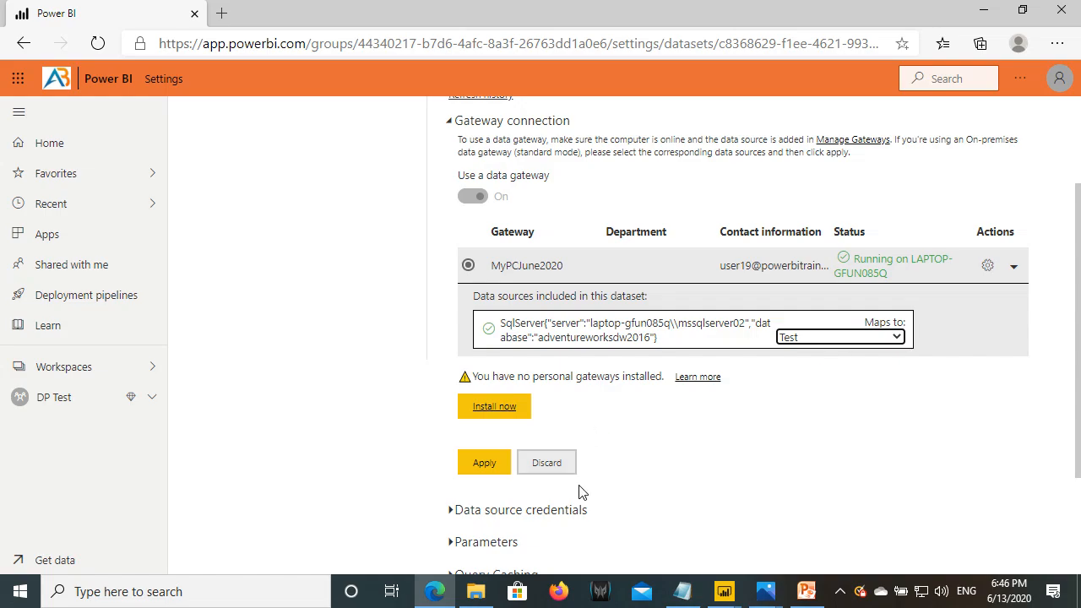
left_click(484, 463)
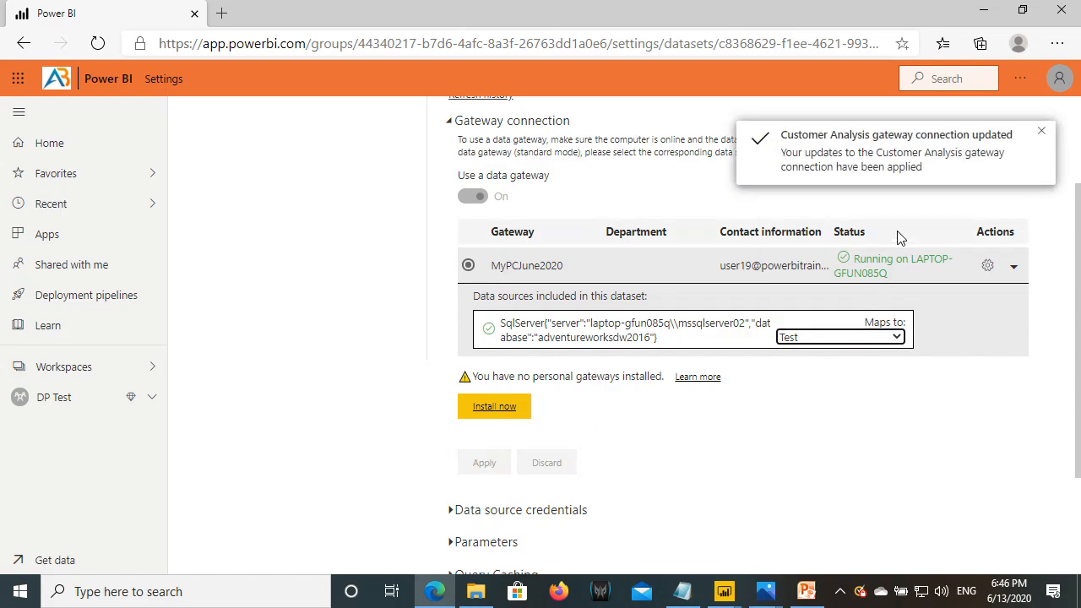
left_click(90, 404)
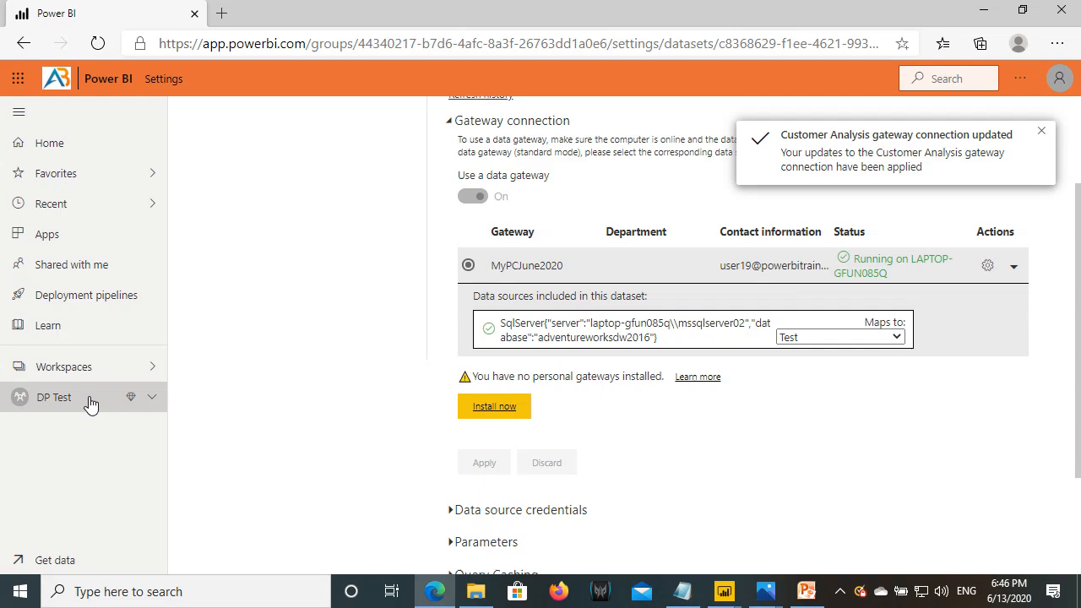
left_click(474, 337)
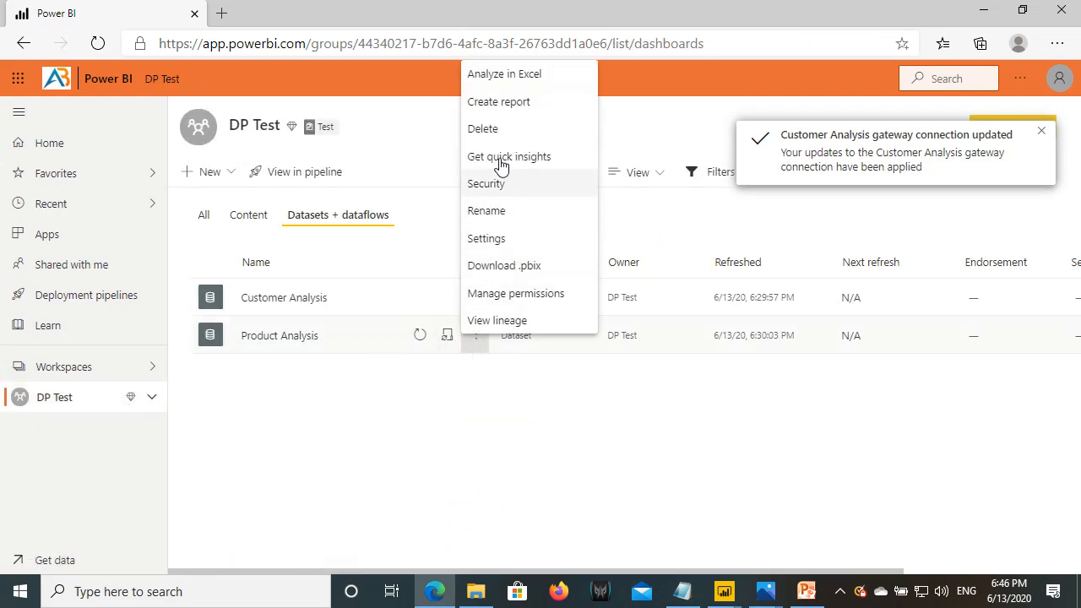
- Map the Product Analysis dataset's gateway data source to the Test connection and apply
left_click(490, 239)
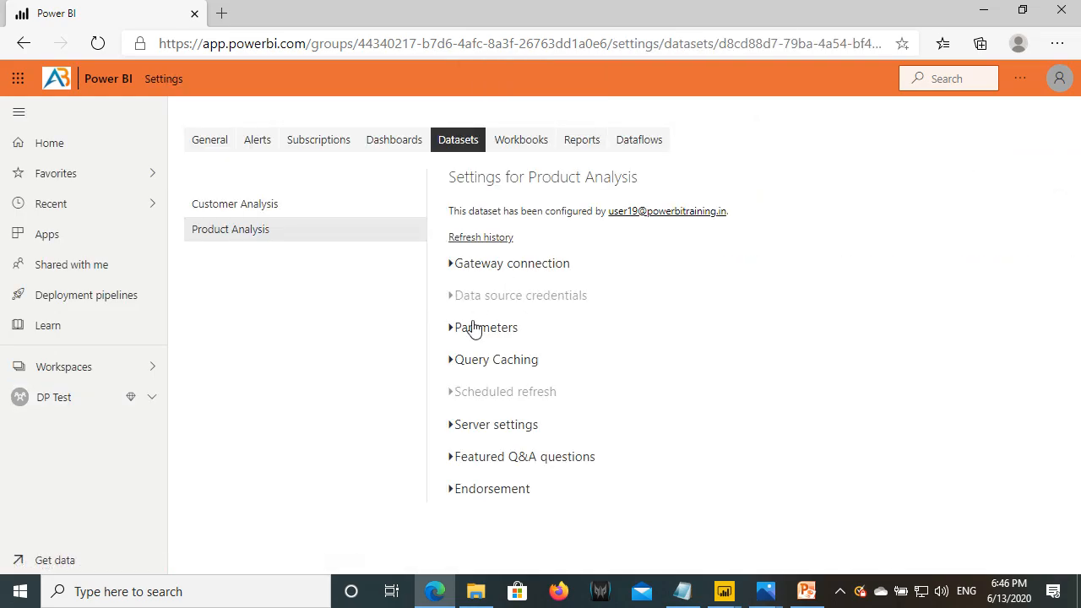
left_click(490, 265)
scroll(673, 448, "down", 1)
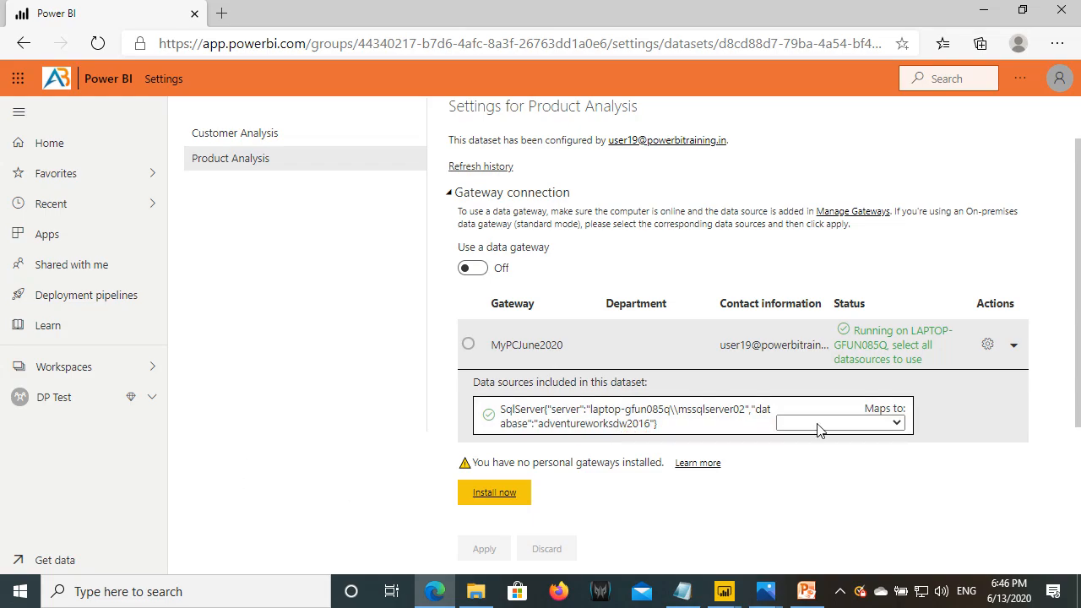
left_click(896, 423)
left_click(794, 457)
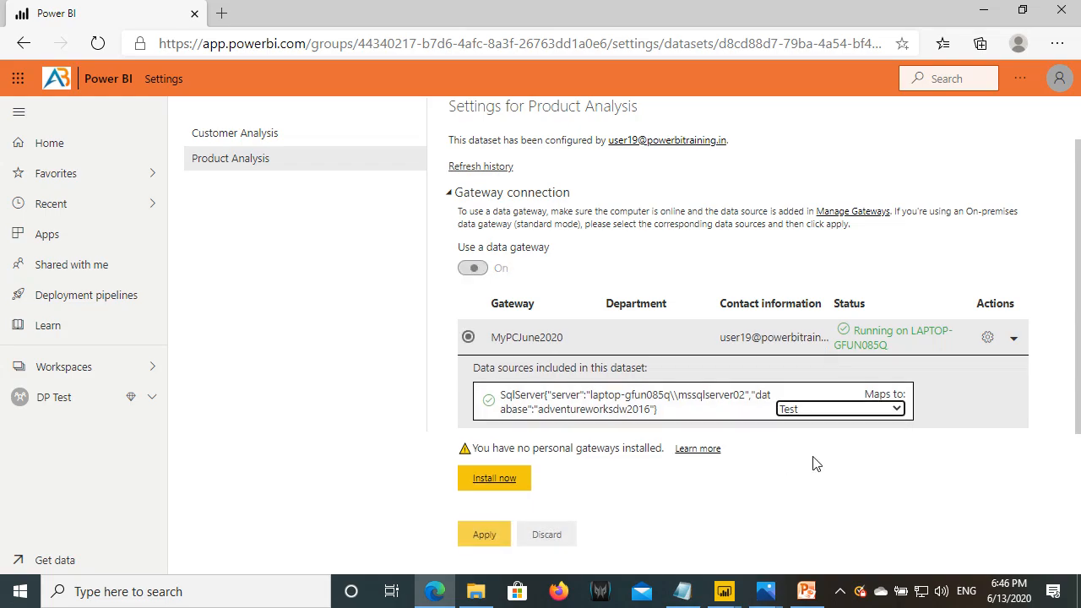
left_click(486, 535)
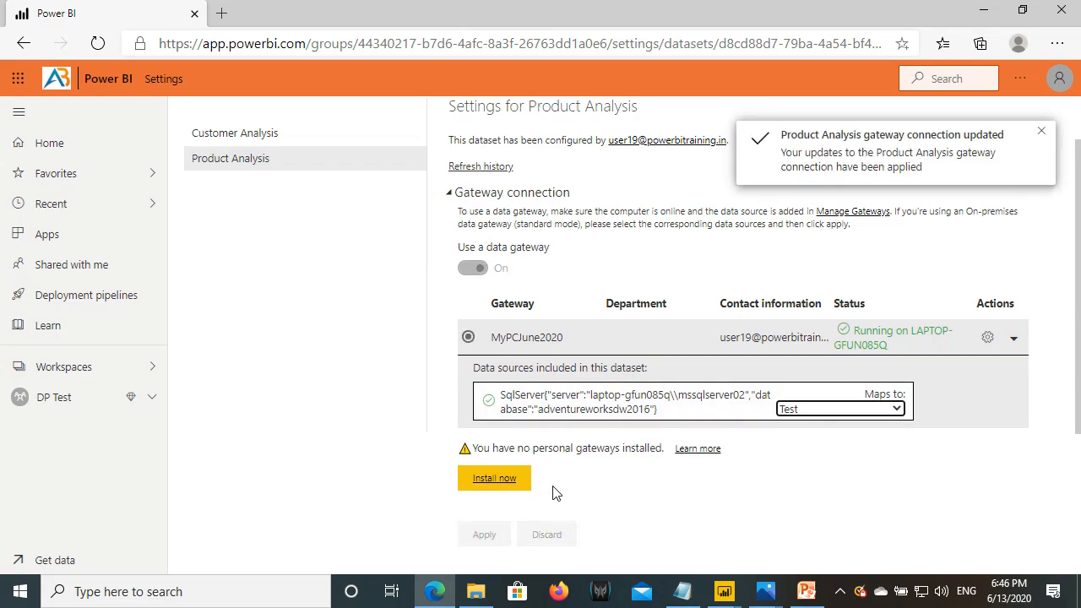
- Start a refresh of the Customer Analysis dataset in DP Test and check the SQL Server notes
left_click(80, 404)
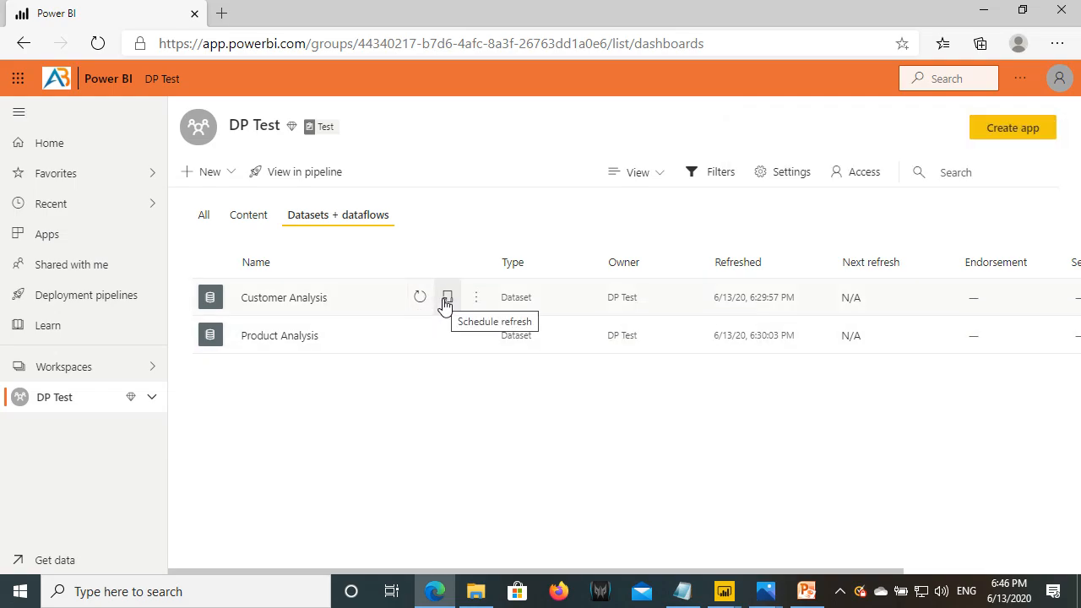
left_click(419, 299)
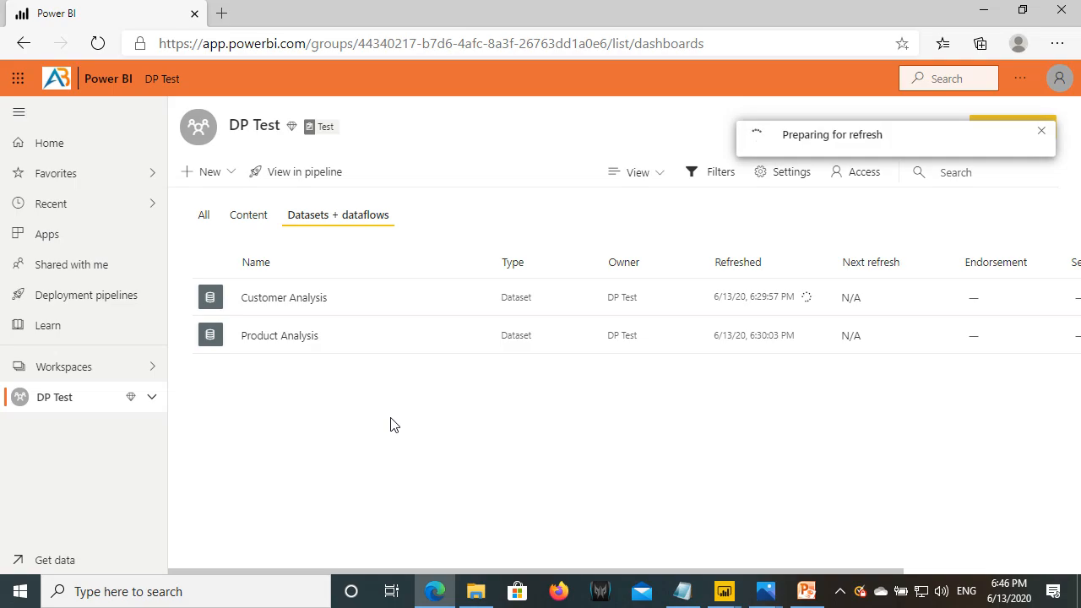
left_click(682, 592)
left_click_drag(204, 117, 4, 94)
left_click(135, 116)
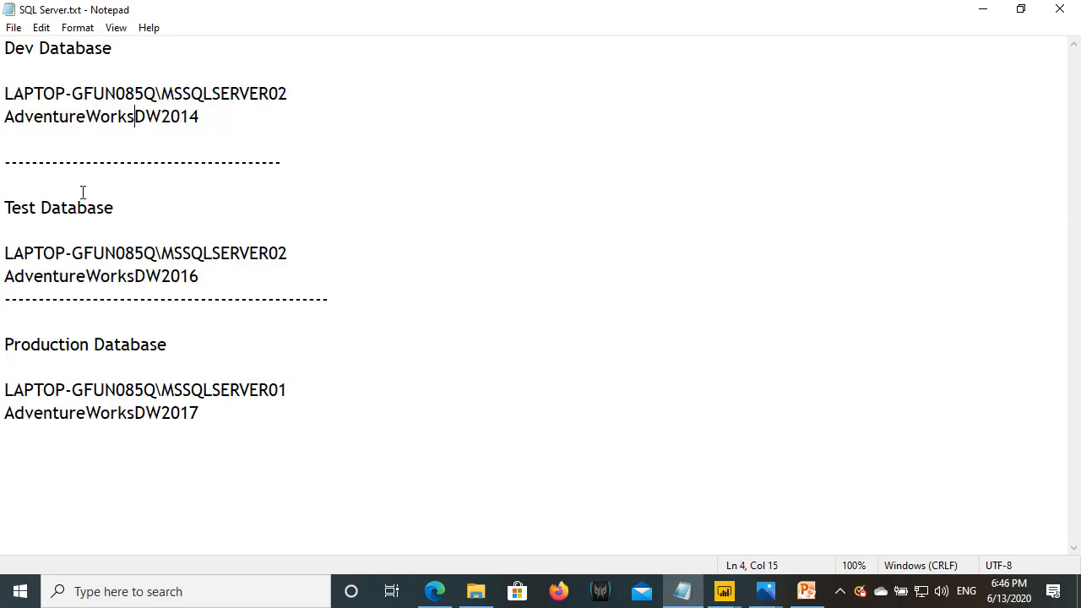
left_click_drag(10, 208, 117, 218)
left_click_drag(4, 208, 128, 207)
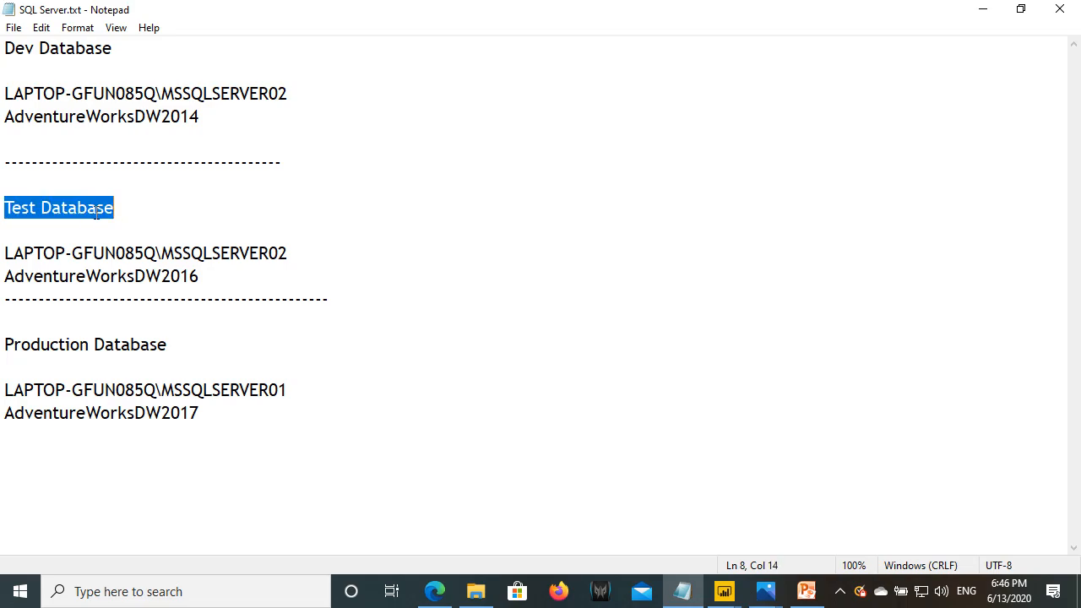
left_click_drag(13, 253, 240, 254)
left_click_drag(50, 273, 231, 292)
- Reload DP Test to show updated refresh times and reopen the Customer Analysis report
left_click(434, 591)
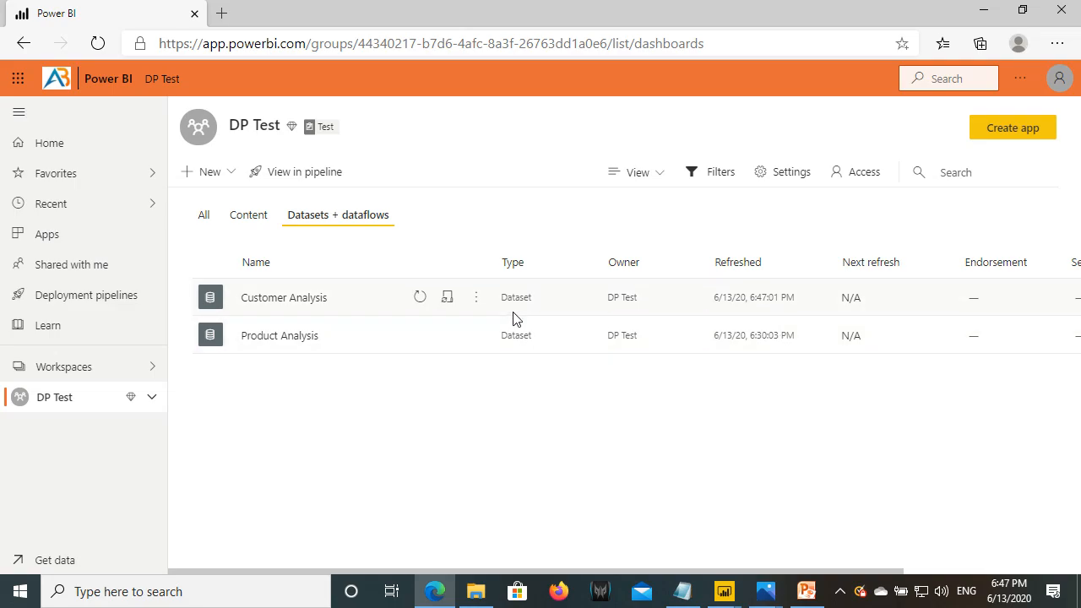
left_click(98, 44)
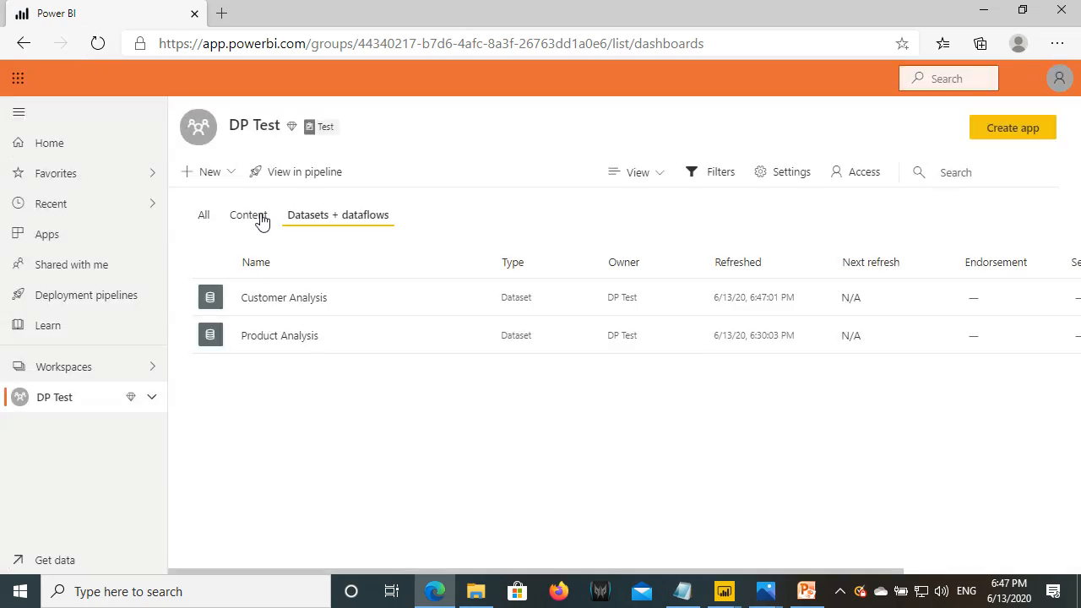
left_click(261, 218)
left_click(297, 220)
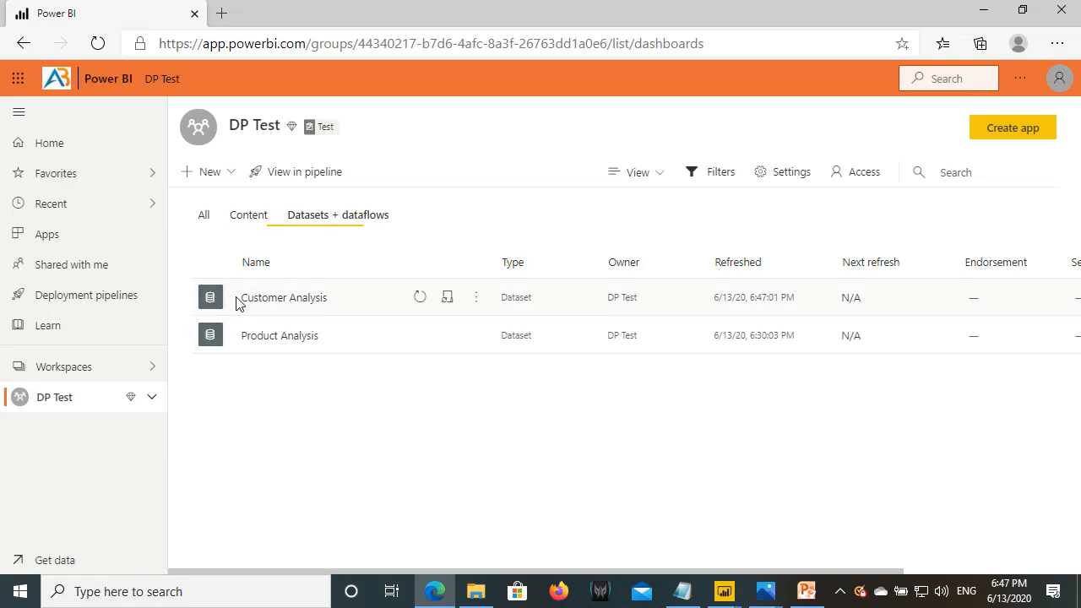
left_click_drag(254, 298, 311, 298)
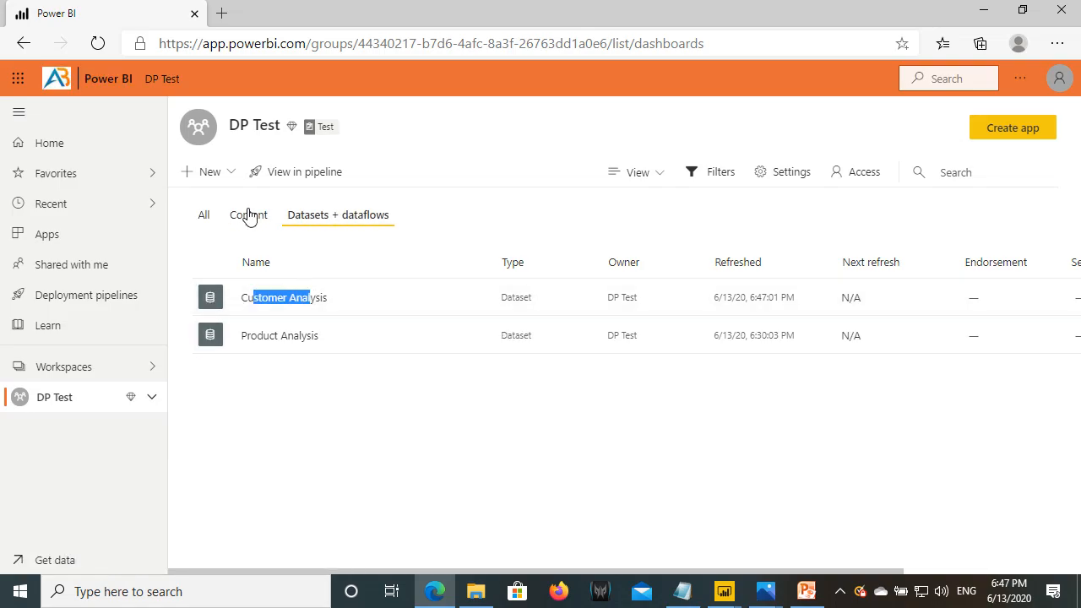
left_click(249, 217)
left_click(278, 301)
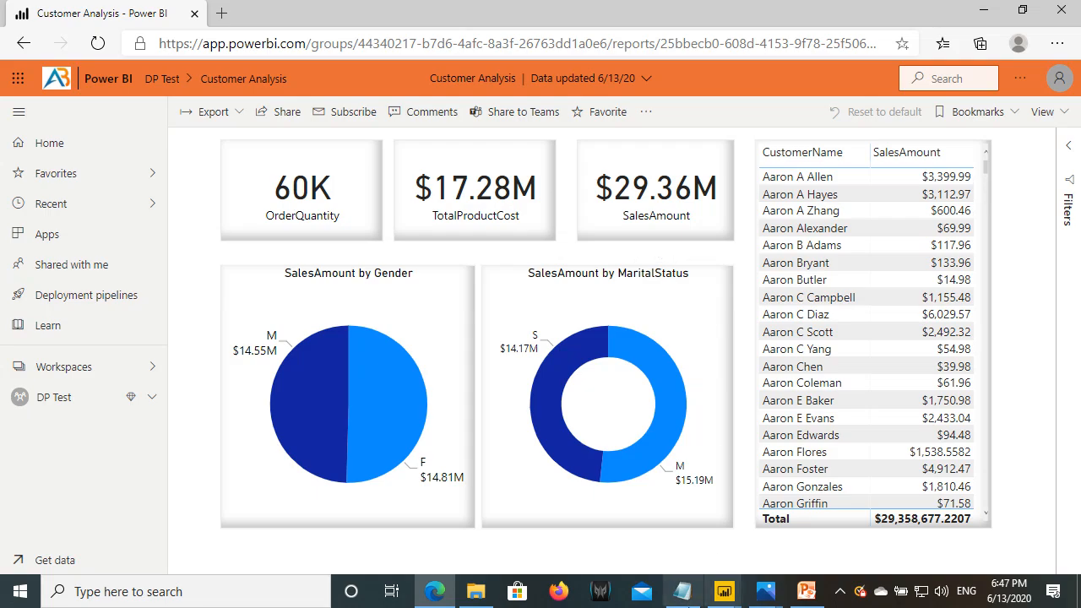
- Review the Test database connection details in the SQL Server notes, then return to DP Test's datasets
left_click(682, 592)
left_click_drag(9, 218, 226, 271)
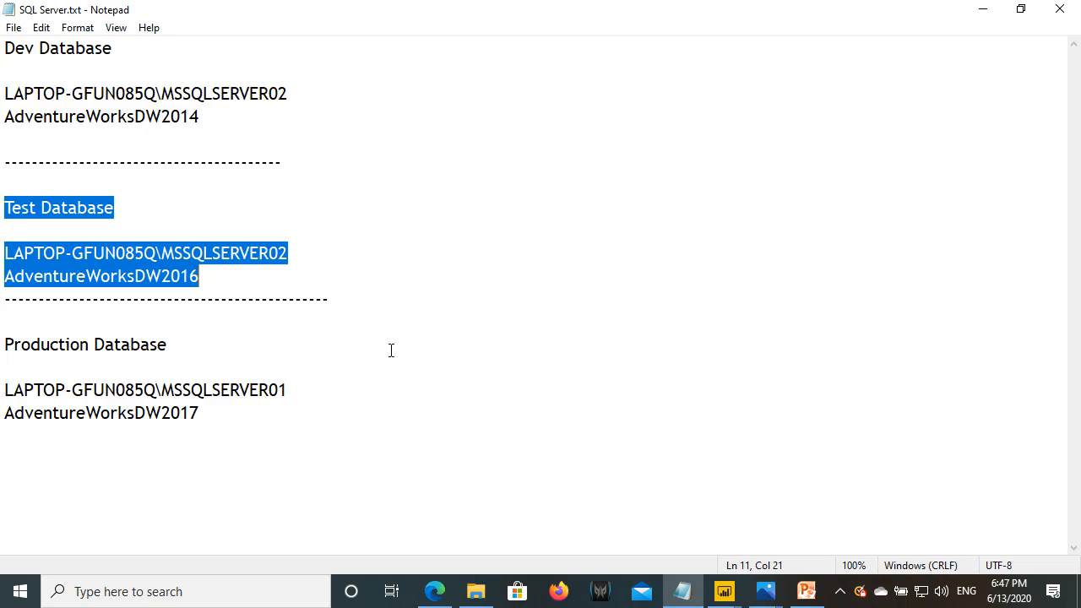
left_click(434, 592)
left_click(75, 397)
left_click(364, 214)
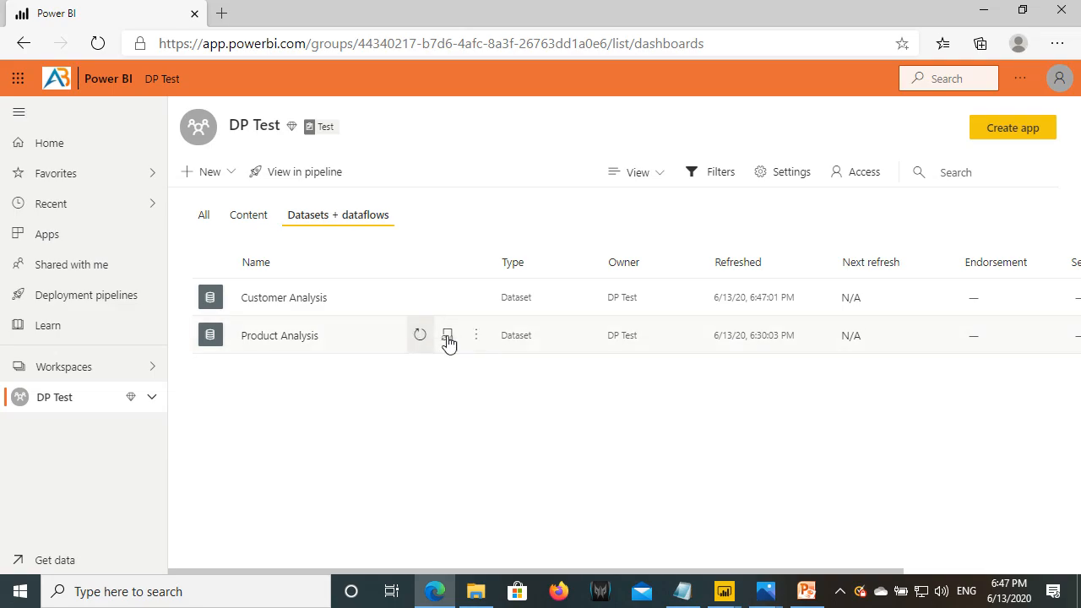
- Refresh Product Analysis, then review its report and the populated Sales Dashboard ($29.36M sales)
left_click(419, 337)
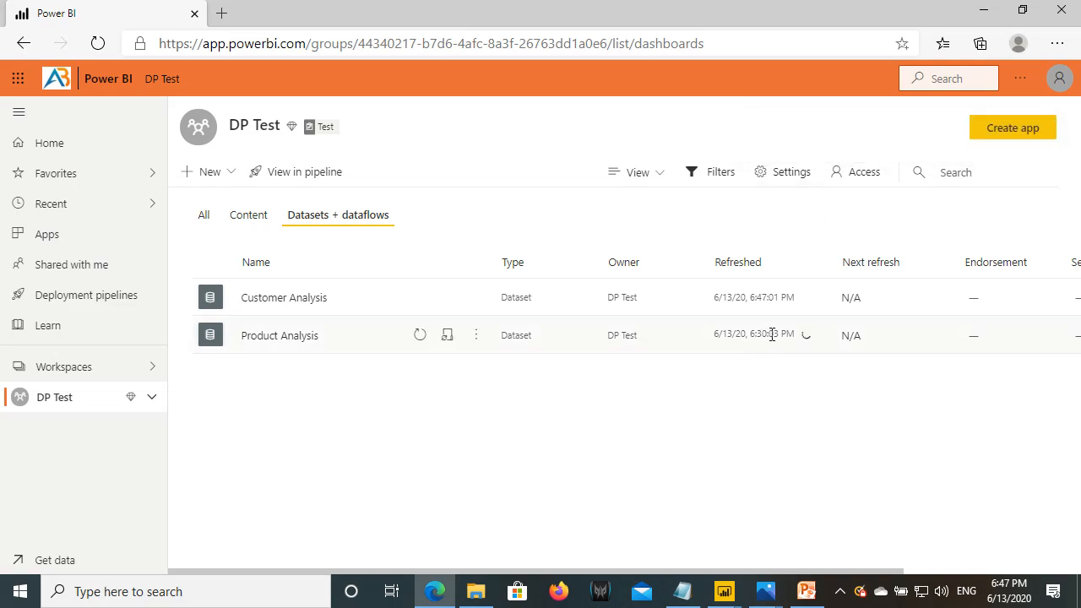
left_click_drag(755, 335, 787, 335)
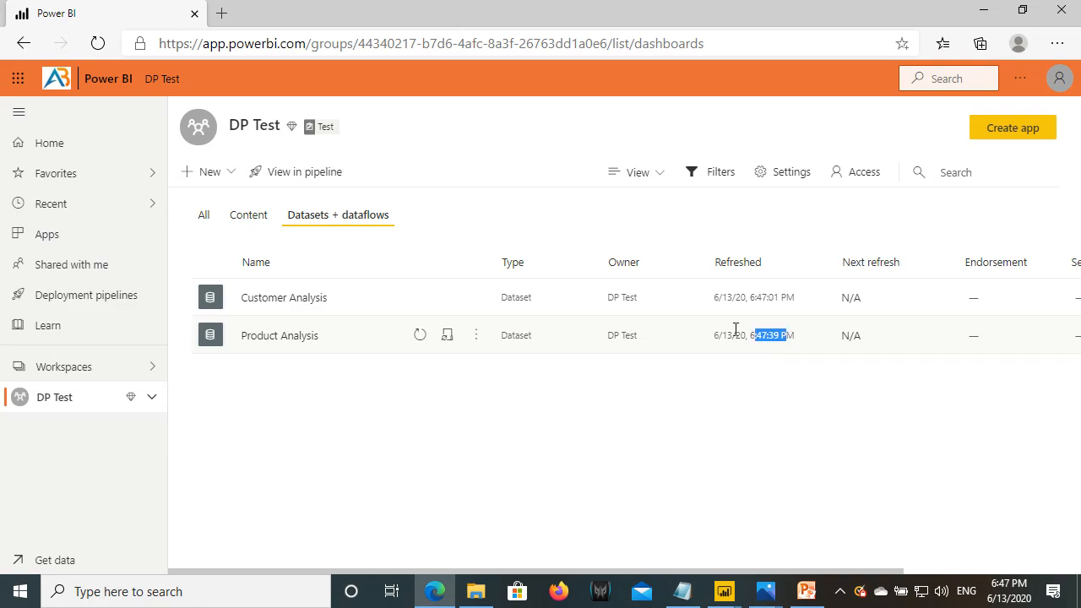
left_click(250, 216)
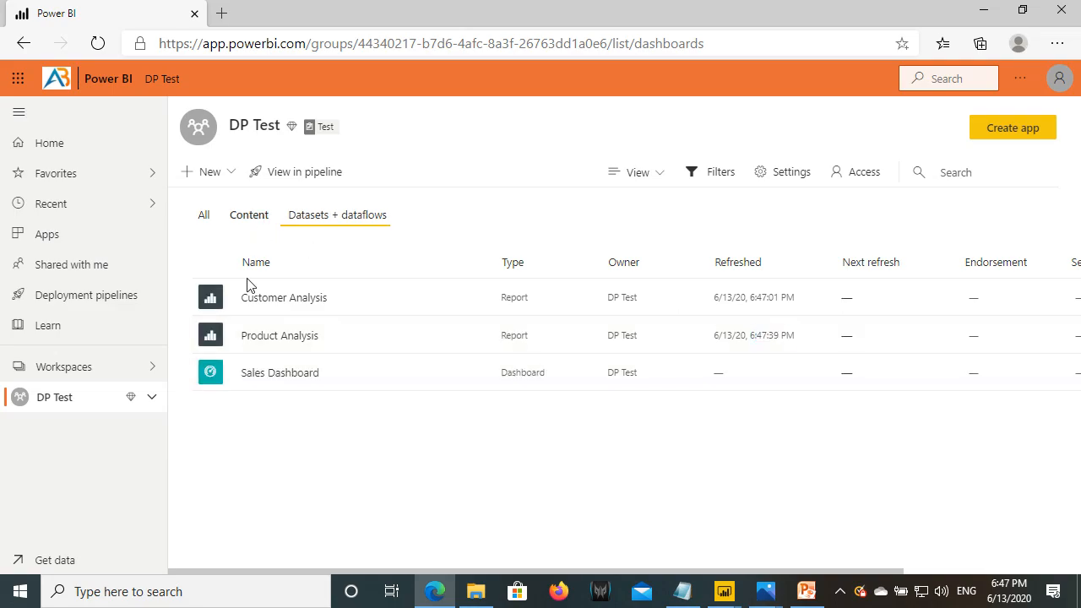
left_click(279, 343)
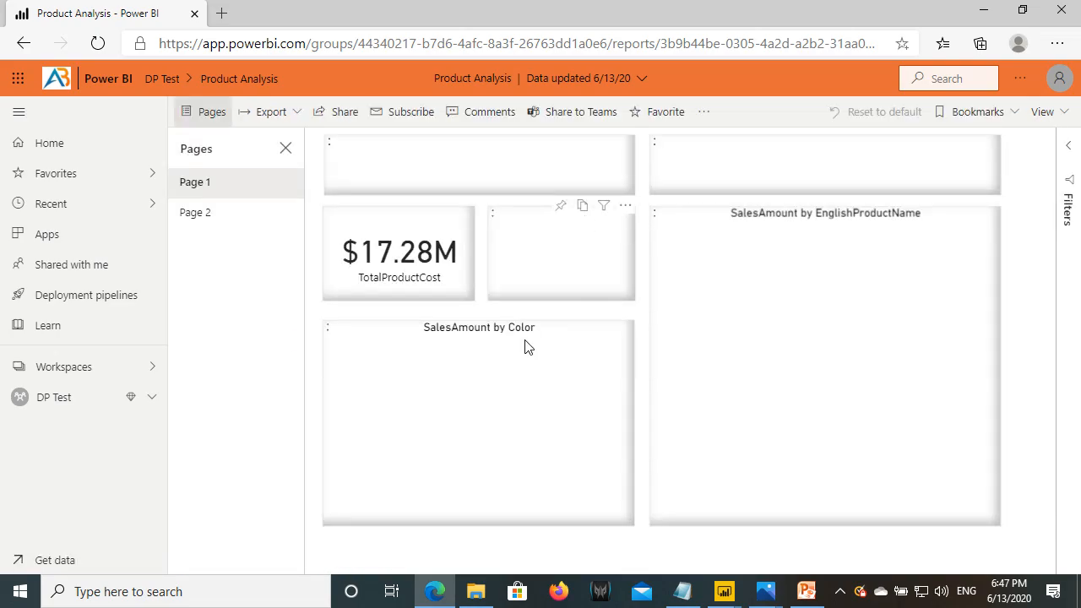
left_click(75, 403)
left_click(271, 374)
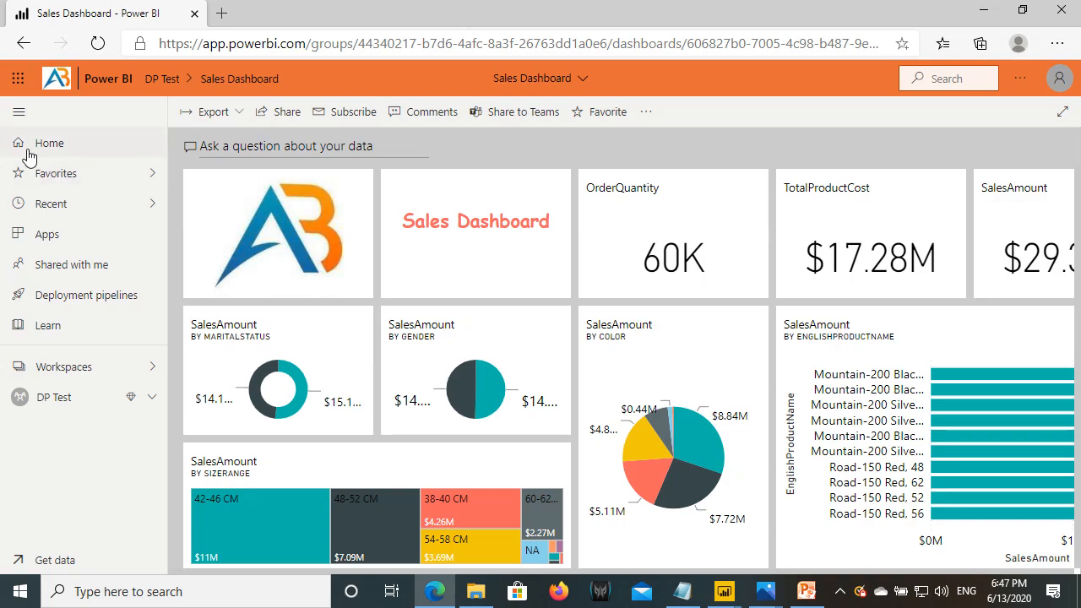
left_click(19, 112)
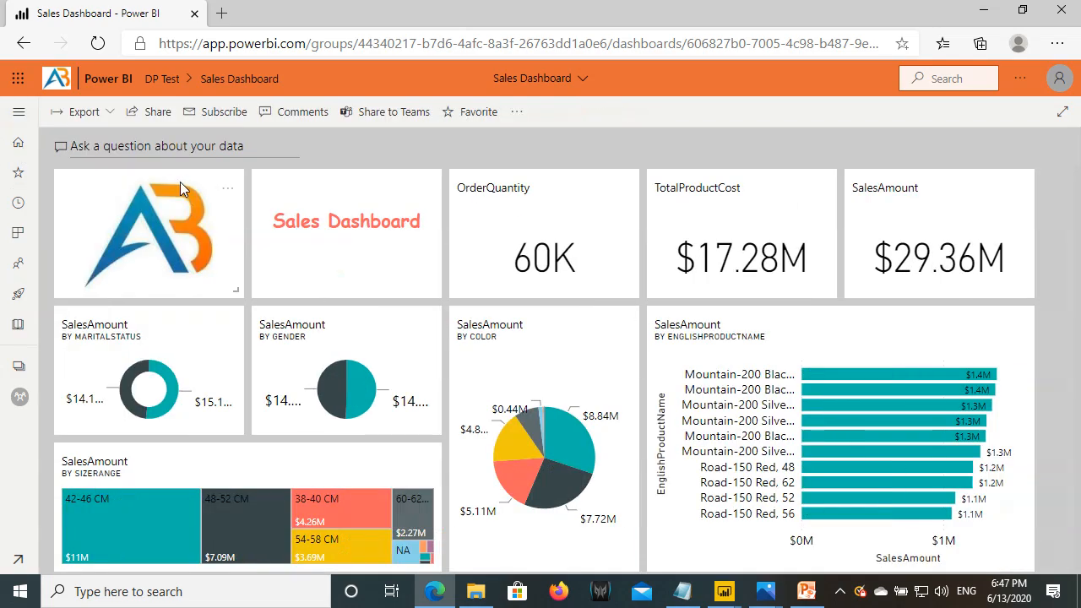
left_click(17, 112)
- Open the Deployment Pipeline Demo pipeline and highlight its deployed Development and Test stages
left_click(85, 304)
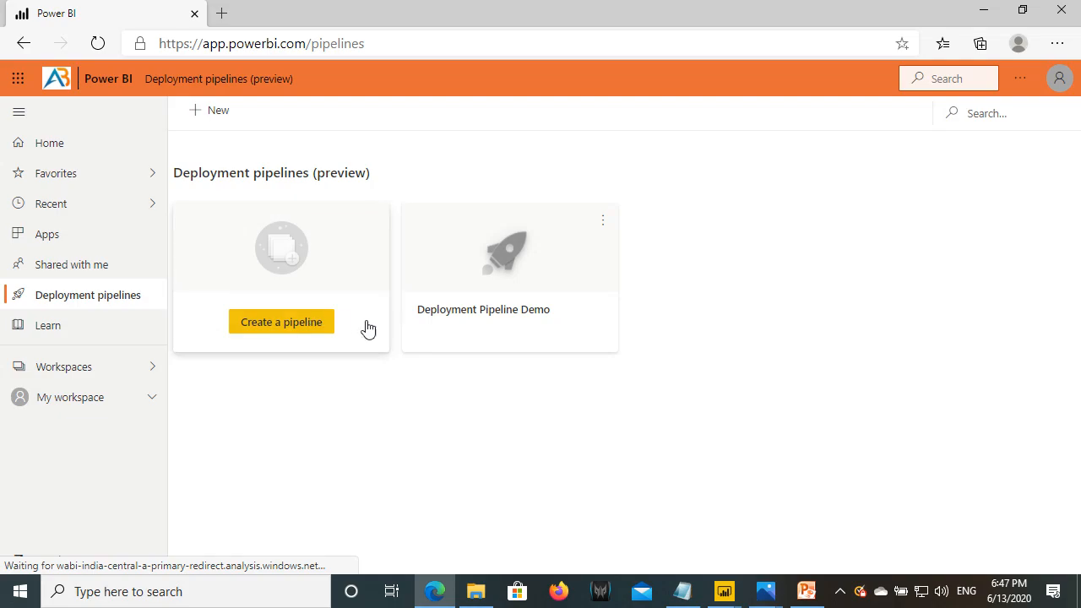
left_click(490, 268)
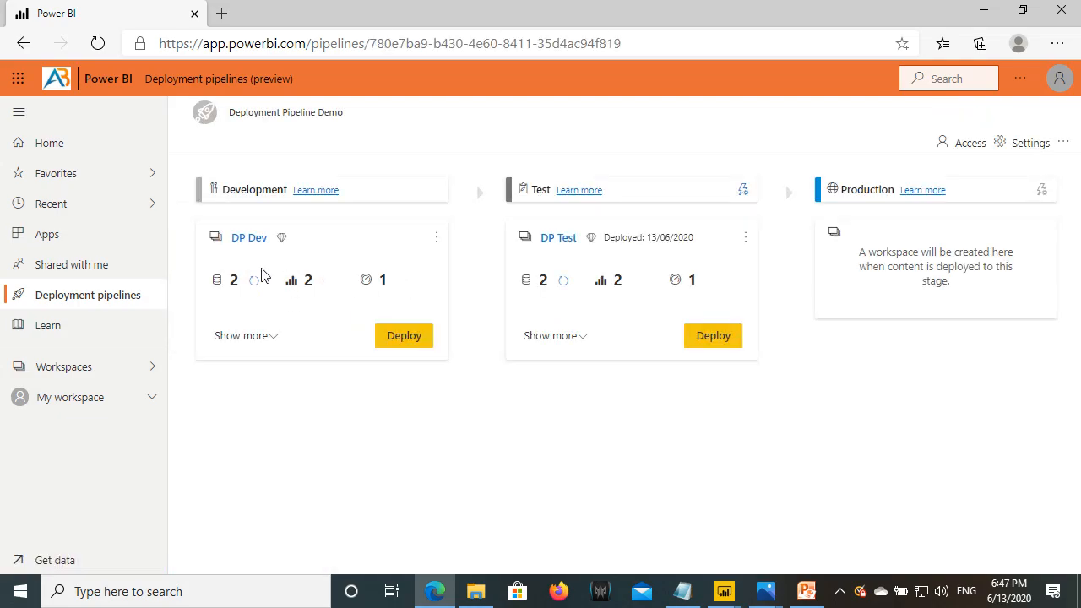
mouse_move(194, 226)
left_mouse_down()
mouse_move(420, 360)
mouse_move(447, 360)
left_mouse_up()
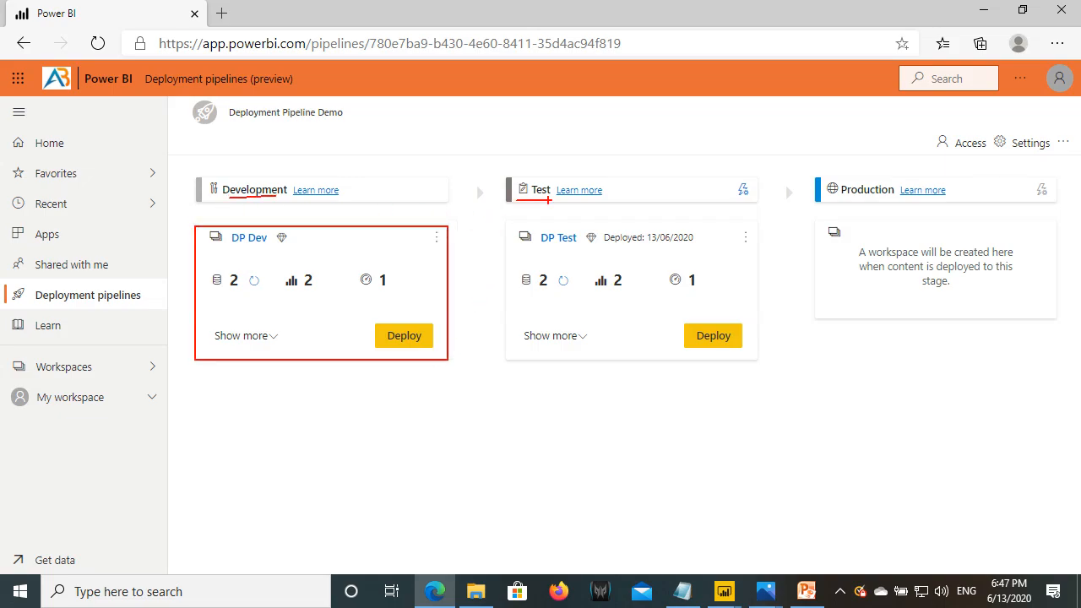
left_click_drag(733, 178, 757, 205)
key("Escape")
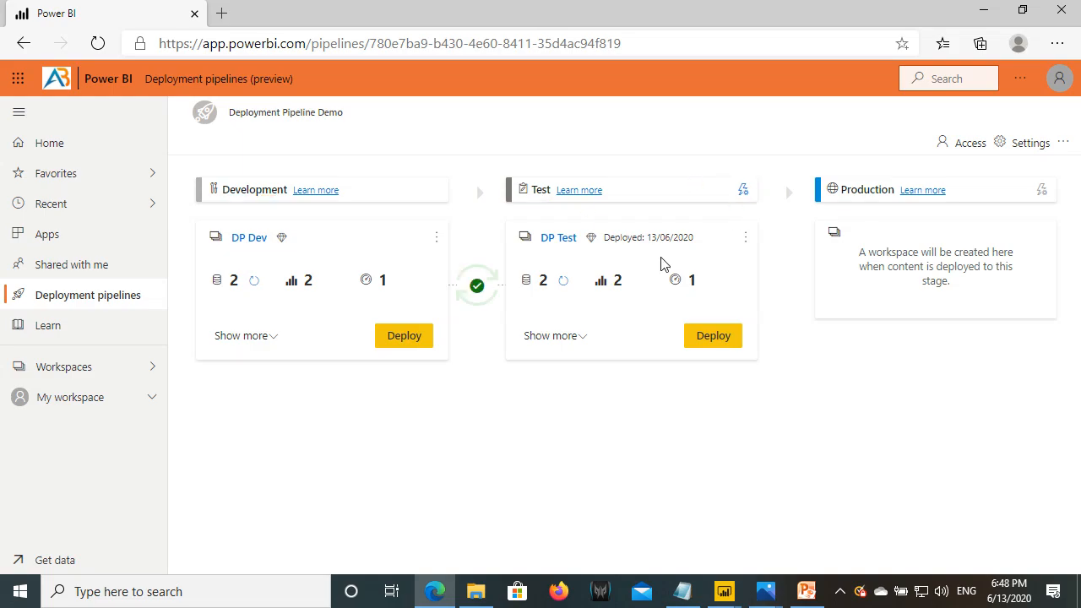
- Compare the DP Test and DP Dev workspaces from the workspace list
left_click(81, 369)
left_click(240, 245)
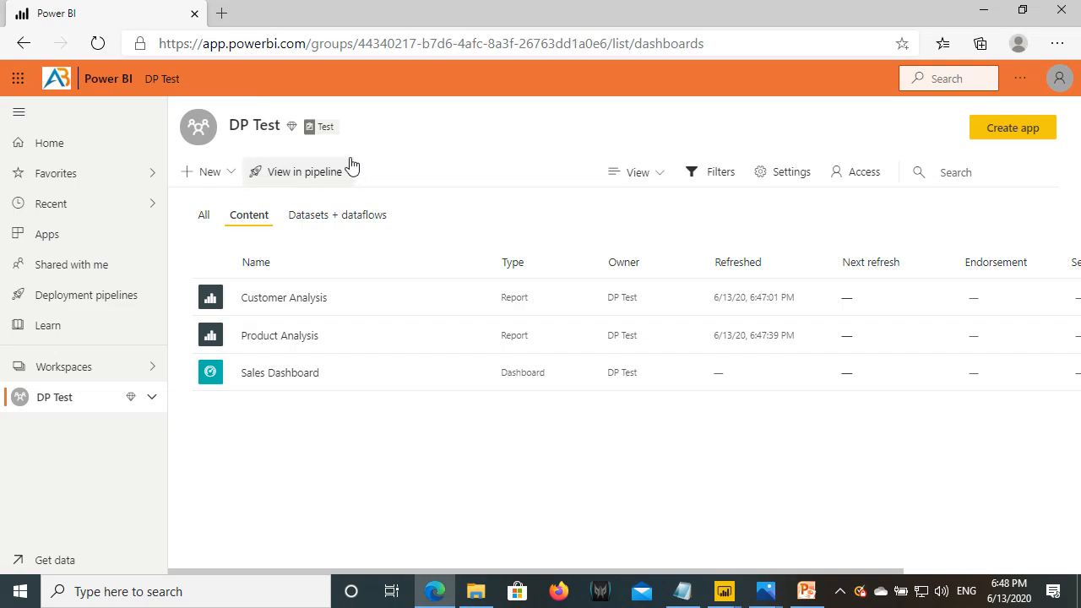
left_click_drag(294, 114, 353, 140)
left_click_drag(32, 413, 101, 411)
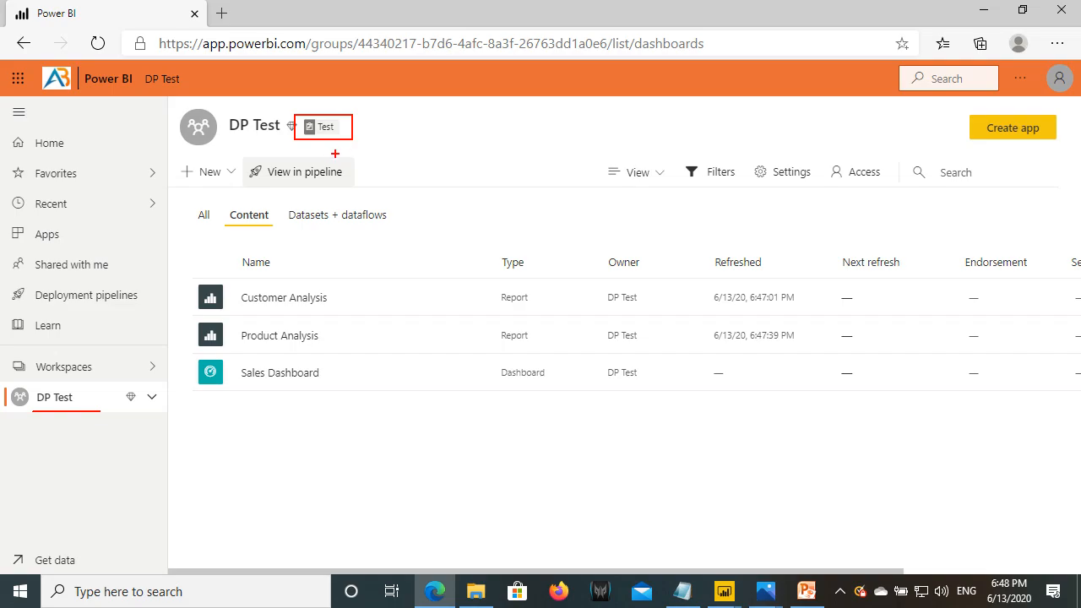
left_click(109, 366)
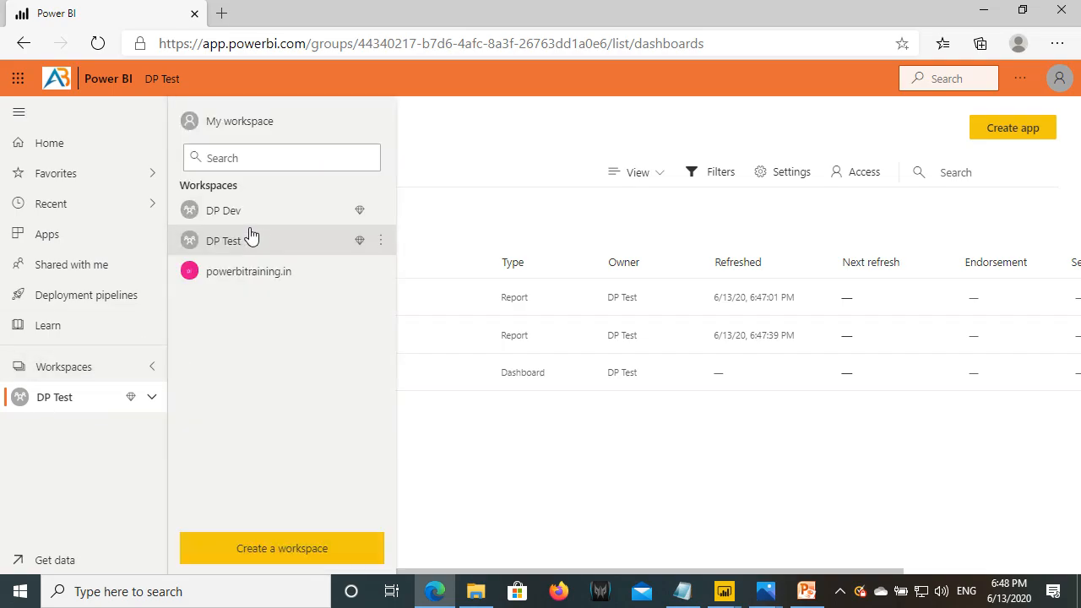
left_click(224, 211)
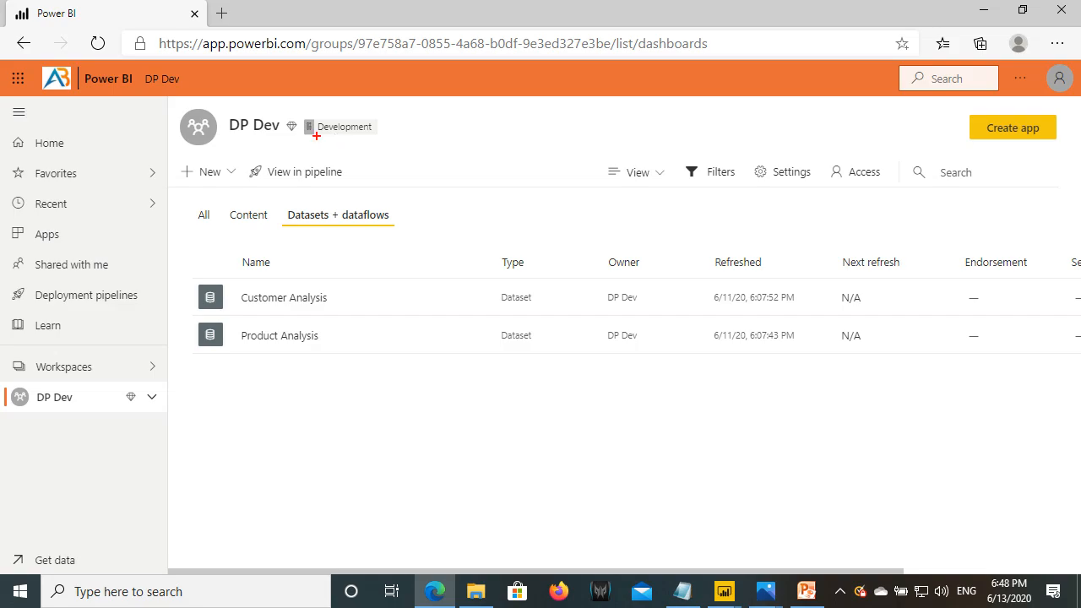
left_click_drag(302, 119, 382, 140)
key("Escape")
- Reopen the pipeline, view DP Test's content in a new tab, then close that tab
left_click(94, 296)
left_click(498, 273)
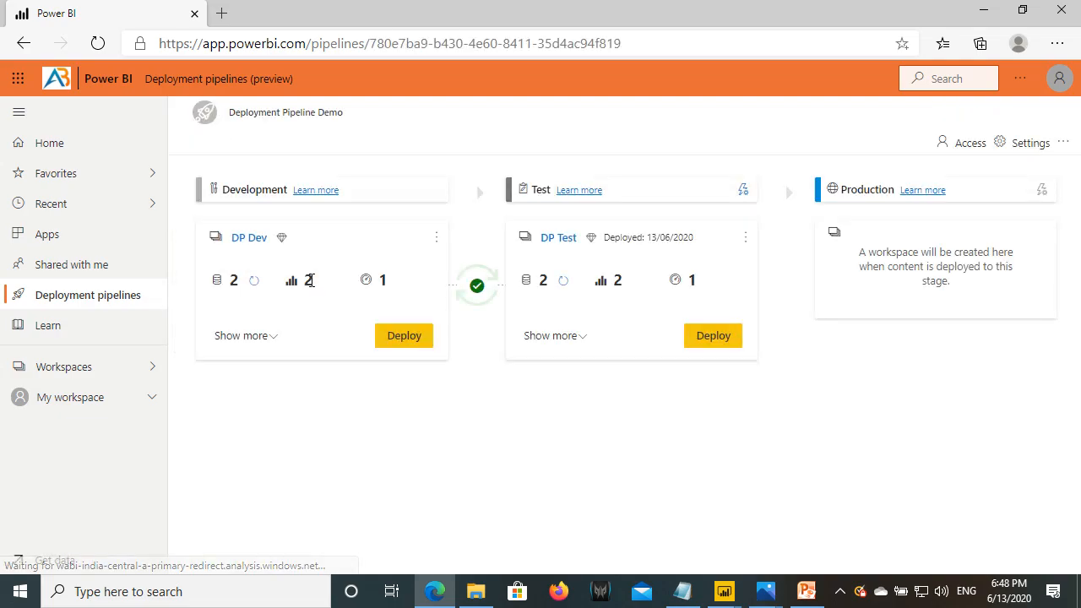
left_click(560, 237)
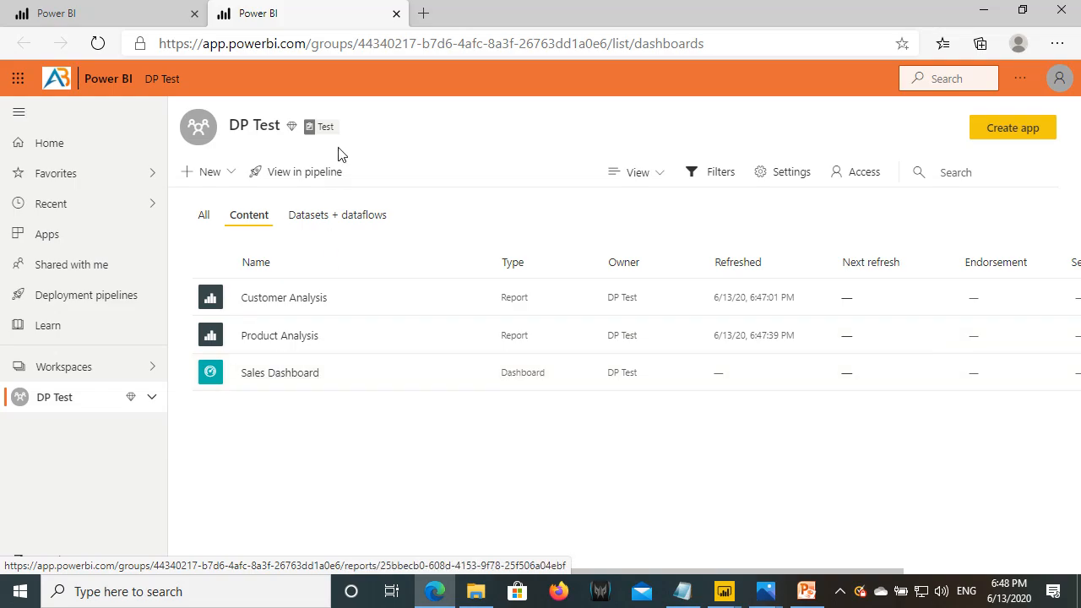
left_click(396, 14)
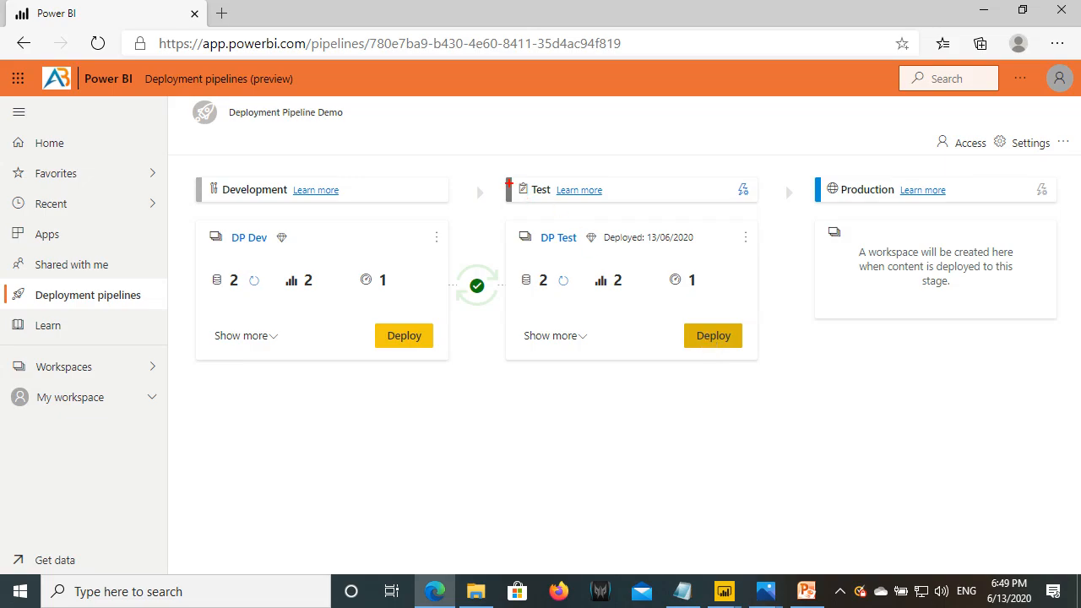
- Mark up the pipeline's Test and Production stage cards with on-screen highlights
left_click_drag(506, 178, 631, 210)
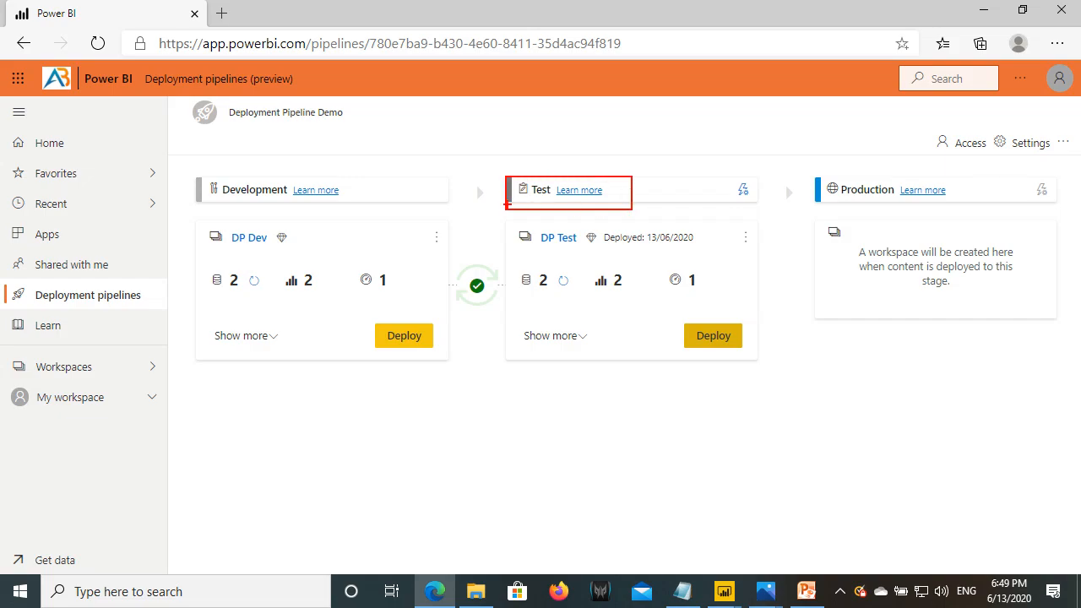
left_click_drag(817, 171, 980, 212)
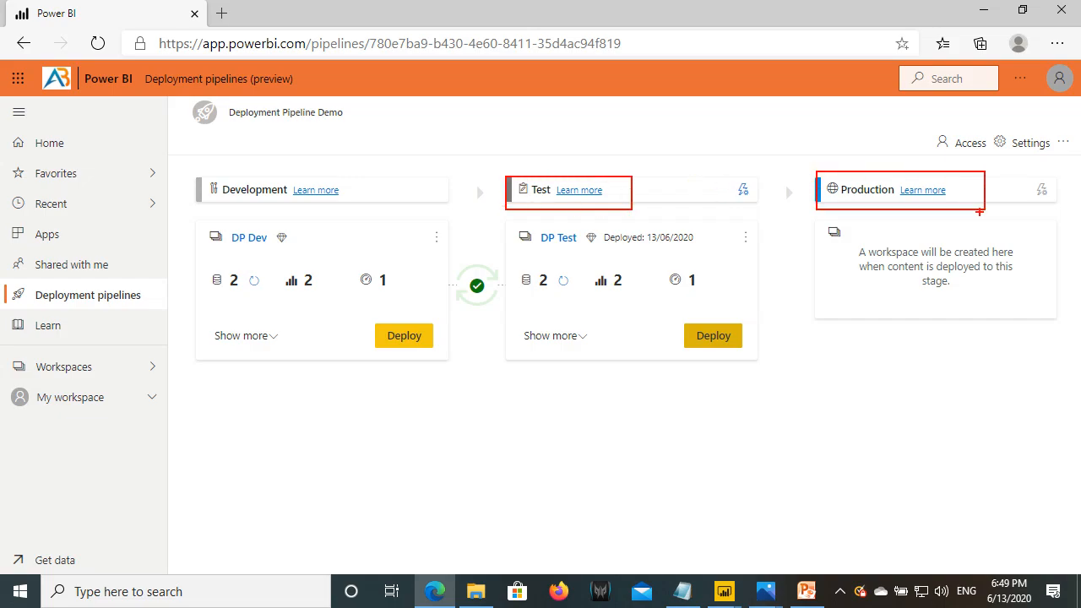
mouse_move(514, 267)
left_mouse_down()
mouse_move(579, 297)
mouse_move(634, 301)
left_mouse_up()
left_click_drag(661, 267, 715, 300)
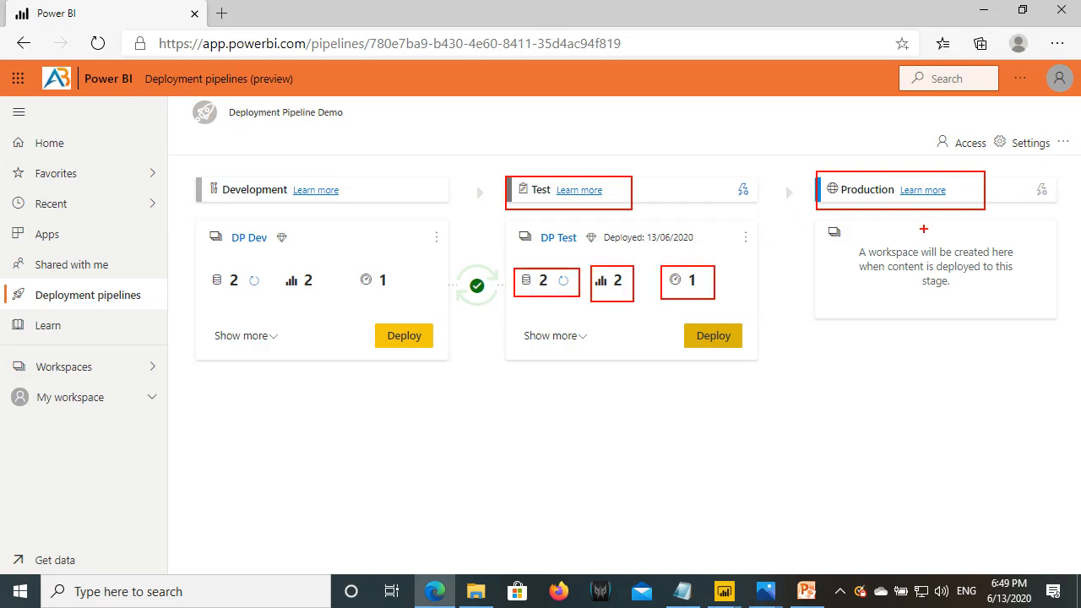
key("Escape")
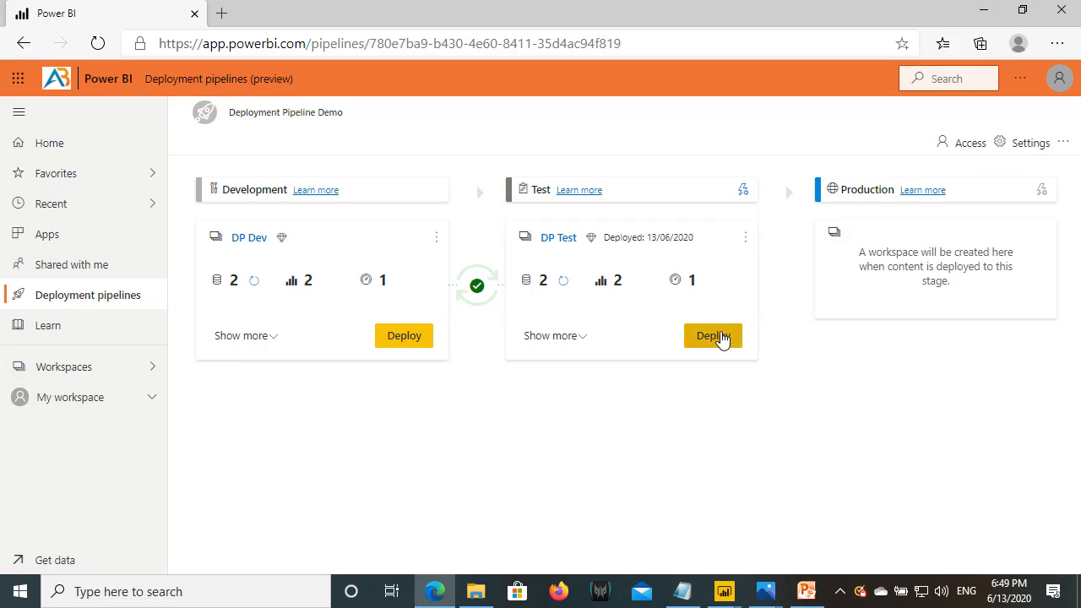
key("ctrl+2")
left_click_drag(682, 324, 743, 349)
left_click_drag(527, 180, 553, 201)
key("Escape")
- Highlight the Test stage's contents, then deploy them to the Production stage
left_click_drag(537, 229, 582, 247)
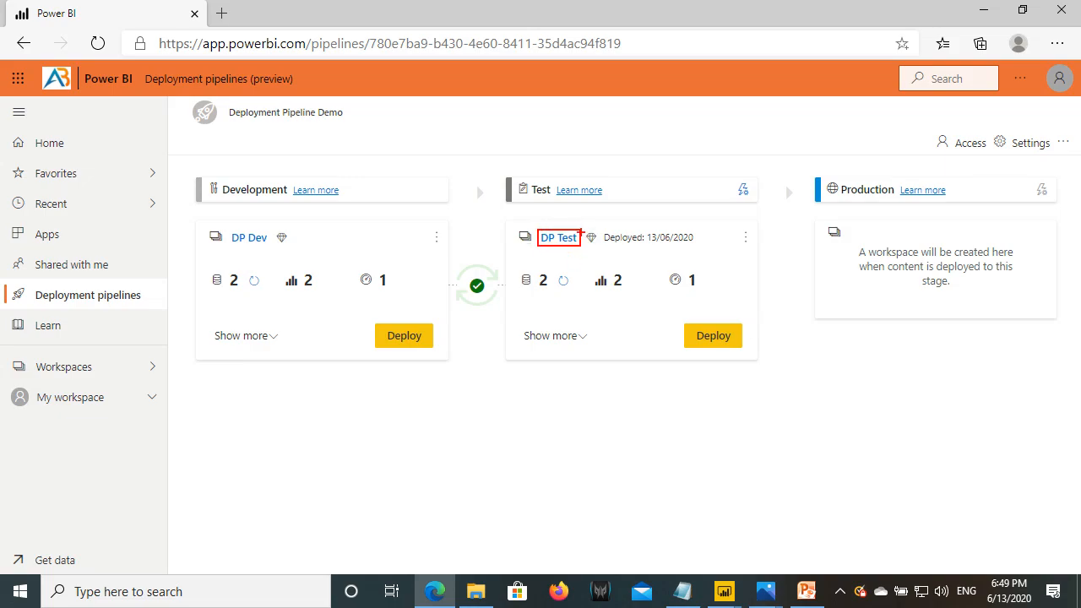
key("Escape")
key("ctrl+2")
left_click_drag(845, 220, 933, 245)
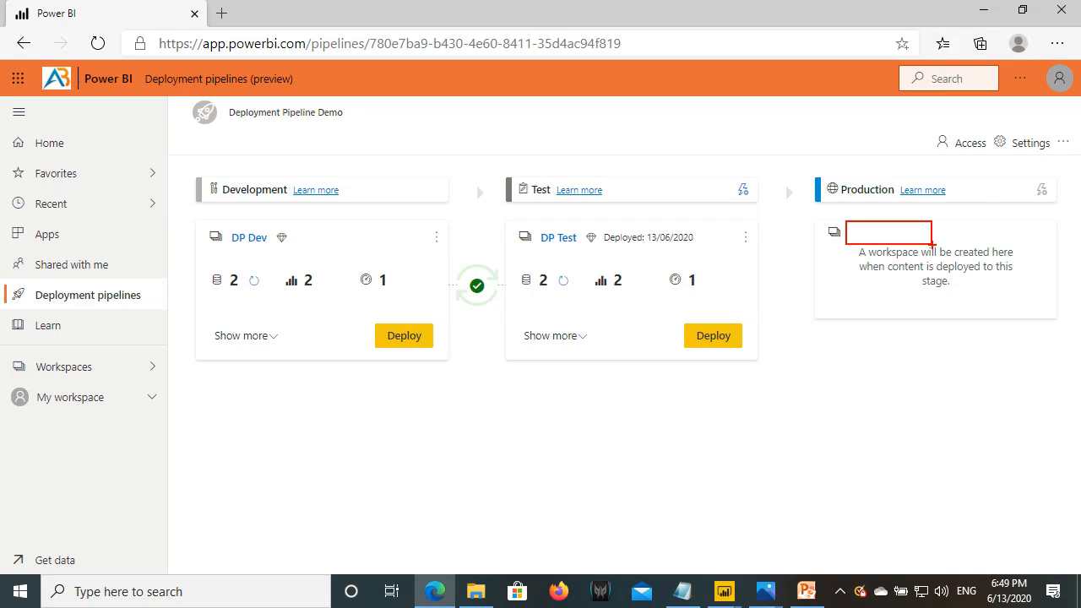
mouse_move(517, 271)
left_mouse_down()
mouse_move(768, 294)
mouse_move(851, 247)
left_mouse_up()
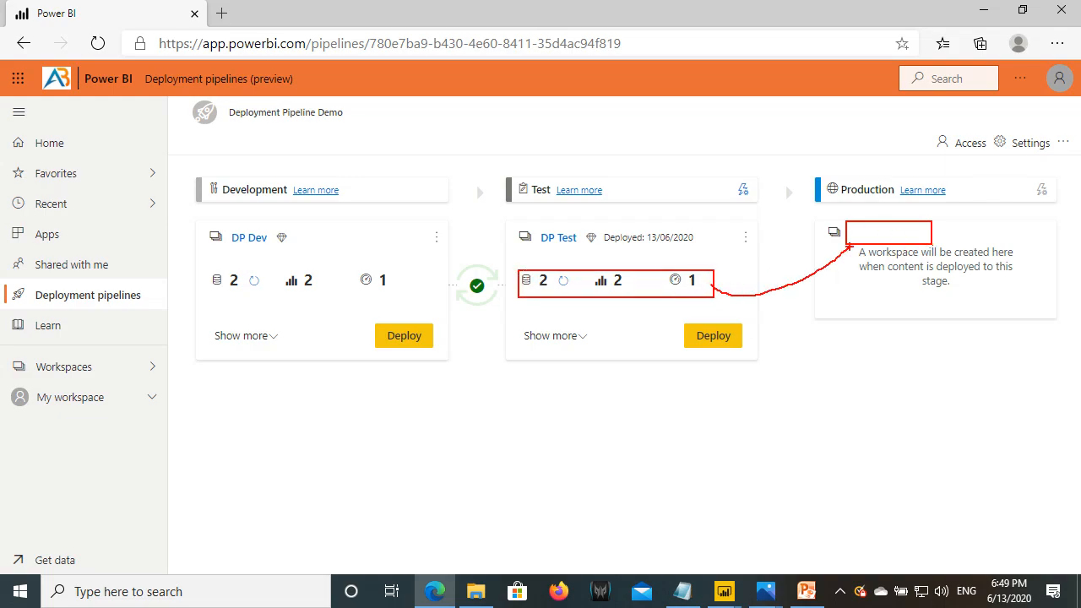
key("Escape")
left_click(717, 341)
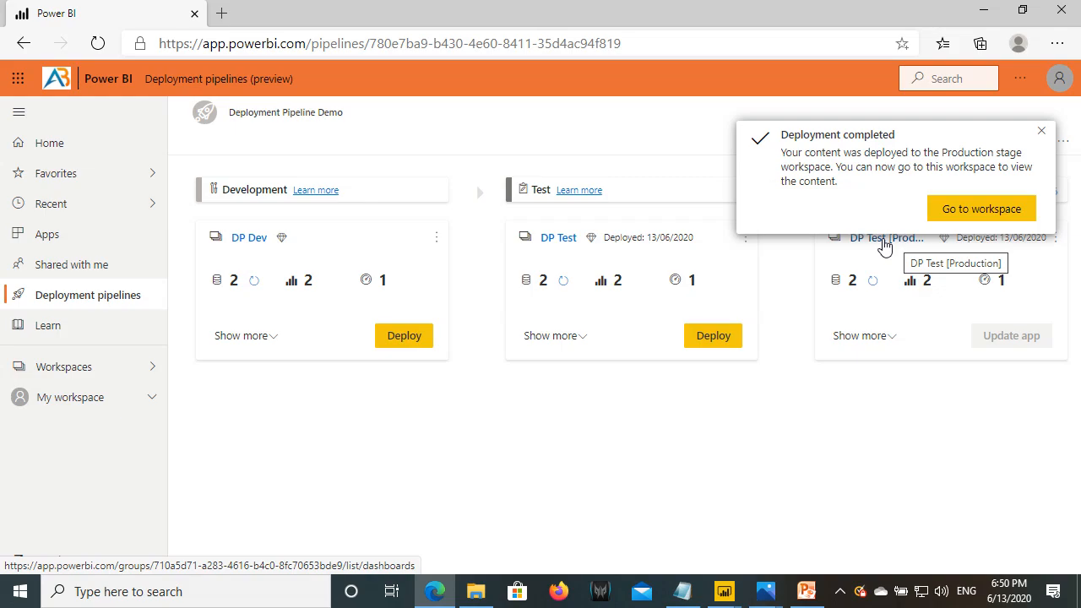
- Delete 'Test [Production]' from the Production workspace name, leaving DP, and save
left_click(1041, 132)
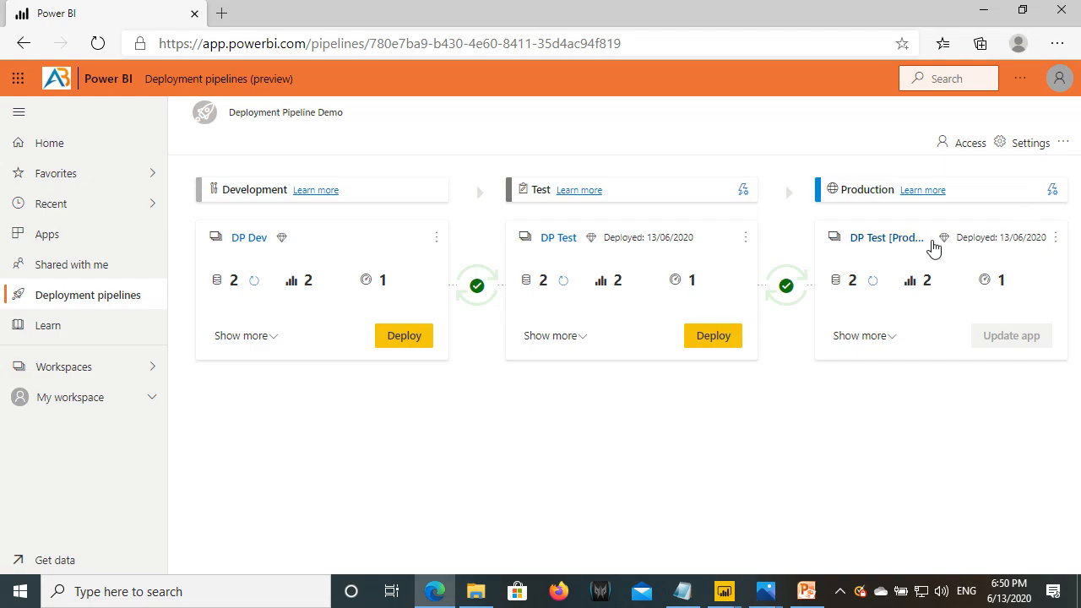
left_click(1056, 240)
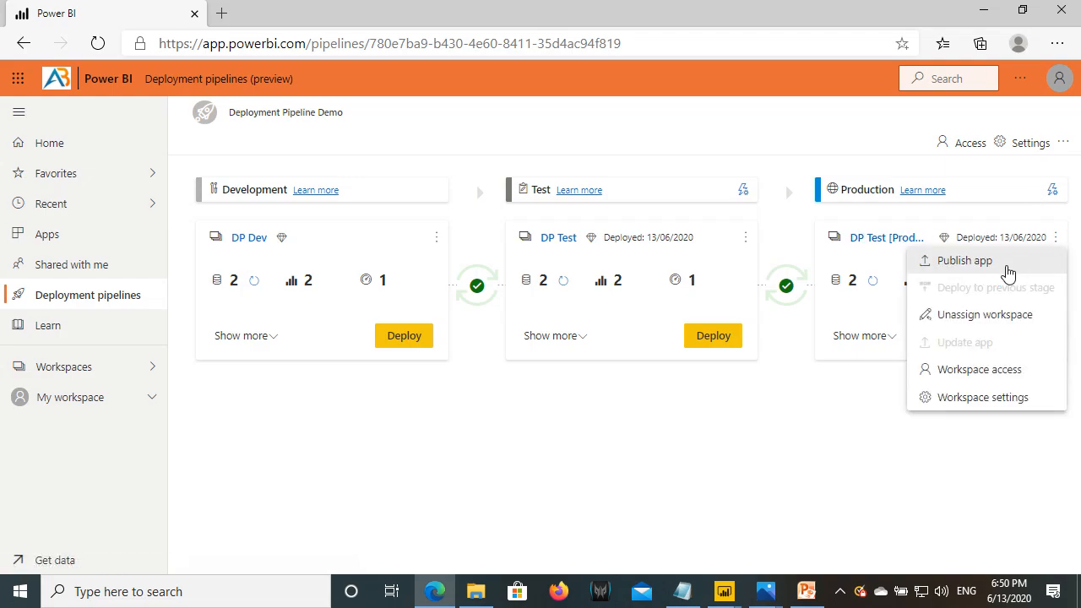
left_click(969, 399)
left_click_drag(710, 339, 809, 339)
key("BackSpace")
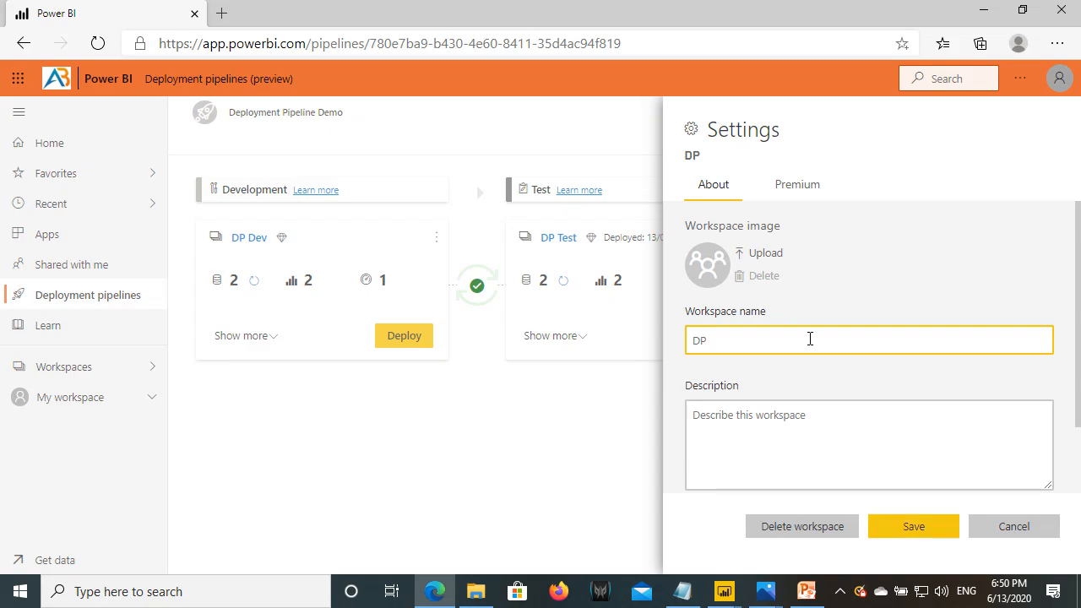
left_click(913, 527)
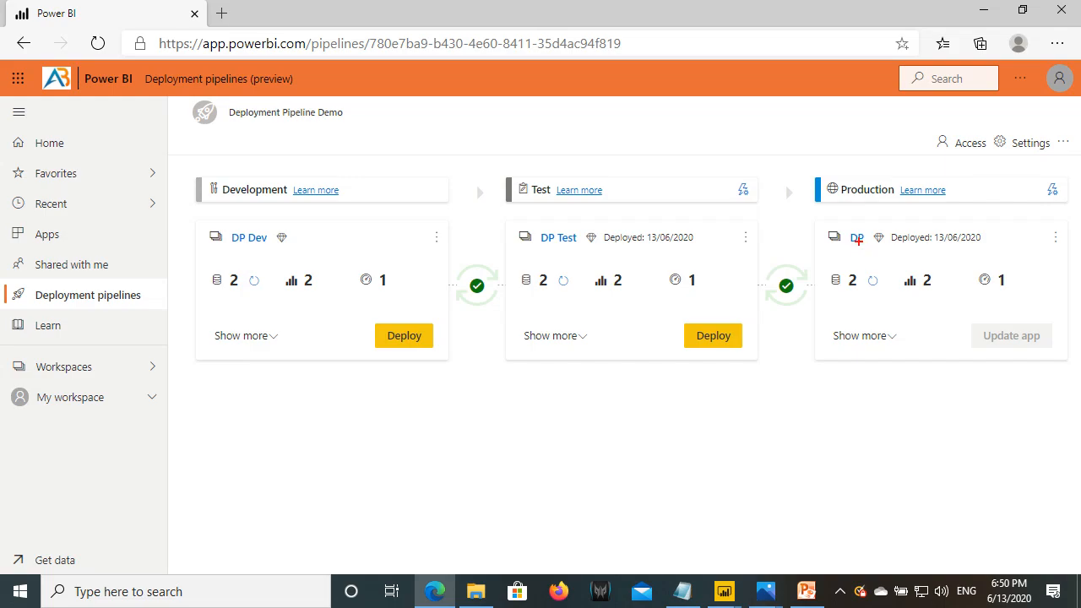
- Highlight items in the renamed DP workspace, refreshed at 6:49 PM
left_click_drag(850, 232, 873, 249)
left_click_drag(228, 231, 246, 246)
left_click_drag(546, 242, 555, 248)
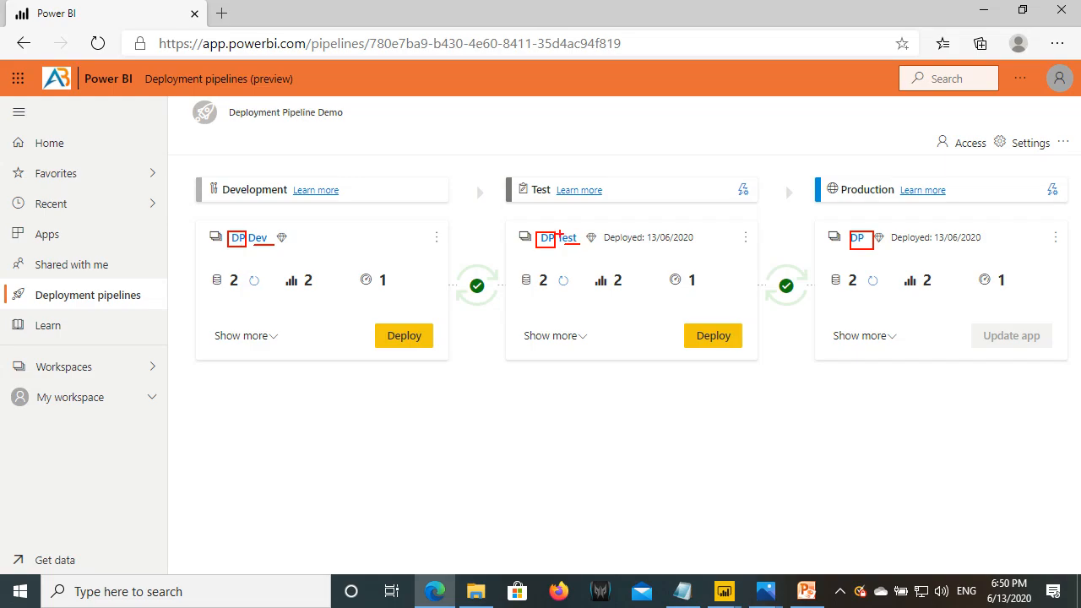
key("Escape")
left_click(857, 239)
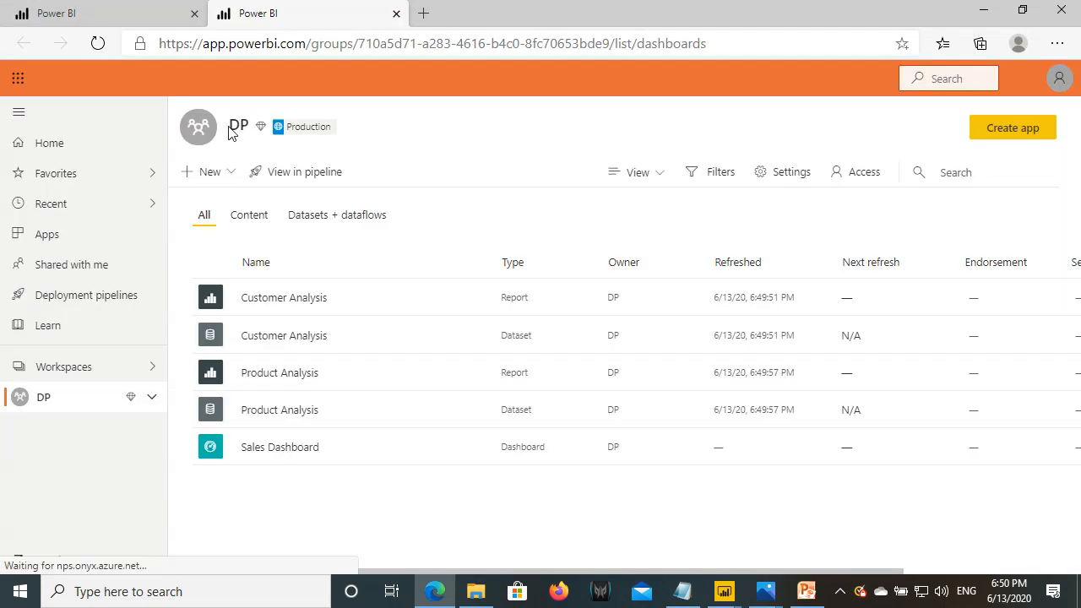
mouse_move(229, 125)
left_mouse_down()
mouse_move(307, 121)
mouse_move(338, 150)
left_mouse_up()
key("ctrl+2")
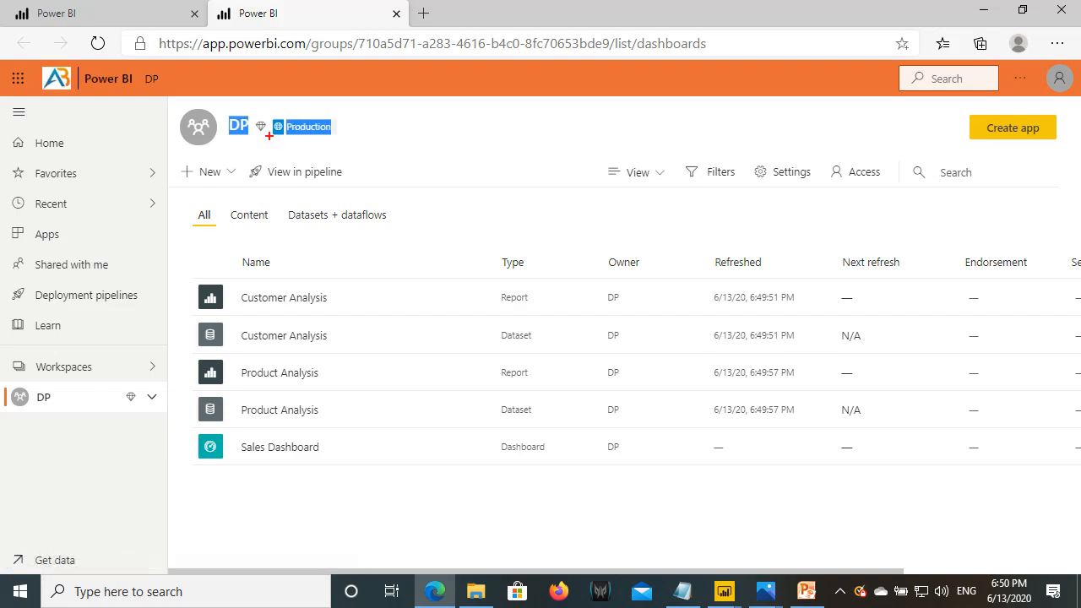
left_click_drag(268, 119, 357, 149)
key("Escape")
left_click(85, 296)
left_click(480, 301)
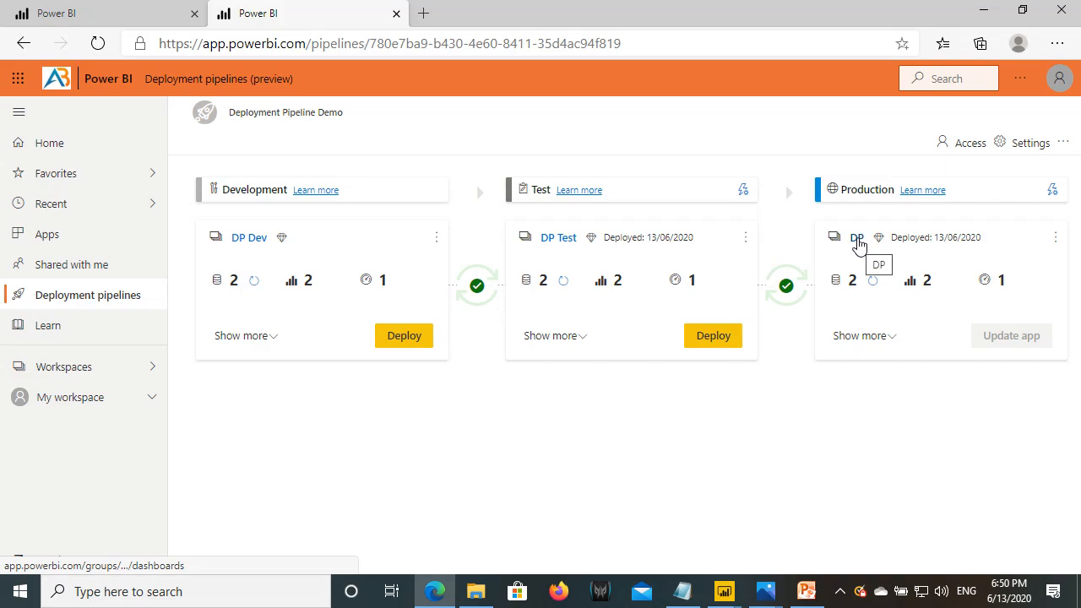
key("ctrl+2")
left_click_drag(828, 269, 886, 296)
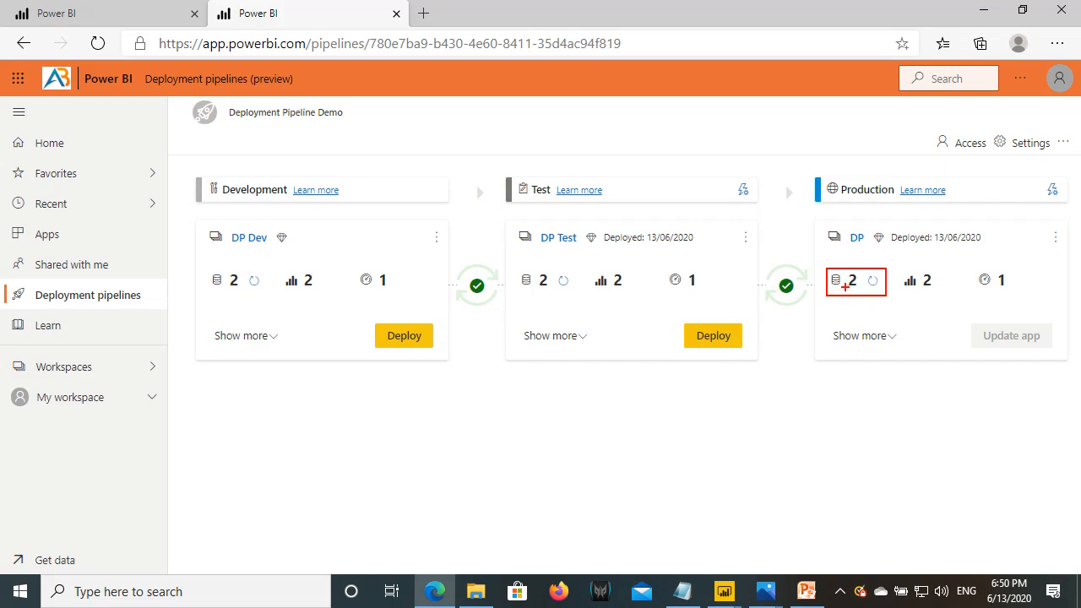
left_click_drag(513, 271, 551, 298)
left_click(77, 372)
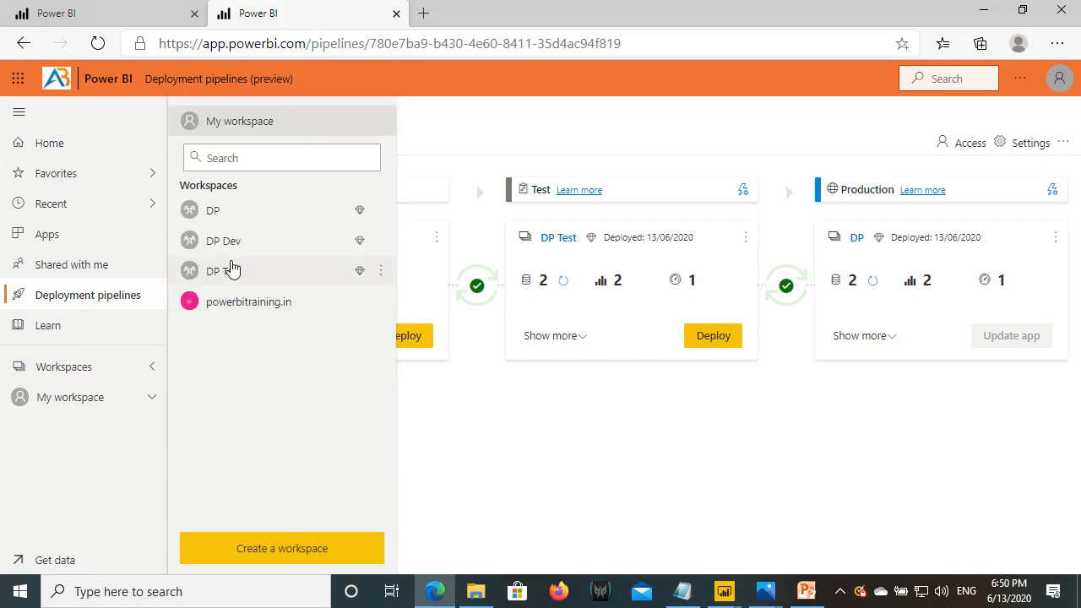
left_click(221, 211)
left_click(195, 14)
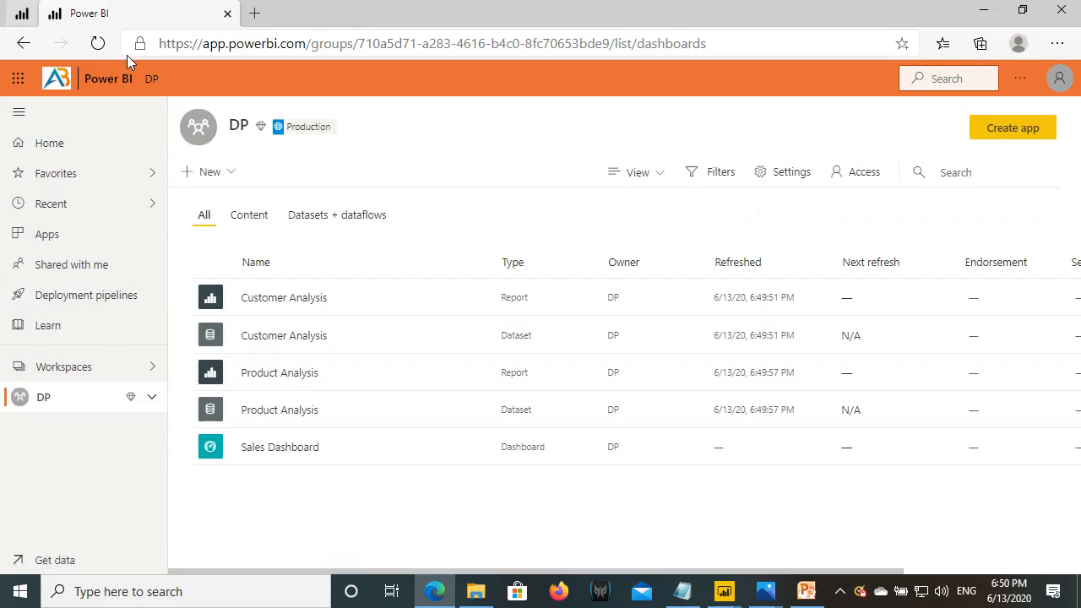
left_click(94, 47)
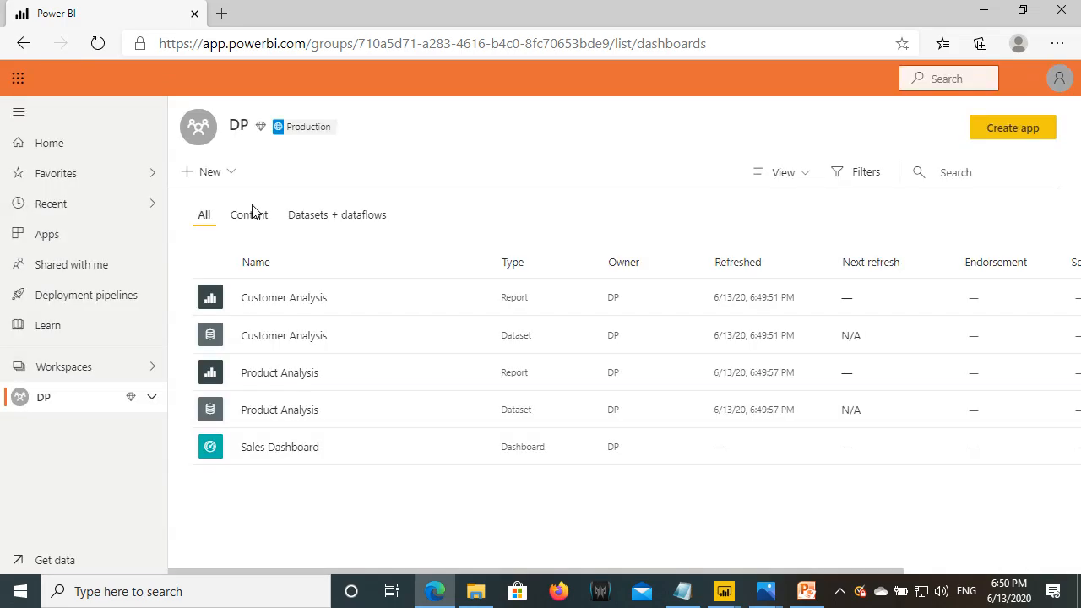
left_click(253, 215)
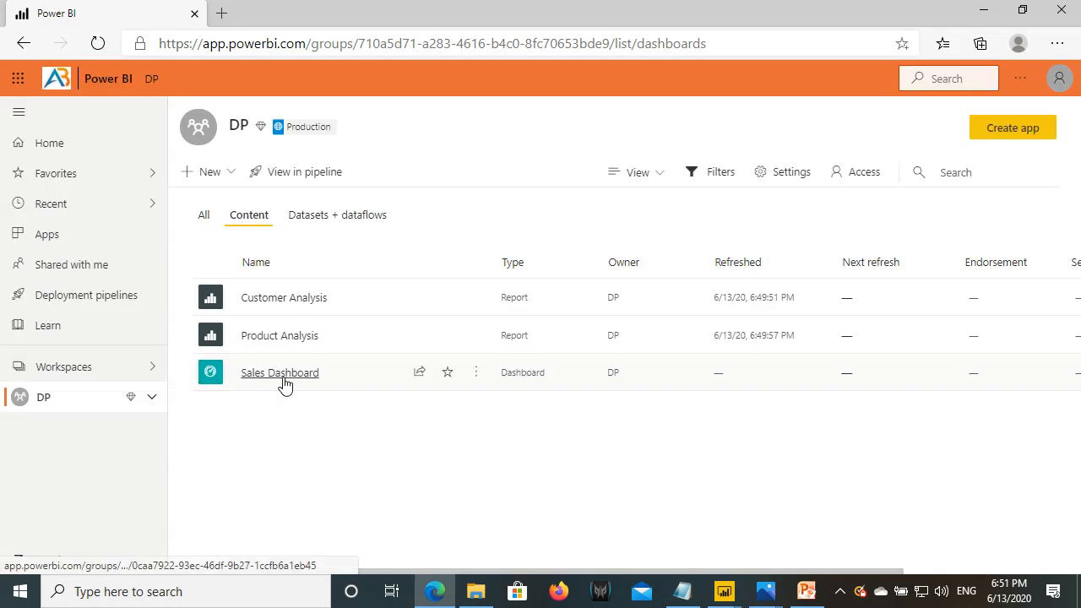
left_click(279, 373)
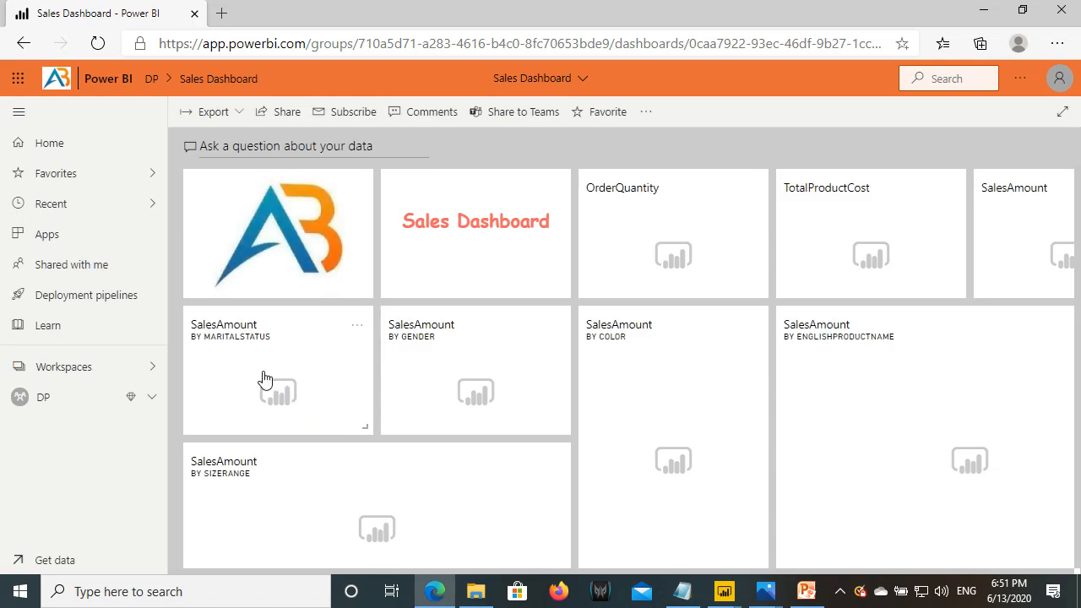
left_click(58, 399)
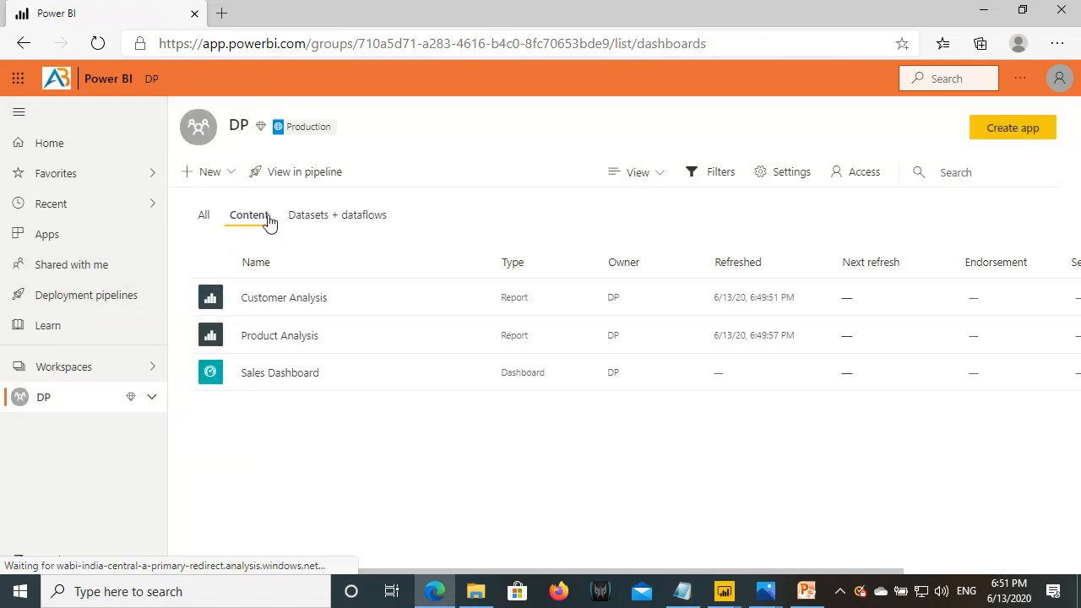
left_click(255, 299)
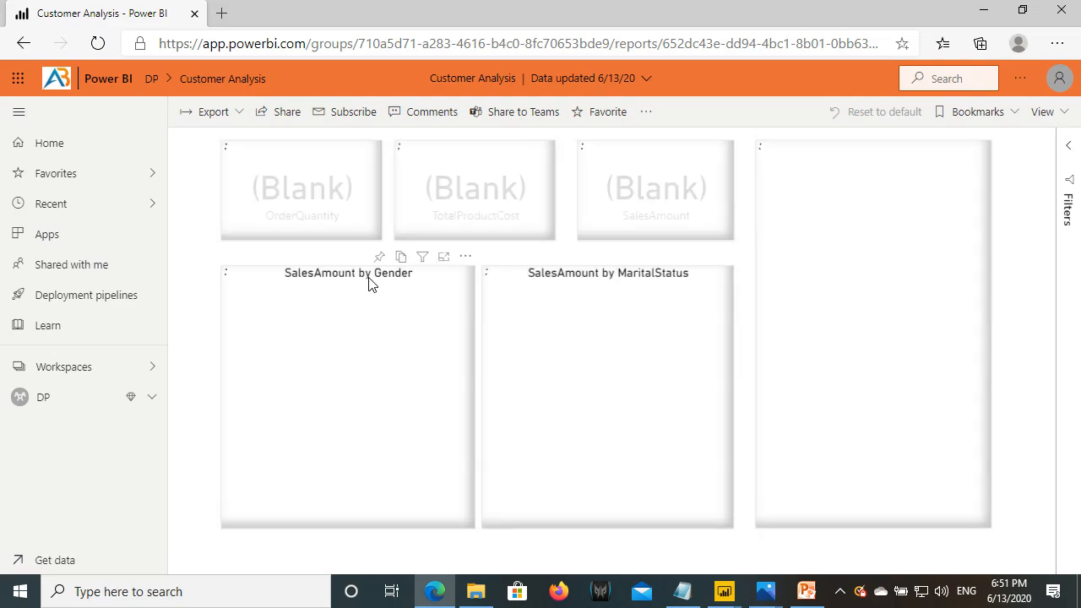
left_click(69, 397)
left_click(316, 218)
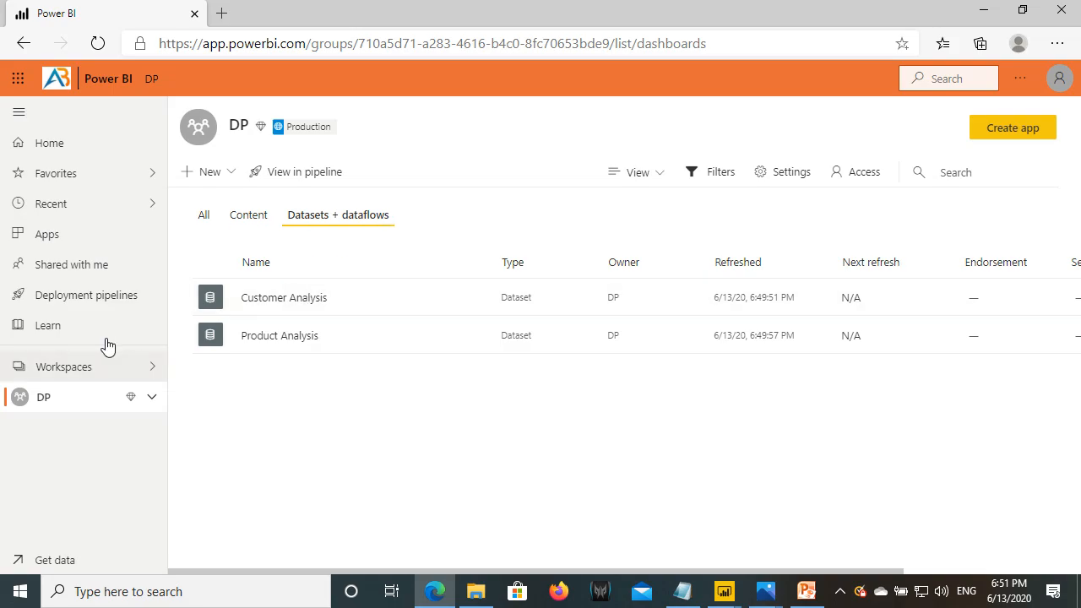
left_click(94, 297)
left_click(543, 271)
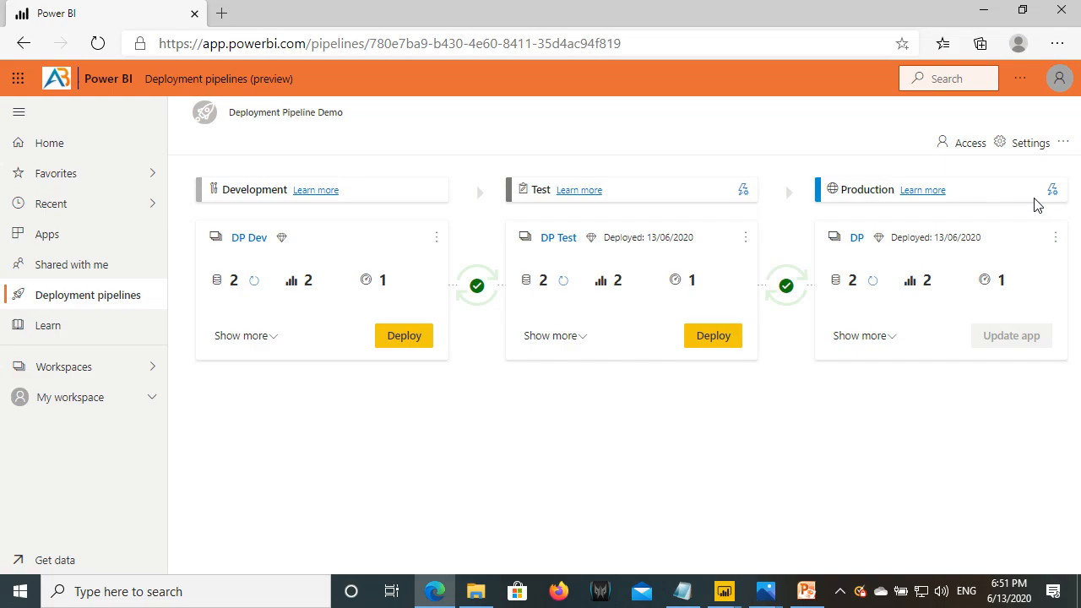
- Open the Production stage's deployment settings and the Customer Analysis dataset rules
left_click_drag(1034, 178, 1066, 206)
left_click_drag(926, 181, 879, 118)
left_click_drag(732, 178, 752, 208)
left_click_drag(225, 248, 267, 248)
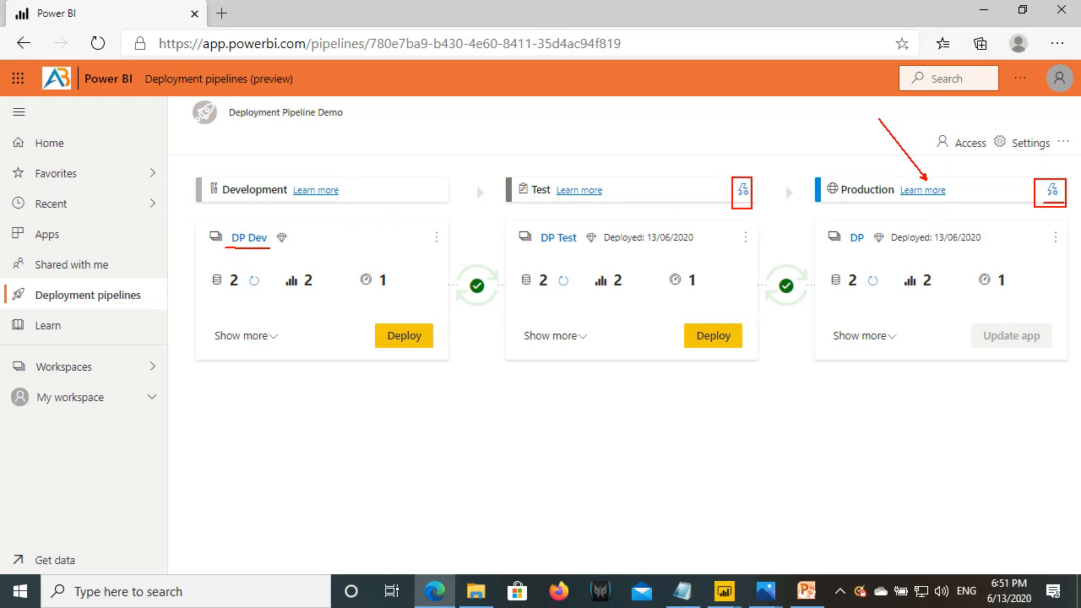
left_click_drag(542, 249, 588, 249)
left_click(1052, 189)
left_click(732, 334)
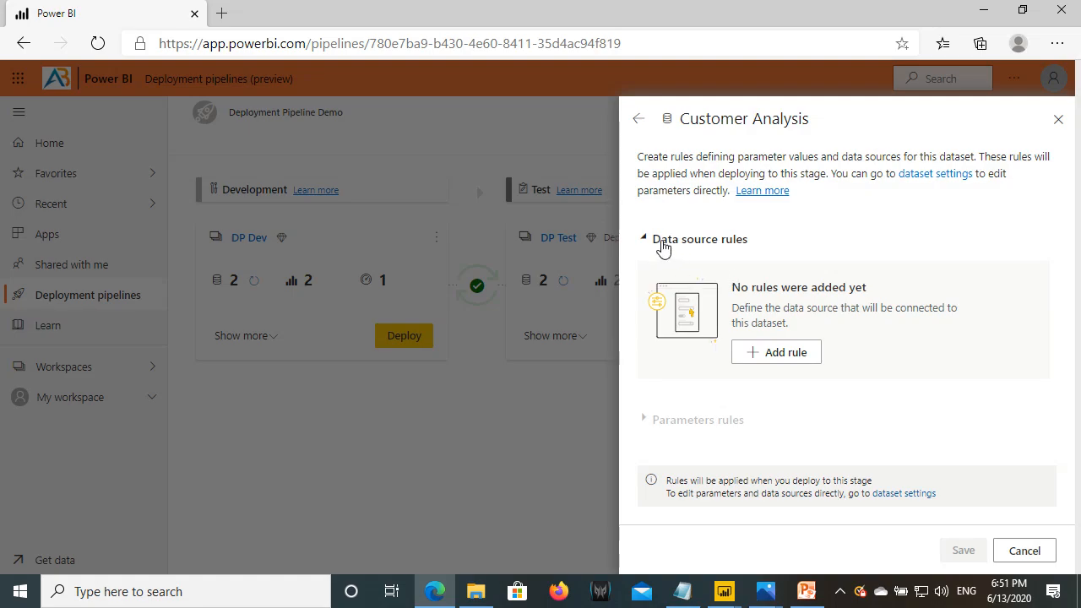
- Add a data source rule that replaces the AdventureWorksDW2016 source
left_click(782, 355)
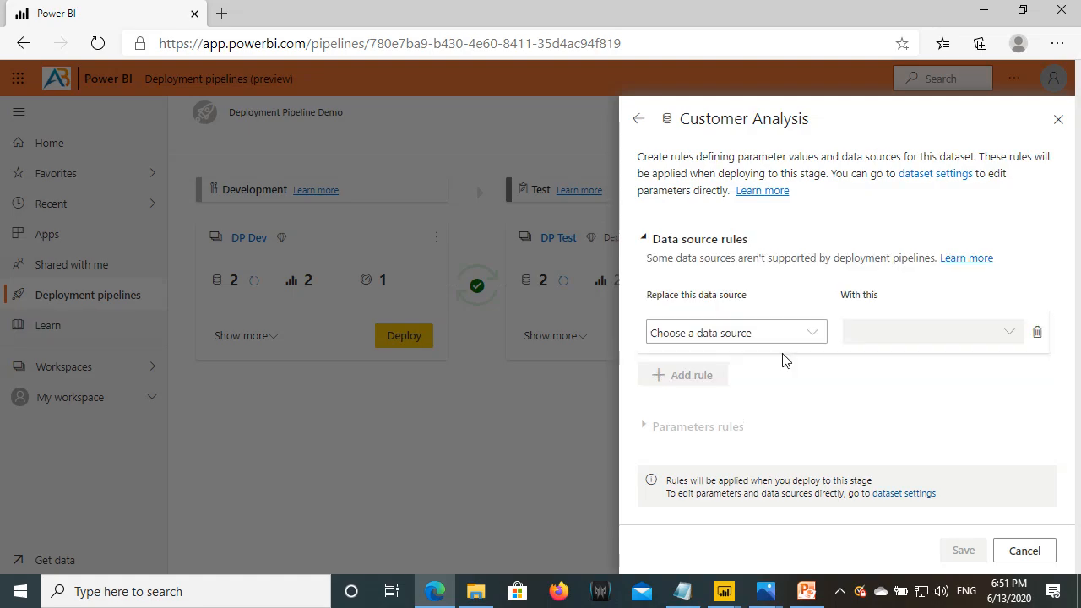
left_click(736, 338)
left_click(722, 380)
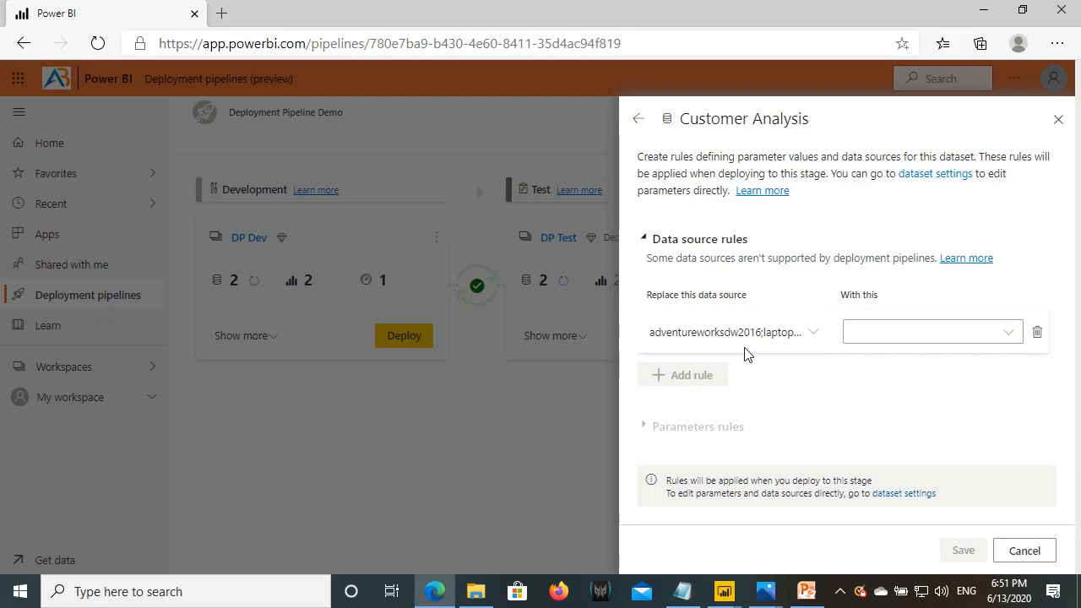
- Compare Test and Production server and database names in the notes (2016 vs 2017)
left_click(683, 591)
left_click_drag(13, 390, 289, 390)
key("ctrl+2")
left_click_drag(265, 264, 282, 264)
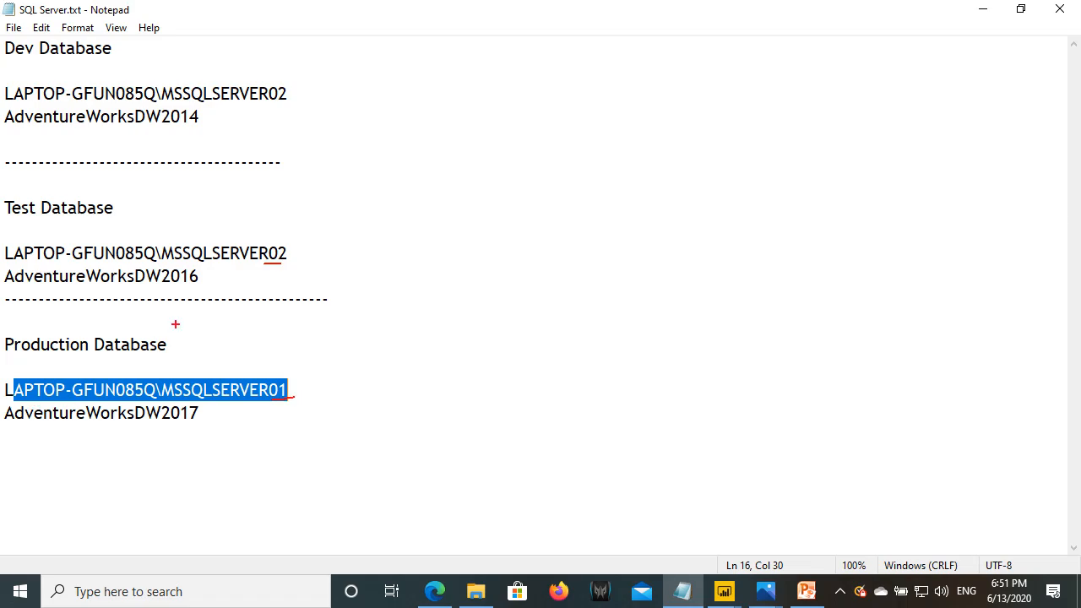
left_click_drag(169, 284, 207, 285)
left_click_drag(160, 421, 201, 419)
key("Escape")
- Choose Other as the replacement and paste AdventureWorksDW2017 as the database
left_click(435, 593)
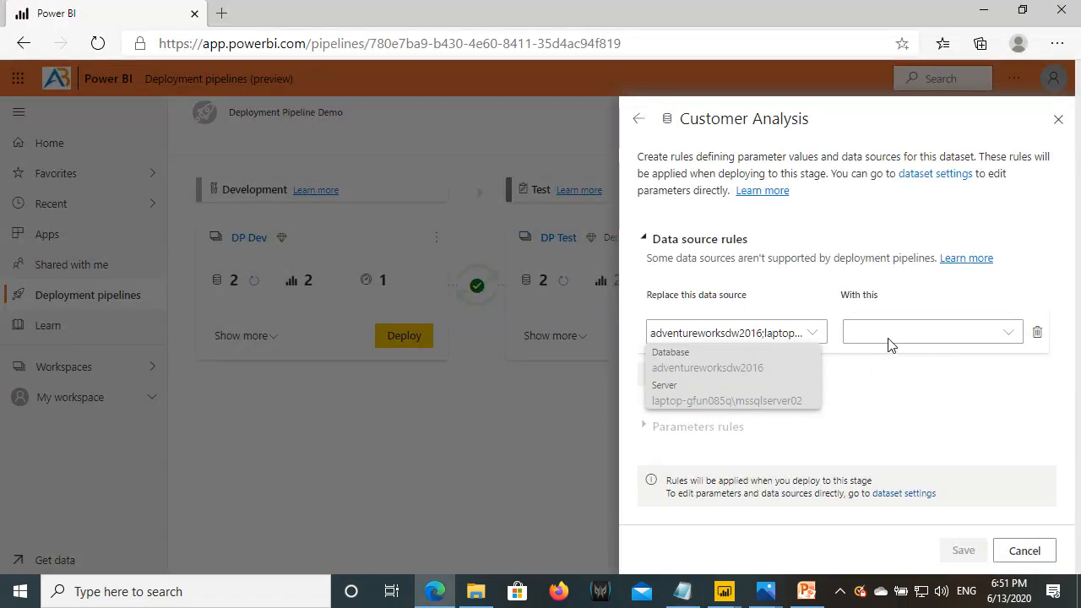
left_click(1017, 341)
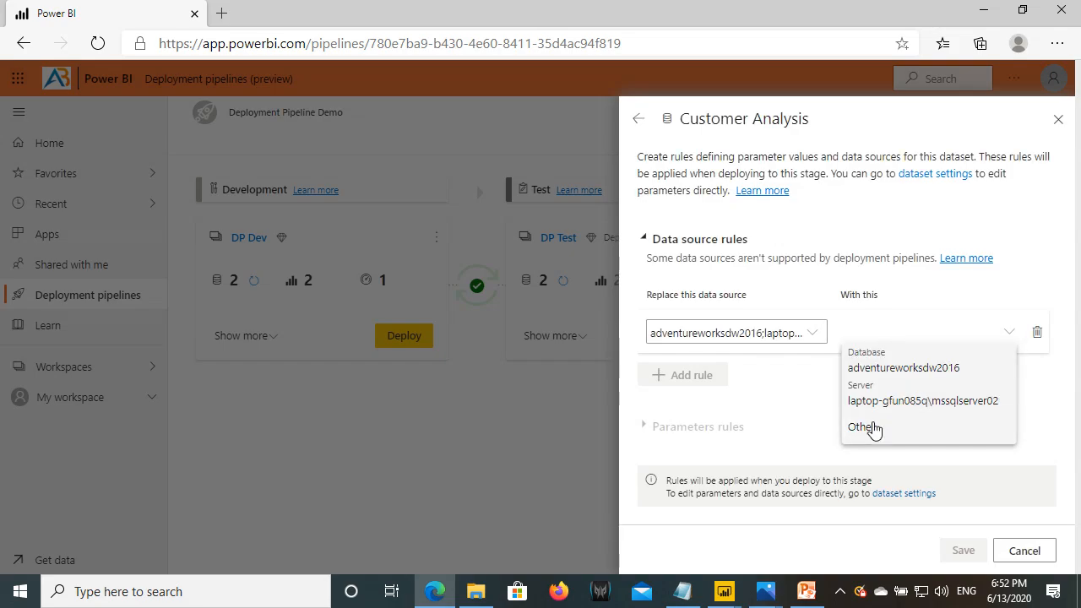
left_click(878, 429)
left_click(683, 591)
left_click_drag(222, 411, 4, 414)
key("ctrl+c")
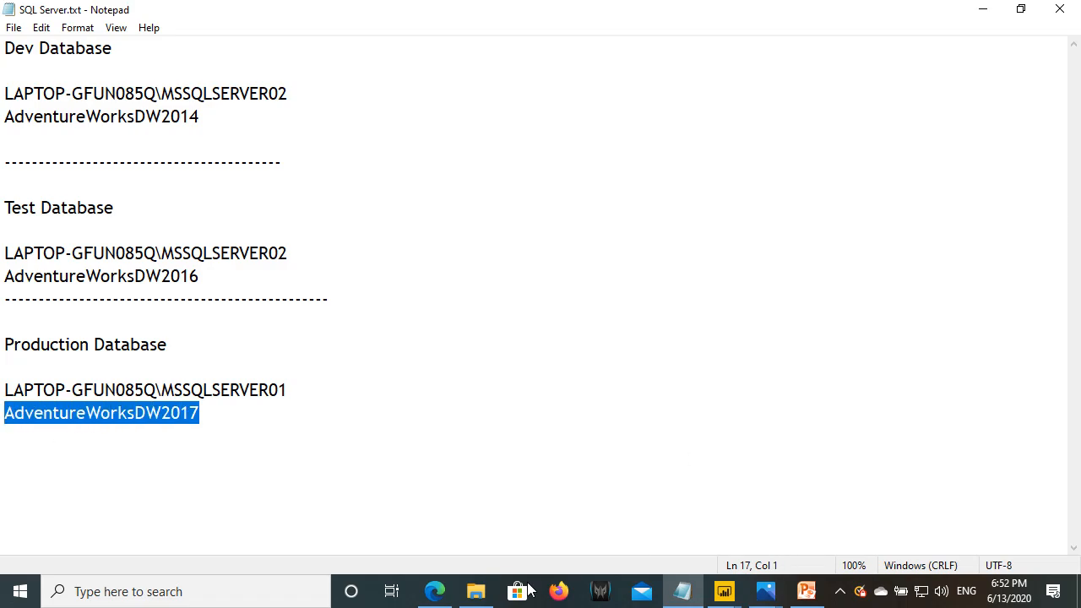
left_click(435, 592)
left_click_drag(975, 390, 841, 395)
key("ctrl+v")
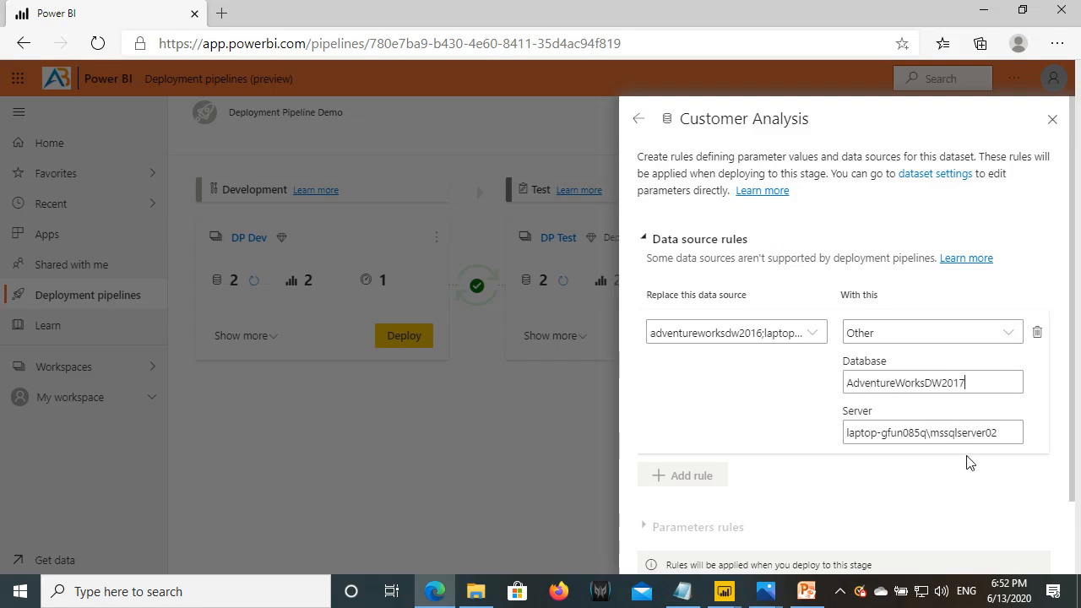
- Paste the MSSQLSERVER01 Production server name into the rule and save it
left_click(682, 592)
left_click_drag(287, 390, 4, 390)
key("ctrl+c")
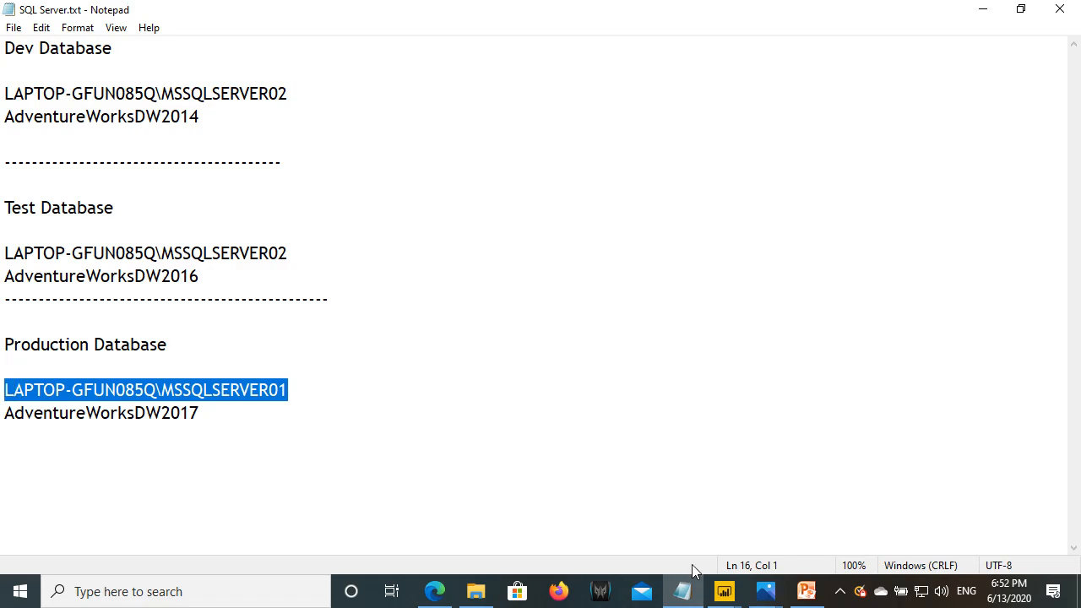
left_click(435, 592)
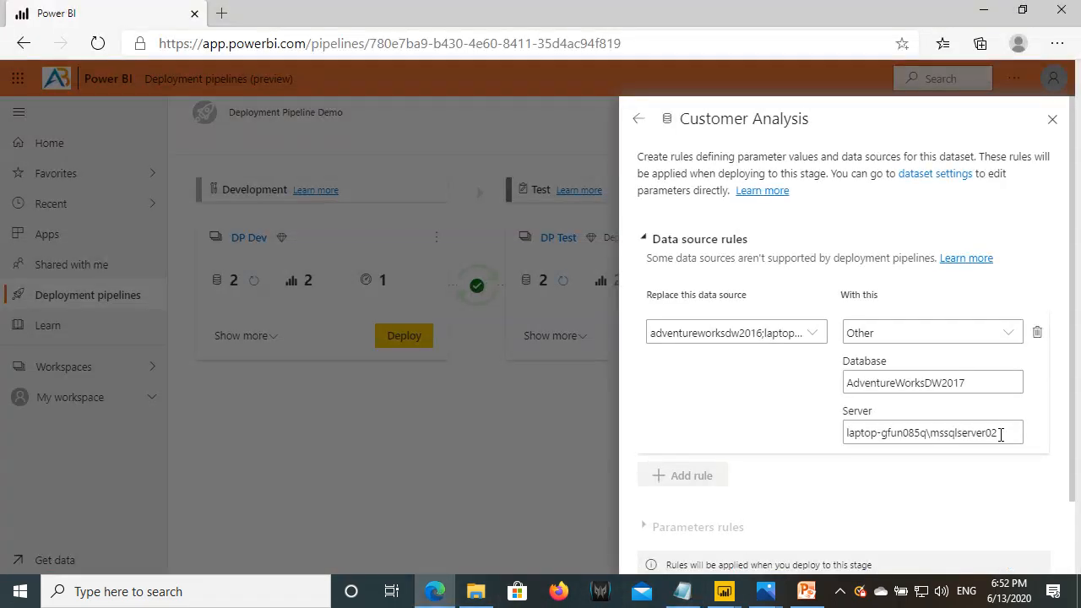
left_click_drag(1010, 434, 845, 436)
key("ctrl+v")
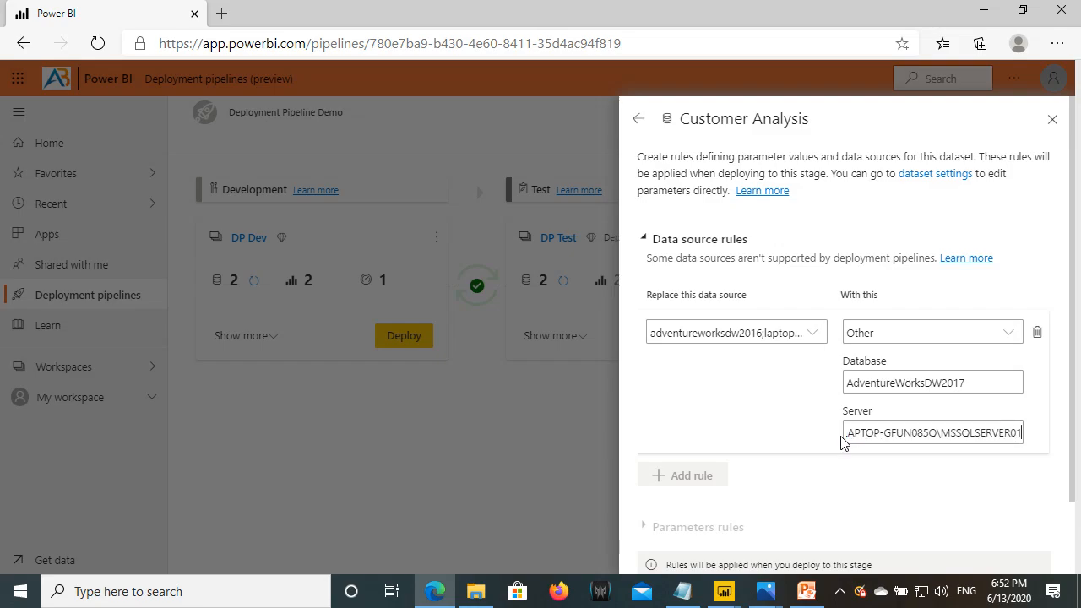
scroll(845, 465, "down", 2)
left_click(961, 550)
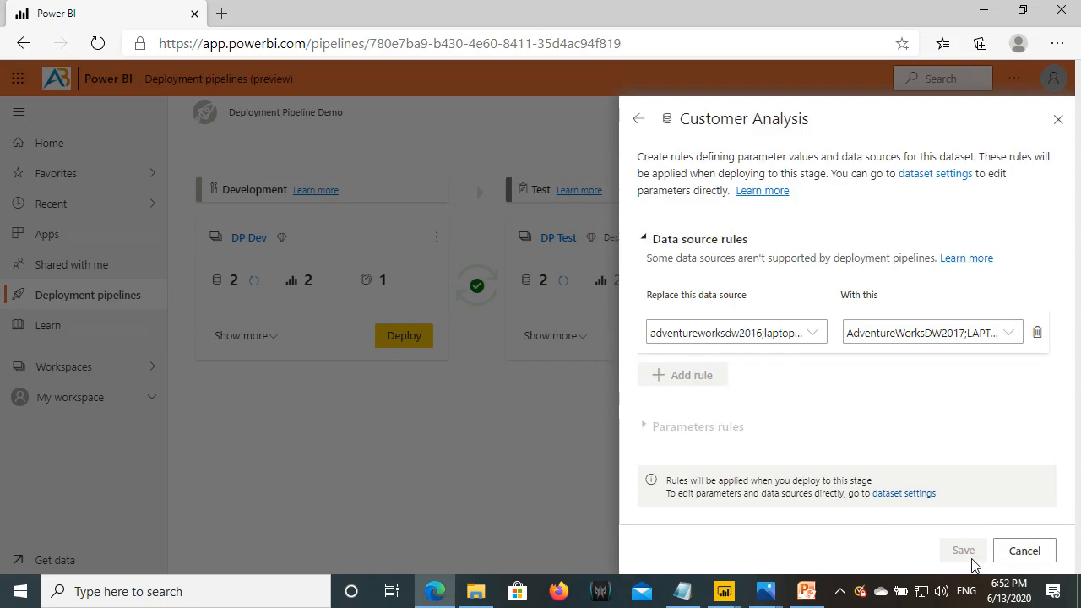
- Add a Product Analysis parameter rule setting ServerName to LAPTOP-GFUN085Q\MSSQLSERVER01
left_click(640, 120)
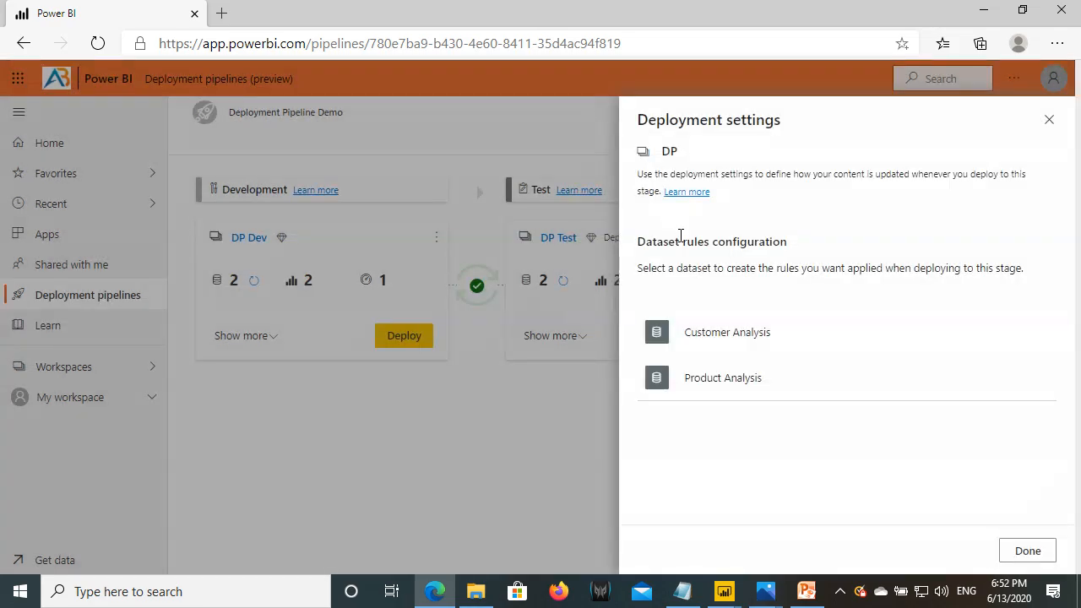
left_click(693, 385)
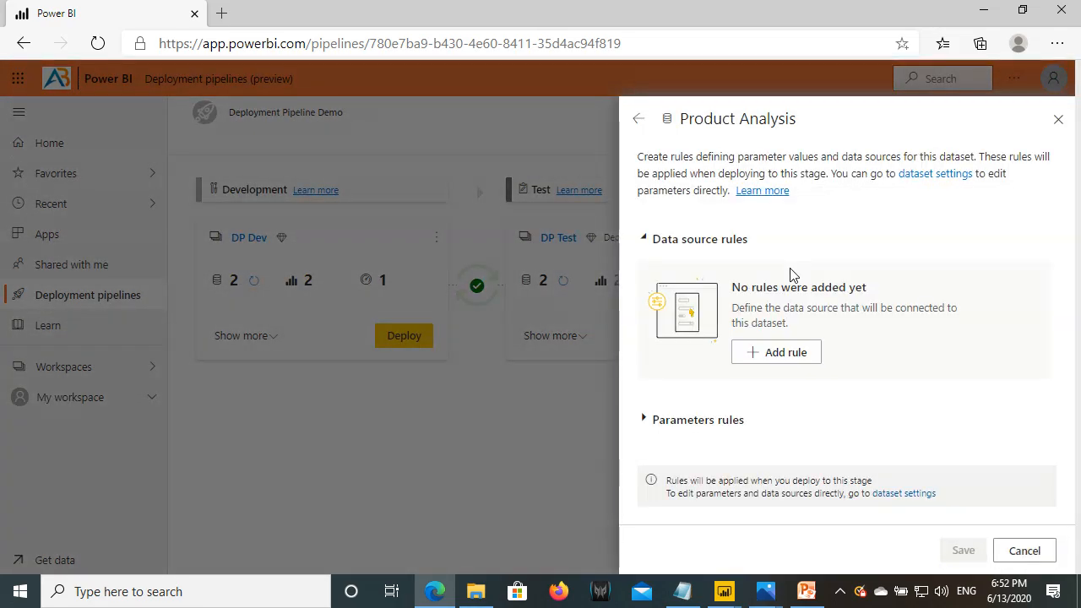
left_click(722, 420)
scroll(710, 406, "down", 2)
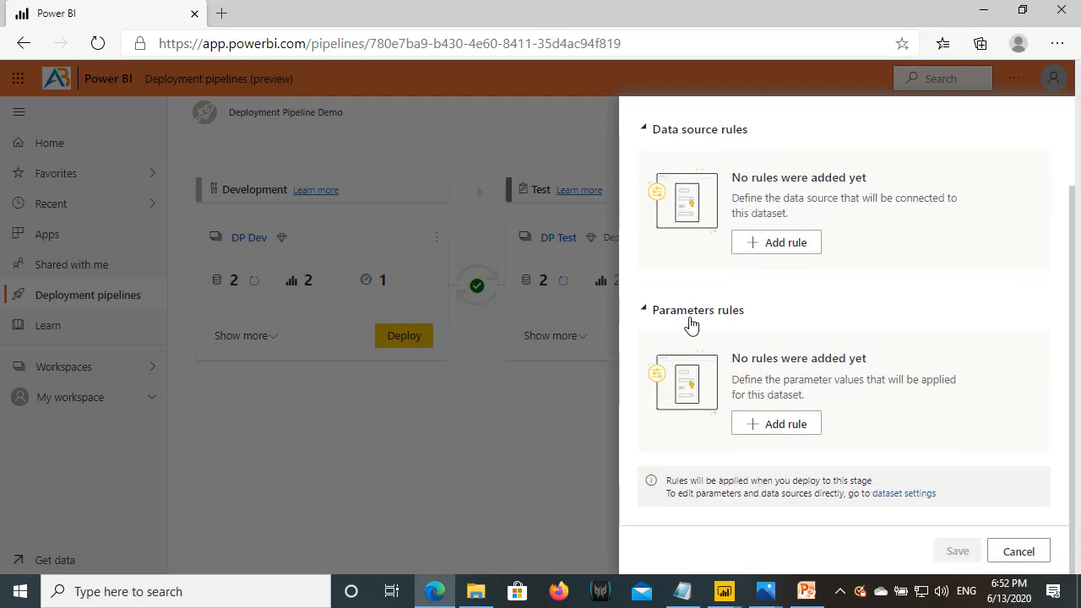
left_click(782, 426)
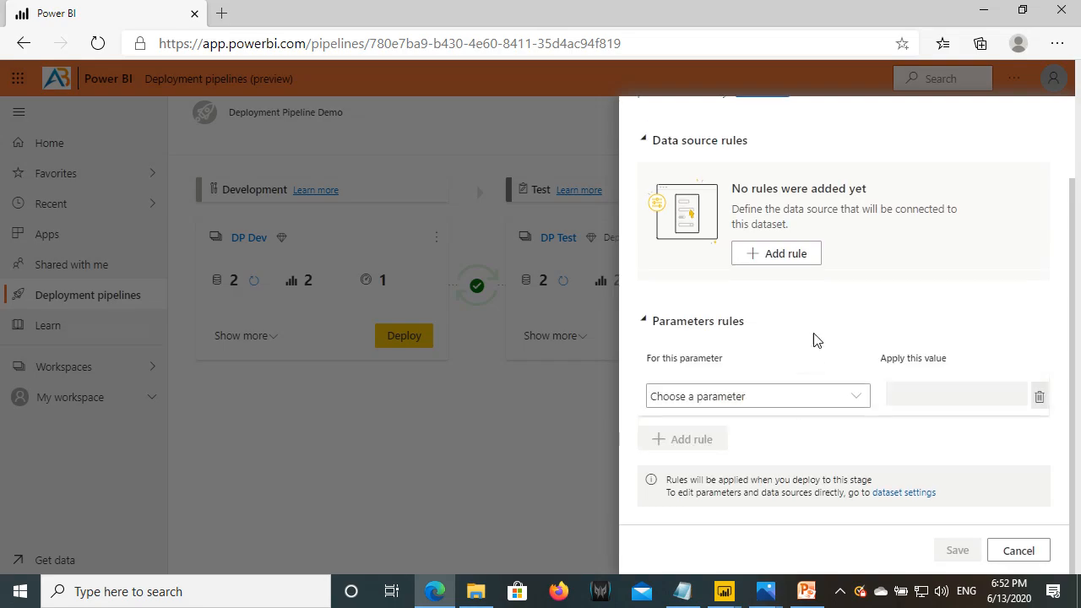
left_click(714, 397)
left_click(698, 425)
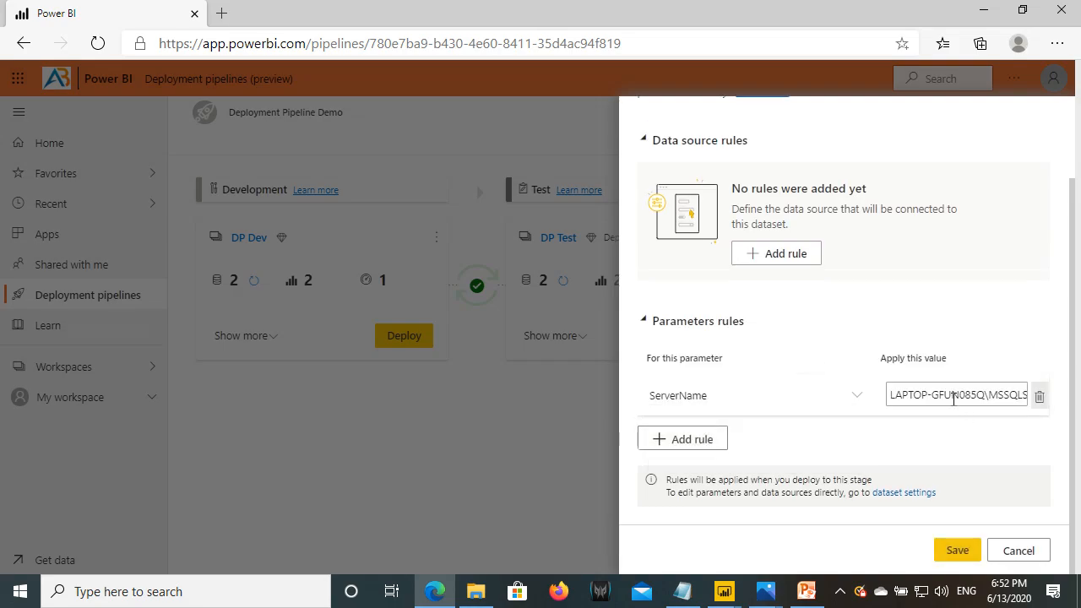
left_click(682, 591)
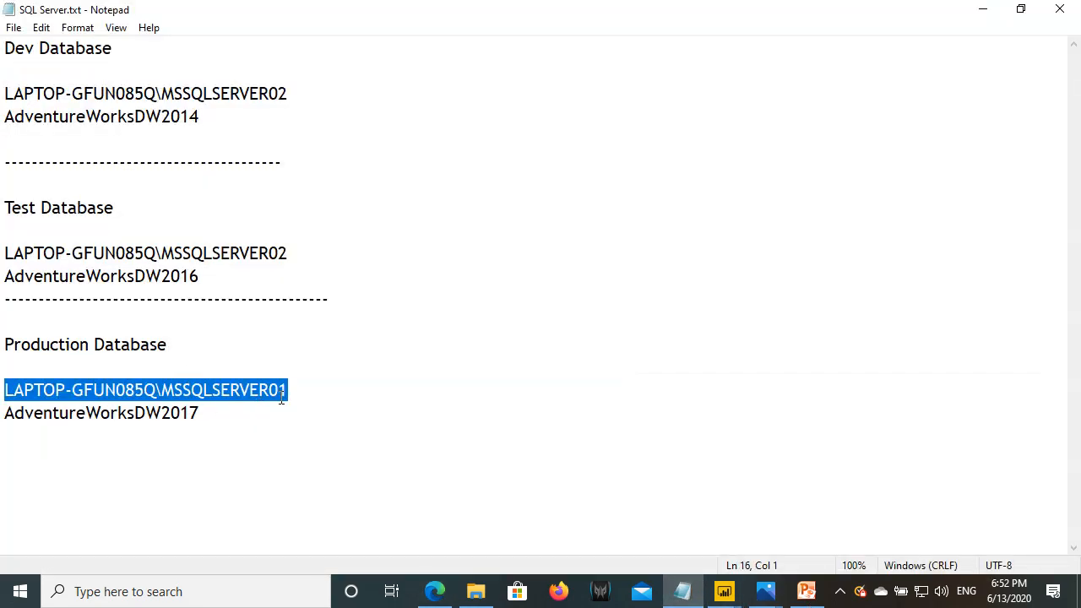
left_click(435, 591)
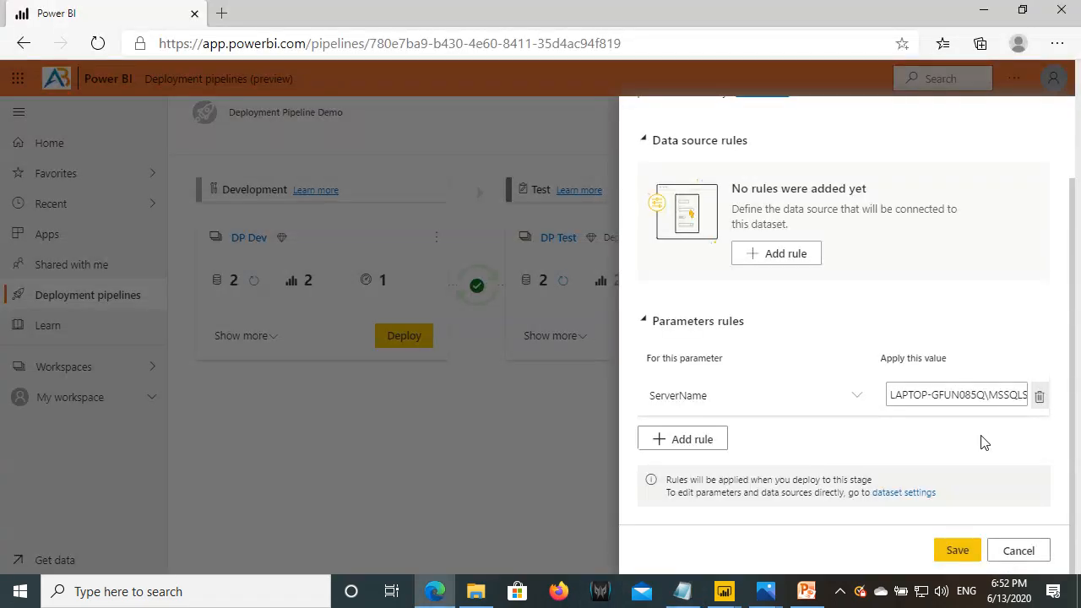
key("Right")
key("Right")
key("Right")
key("Right")
key("Right")
key("Right")
key("Right")
key("Right")
key("Right")
key("ctrl+a")
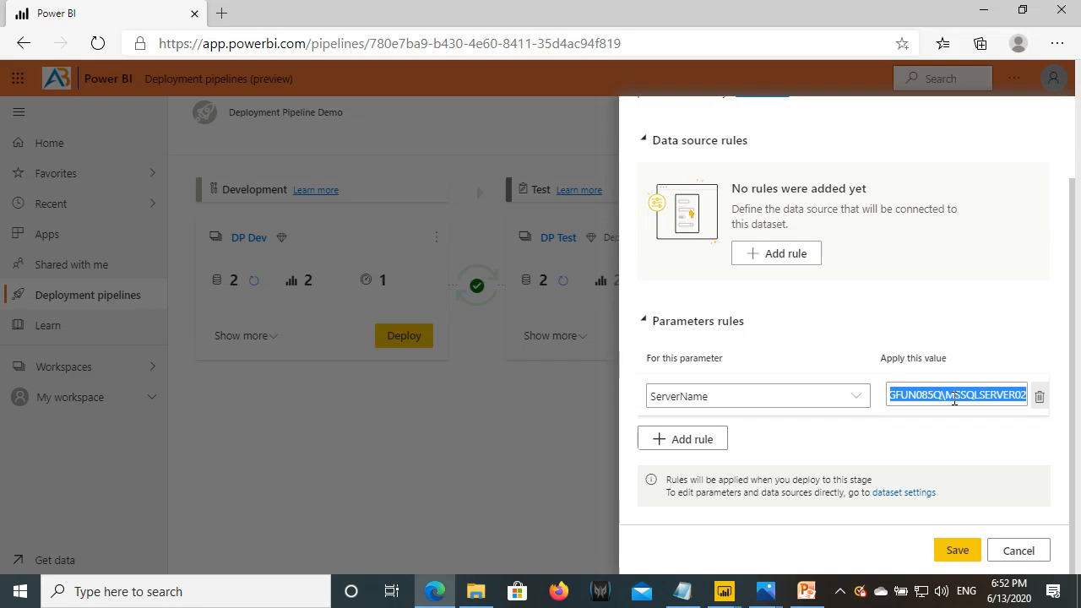
key("ctrl+v")
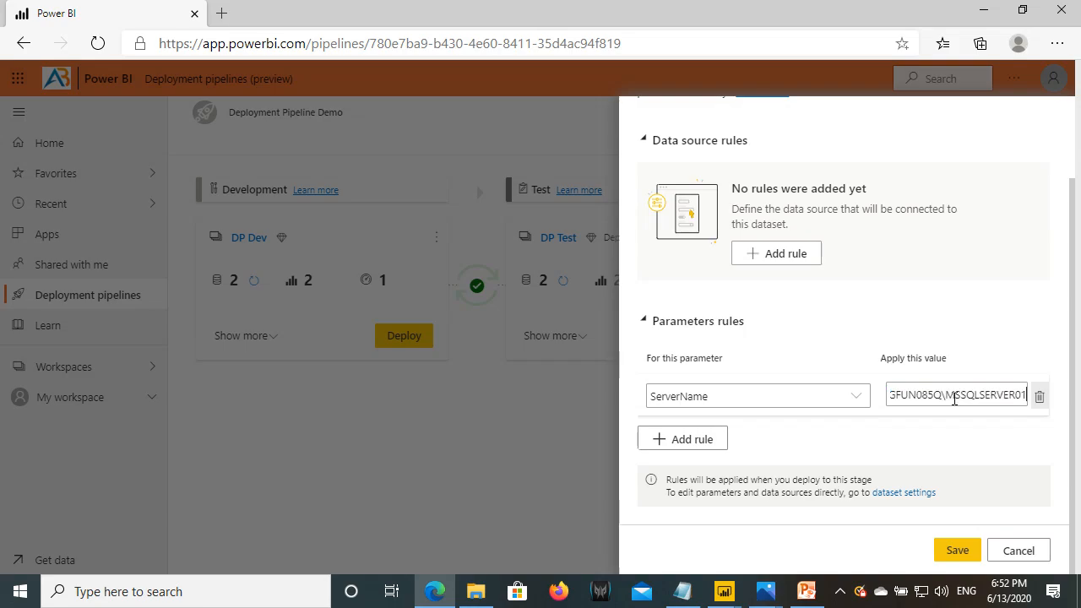
- Add a DatabaseName rule with value AdventureWorksDW2017 and save the Product Analysis rules
left_click(684, 439)
left_click(686, 447)
left_click(682, 505)
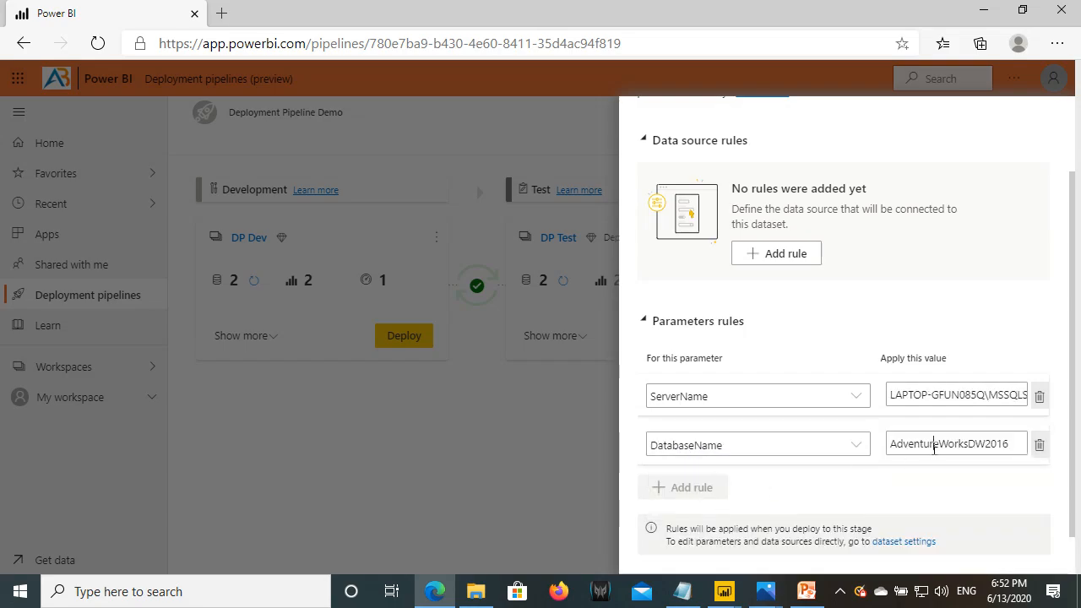
left_click_drag(976, 444, 1012, 445)
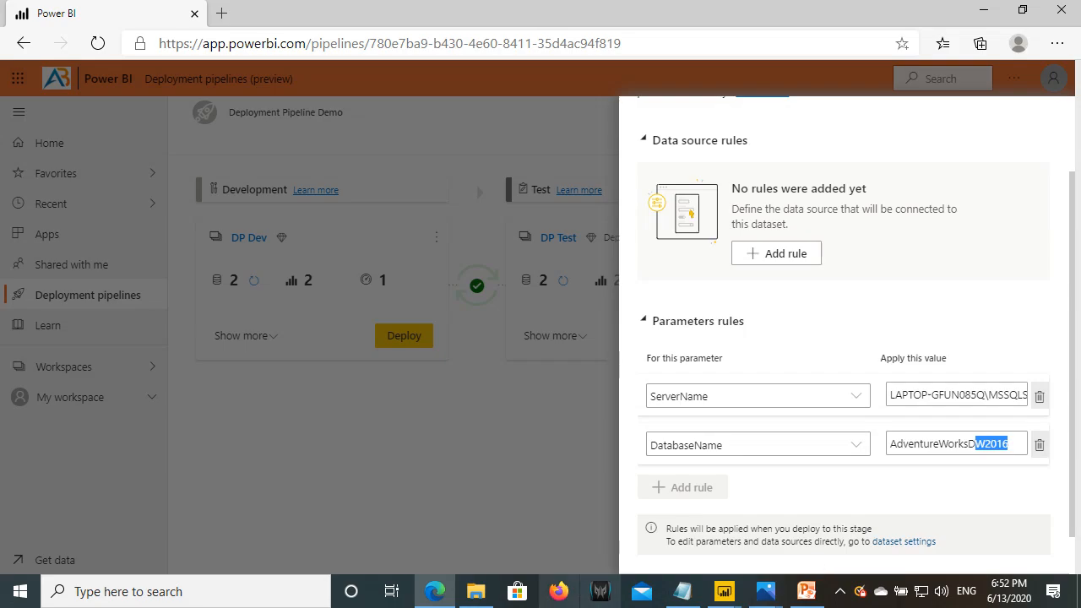
left_click(686, 593)
left_click_drag(203, 415, 4, 414)
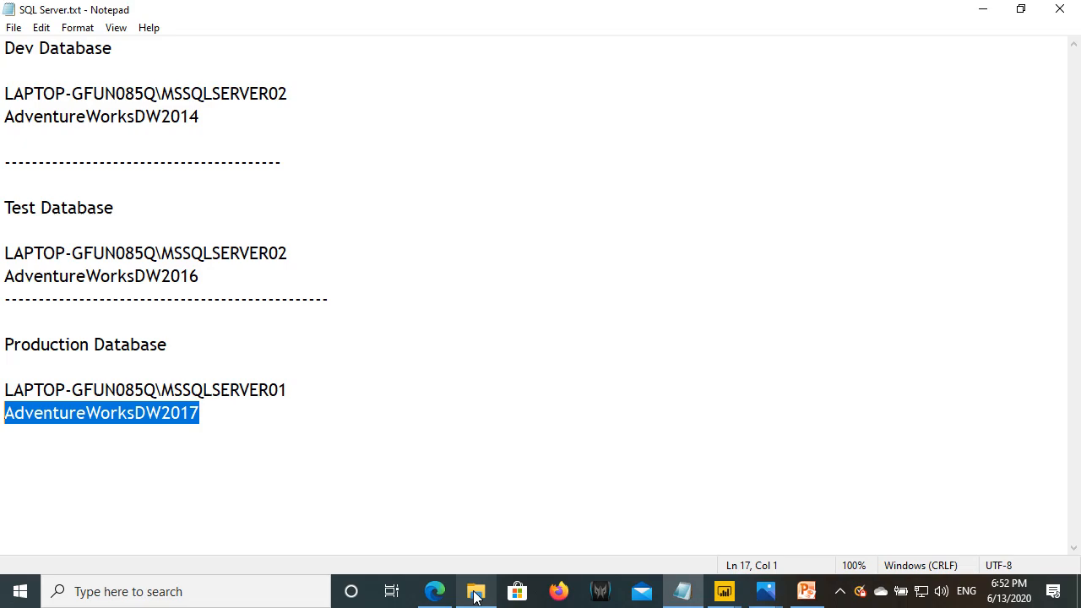
left_click(434, 592)
left_click(947, 447)
double_click(948, 447)
type("AdventureWorksDW2017")
scroll(979, 475, "down", 1)
left_click(953, 551)
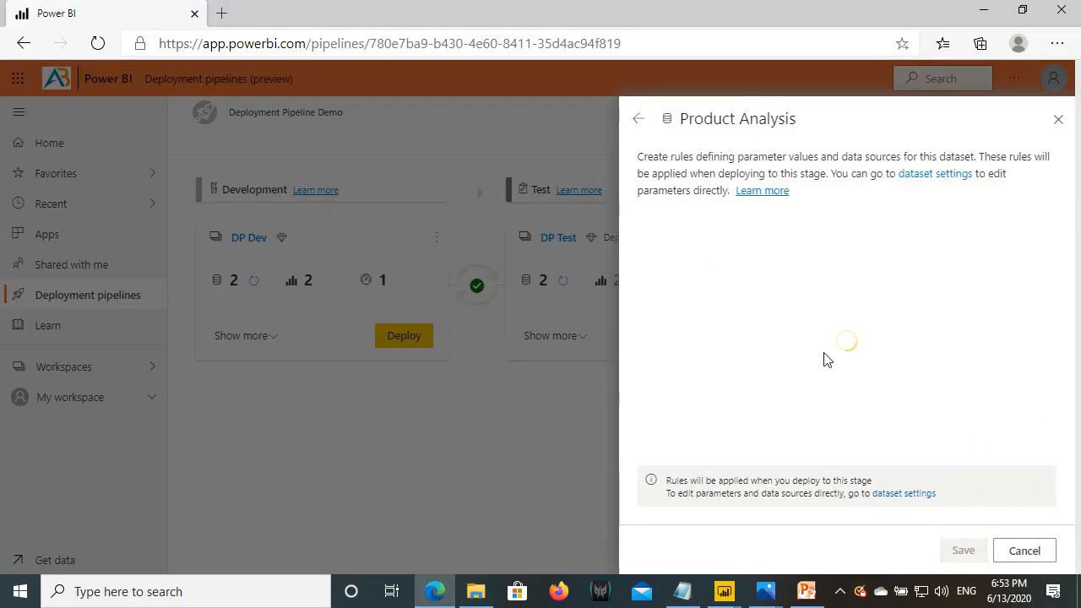
left_click(646, 124)
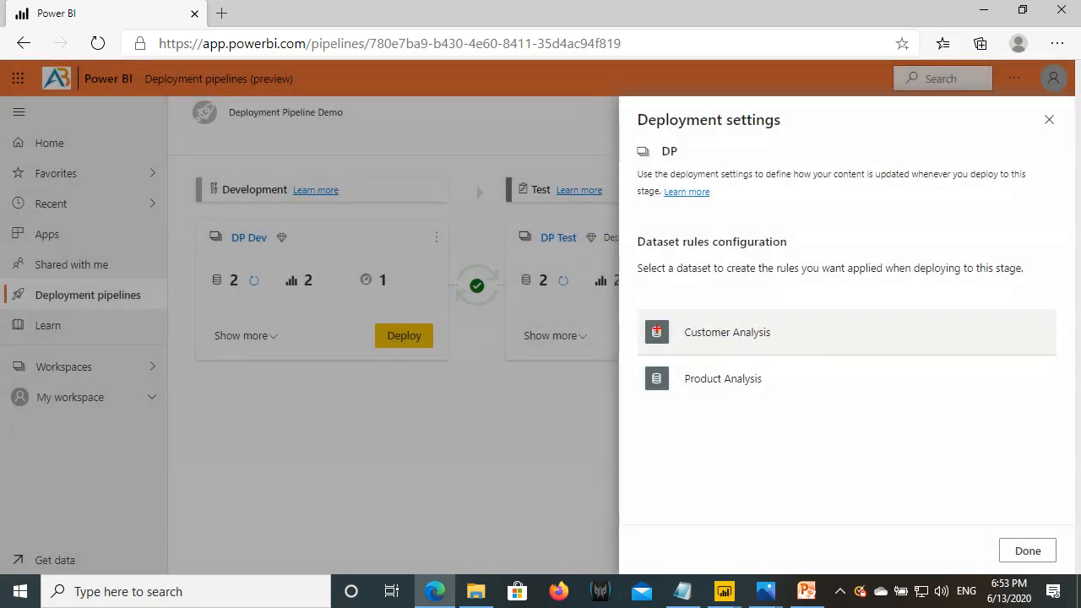
- Highlight the Customer and Product Analysis dataset rules, then deploy Test content to Production
left_click_drag(639, 125, 731, 124)
left_click_drag(642, 318, 787, 361)
left_click_drag(654, 365, 766, 400)
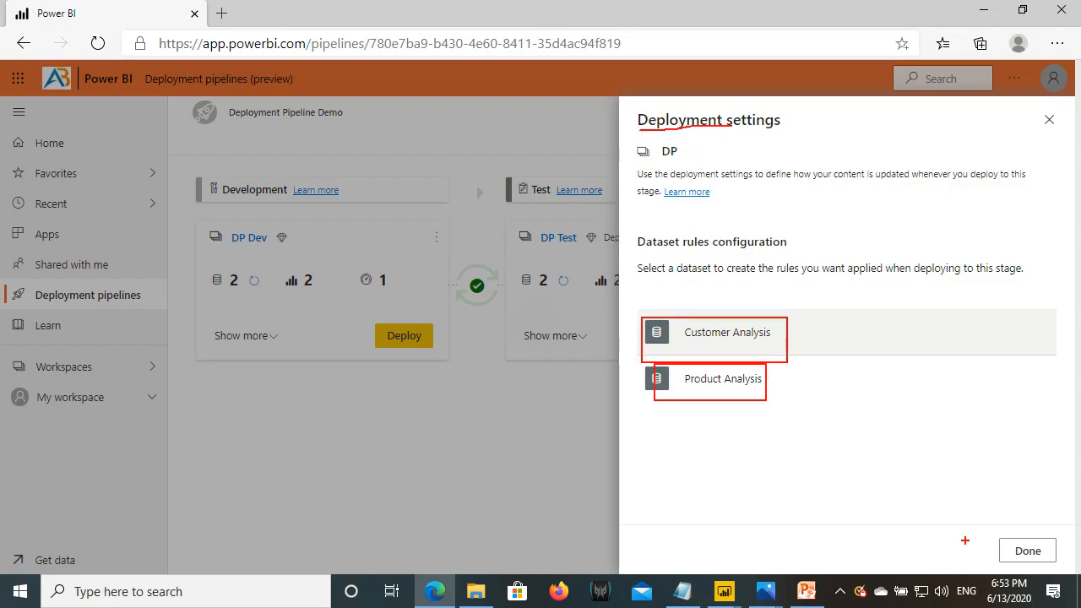
key("Escape")
left_click(1028, 553)
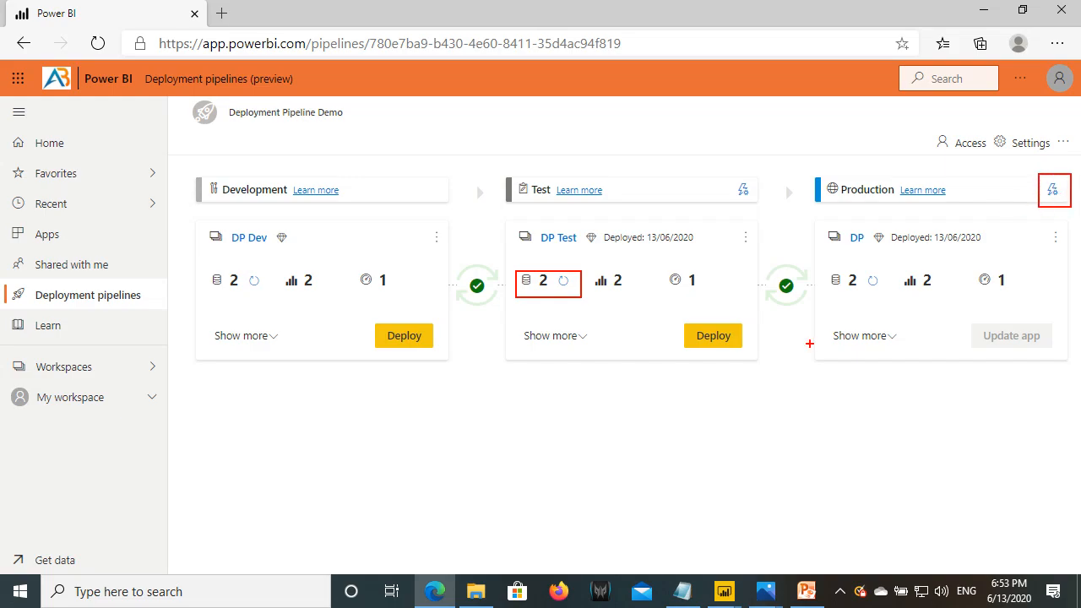
left_click(714, 335)
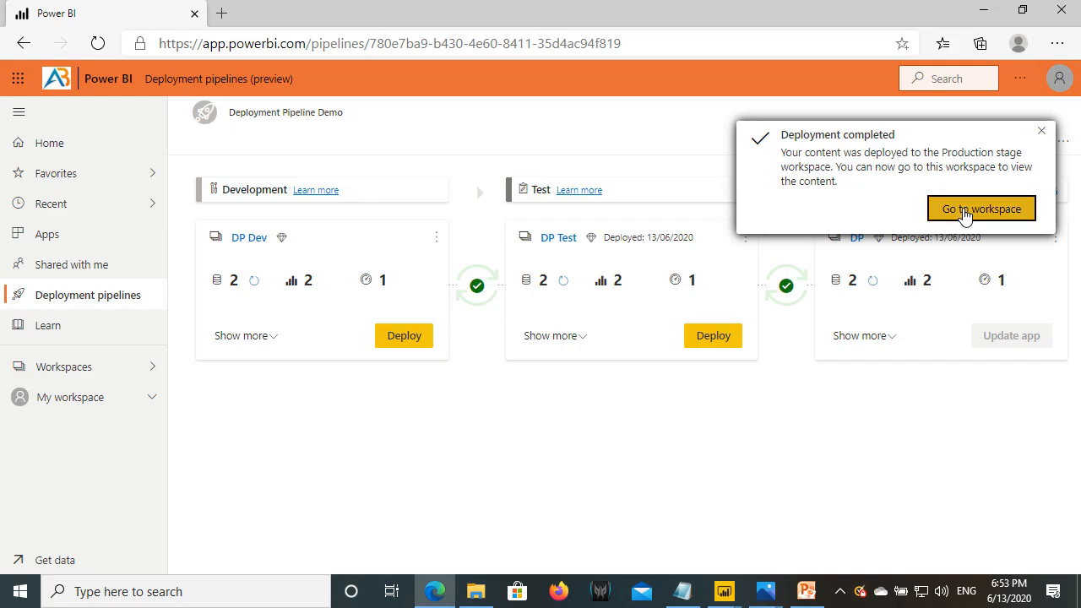
- In the DP Production workspace, open Customer Analysis dataset settings and expand Gateway connection
left_click(966, 213)
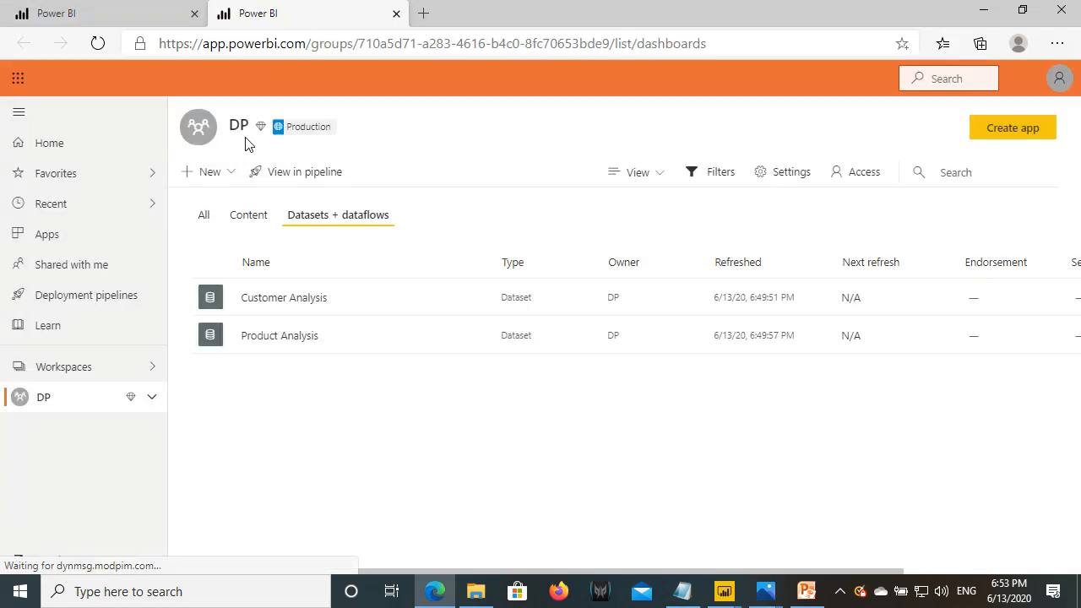
left_click_drag(230, 124, 377, 149)
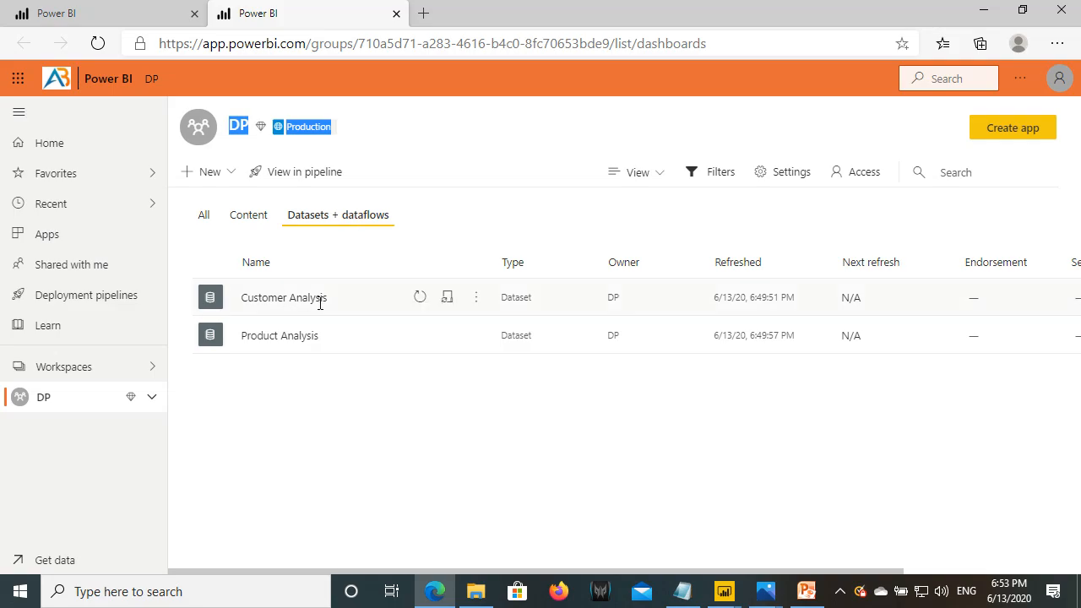
left_click(476, 297)
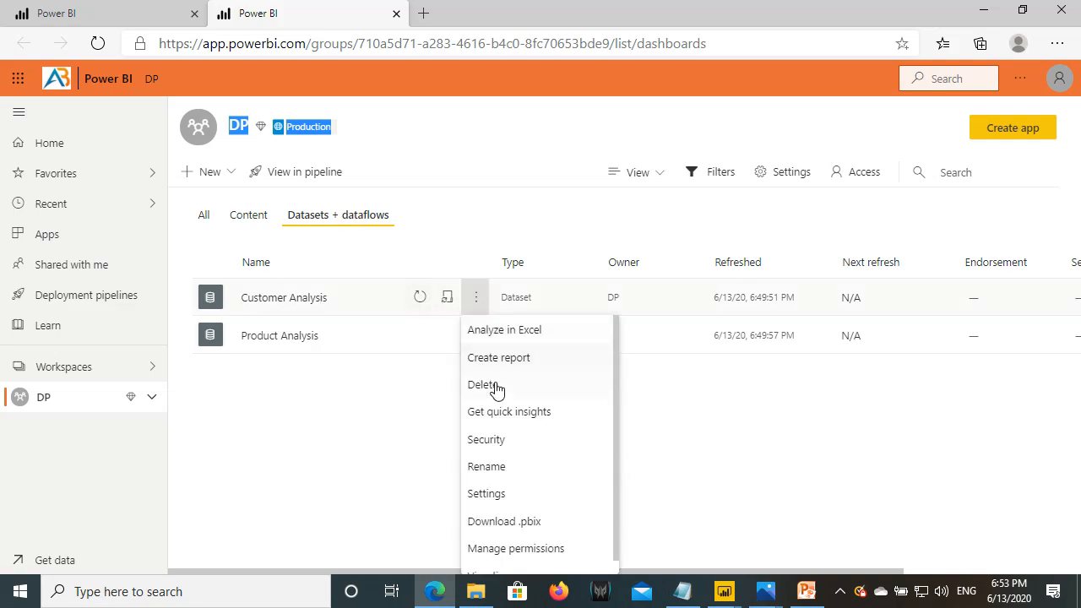
left_click(498, 495)
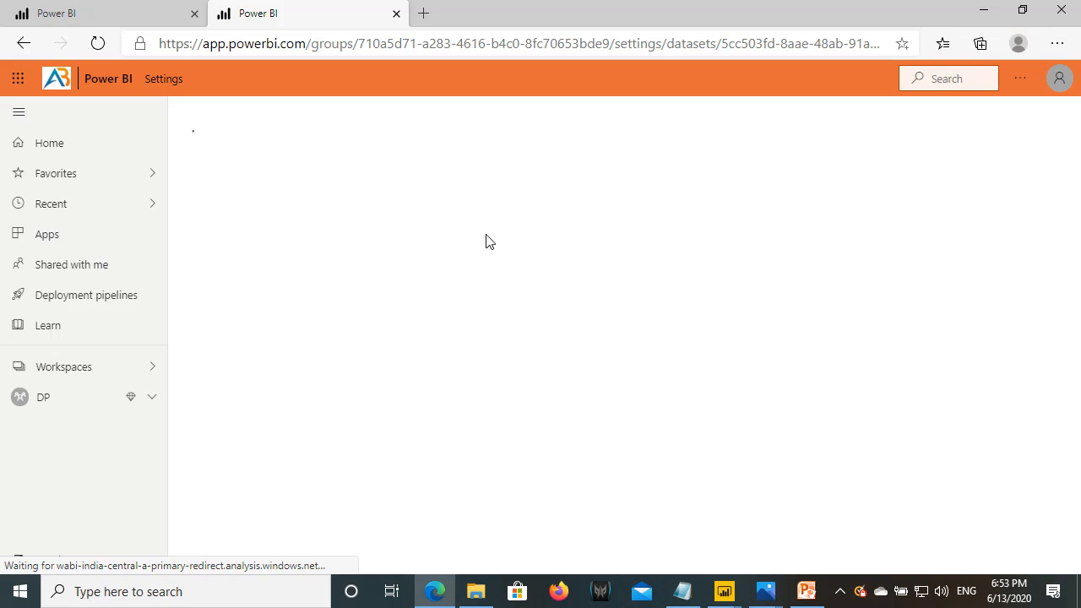
left_click(510, 269)
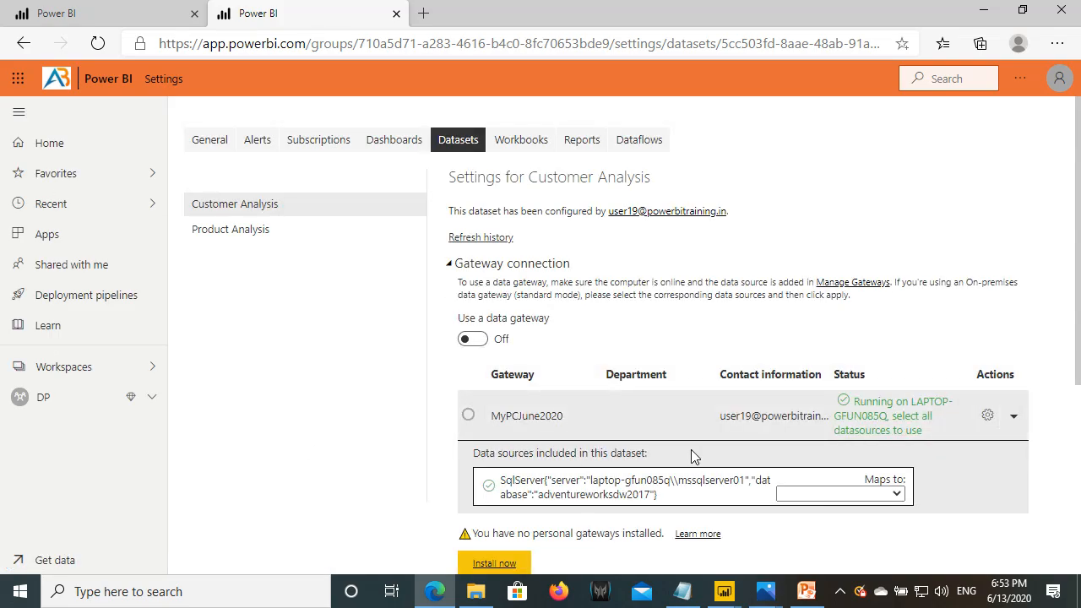
- Reopen the Customer Analysis dataset settings from the DP dataset list and expand Gateway connection
scroll(608, 435, "down", 2)
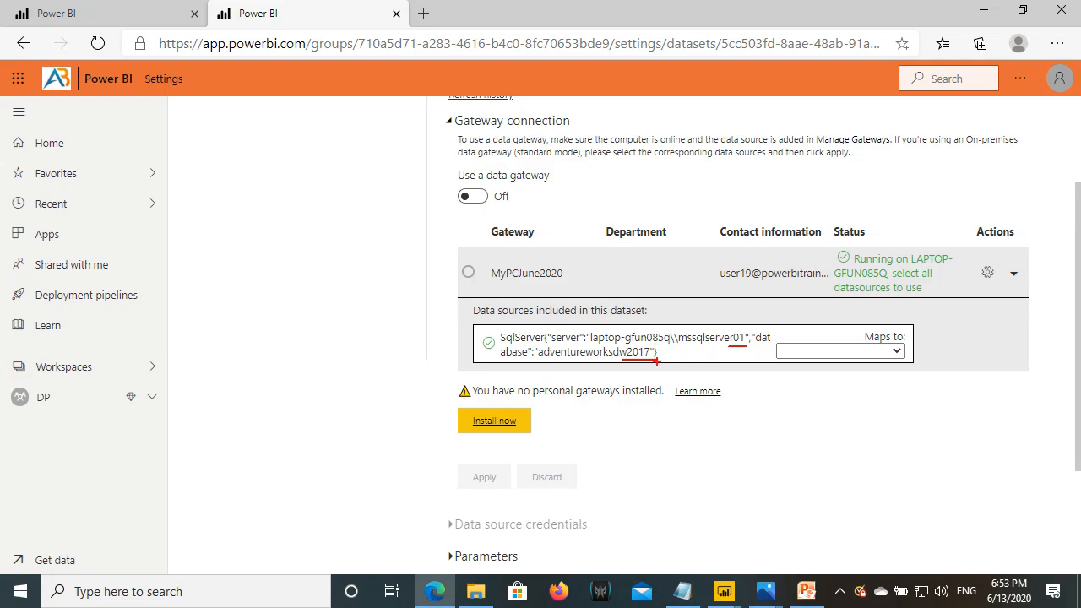
left_click(96, 398)
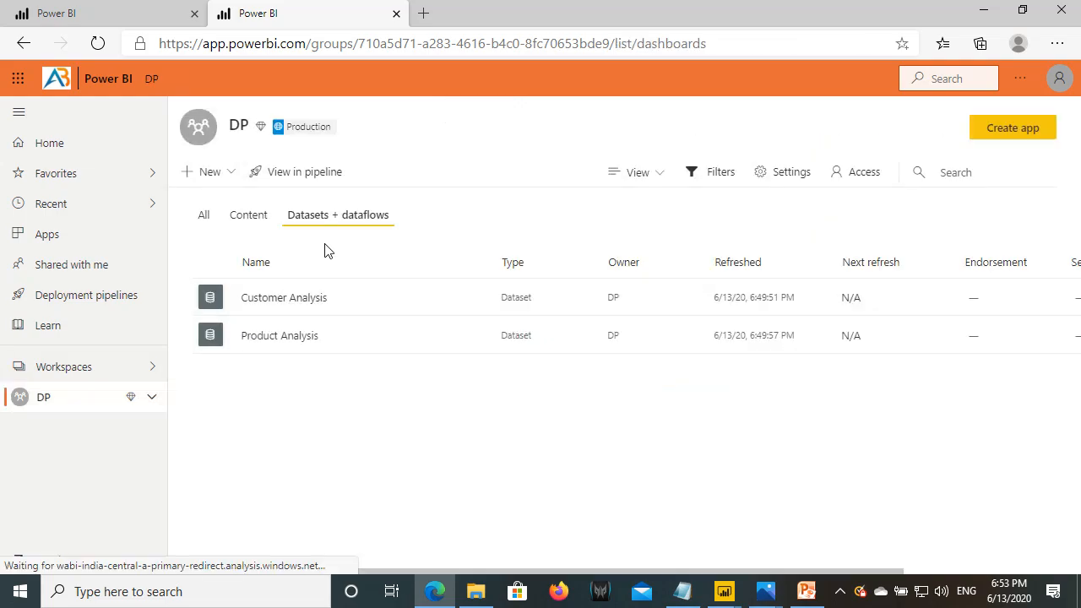
left_click(257, 219)
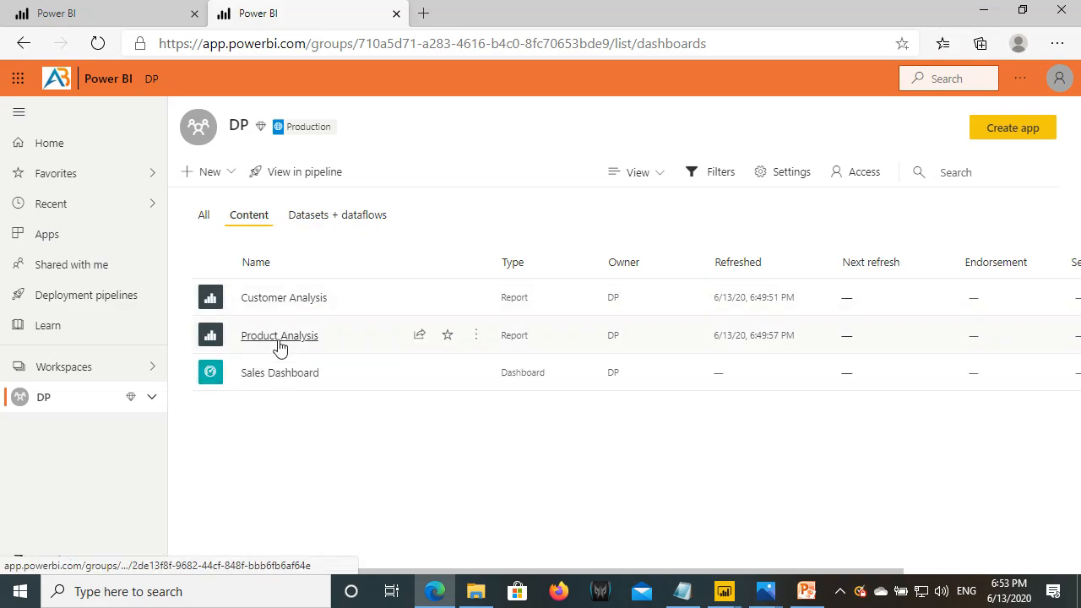
left_click(331, 215)
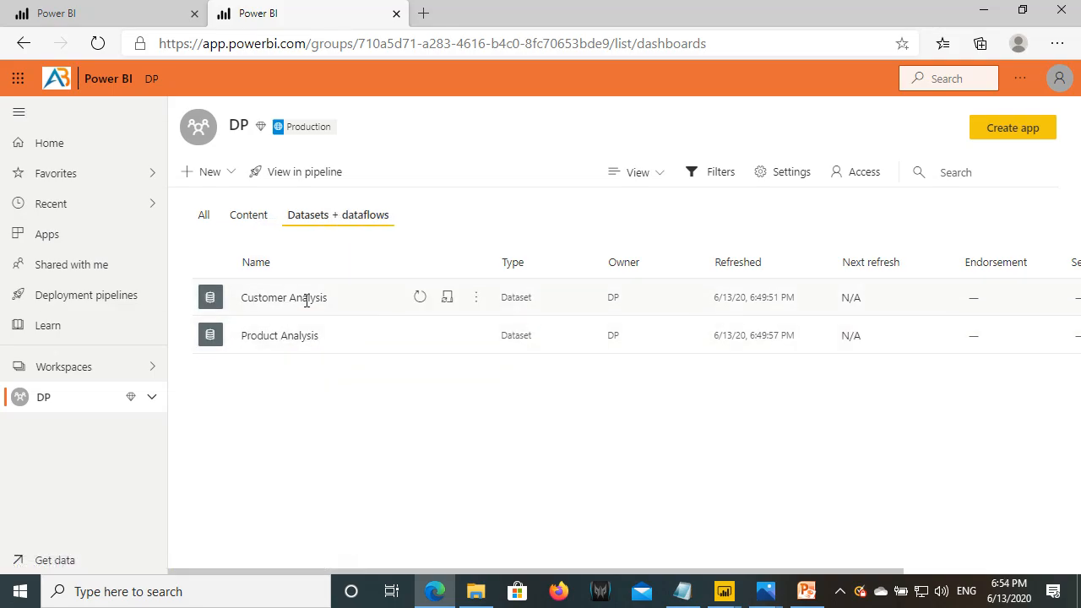
left_click(472, 299)
left_click(492, 478)
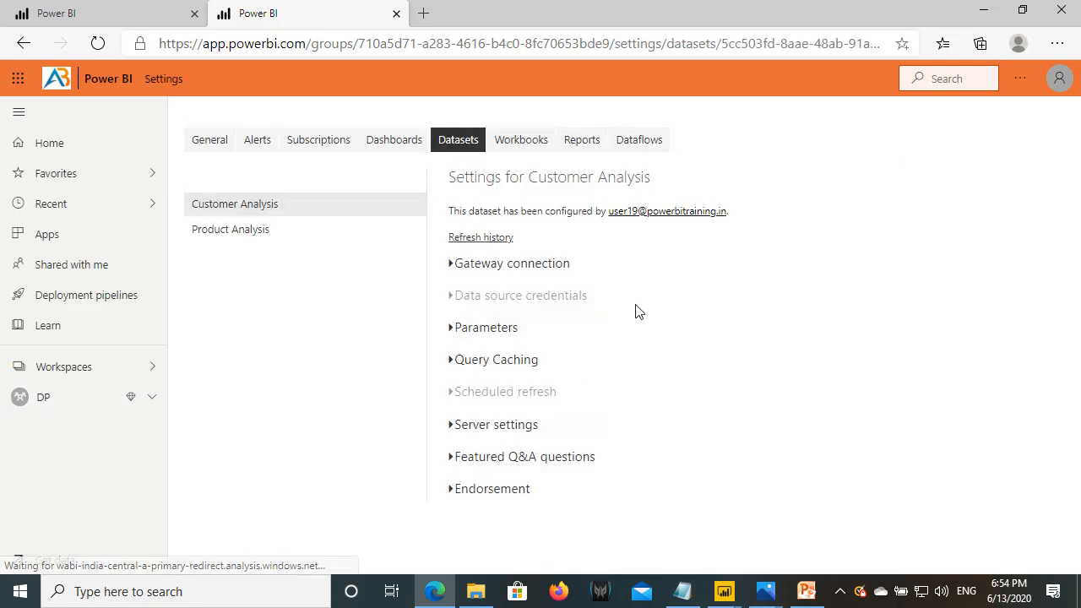
left_click(519, 267)
scroll(583, 383, "down", 1)
scroll(583, 380, "down", 2)
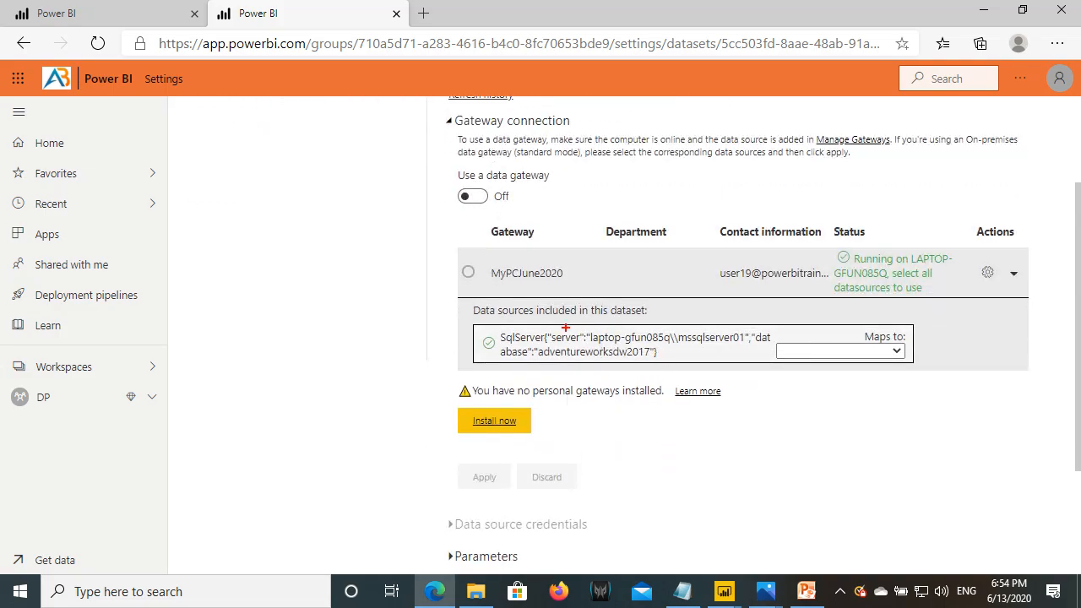
- Map the SQL Server data source to the Prod gateway, apply, and return to DP
left_click_drag(499, 330, 745, 344)
left_click_drag(582, 361, 638, 364)
left_click_drag(780, 344, 907, 370)
key("Escape")
left_click(896, 351)
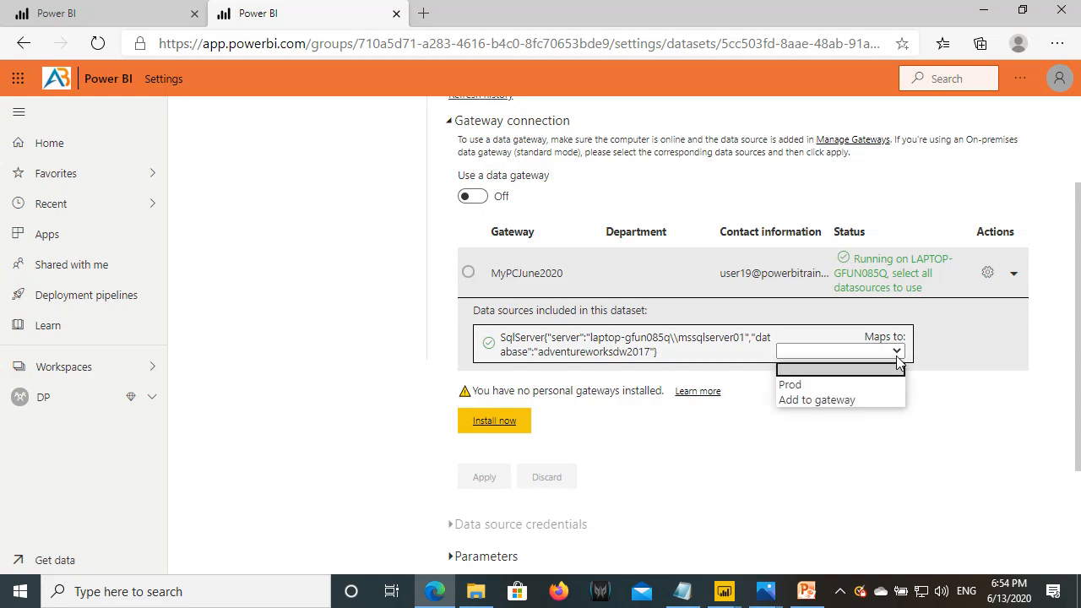
left_click(806, 387)
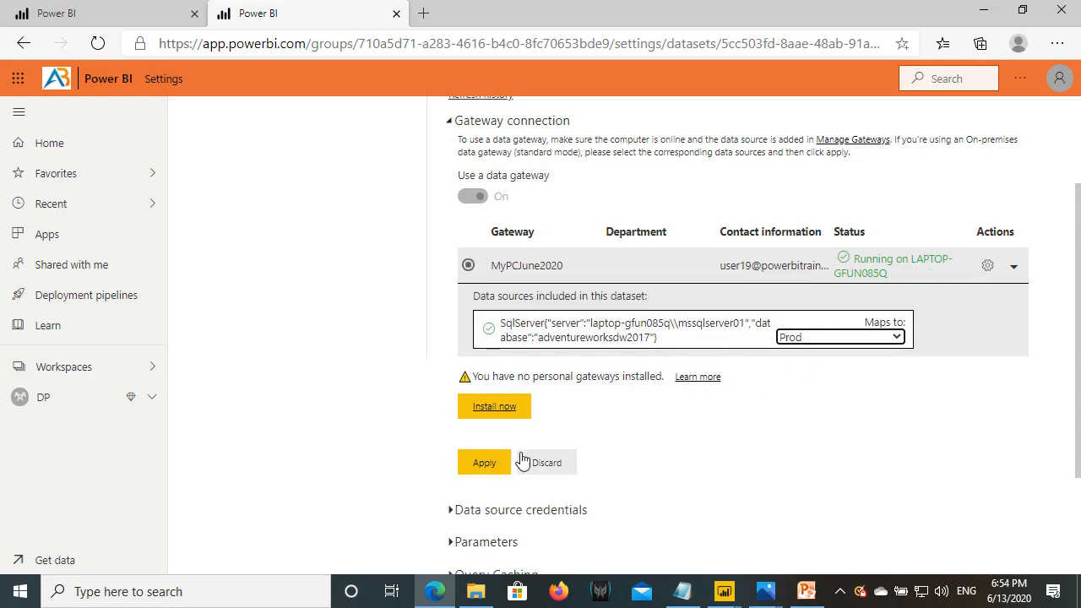
left_click(497, 467)
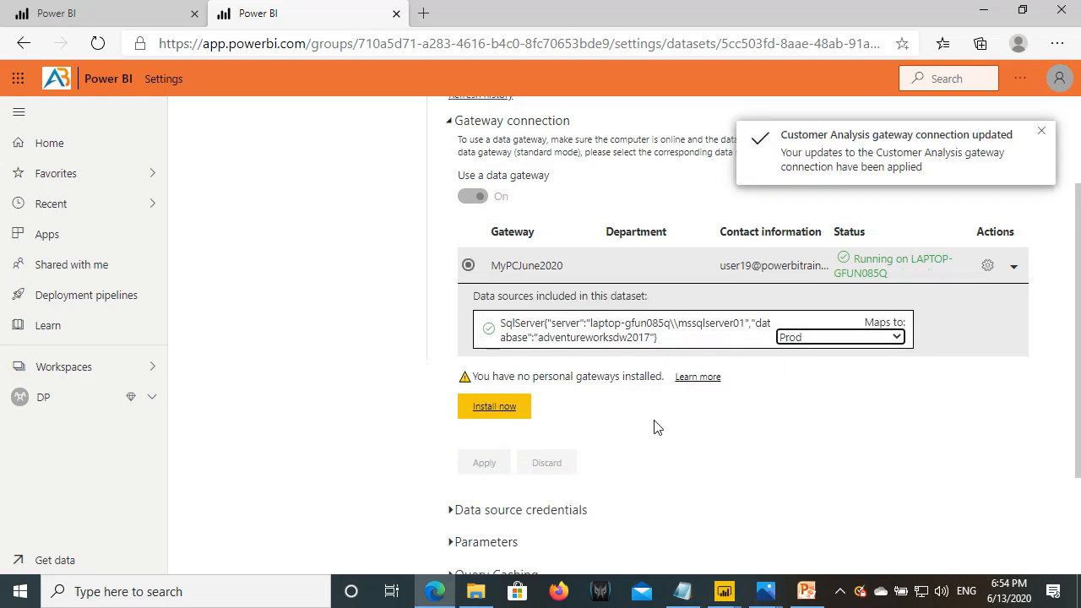
left_click(93, 403)
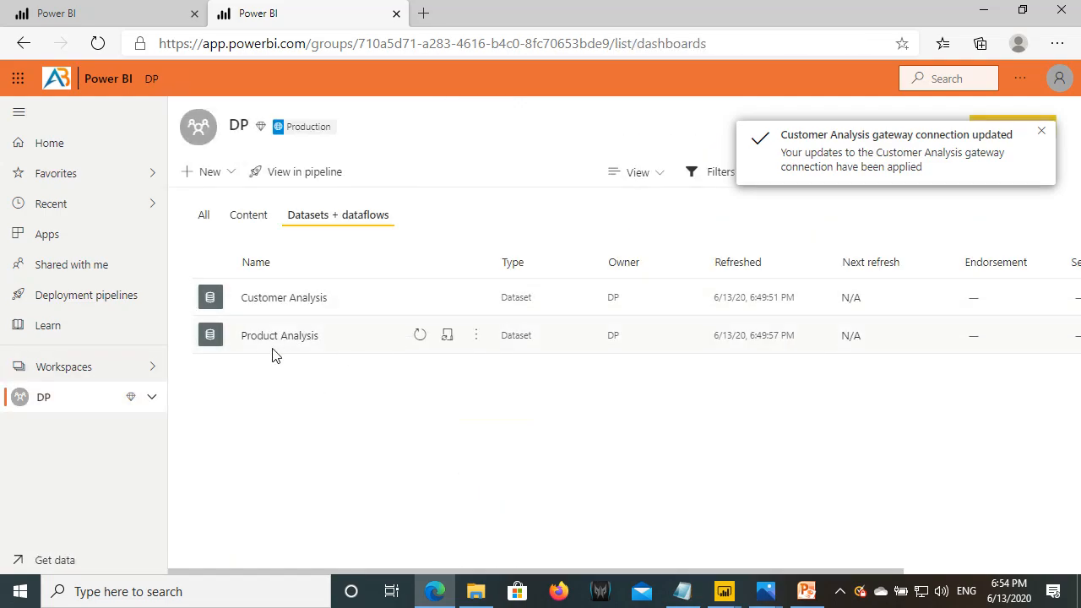
- In Product Analysis settings, set the Gateway connection's Maps to Prod and apply it
left_click_drag(242, 339, 321, 338)
left_click(474, 337)
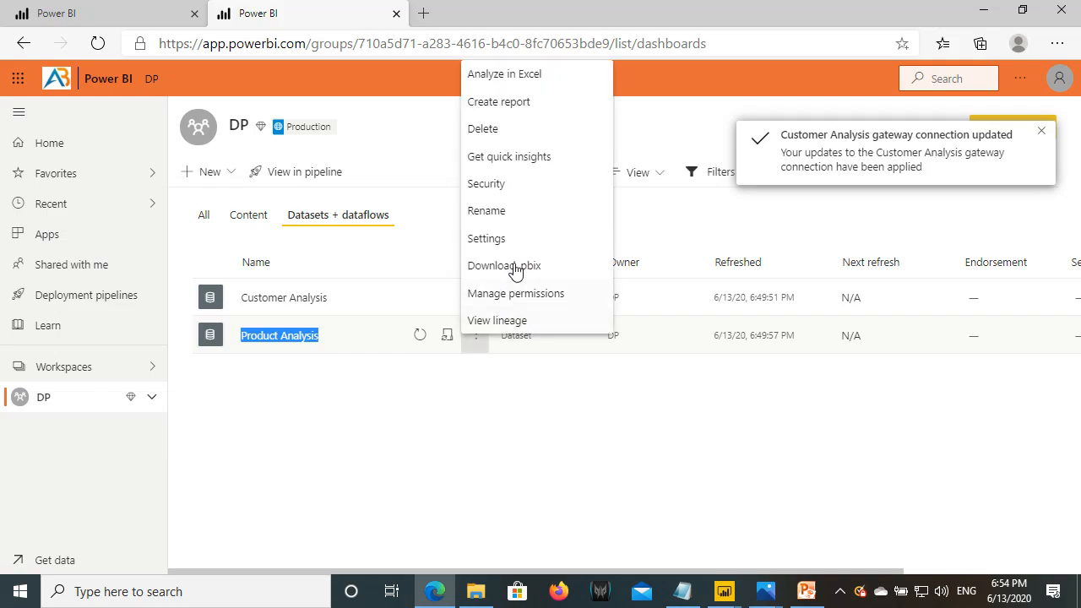
left_click(495, 239)
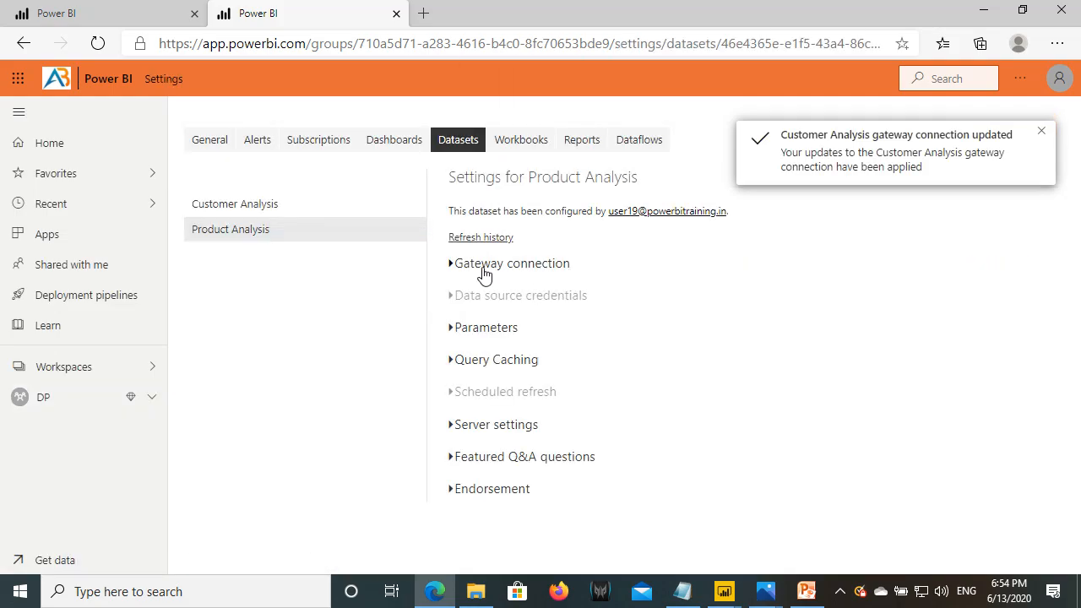
left_click(482, 269)
scroll(597, 445, "down", 3)
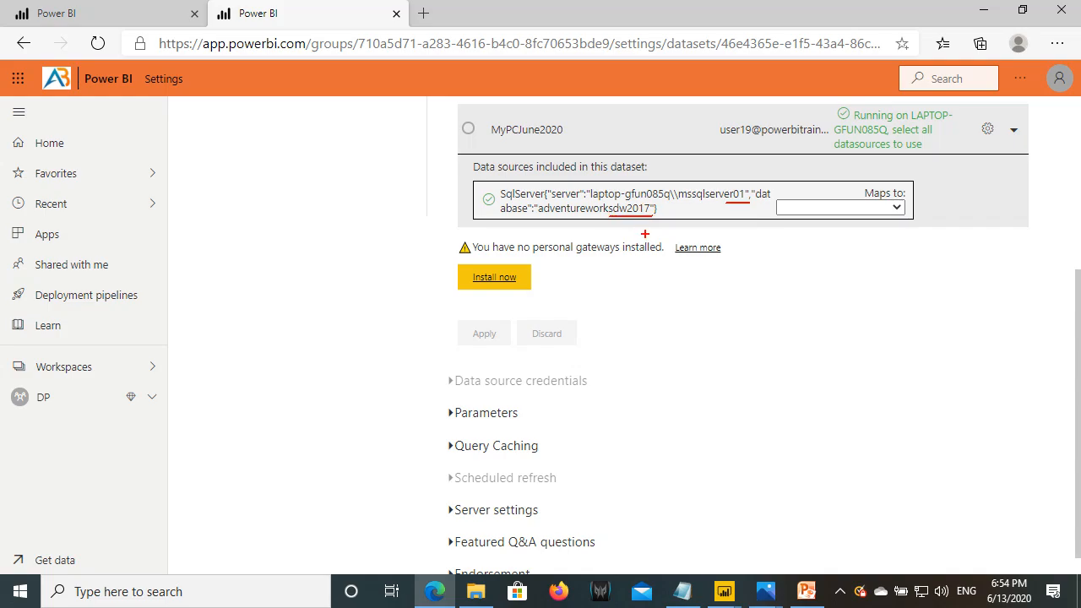
left_click_drag(774, 200, 909, 231)
key("Escape")
left_click(896, 210)
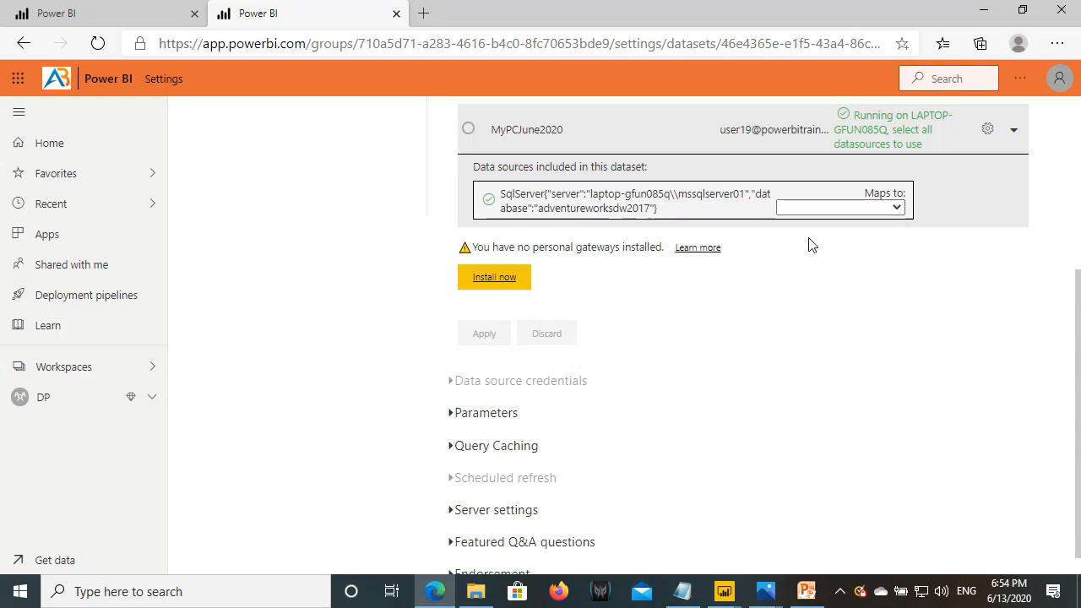
left_click(808, 239)
left_click(481, 325)
left_click(67, 397)
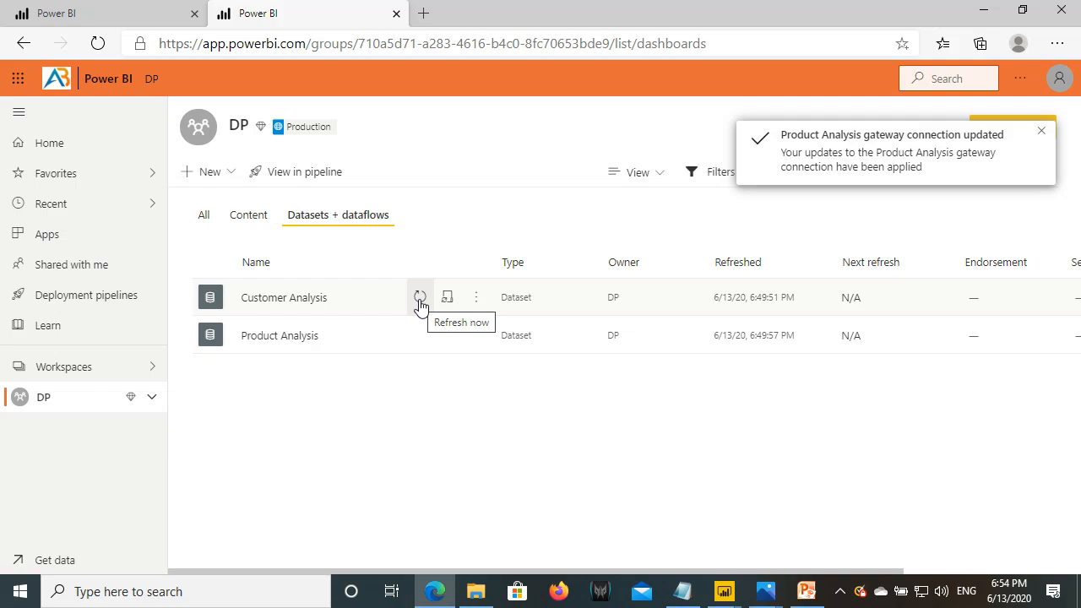
- Refresh both datasets and reload to show refresh times 6:54:55 PM and 6:55:07 PM
left_click(420, 301)
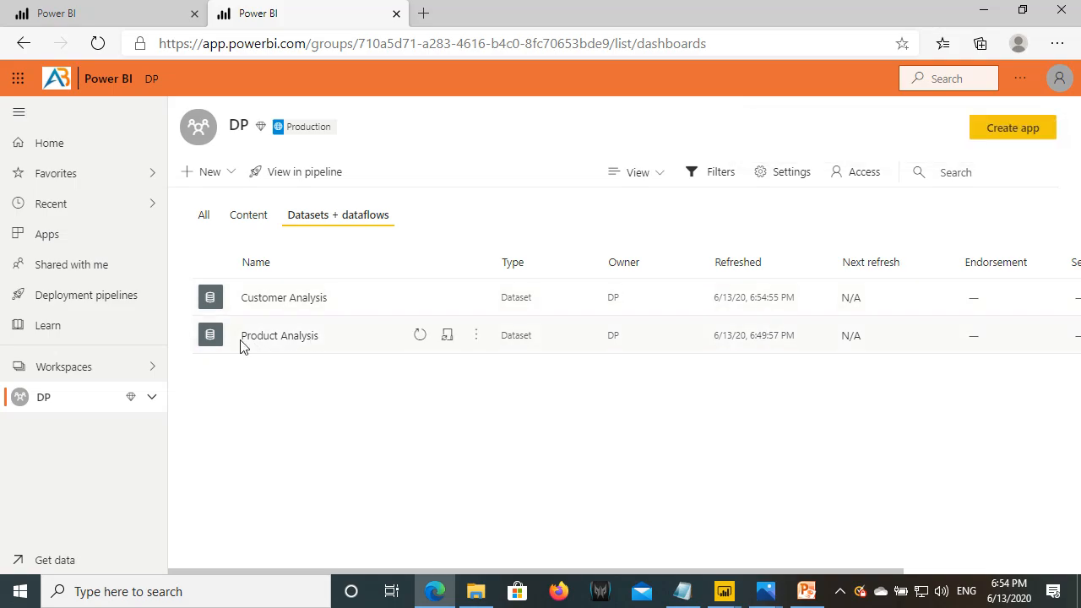
left_click(417, 338)
left_click(253, 217)
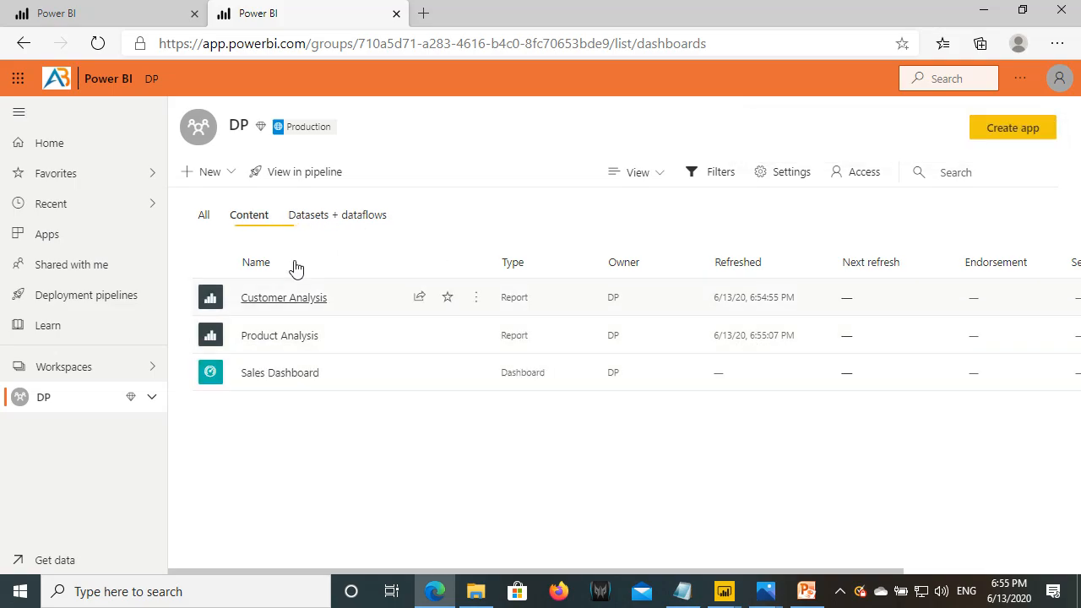
left_click(93, 42)
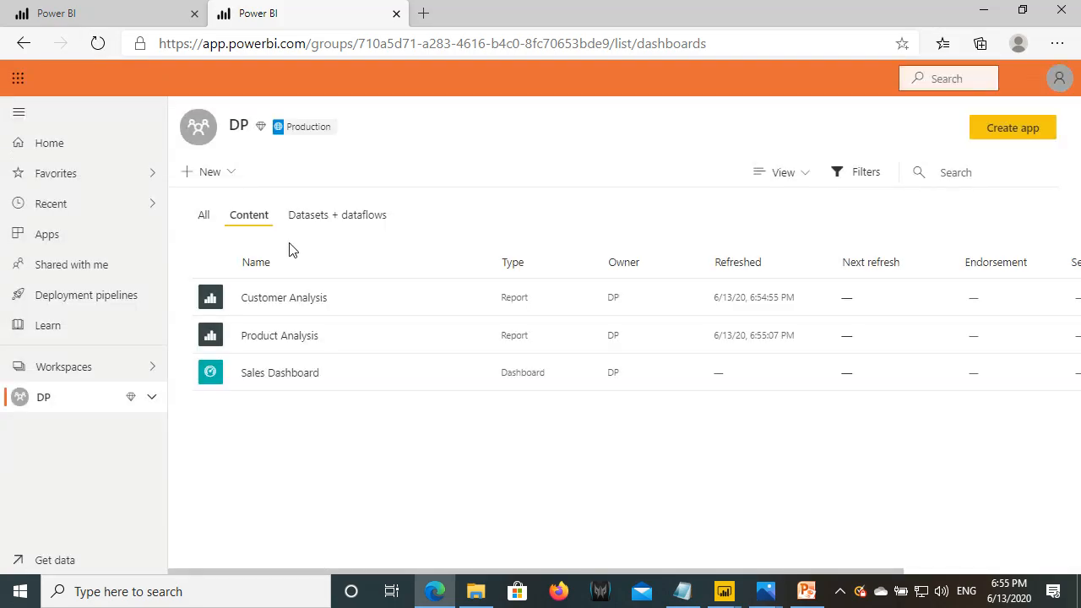
- Open the Customer Analysis and Product Analysis reports in DP to check their data
left_click(277, 301)
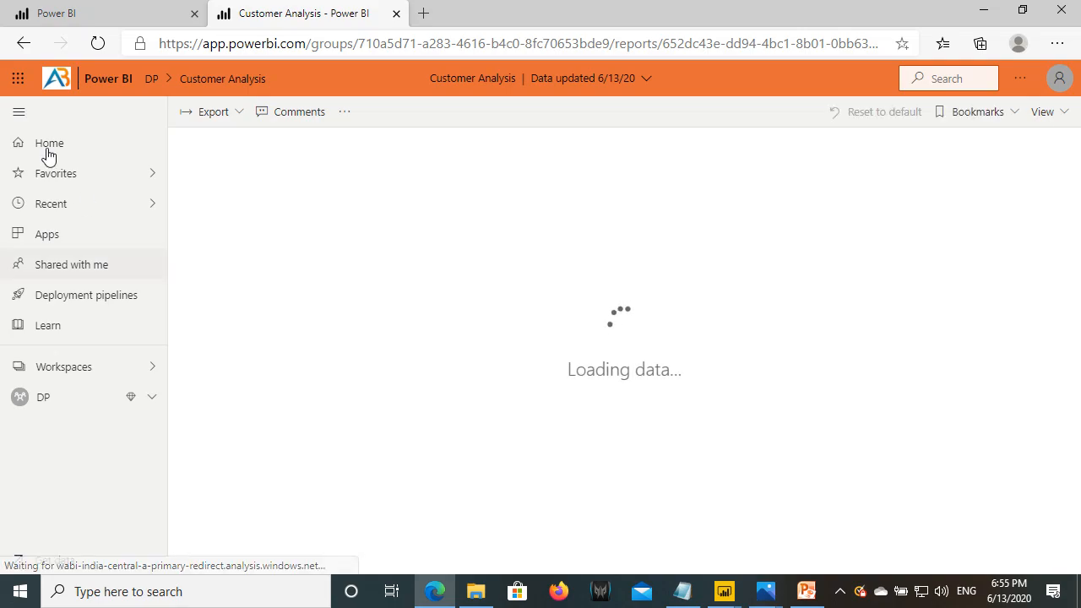
left_click(18, 112)
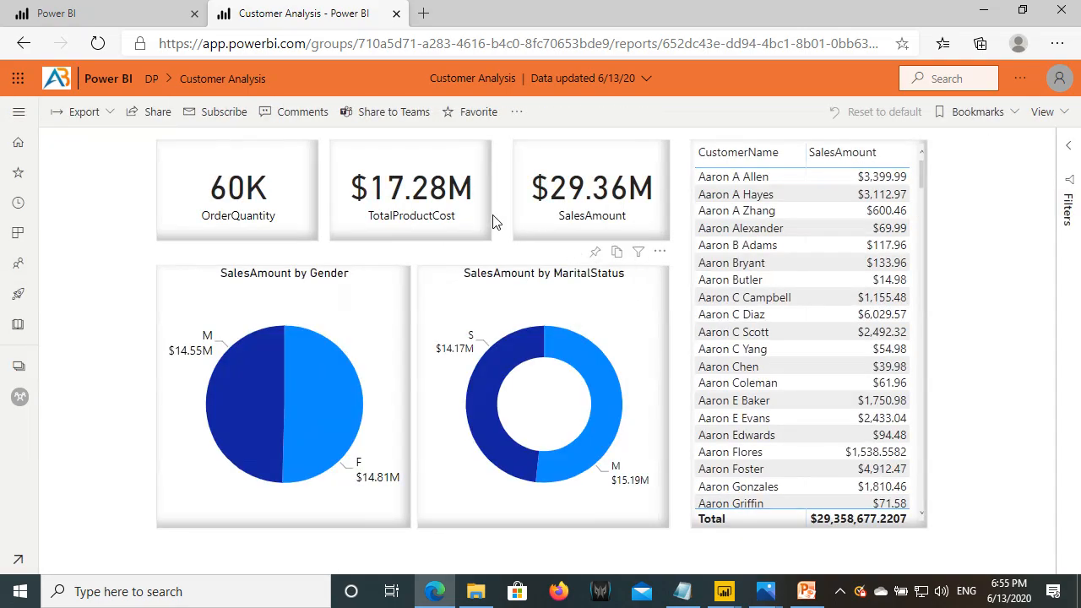
left_click(18, 112)
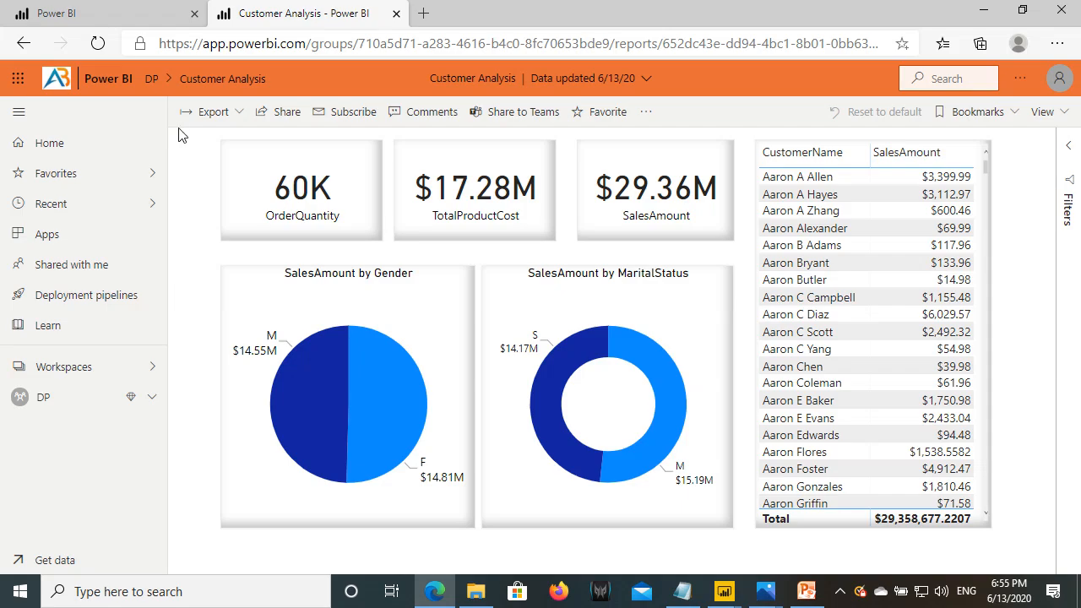
left_click(74, 401)
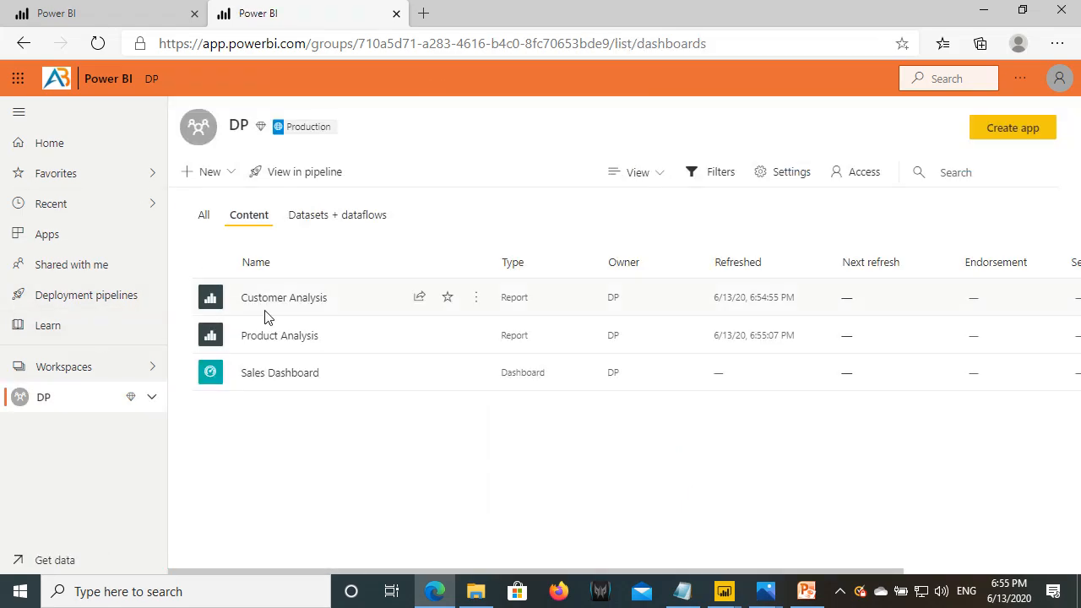
left_click(275, 336)
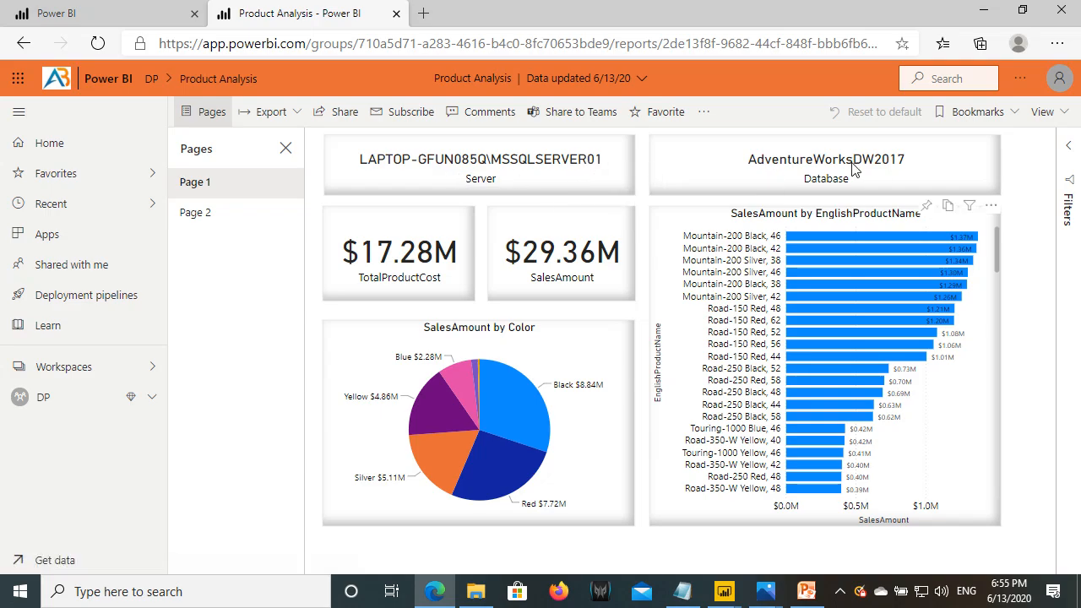
left_click(63, 398)
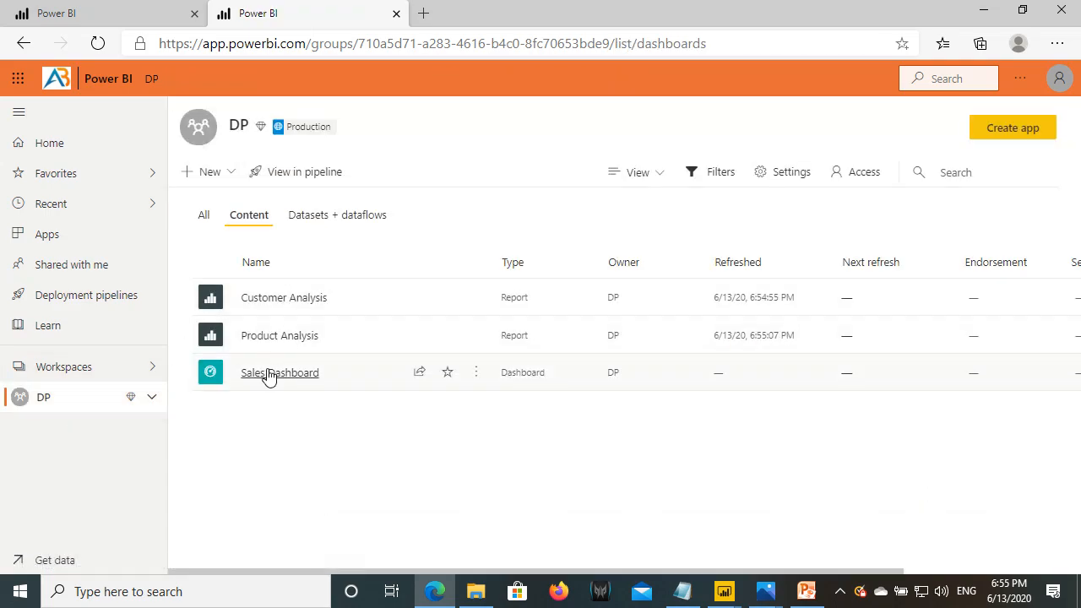
- Open the Sales Dashboard showing 60K OrderQuantity, $17.28M cost and $29.36M sales
left_click(267, 377)
left_click(18, 112)
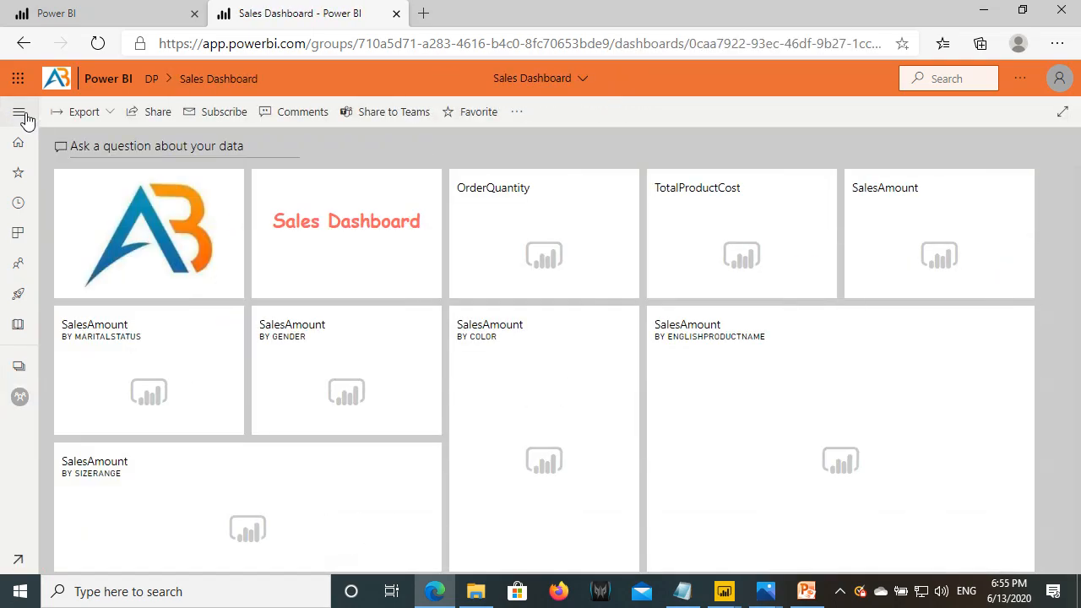
left_click(683, 595)
- Highlight the Dev, Test and Production server and database entries in SQL Server.txt, then return to Power BI
left_click_drag(5, 93, 219, 120)
left_click_drag(5, 208, 228, 277)
left_click_drag(4, 344, 227, 420)
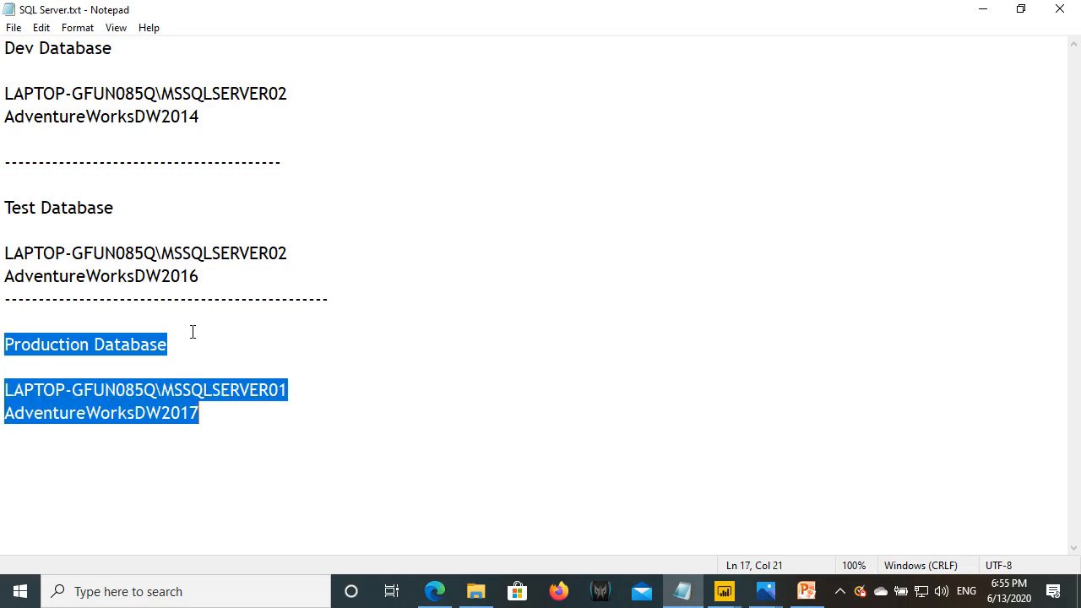
left_click(434, 591)
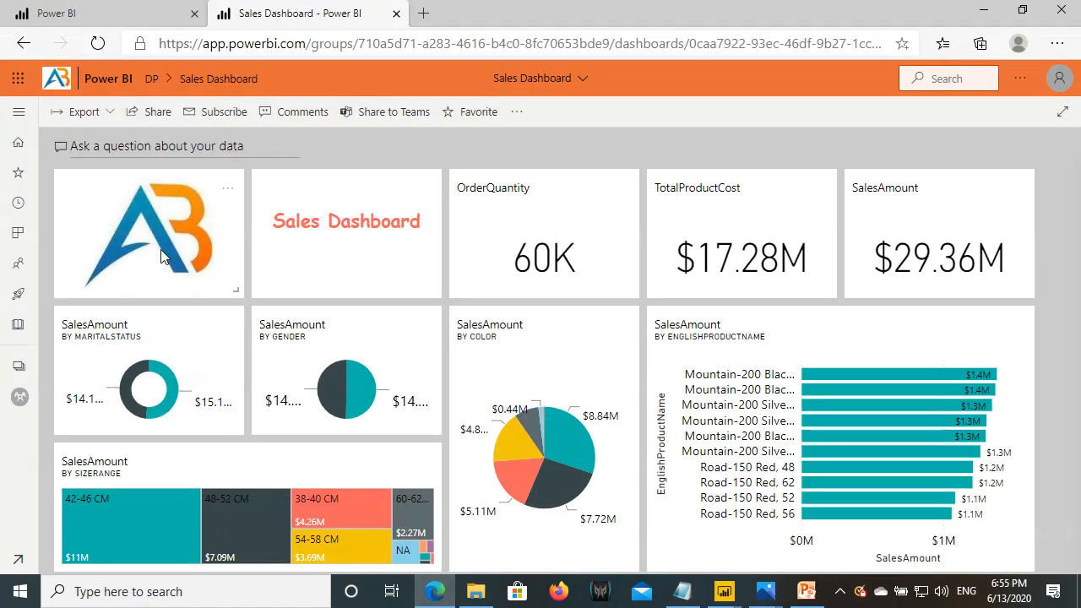
- Open the Deployment Pipeline Demo pipeline from Deployment pipelines in the navigation pane
left_click(19, 113)
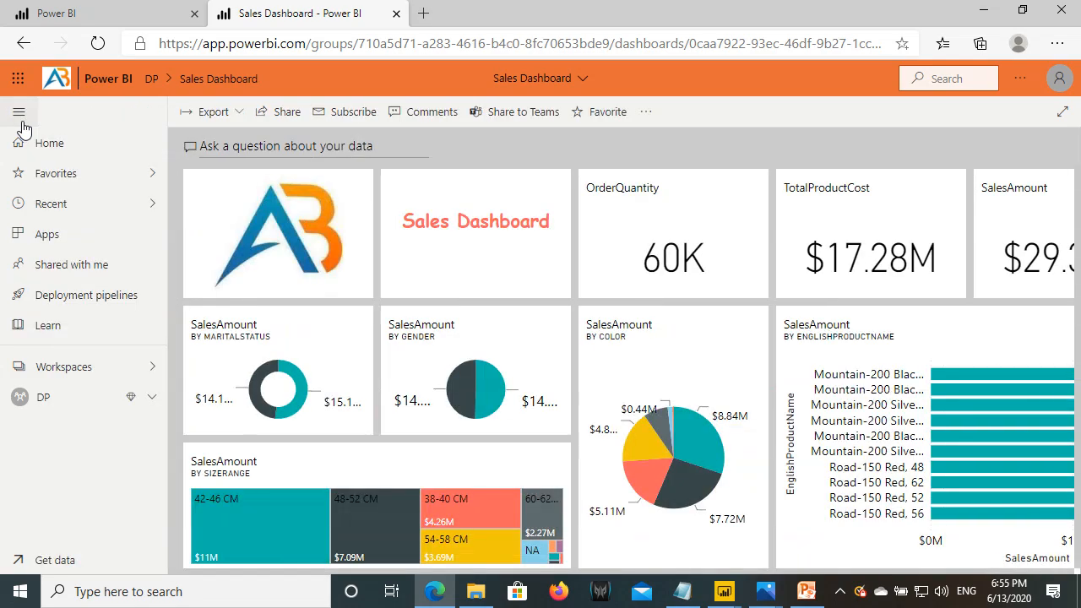
left_click(60, 296)
left_click(515, 266)
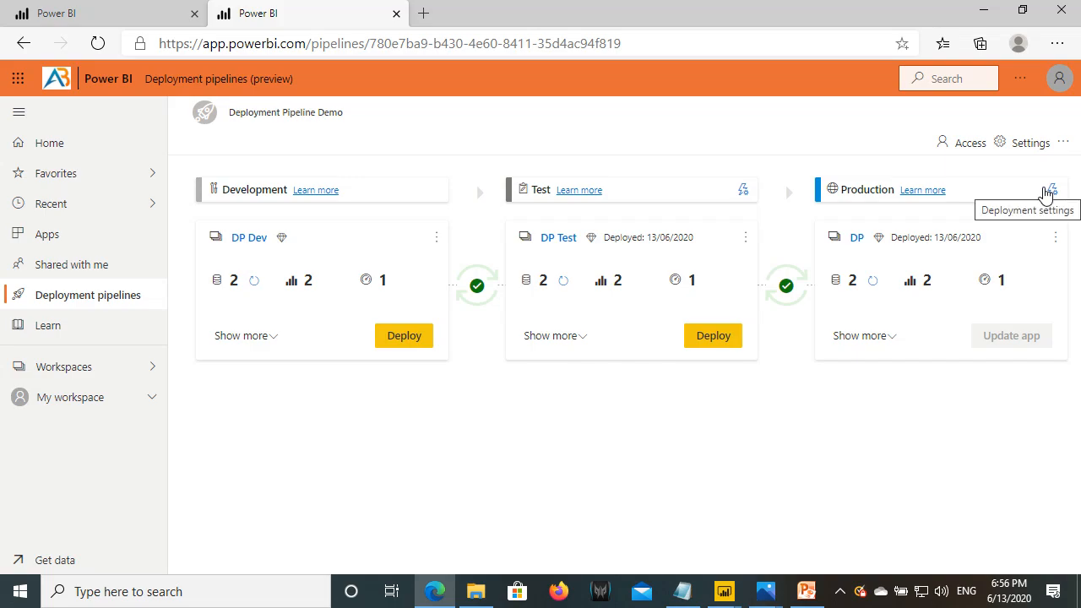
left_click(807, 591)
- Present the Agenda slide, underlining 'Comparing Stages' with the pen, then return to Power BI
key("F5")
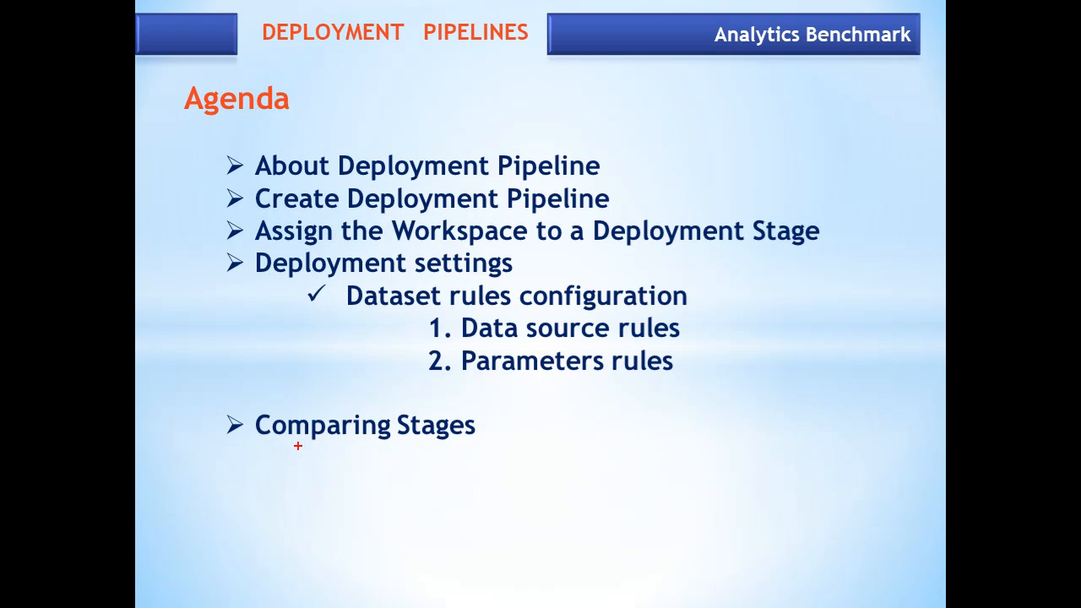
left_click_drag(277, 439, 475, 442)
key("e")
key("Escape")
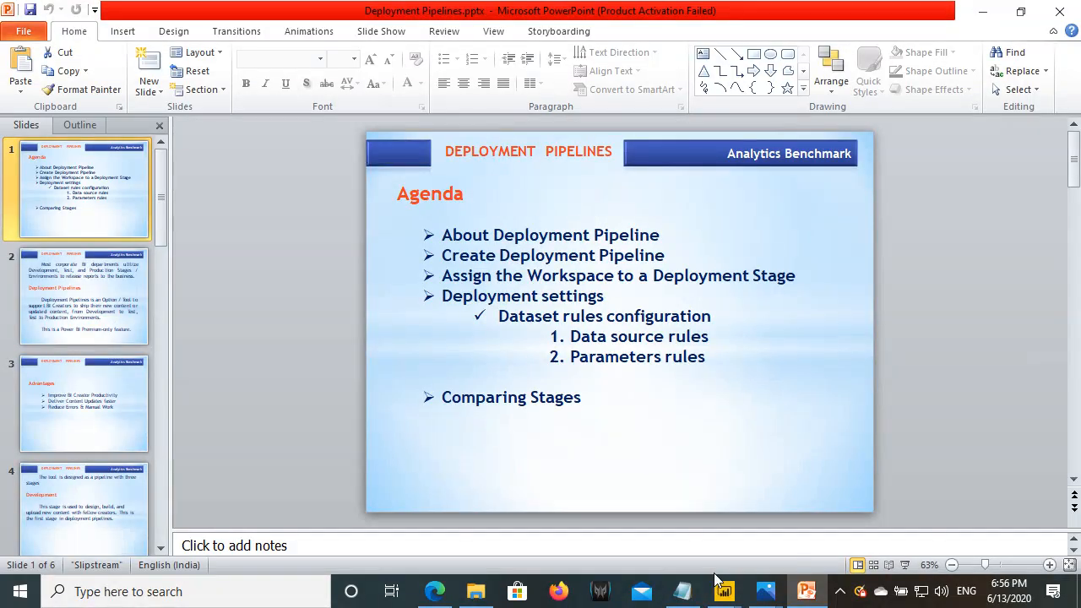
left_click(435, 592)
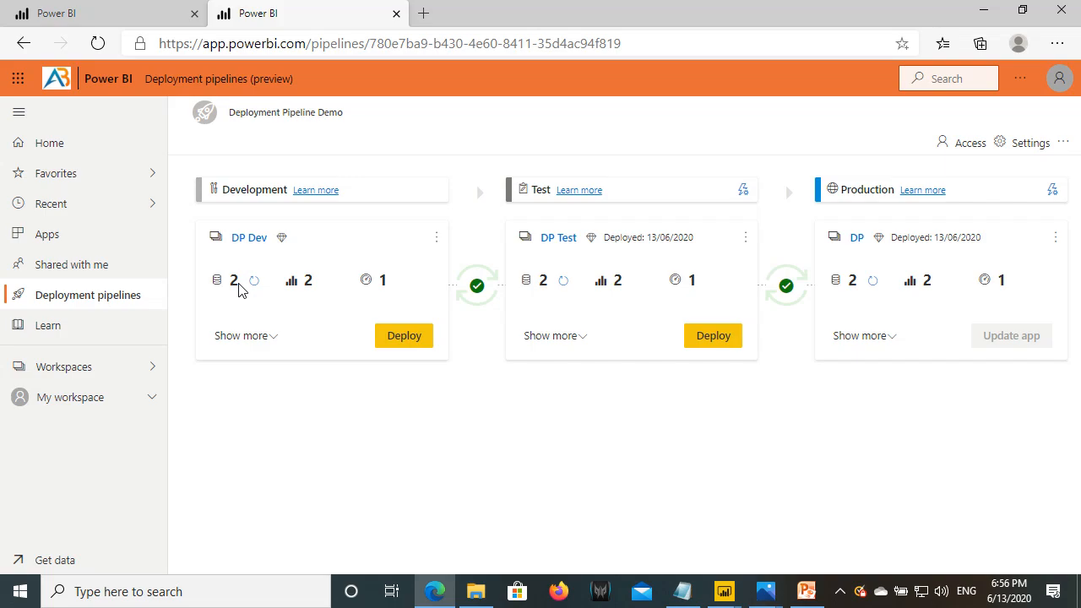
- Open the DP Dev Product Analysis report in editing mode
left_click(90, 372)
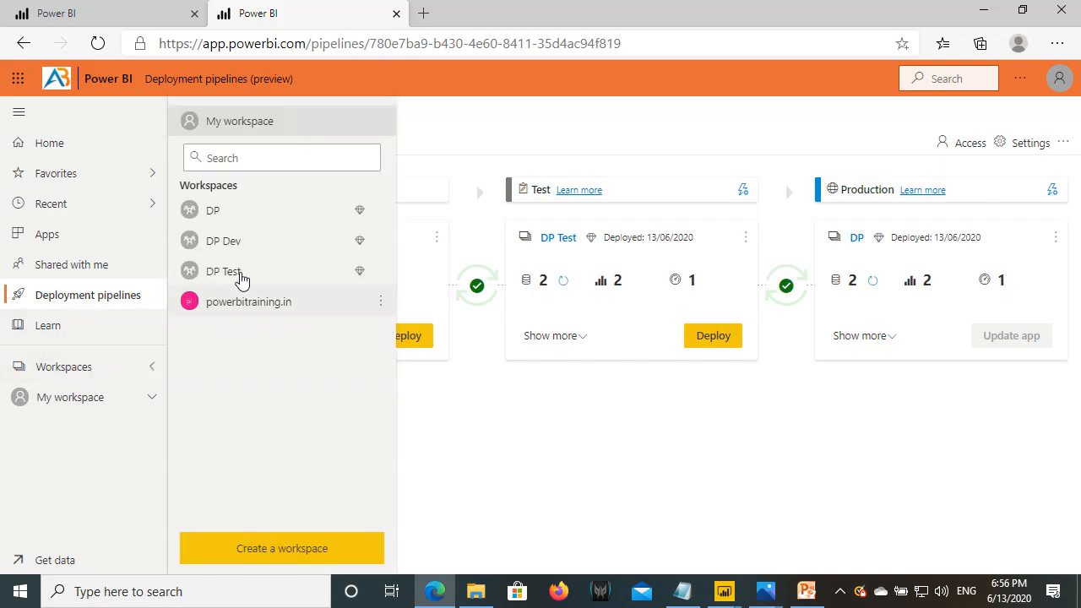
left_click(224, 244)
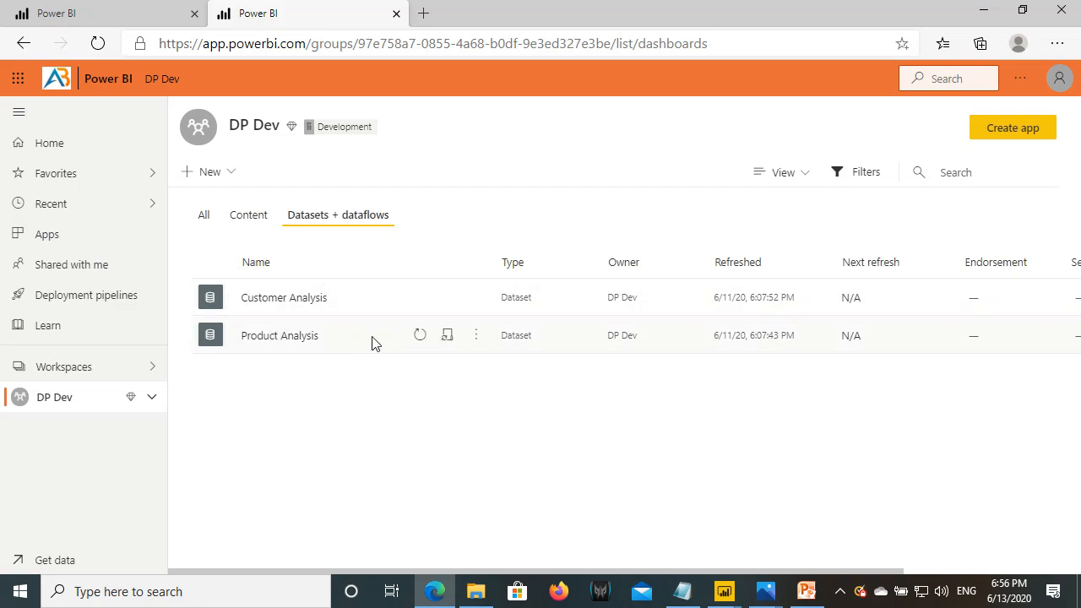
left_click(477, 339)
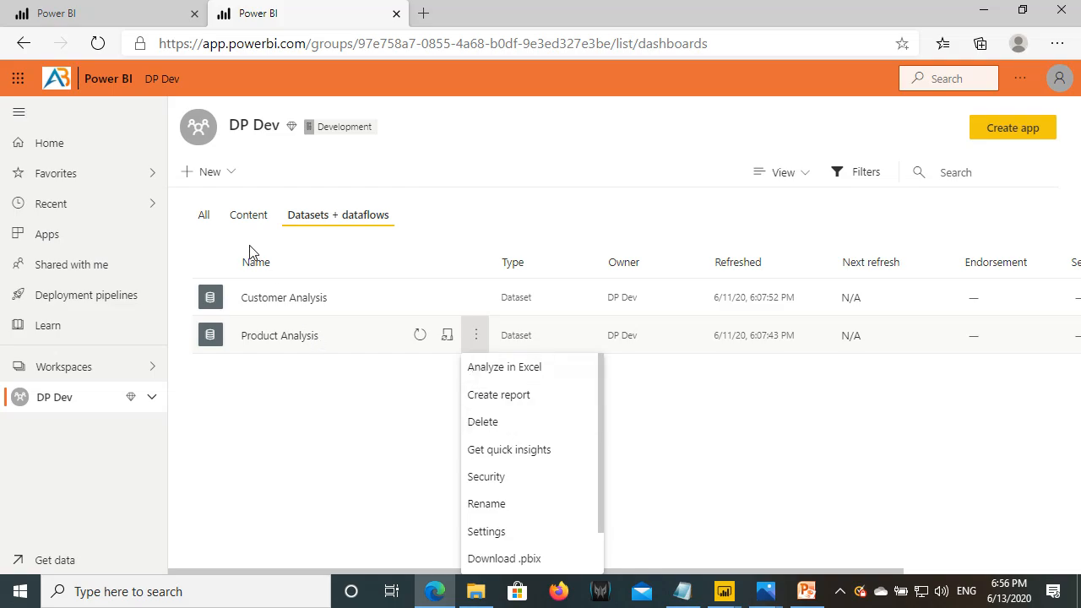
left_click(263, 223)
left_click(264, 223)
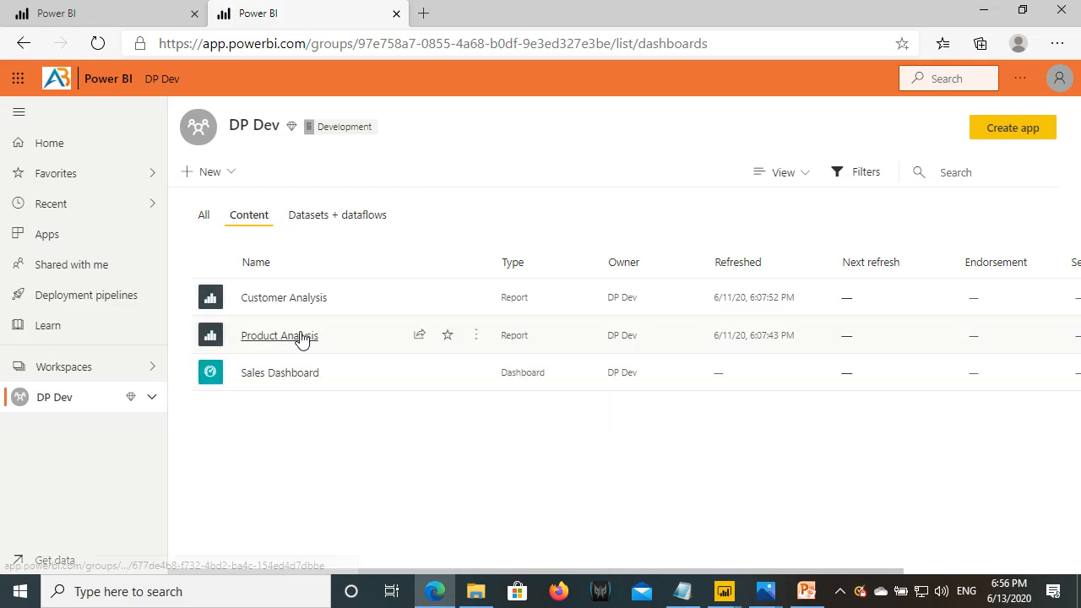
left_click(291, 340)
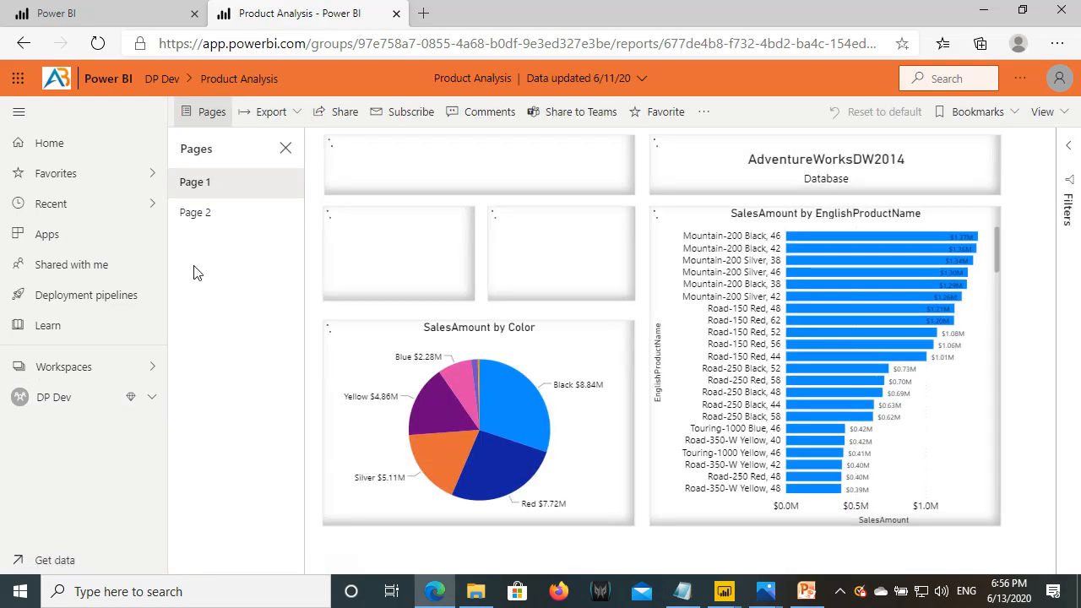
left_click(705, 111)
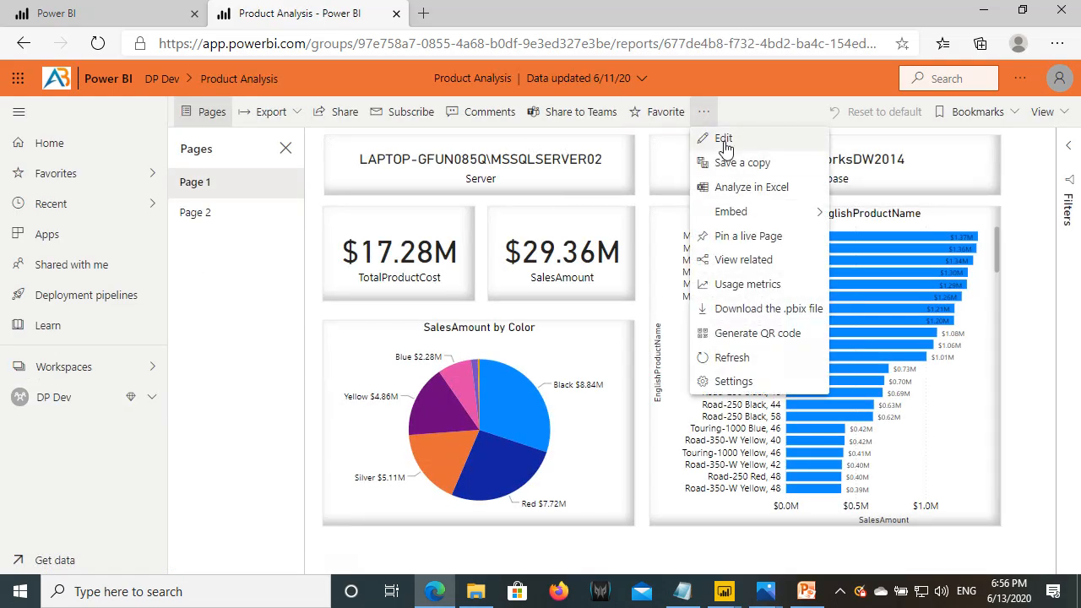
left_click(716, 141)
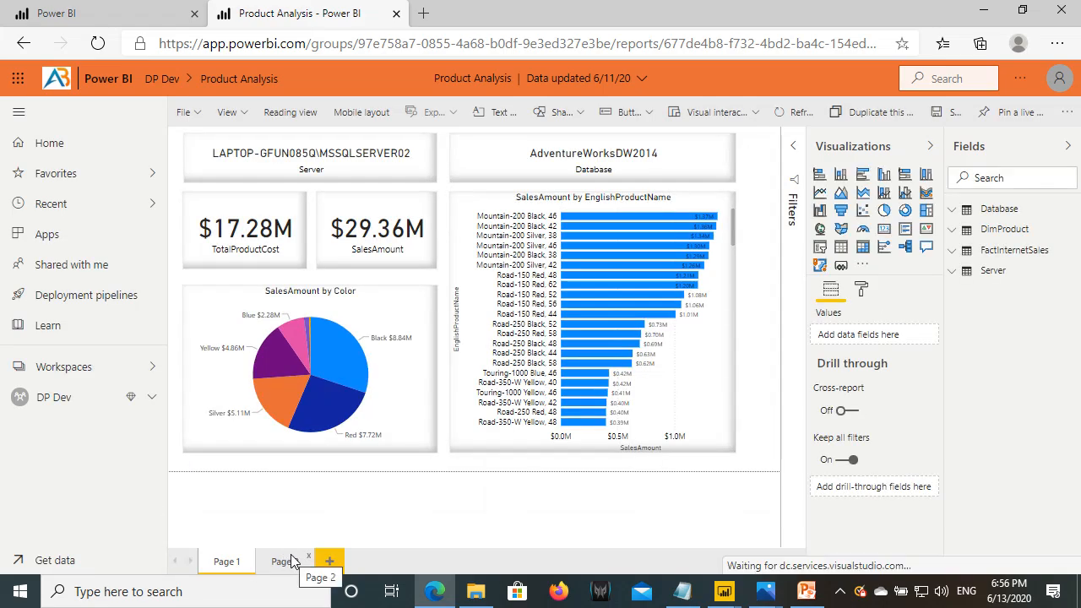
- Add a card showing SalesAmount ($29.36M) below the treemap on Page 2
left_click(285, 561)
left_click(343, 164)
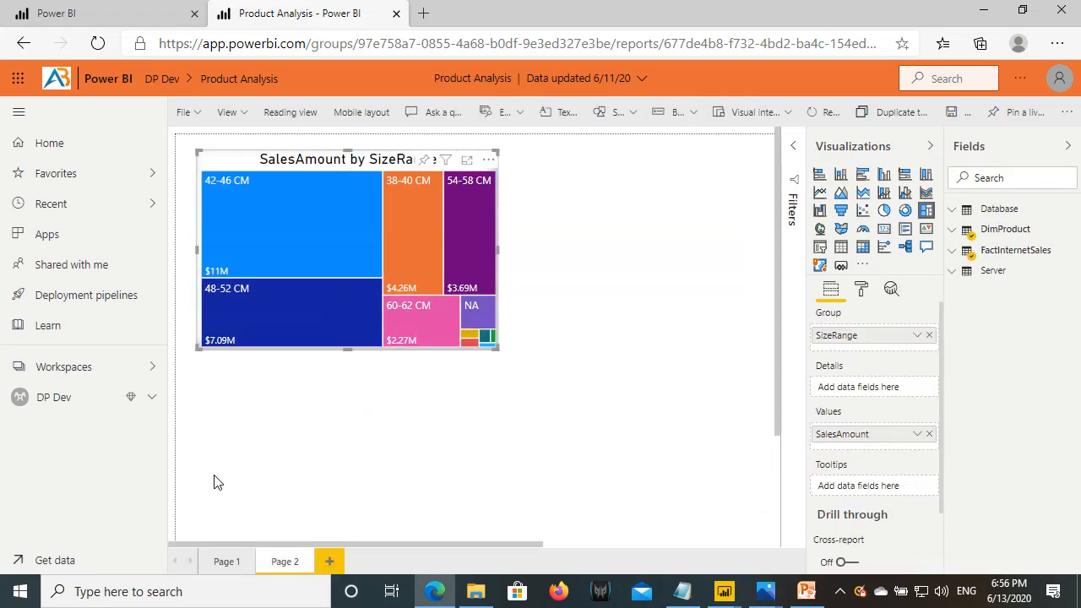
left_click(478, 425)
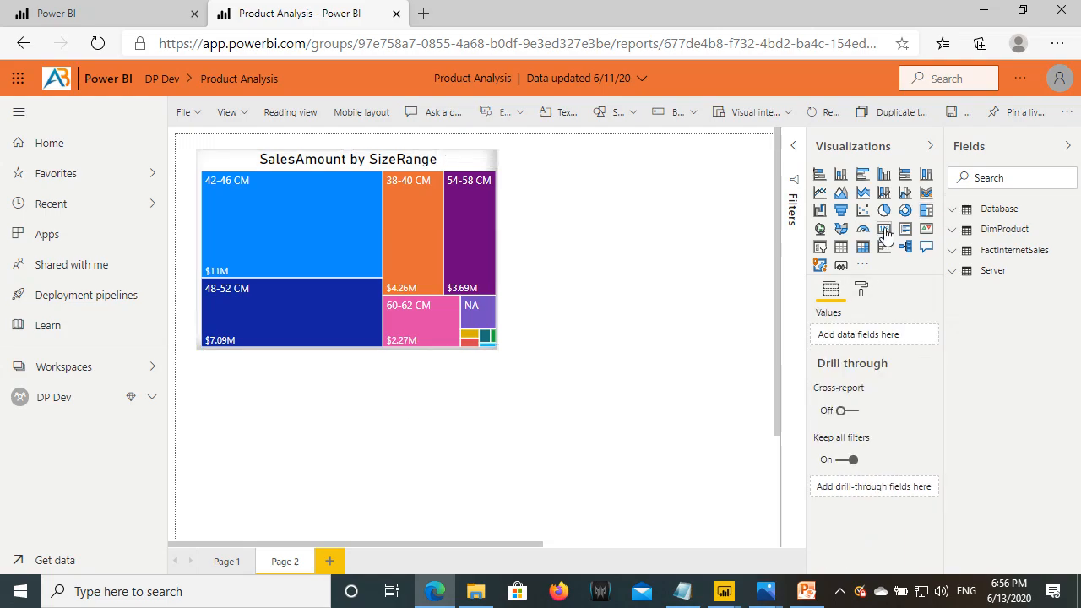
left_click(884, 229)
mouse_move(386, 447)
left_mouse_down()
mouse_move(410, 464)
mouse_move(385, 447)
left_mouse_up()
left_click_drag(496, 539, 438, 453)
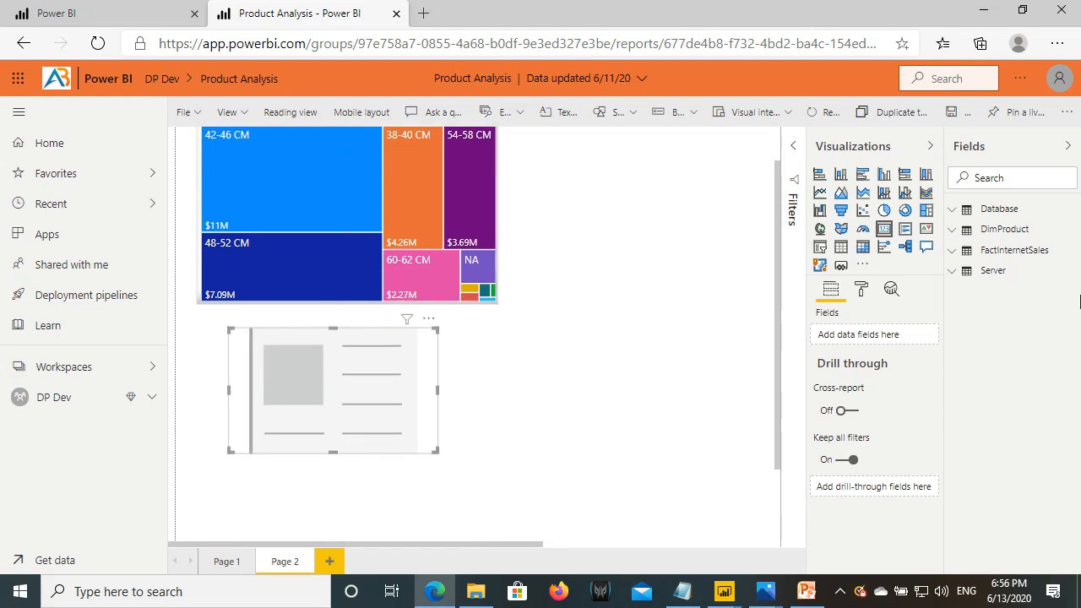
left_click(952, 252)
scroll(1009, 414, "down", 2)
left_click_drag(1022, 382, 377, 420)
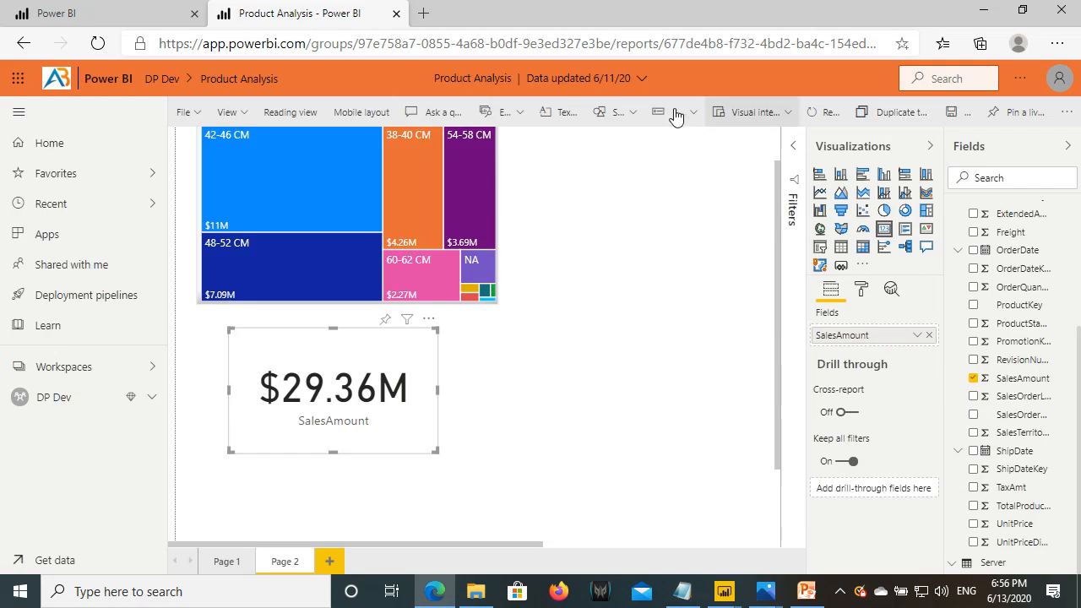
- Save the report and point out Product Analysis in the DP Dev content list
left_click(953, 124)
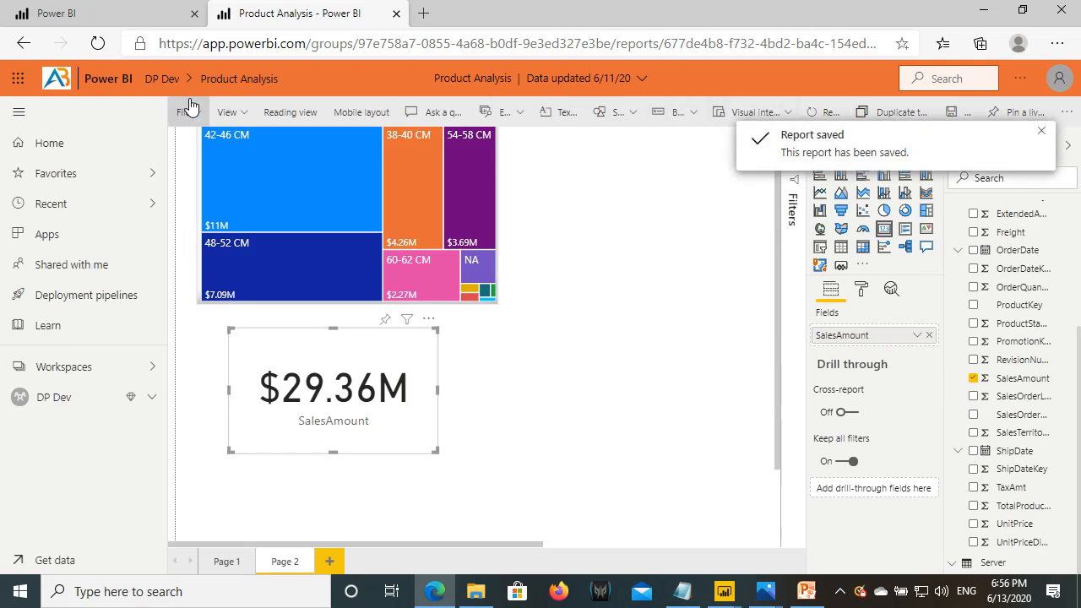
left_click(162, 79)
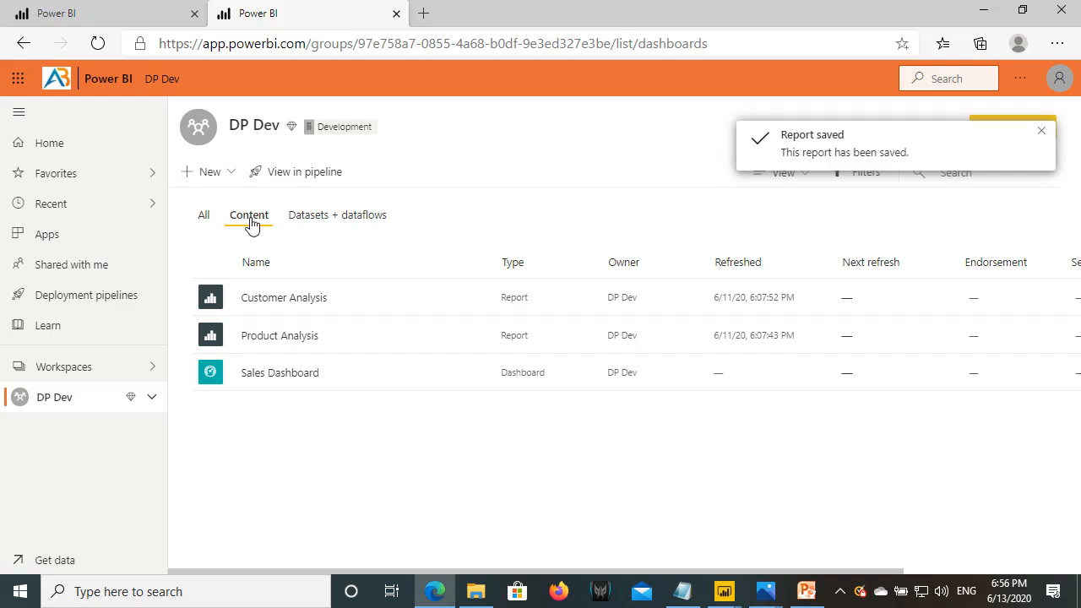
left_click(246, 333)
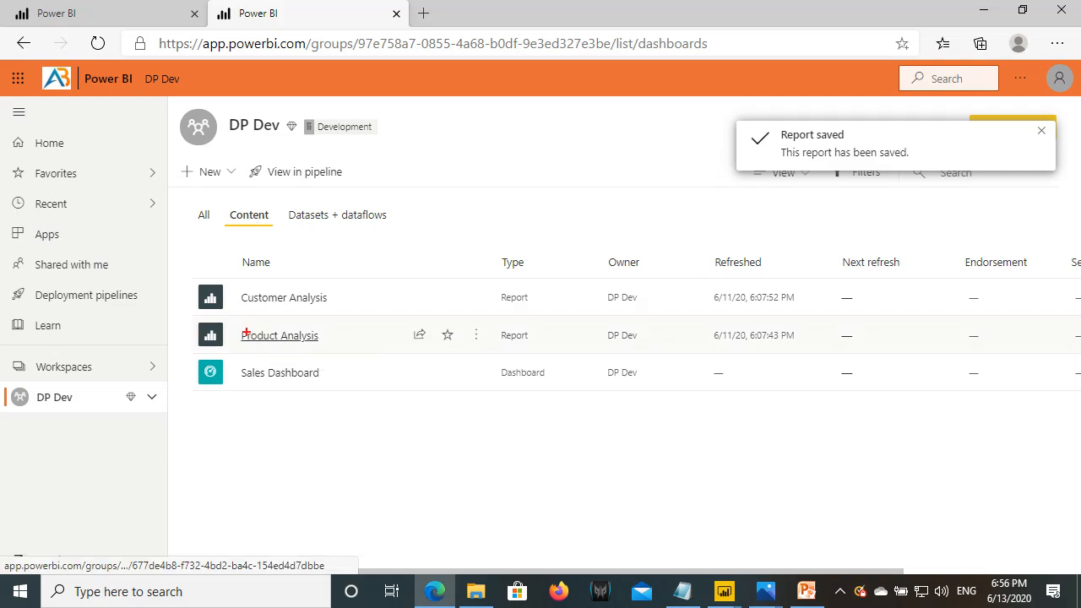
left_click_drag(199, 323, 330, 352)
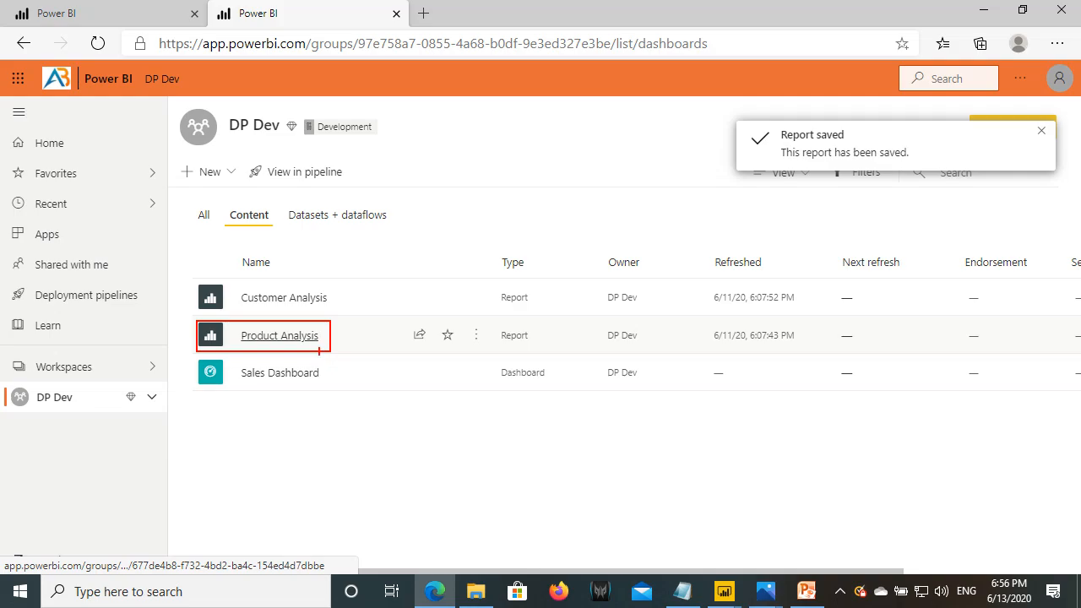
- Open the Deployment Pipeline Demo pipeline and outline its Development, Test and Production stages
left_click(109, 307)
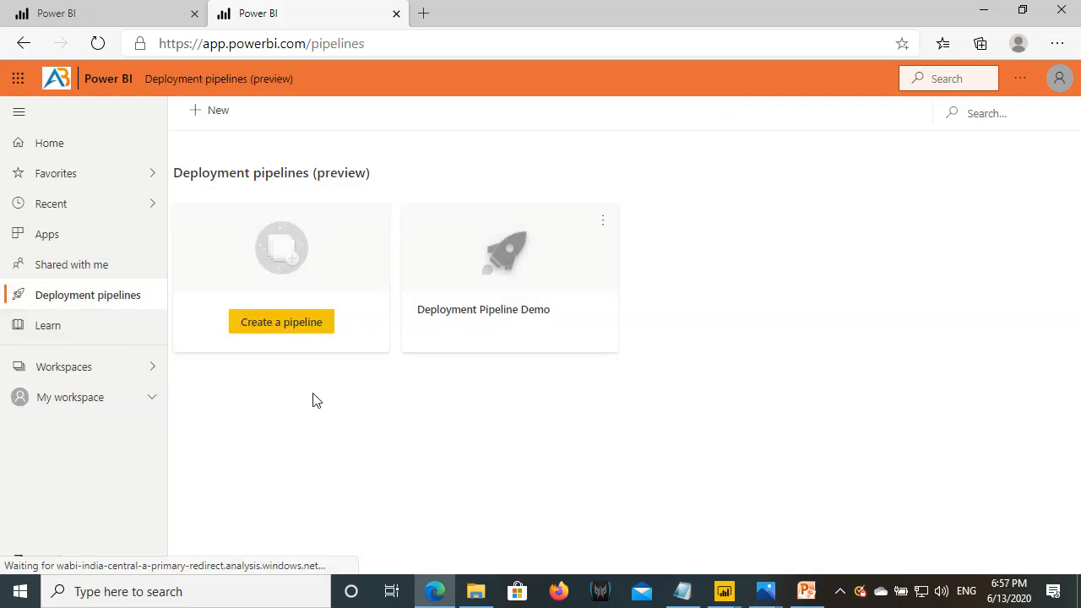
left_click(482, 253)
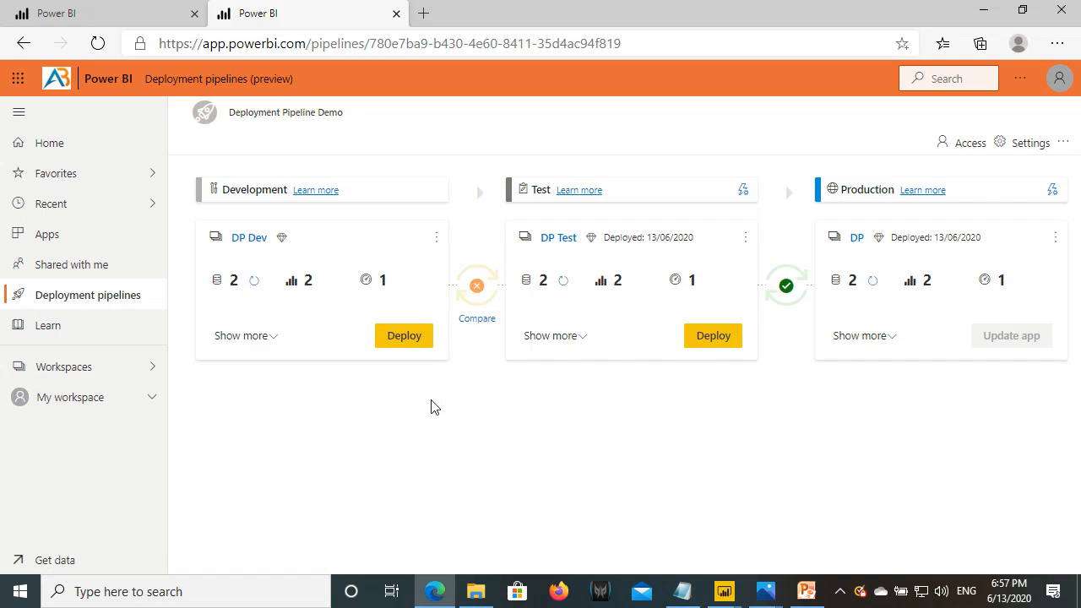
mouse_move(200, 217)
left_mouse_down()
mouse_move(364, 362)
mouse_move(452, 360)
left_mouse_up()
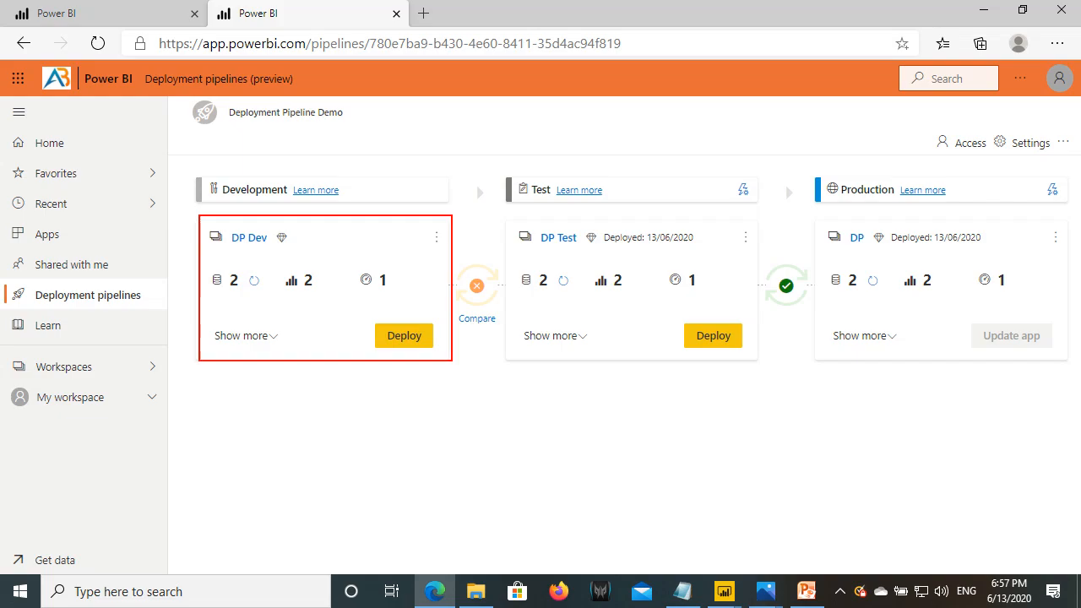
mouse_move(503, 224)
left_mouse_down()
mouse_move(703, 350)
mouse_move(762, 361)
left_mouse_up()
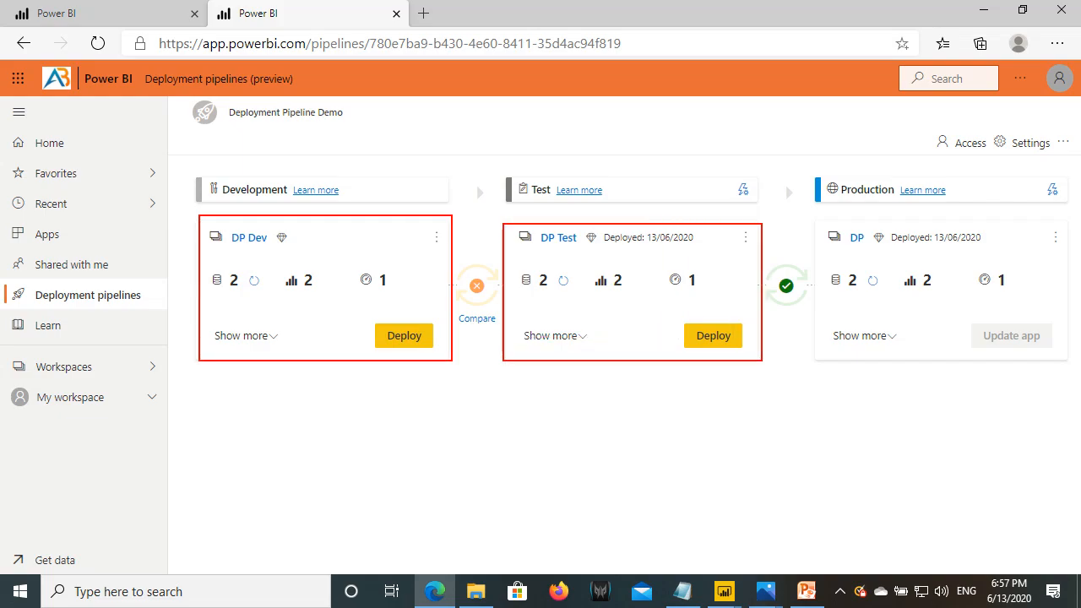
left_click_drag(465, 327, 509, 328)
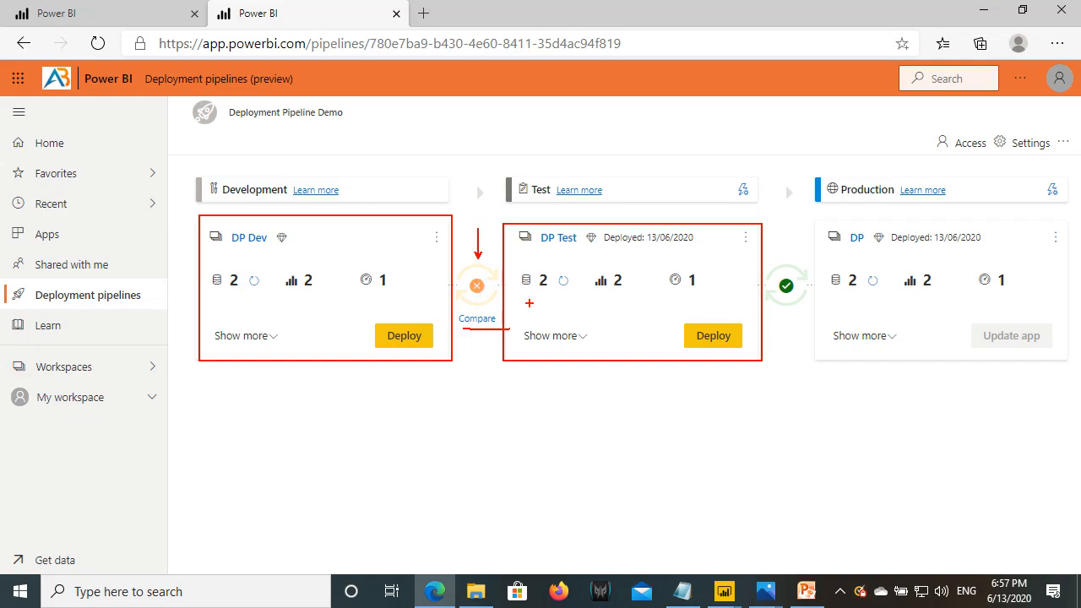
mouse_move(818, 218)
left_mouse_down()
mouse_move(944, 323)
mouse_move(1066, 359)
left_mouse_up()
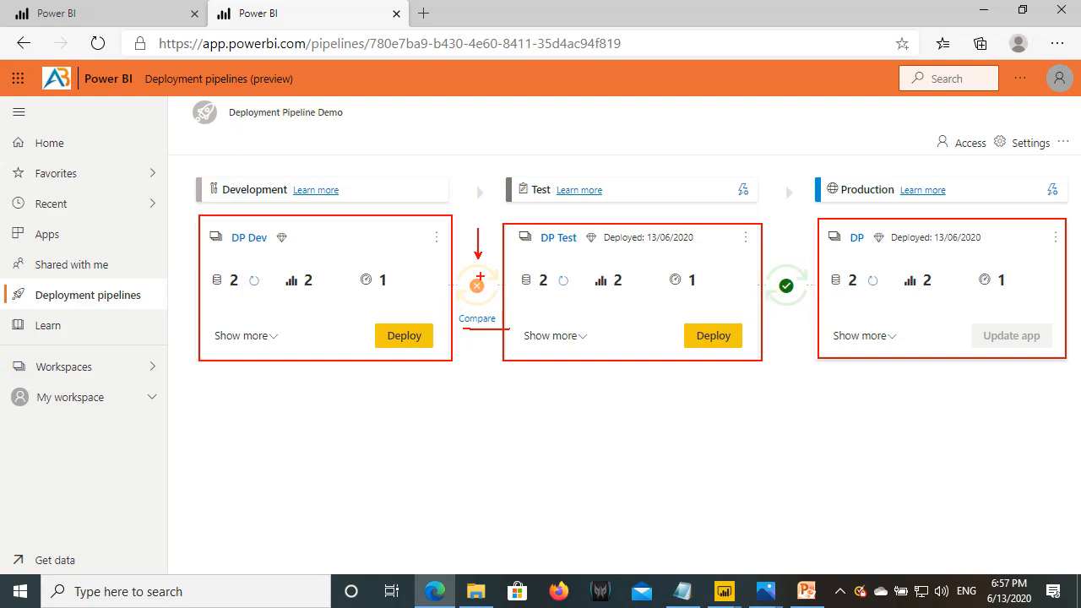
key("Escape")
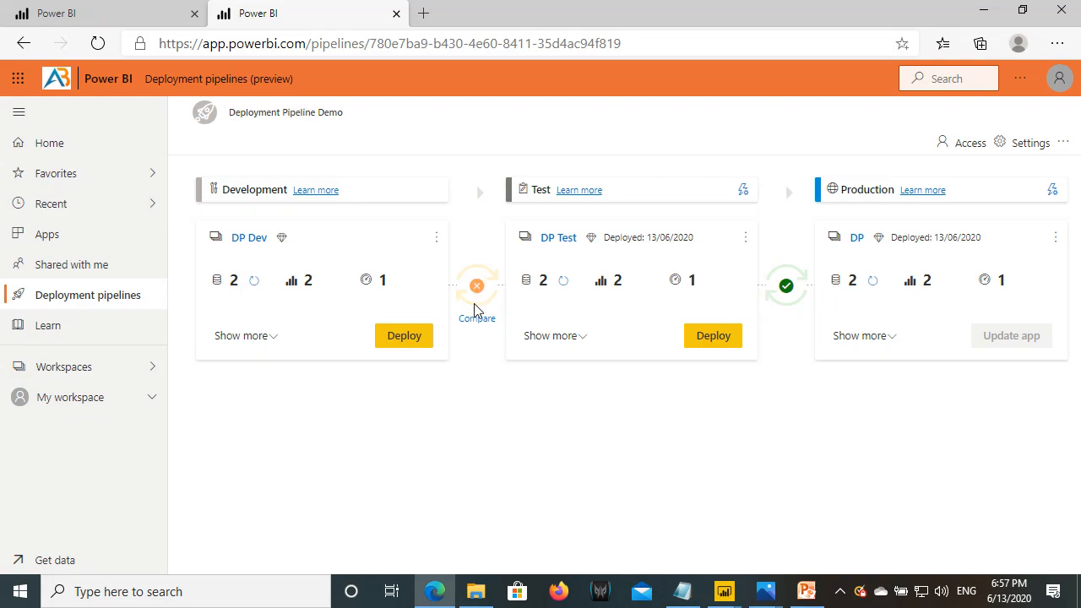
- Compare Development with Test, marking that the Product Analysis report differs between them
left_click(477, 321)
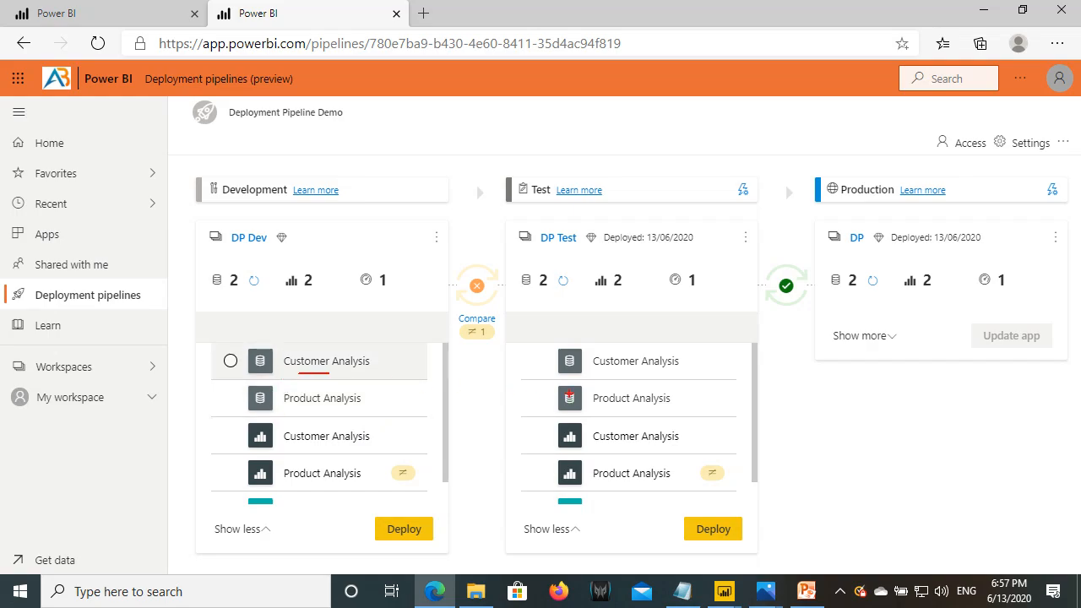
left_click_drag(608, 378, 670, 379)
left_click_drag(314, 410, 358, 408)
left_click_drag(615, 409, 673, 409)
left_click_drag(601, 448, 668, 448)
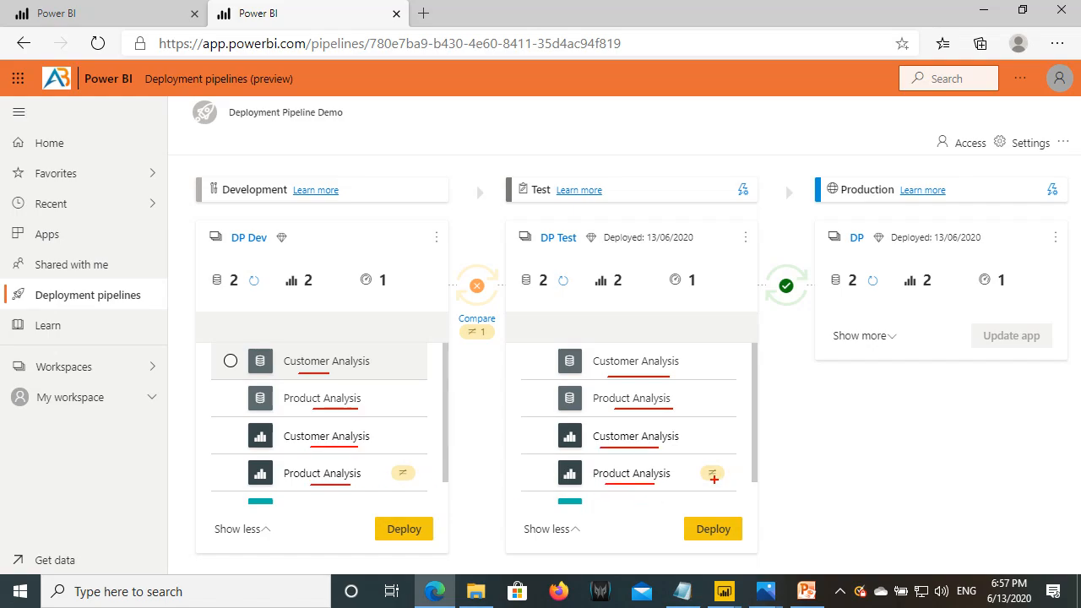
left_click_drag(702, 465, 734, 480)
left_click_drag(386, 465, 426, 481)
key("Escape")
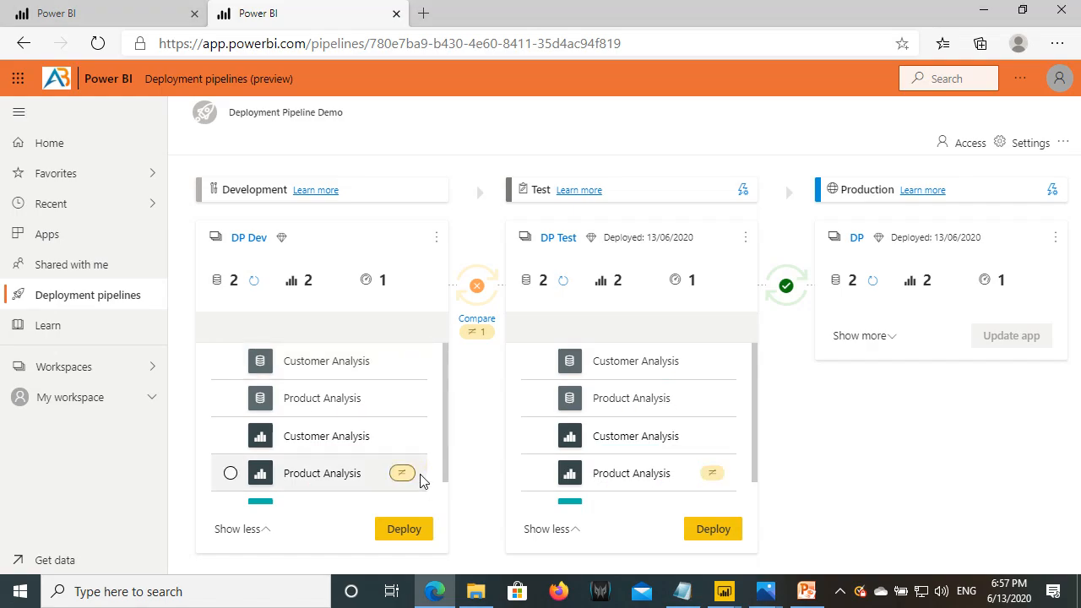
- Underline Sales Dashboard in the Test list, then collapse the Development item list
scroll(316, 493, "down", 1)
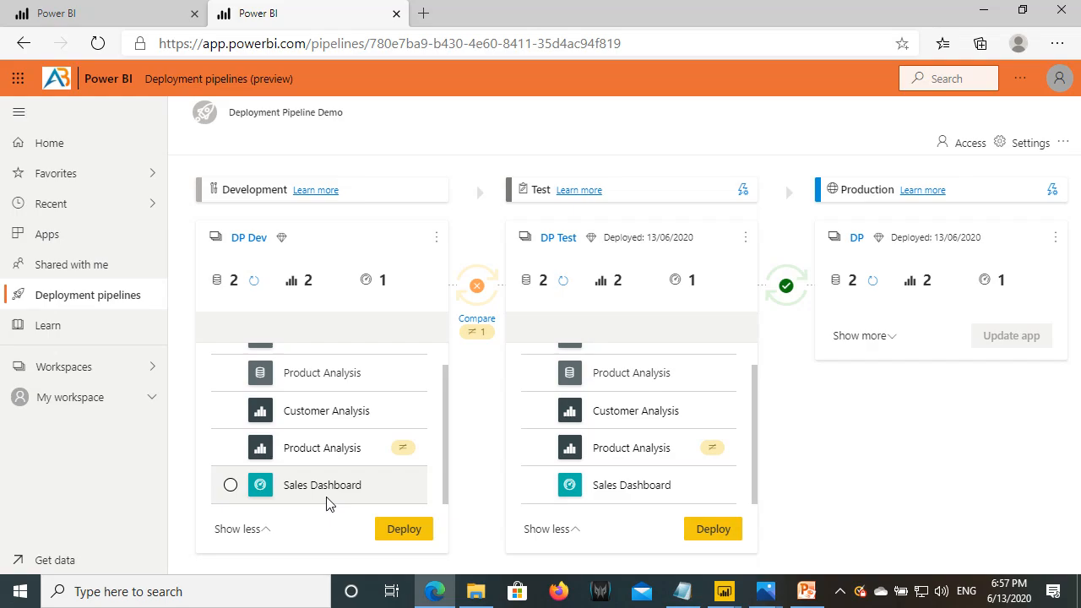
left_click_drag(650, 500, 674, 498)
key("Escape")
scroll(284, 448, "up", 1)
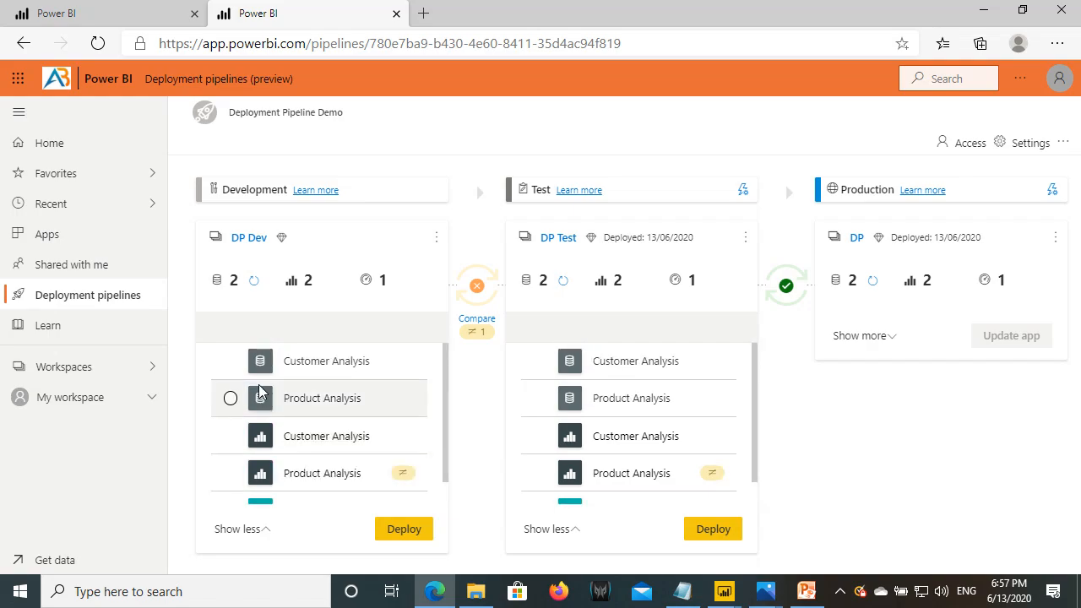
left_click(241, 529)
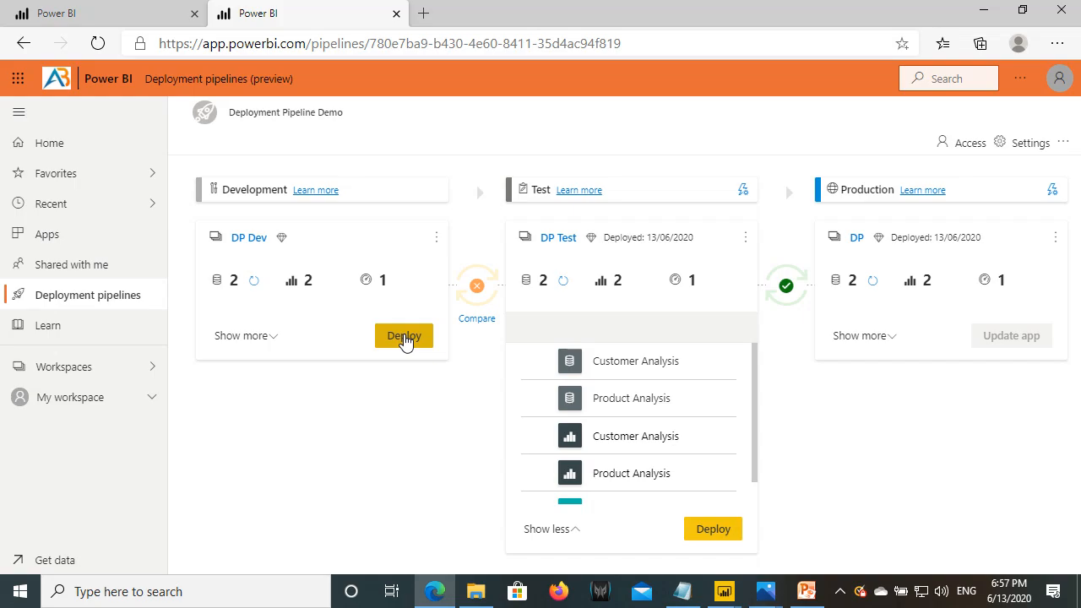
- Circle the Development stage's dataset count, then expand its item list
key("ctrl+2")
mouse_move(202, 264)
left_mouse_down()
mouse_move(263, 288)
mouse_move(401, 293)
left_mouse_up()
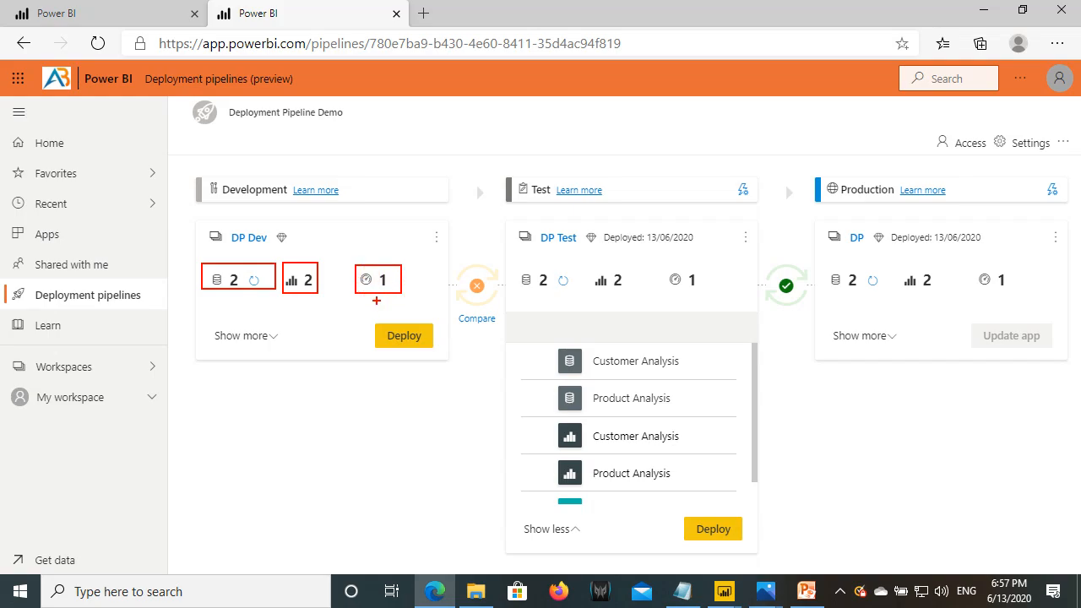
key("Escape")
left_click(256, 337)
- Deploy the changed Product Analysis report from Development to Test, confirming the replacement
scroll(247, 476, "down", 1)
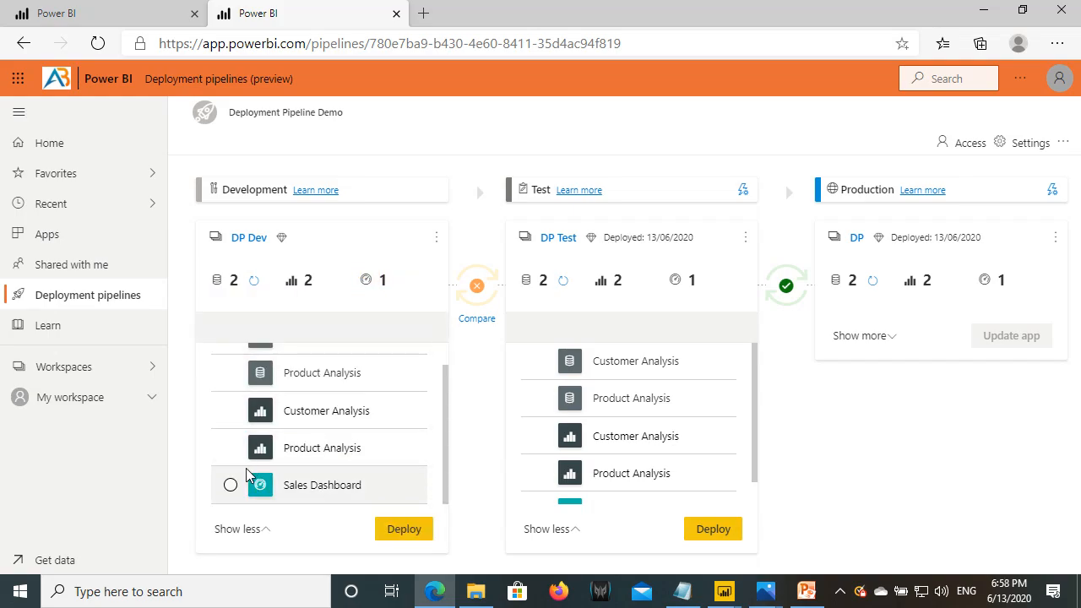
left_click(475, 319)
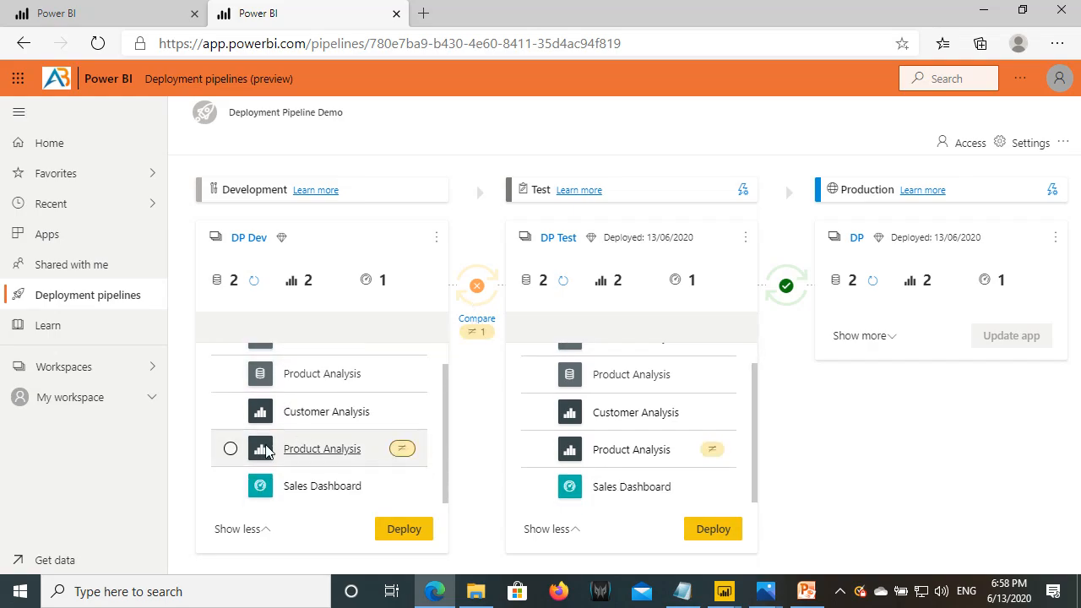
left_click(229, 449)
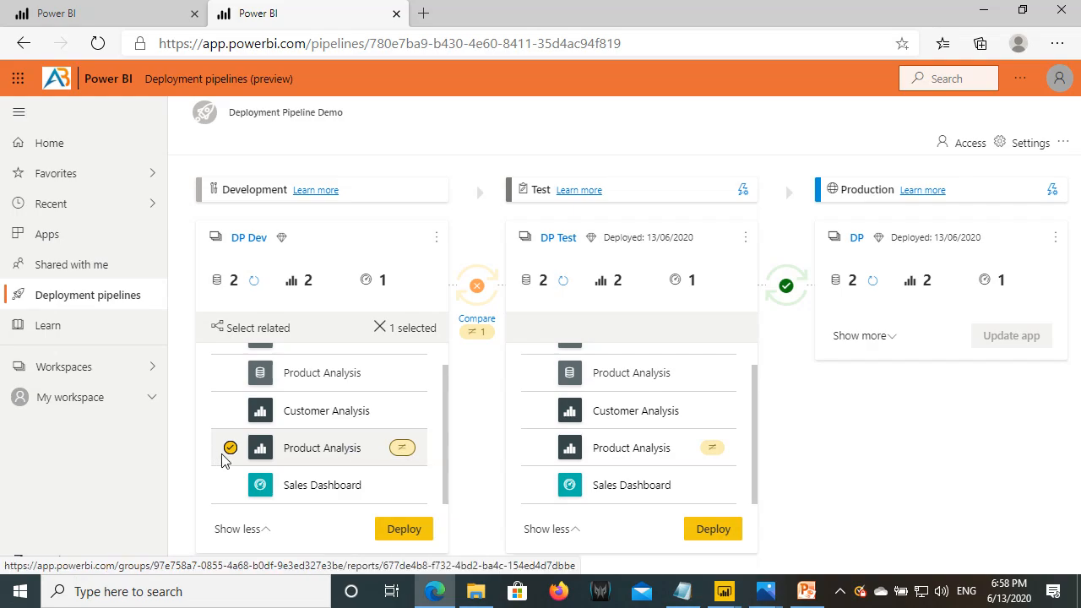
left_click(403, 529)
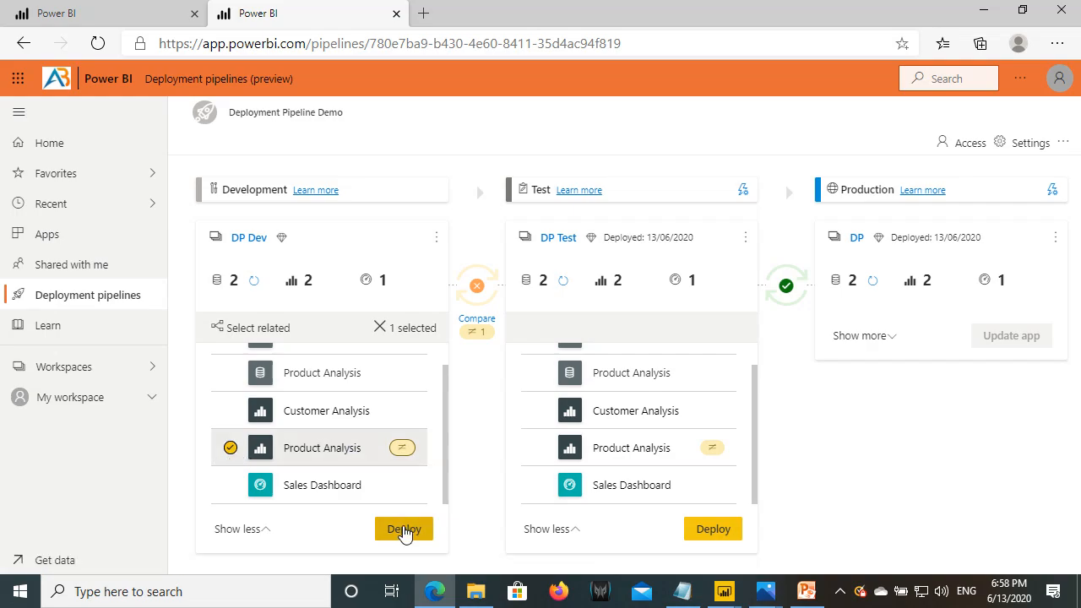
left_click(604, 378)
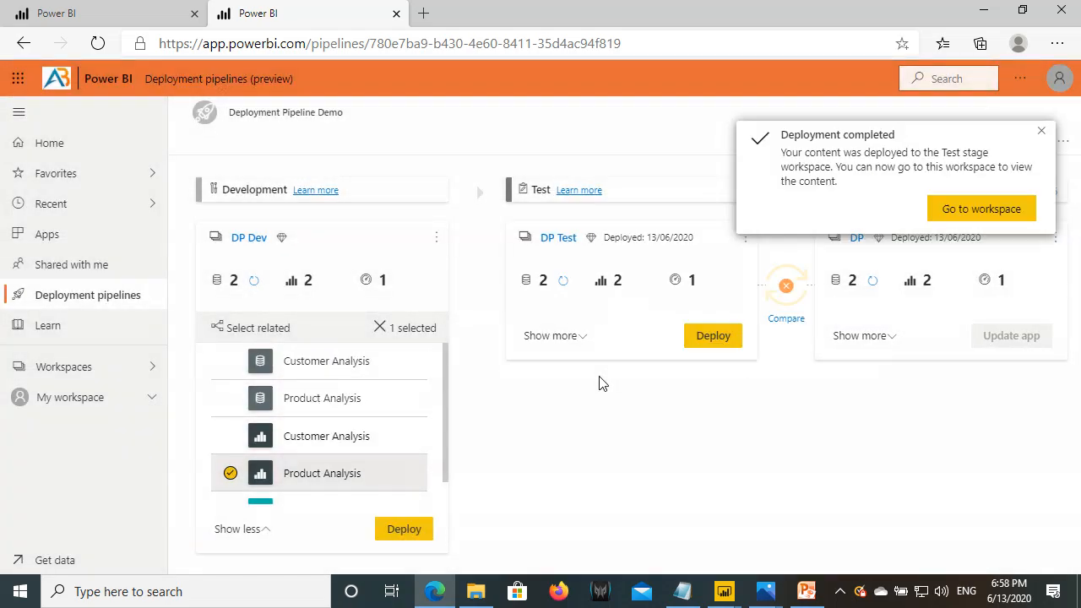
- Dismiss the deployment-completed notice, view the pipeline diagram image, and return to the pipeline
left_click(1041, 130)
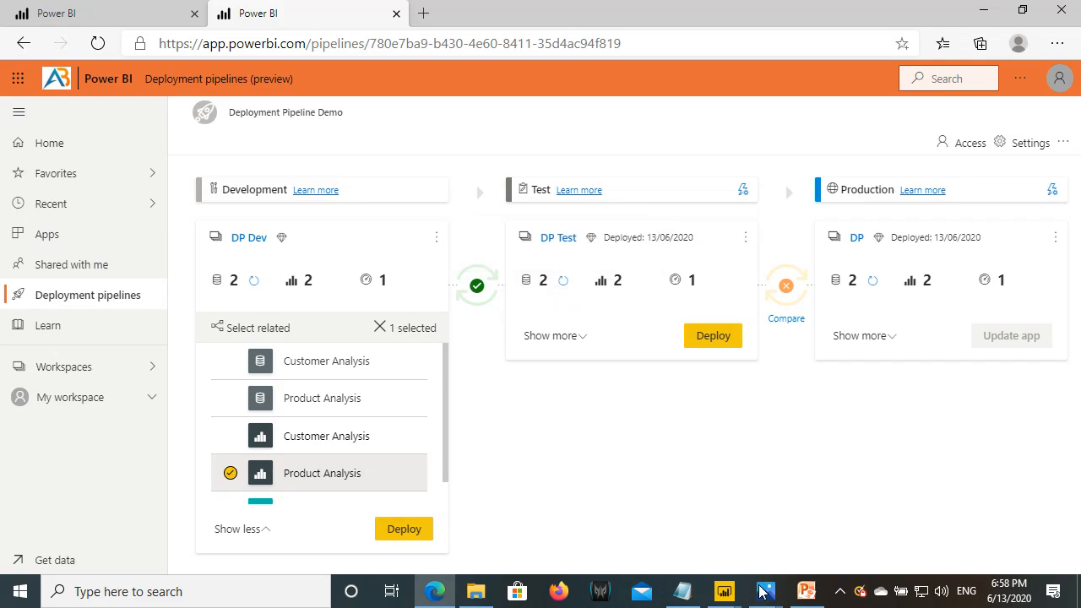
mouse_move(766, 591)
left_click(828, 545)
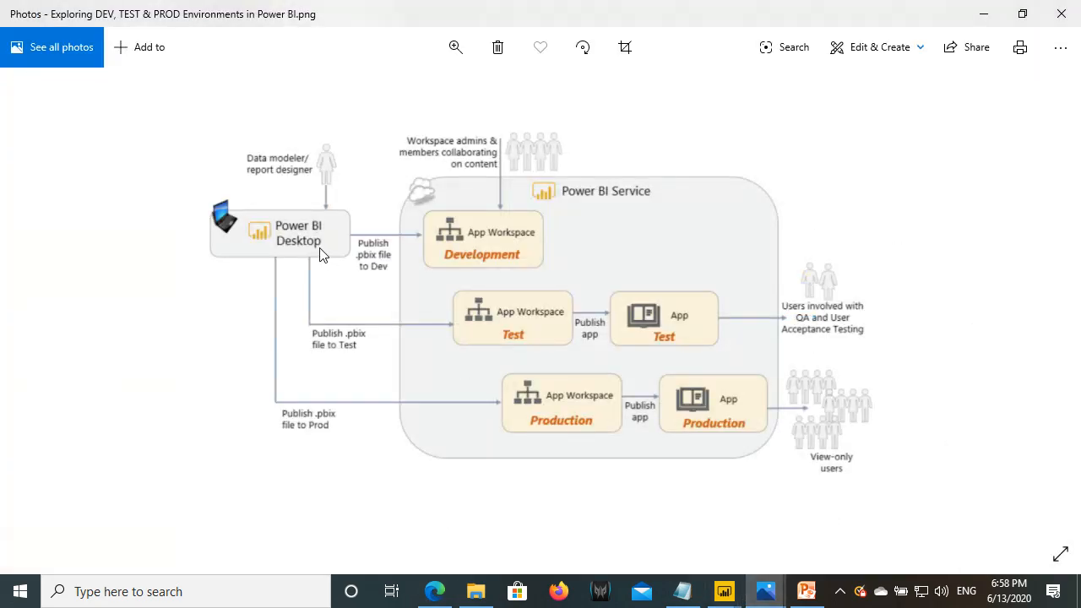
left_click(435, 591)
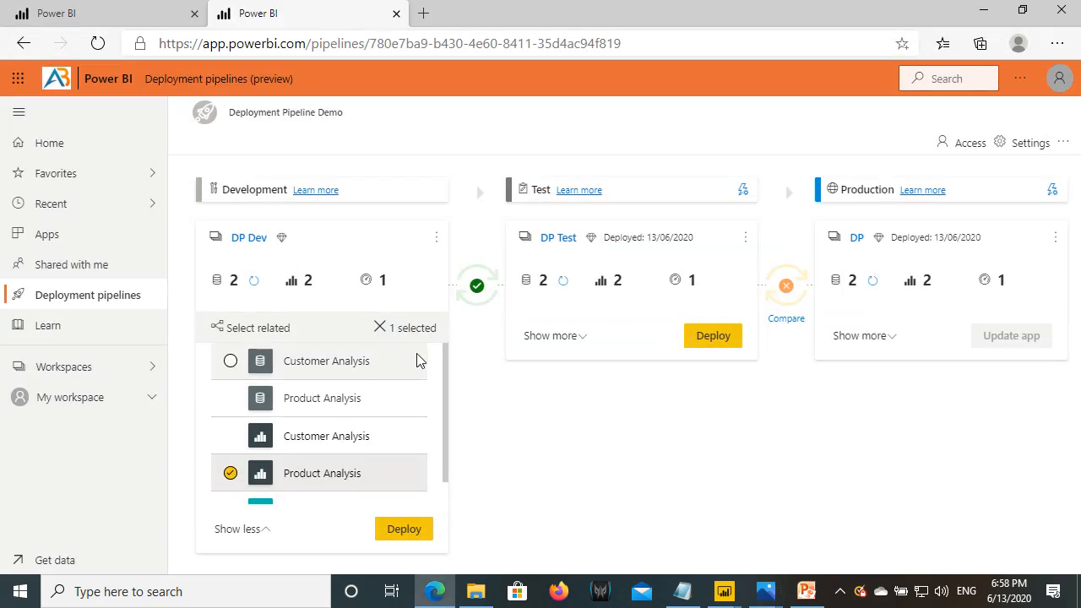
- Collapse the Development item list and outline the Development and Test stage cards
left_click(236, 529)
mouse_move(195, 219)
left_mouse_down()
mouse_move(403, 341)
mouse_move(457, 357)
left_mouse_up()
mouse_move(510, 220)
left_mouse_down()
mouse_move(664, 329)
mouse_move(759, 362)
left_mouse_up()
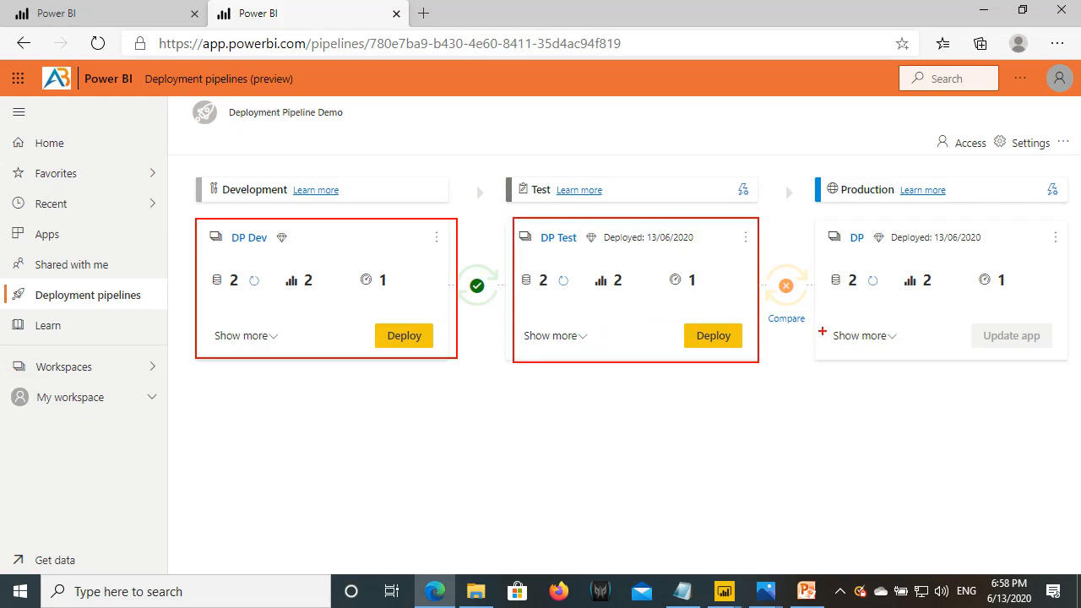
key("Escape")
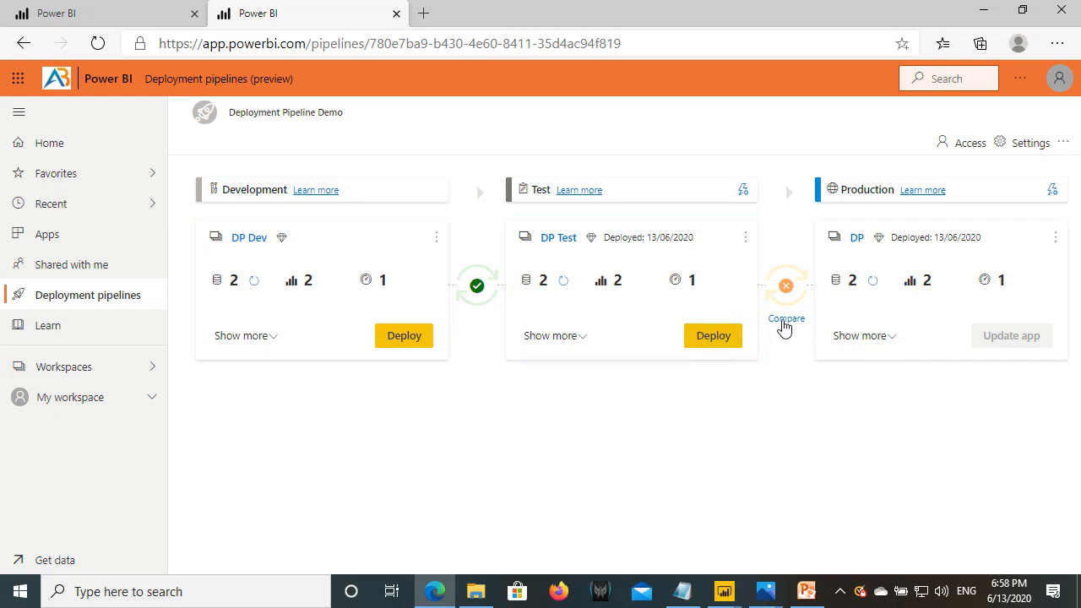
- Deploy Test's Product Analysis report to Production, then go to the Production workspace
left_click(784, 327)
scroll(676, 460, "down", 1)
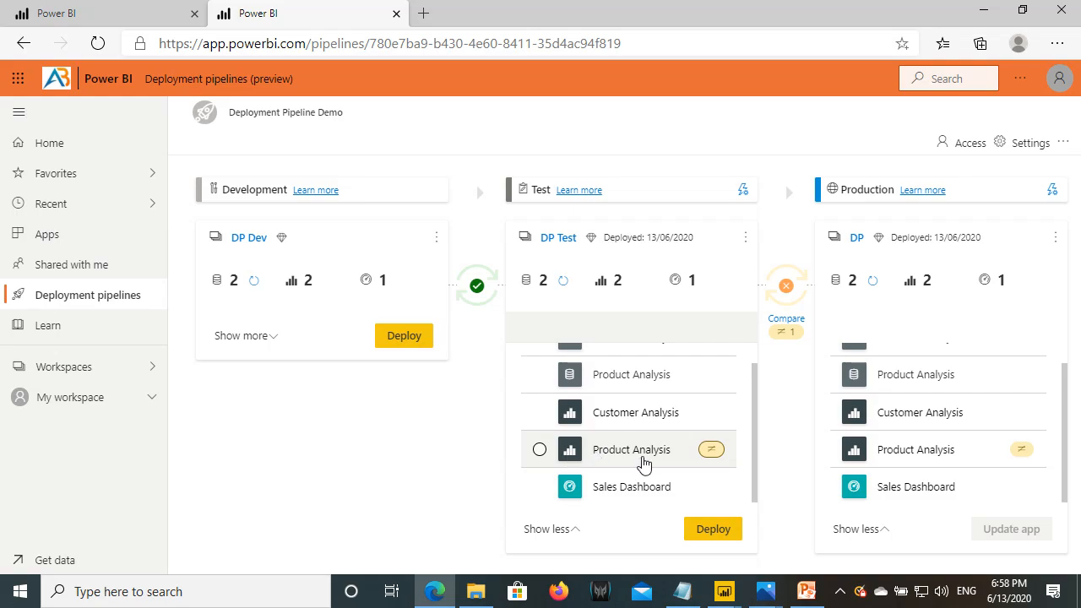
left_click(540, 449)
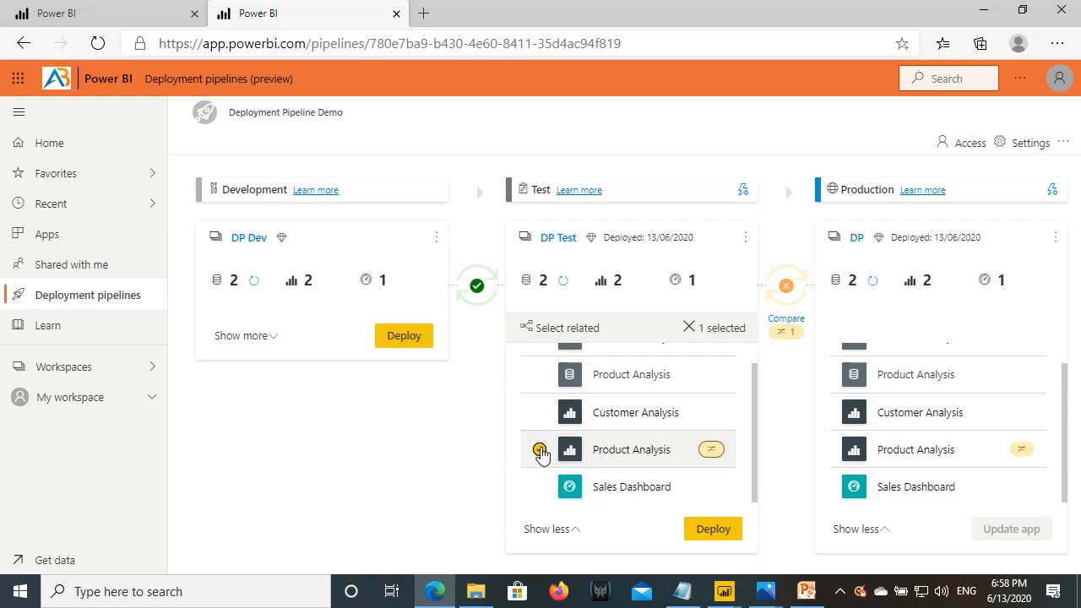
left_click(715, 537)
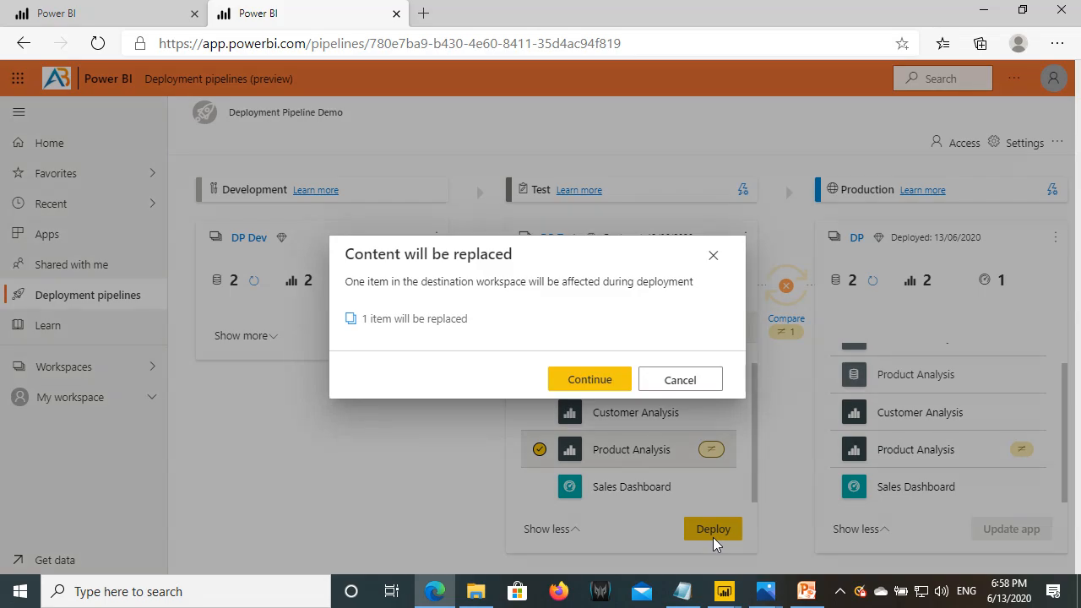
left_click(615, 382)
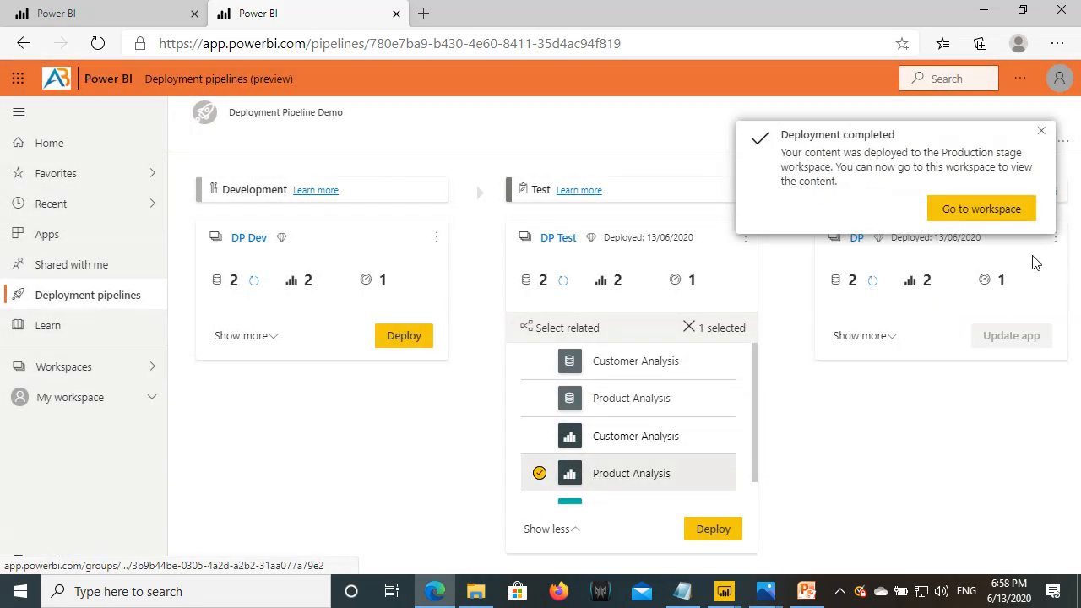
left_click(982, 213)
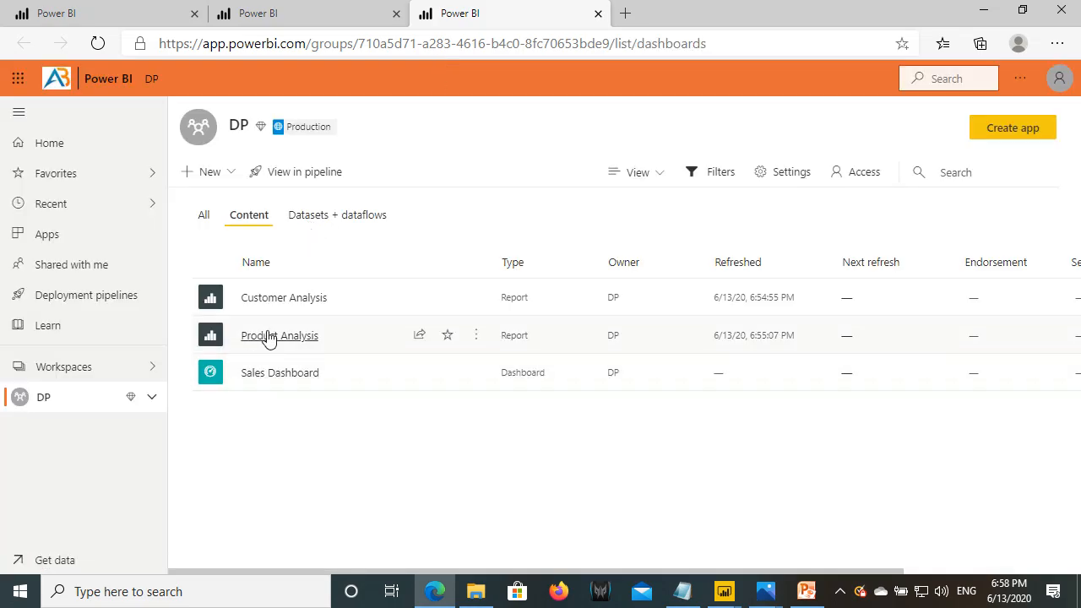
- Check the Production Product Analysis report's $29.36M SalesAmount card, then switch to the PowerPoint deck
left_click(265, 338)
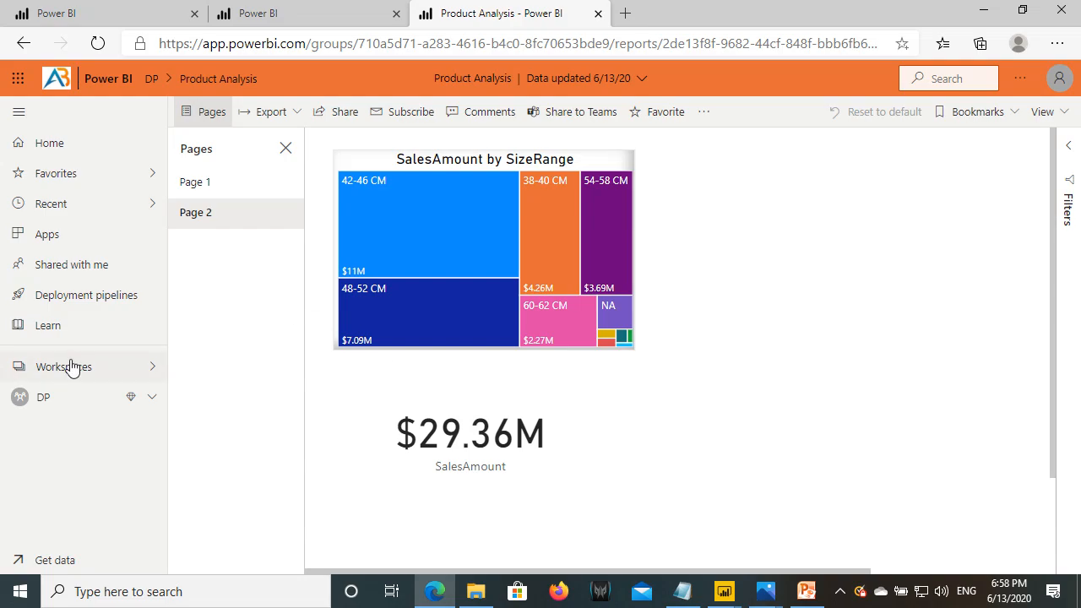
left_click(87, 309)
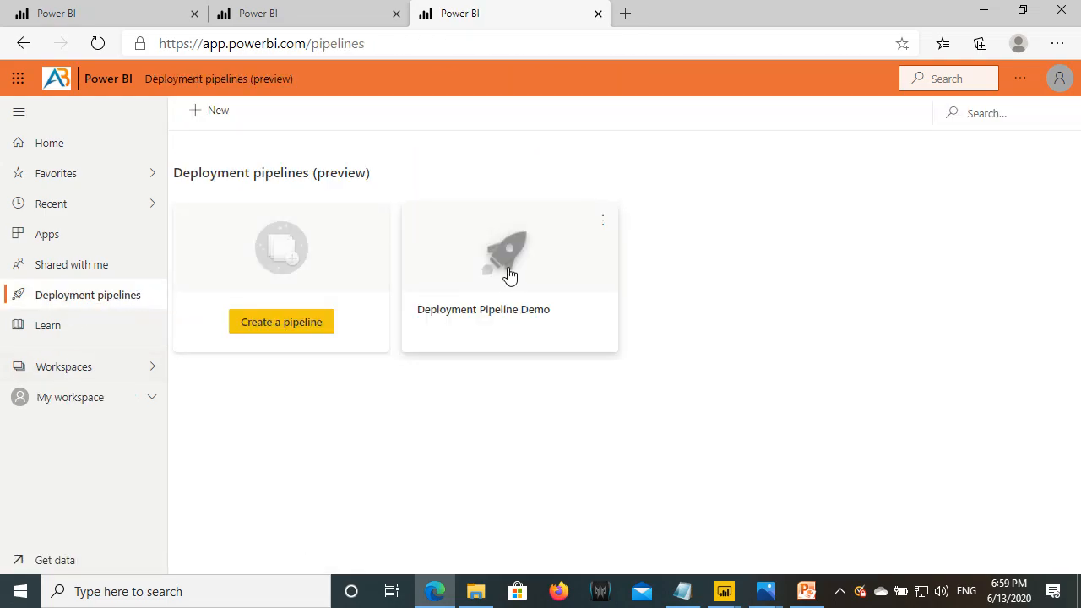
left_click(806, 591)
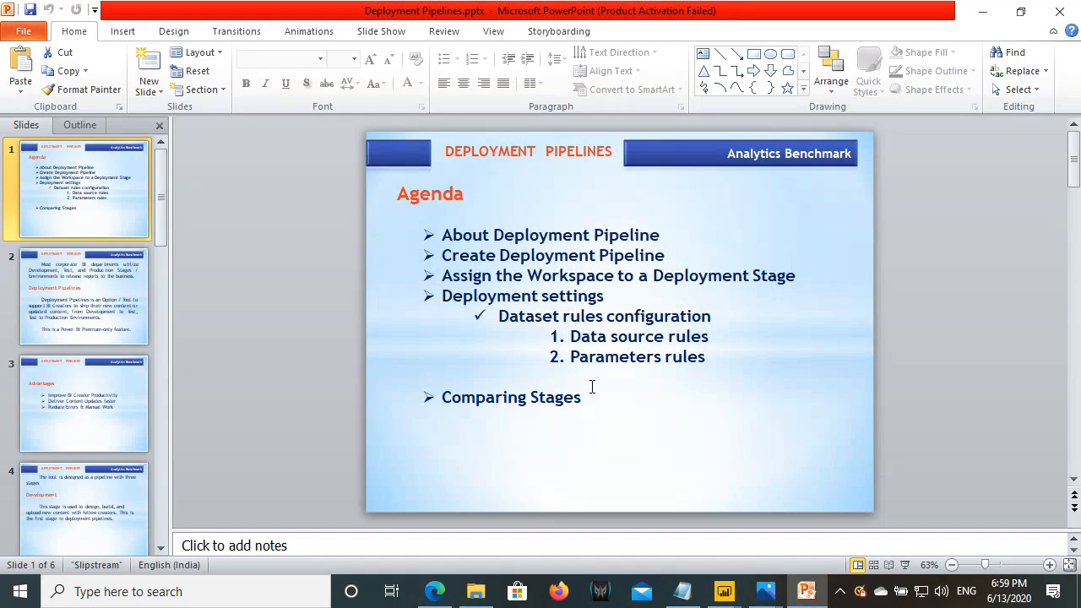
- Start the Deployment Pipelines slide show and advance two slides to Advantages
key("F5")
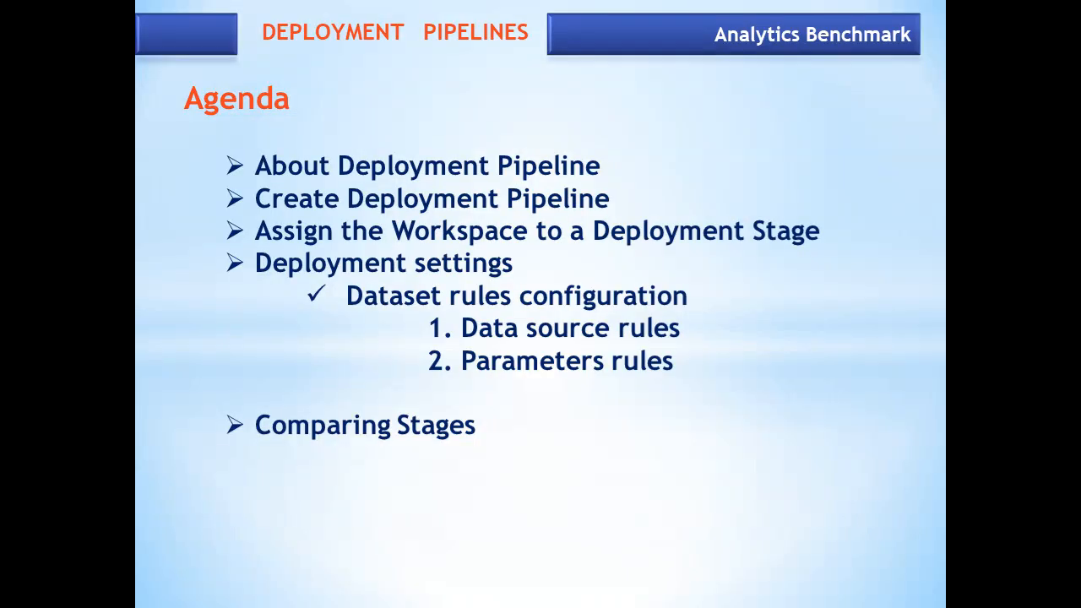
key("Right")
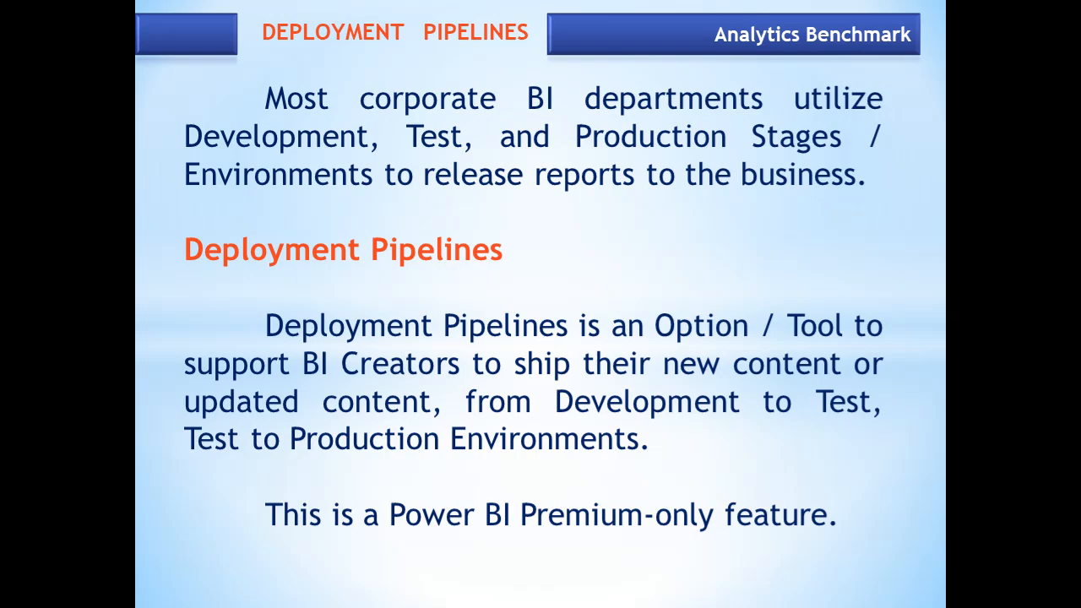
key("Right")
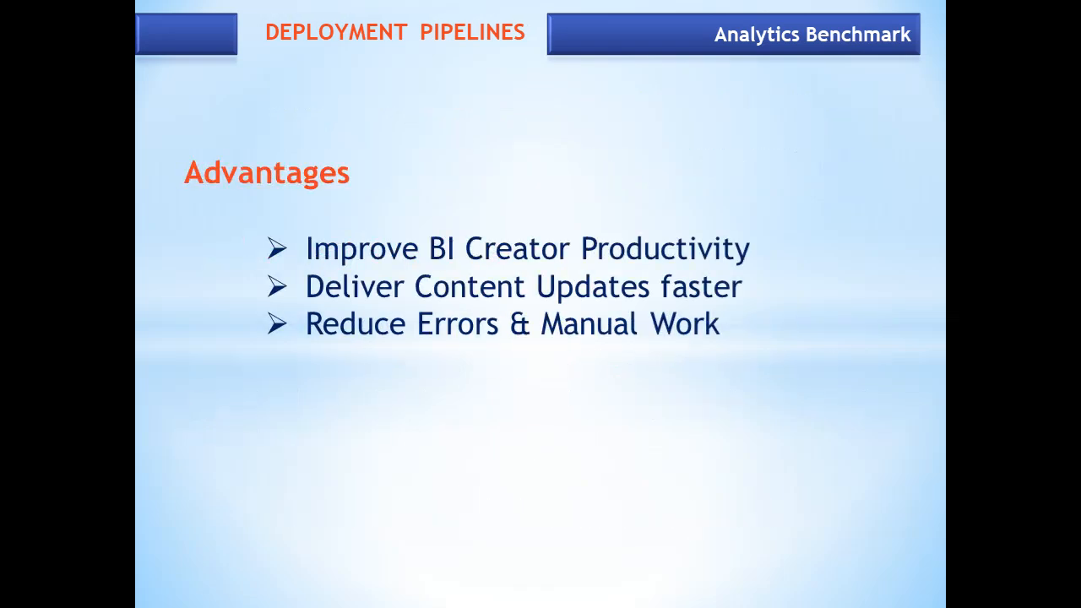